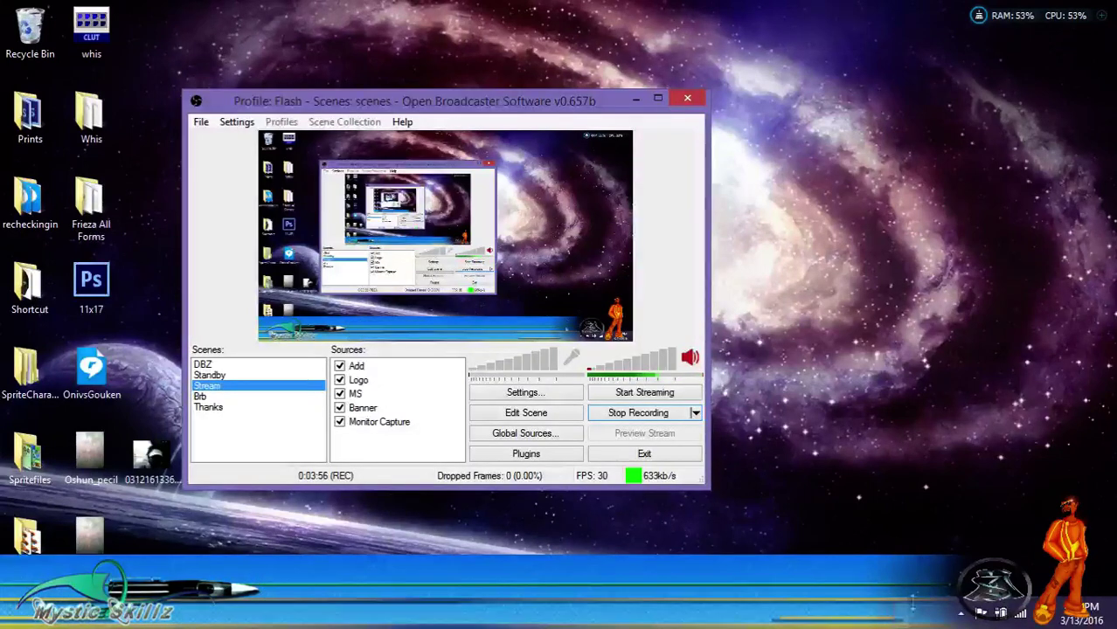
Step: Minimize the OBS window and switch to the Friezawishlayout project in Flash
{"action": "left_click", "coordinate": [631, 98]}
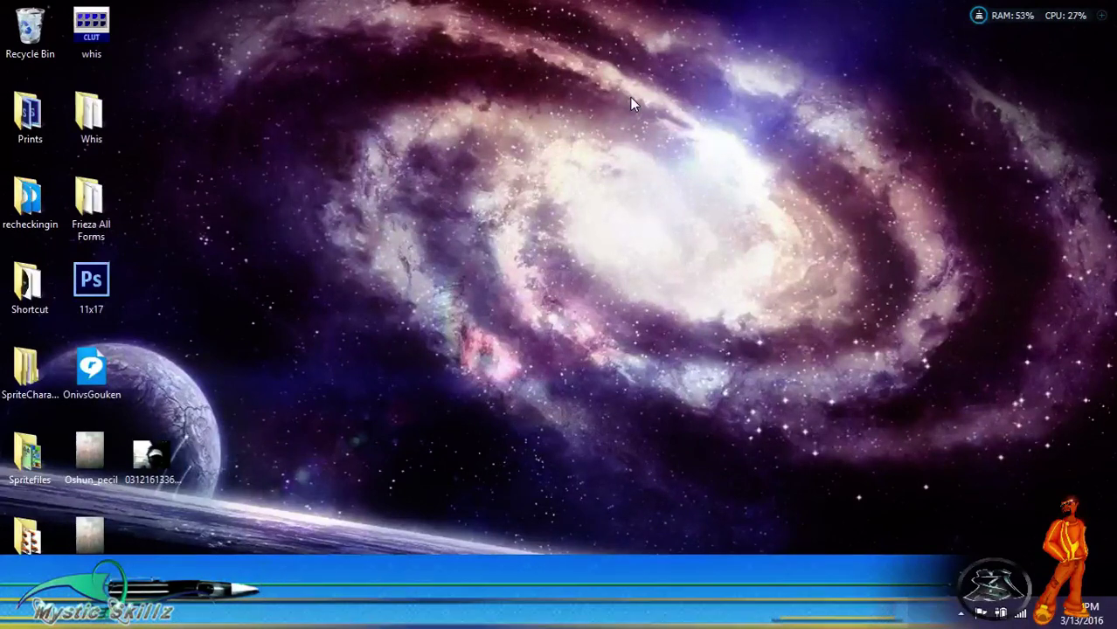
{"action": "left_click", "coordinate": [886, 614]}
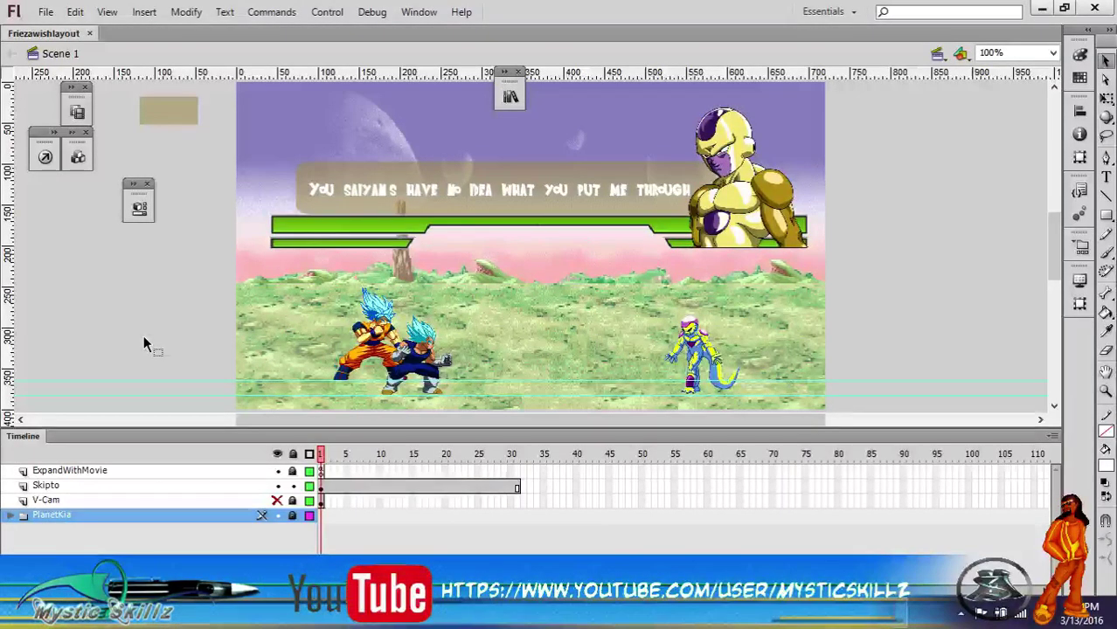
Step: Switch to the desktop, open the Goku folder inside SpriteCharacters and examine the sprites in its Normal subfolder
{"action": "left_click", "coordinate": [1038, 8]}
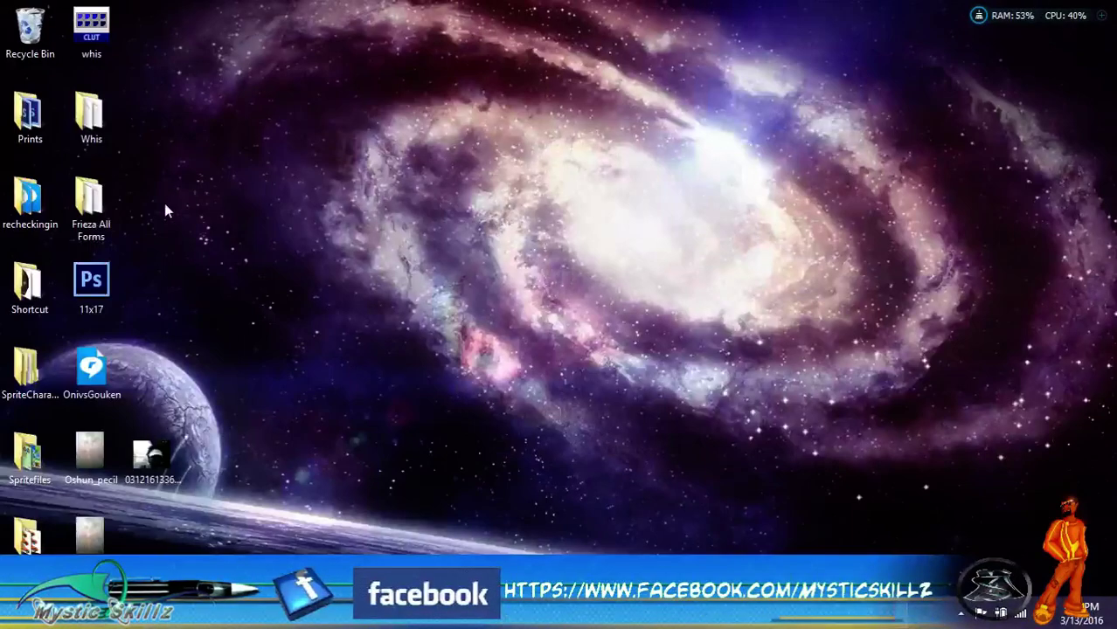
{"action": "double_click", "coordinate": [30, 374]}
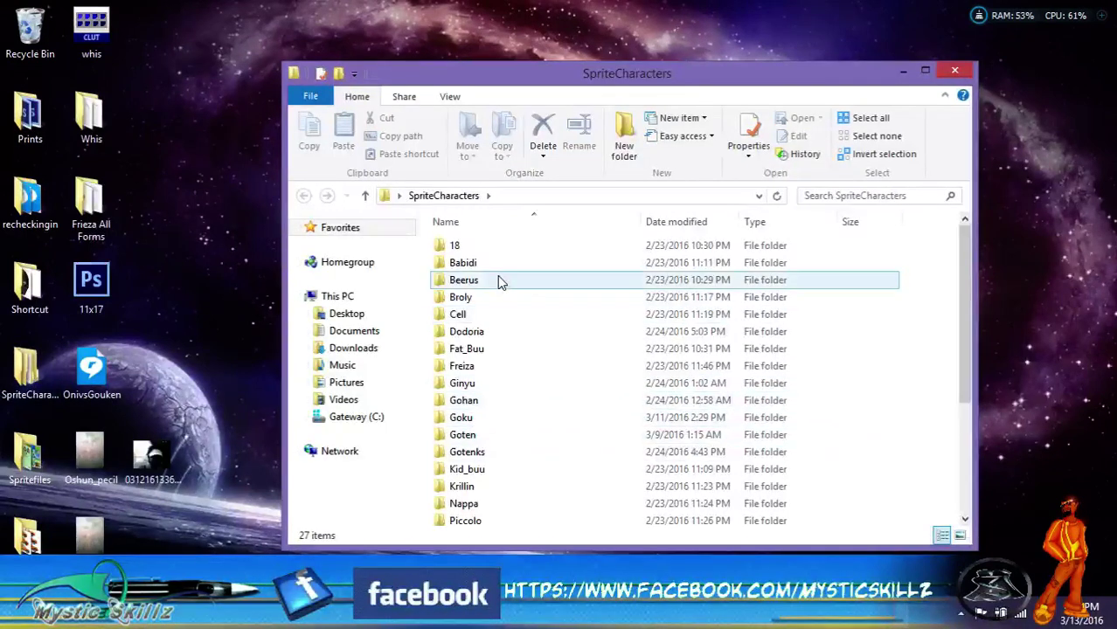
{"action": "double_click", "coordinate": [480, 424]}
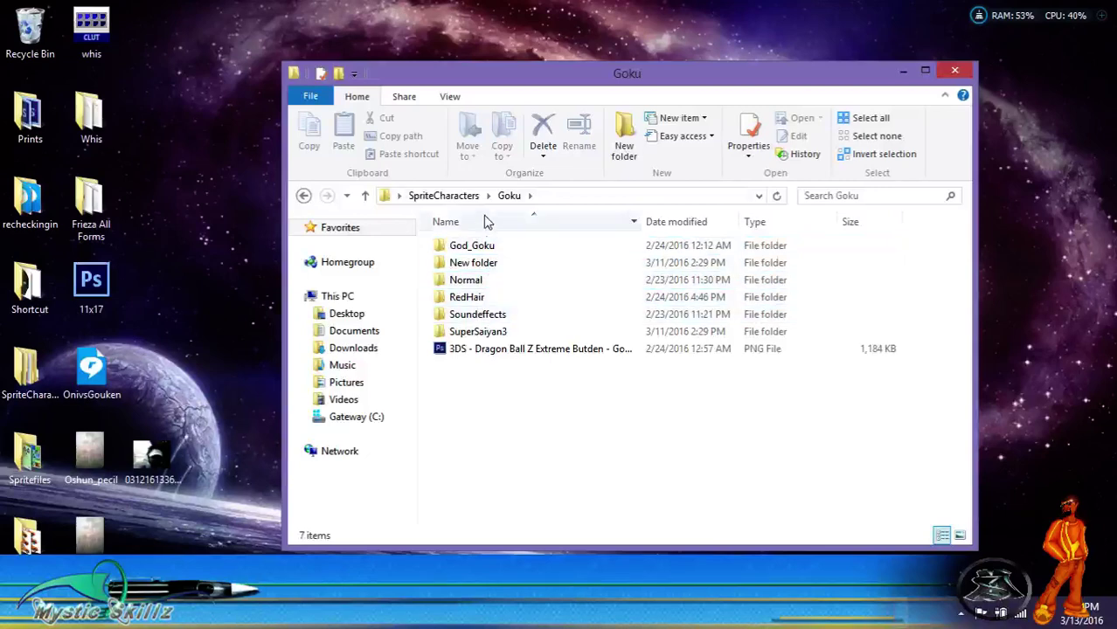
{"action": "left_click", "coordinate": [488, 281]}
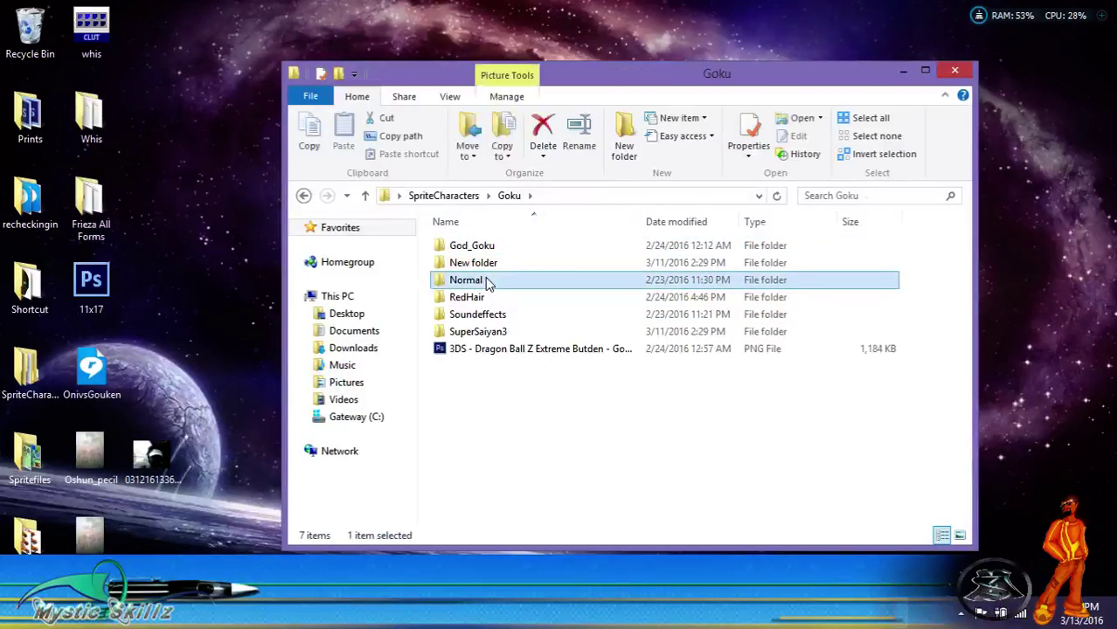
{"action": "double_click", "coordinate": [488, 281]}
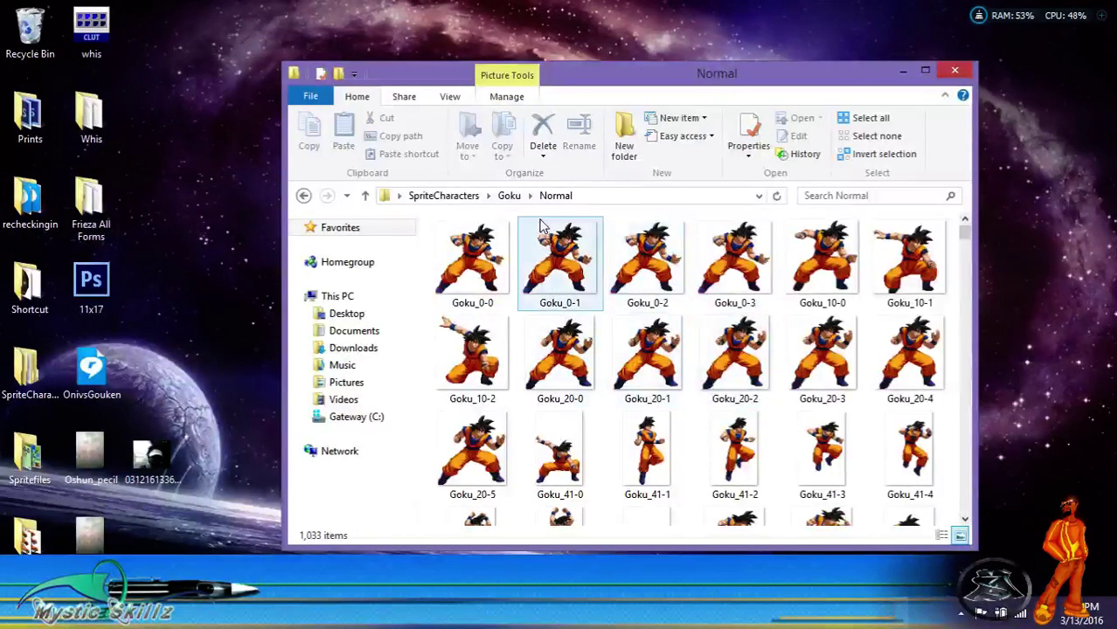
{"action": "left_click", "coordinate": [511, 197]}
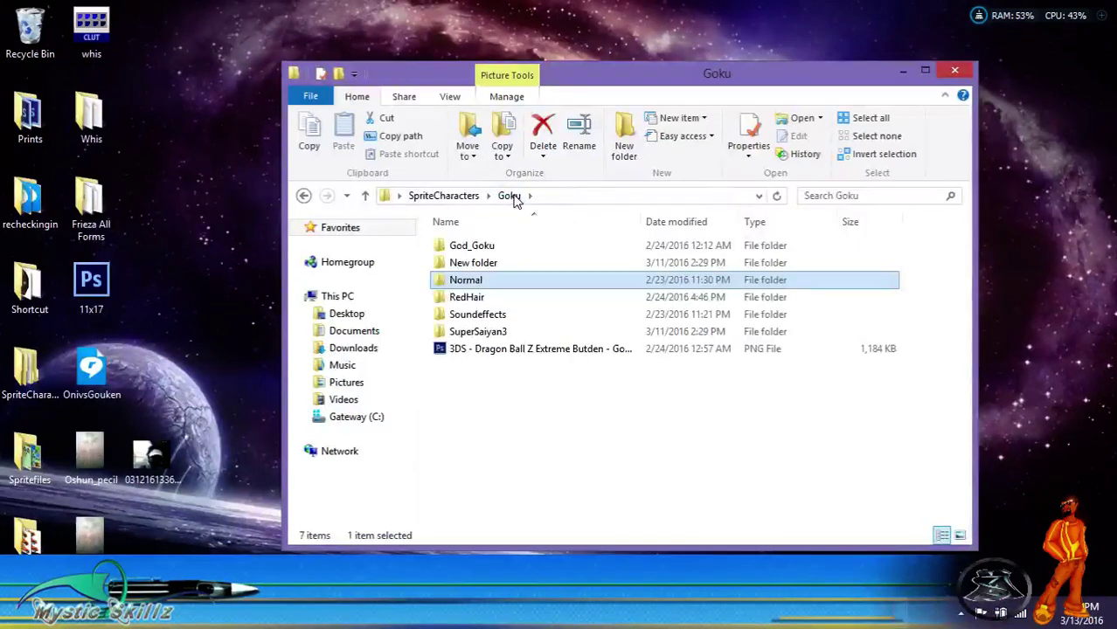
Step: Browse the sprite images in Goku's RedHair folder and return to the Goku folder
{"action": "double_click", "coordinate": [479, 298]}
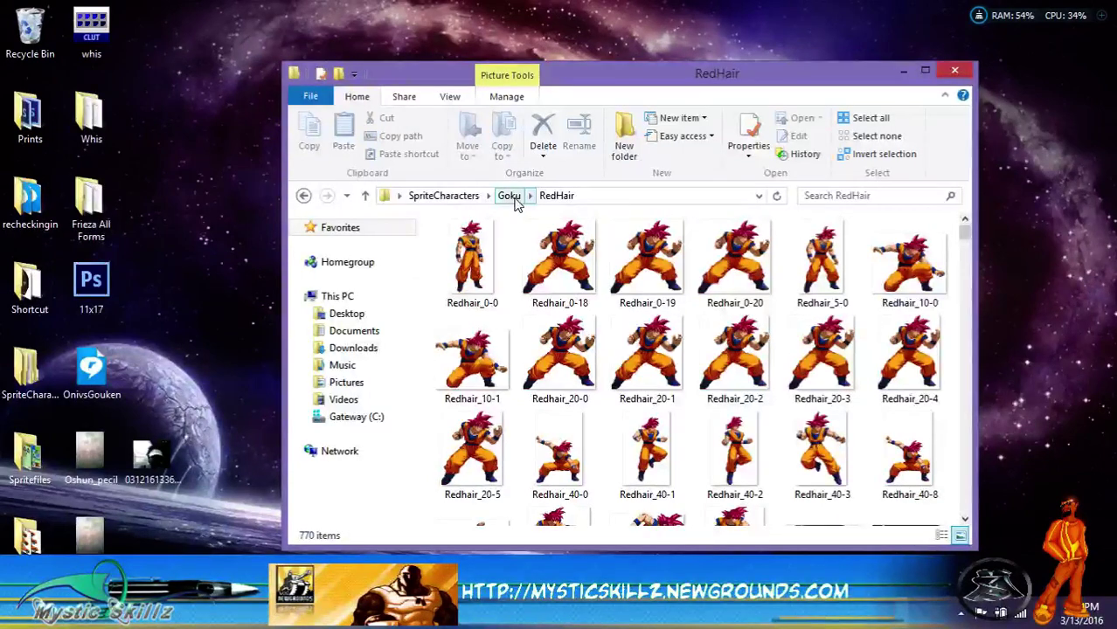
{"action": "scroll", "coordinate": [526, 229], "scroll_direction": "down", "scroll_amount": 10}
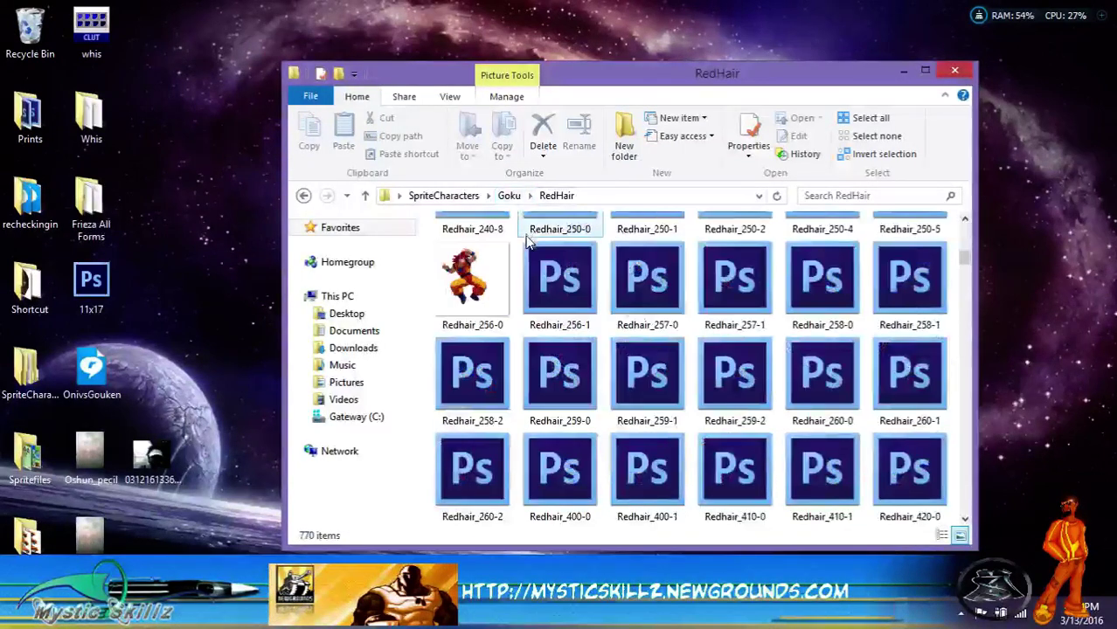
{"action": "scroll", "coordinate": [515, 253], "scroll_direction": "up", "scroll_amount": 10}
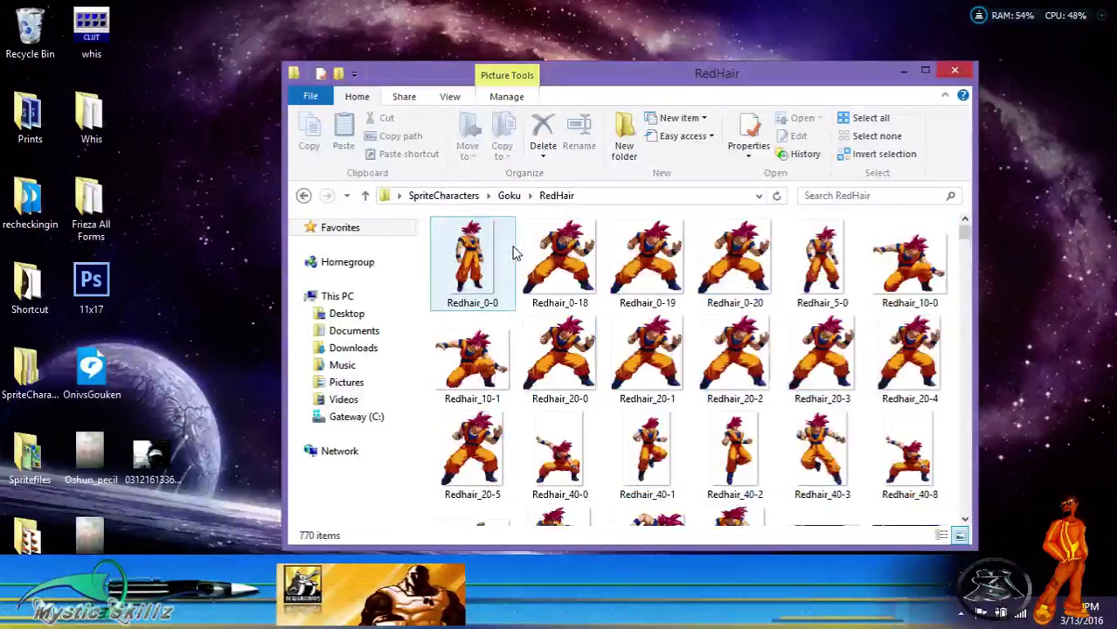
{"action": "left_click", "coordinate": [510, 197]}
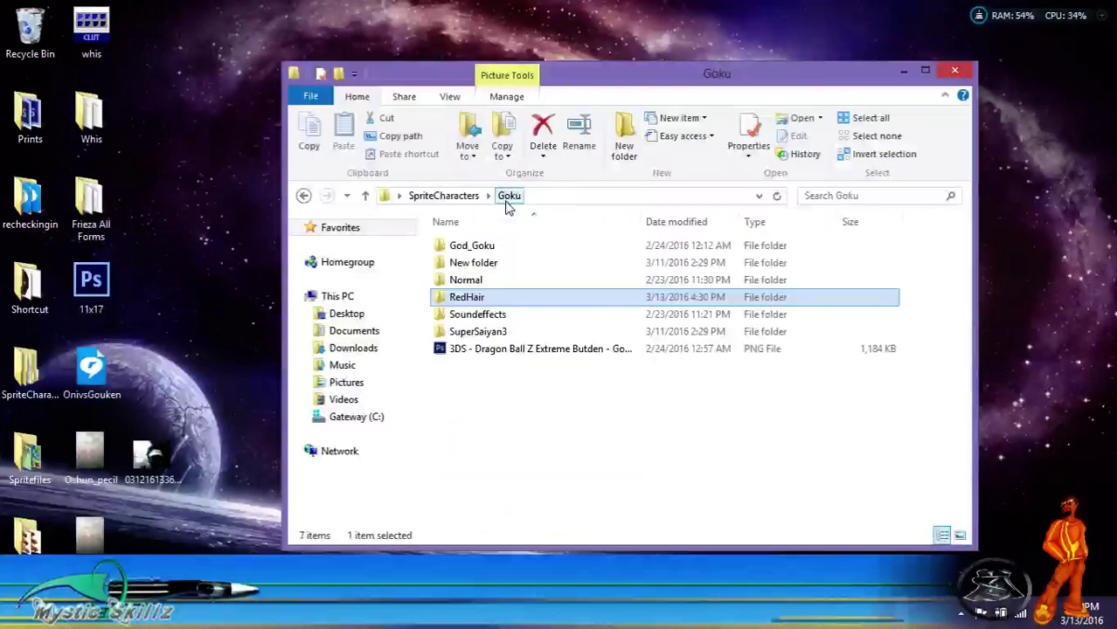
Step: Examine the sprites in Goku's God_Goku folder and the audio files in the Soundeffects folder
{"action": "double_click", "coordinate": [483, 248]}
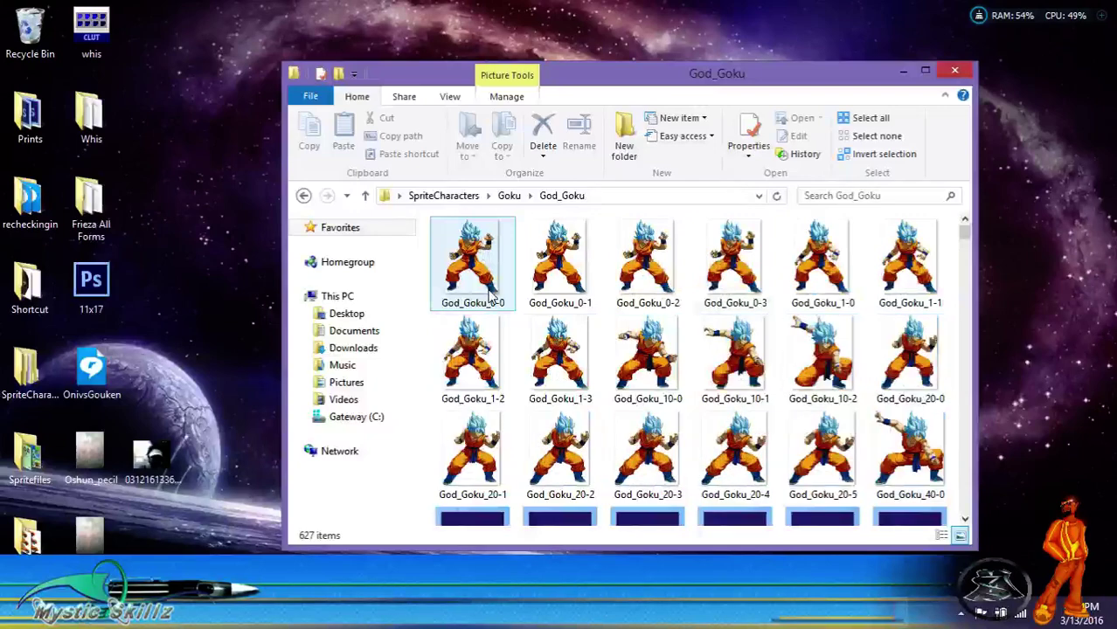
{"action": "scroll", "coordinate": [491, 299], "scroll_direction": "down", "scroll_amount": 10}
{"action": "scroll", "coordinate": [491, 299], "scroll_direction": "up", "scroll_amount": 3}
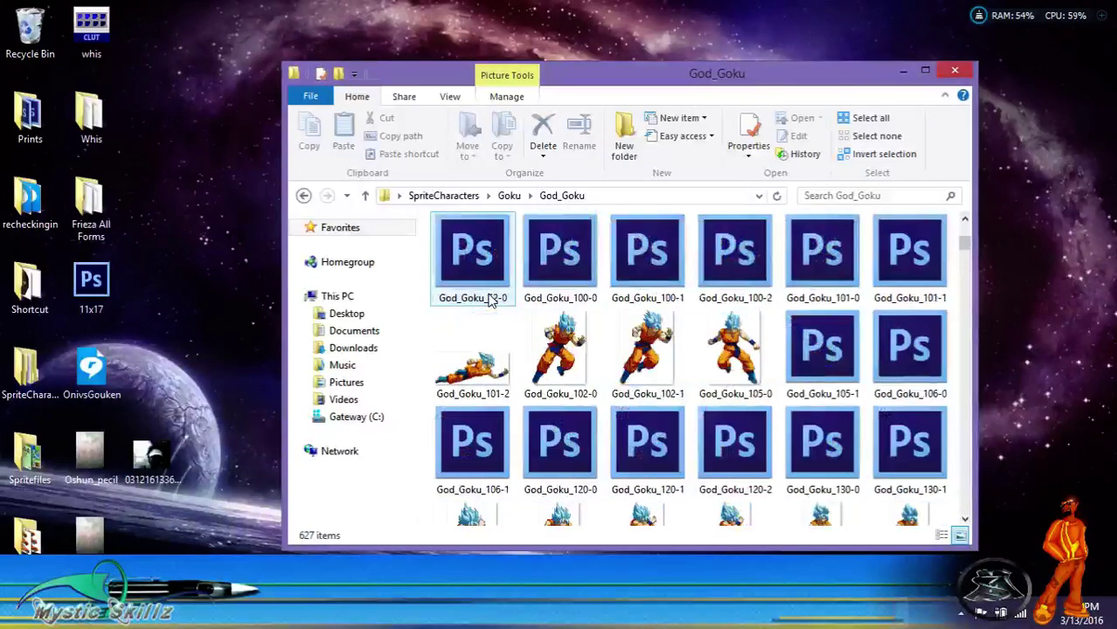
{"action": "left_click", "coordinate": [512, 196]}
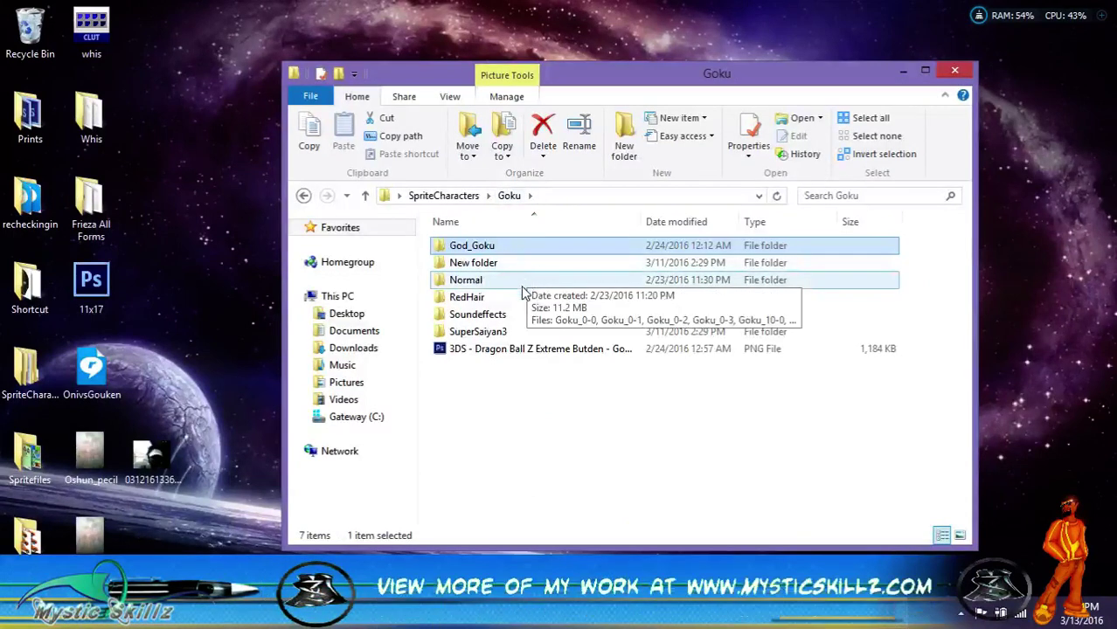
{"action": "double_click", "coordinate": [498, 315]}
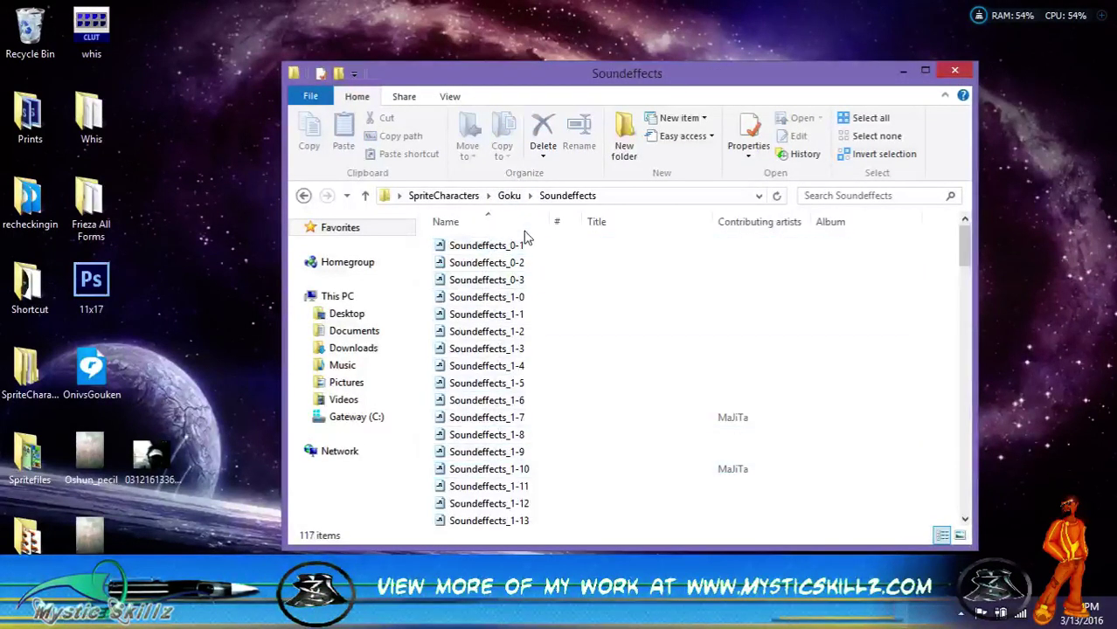
{"action": "left_click", "coordinate": [512, 197]}
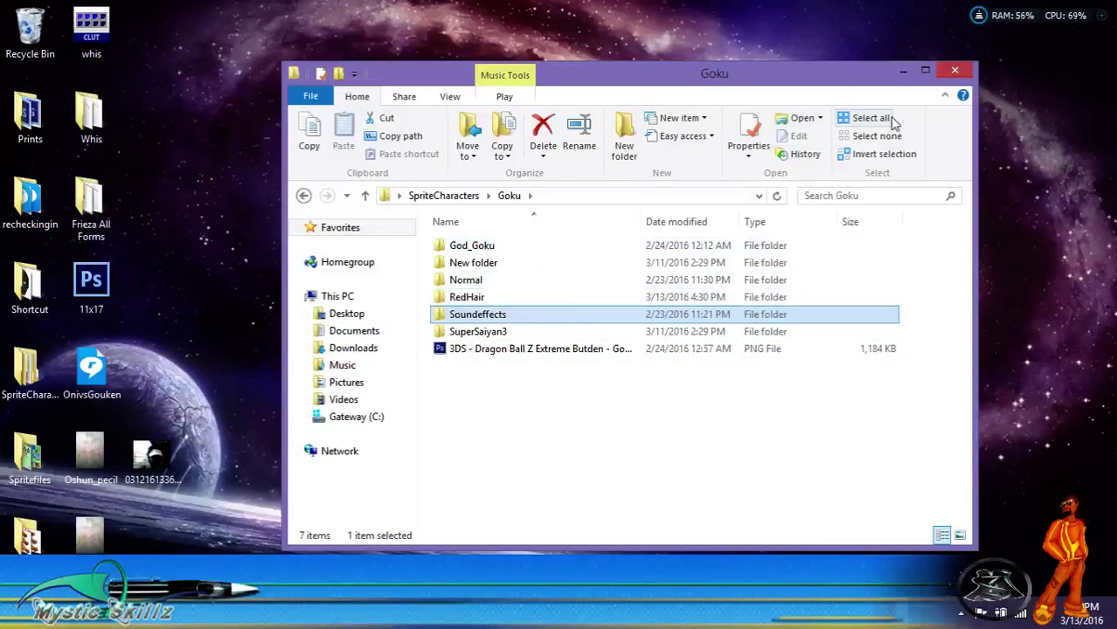
Step: Switch back to Flash, show the project library and select Vegeta's Soundeffects folder among the character folders
{"action": "left_click", "coordinate": [900, 614]}
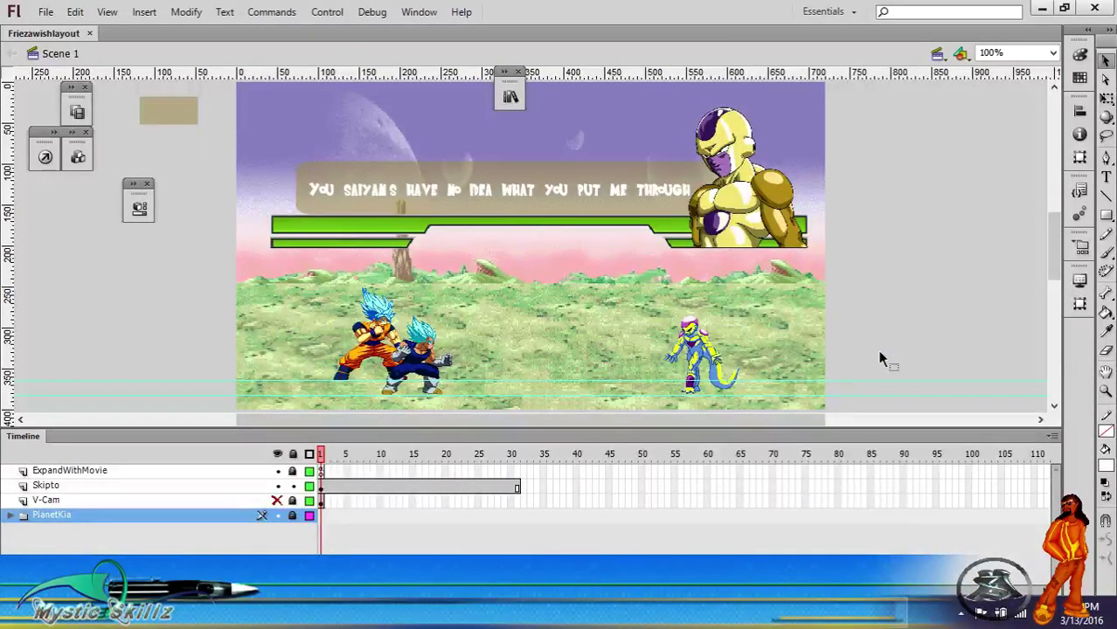
{"action": "left_click", "coordinate": [513, 97]}
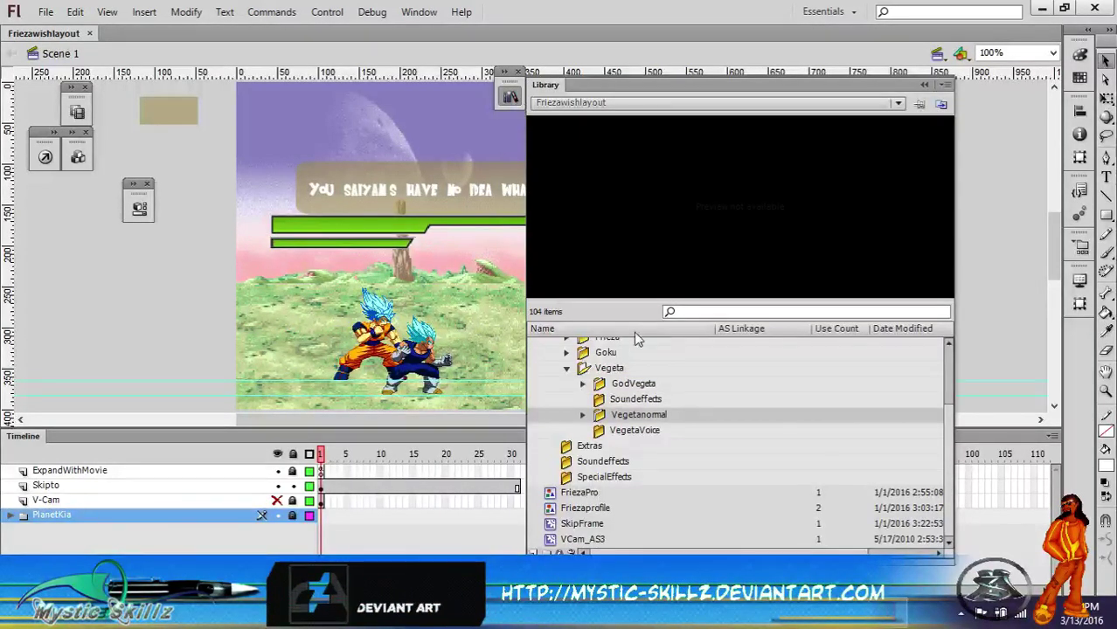
{"action": "left_click", "coordinate": [659, 403]}
{"action": "scroll", "coordinate": [659, 407], "scroll_direction": "up", "scroll_amount": 2}
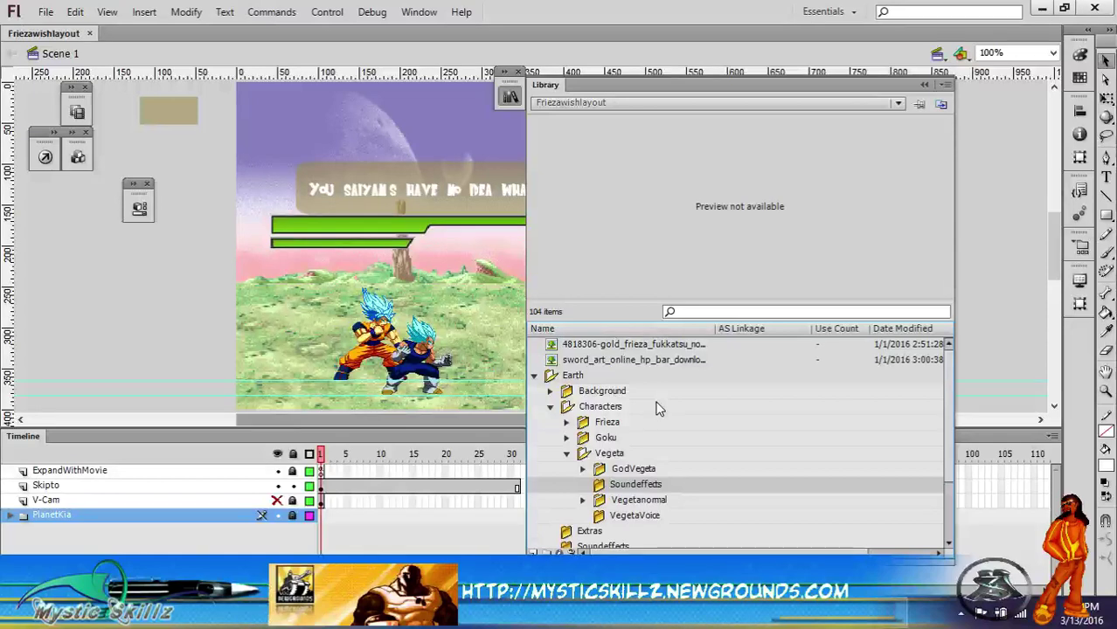
Step: Switch to File Explorer, check Goku's New folder and Normal subfolders, and close the Explorer window
{"action": "mouse_move", "coordinate": [173, 616]}
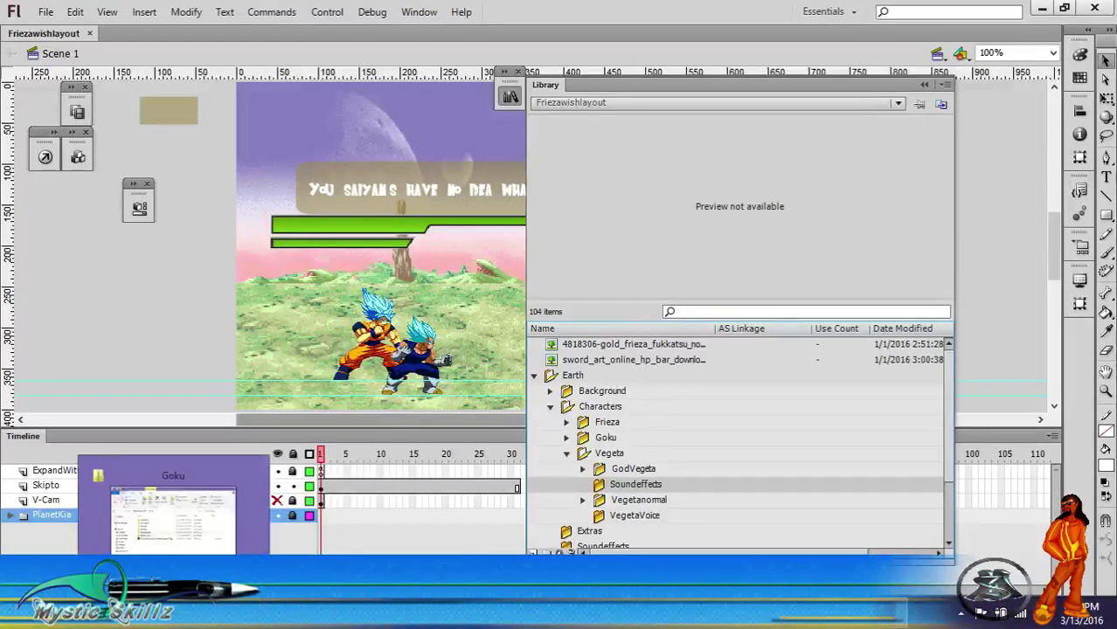
{"action": "left_click", "coordinate": [173, 520]}
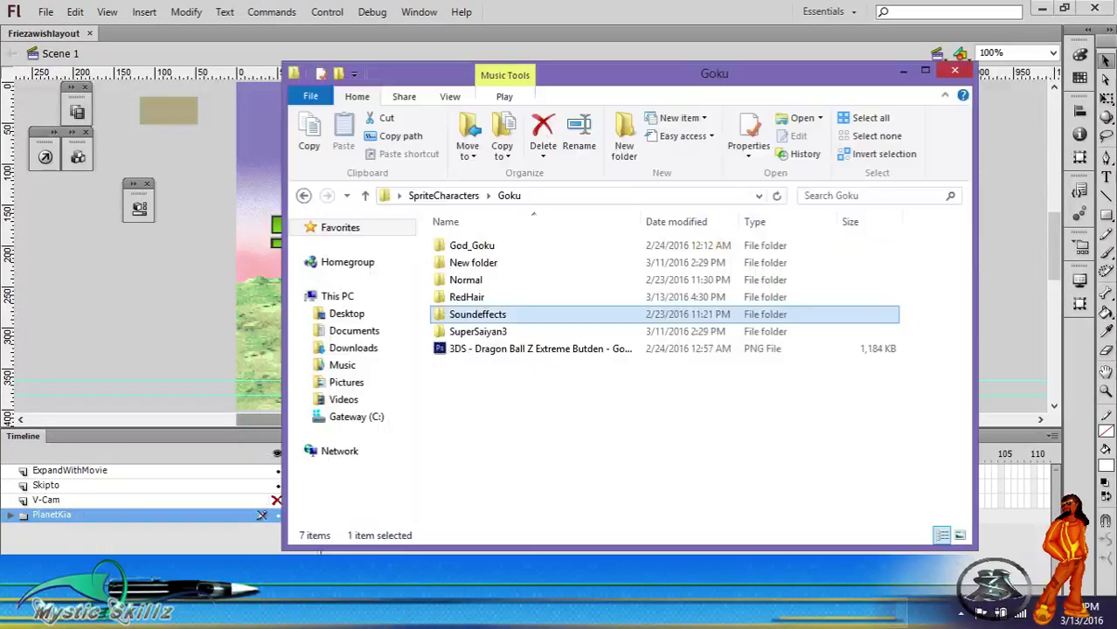
{"action": "double_click", "coordinate": [489, 262]}
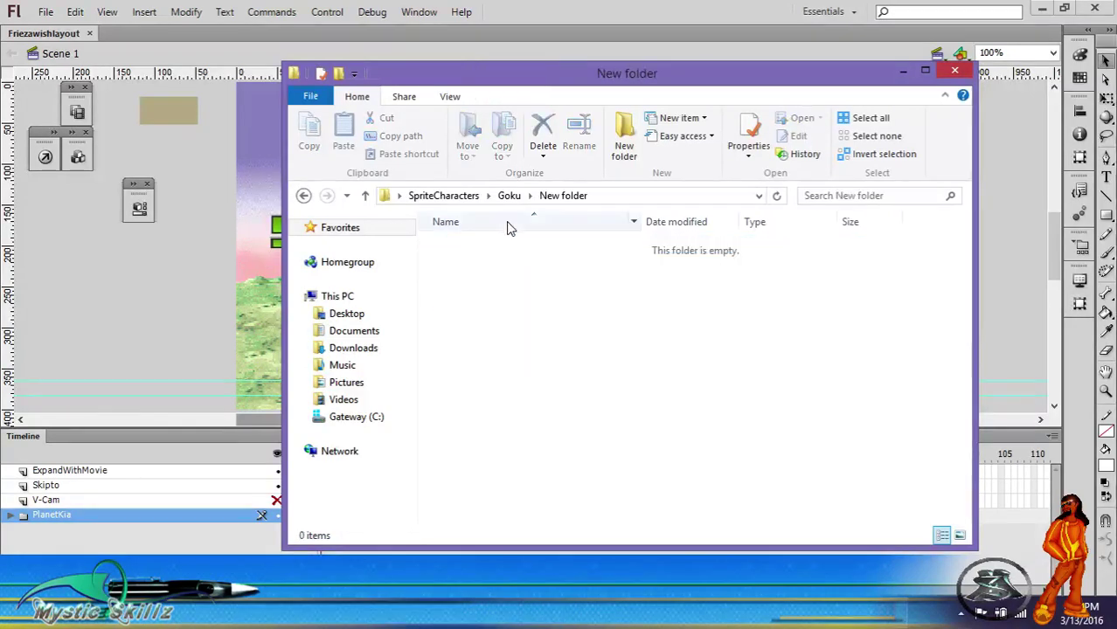
{"action": "left_click", "coordinate": [509, 195]}
{"action": "left_click", "coordinate": [492, 281]}
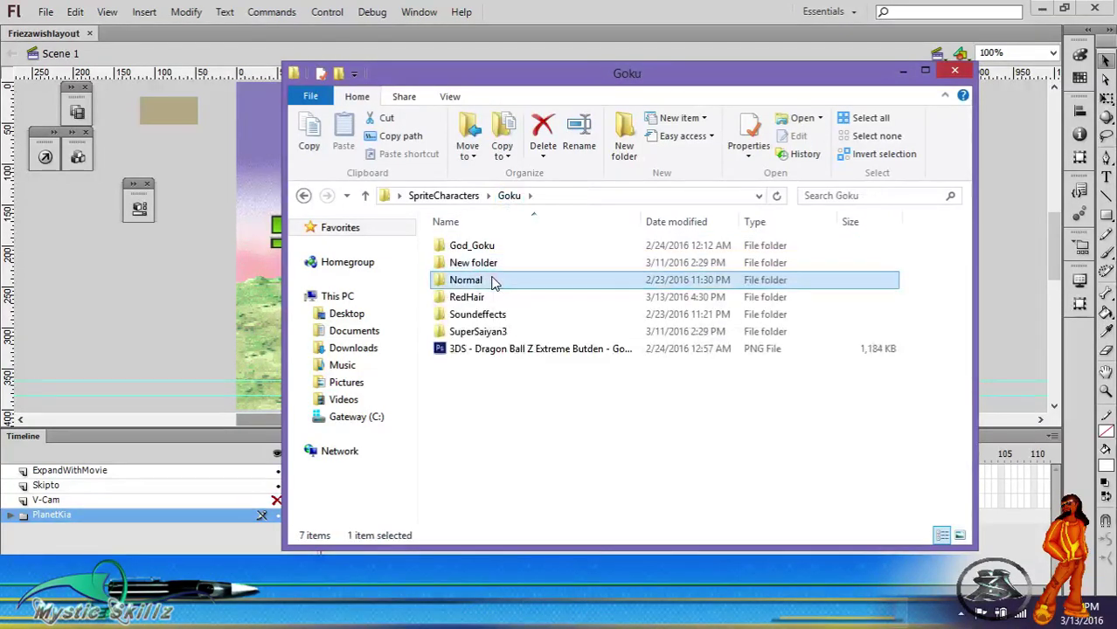
{"action": "double_click", "coordinate": [493, 281]}
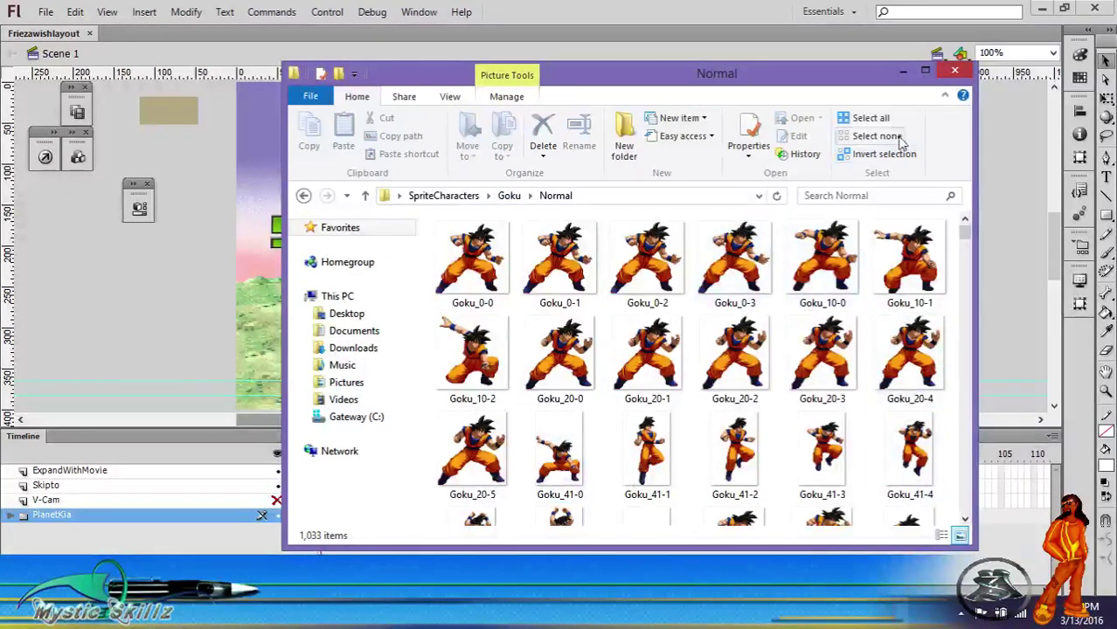
{"action": "left_click", "coordinate": [954, 70]}
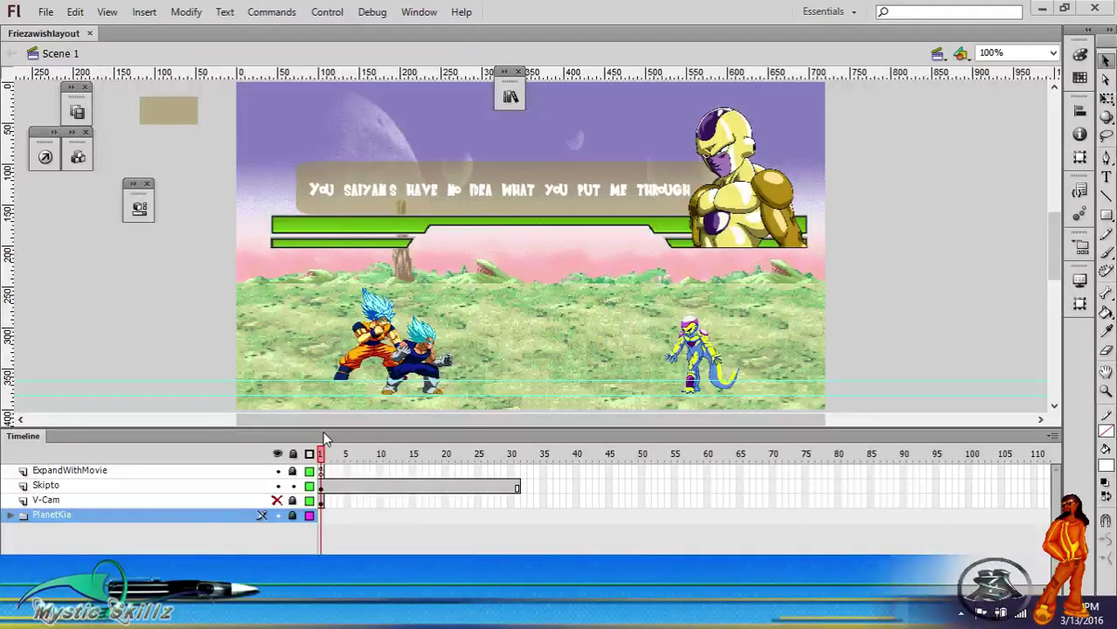
Step: Expand the PlanetKia layer folder in the timeline to show its Soundeffects and FrontGround layer folders
{"action": "left_click", "coordinate": [11, 515]}
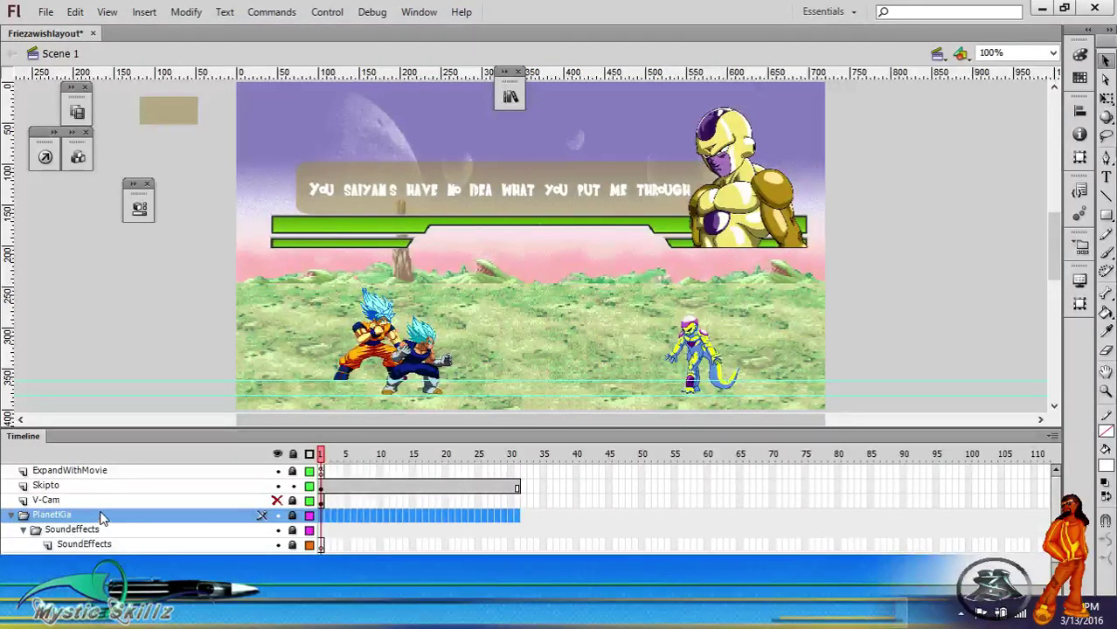
{"action": "scroll", "coordinate": [102, 517], "scroll_direction": "down", "scroll_amount": 1}
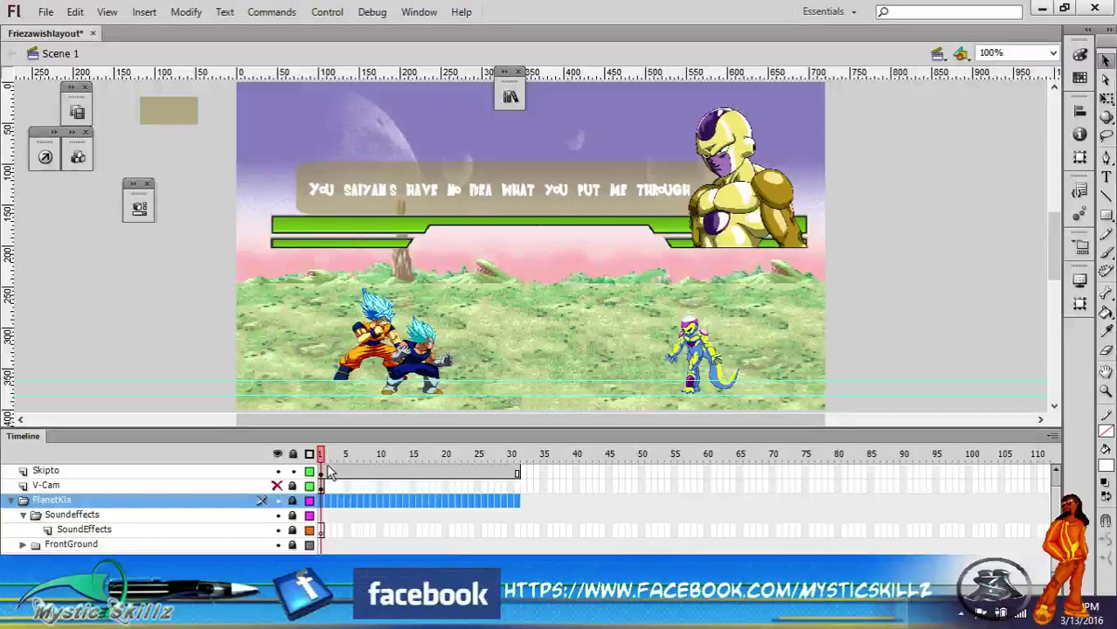
Step: Examine how the library's Earth folder is organized, looking into its Background and Characters subfolders
{"action": "left_click", "coordinate": [509, 97]}
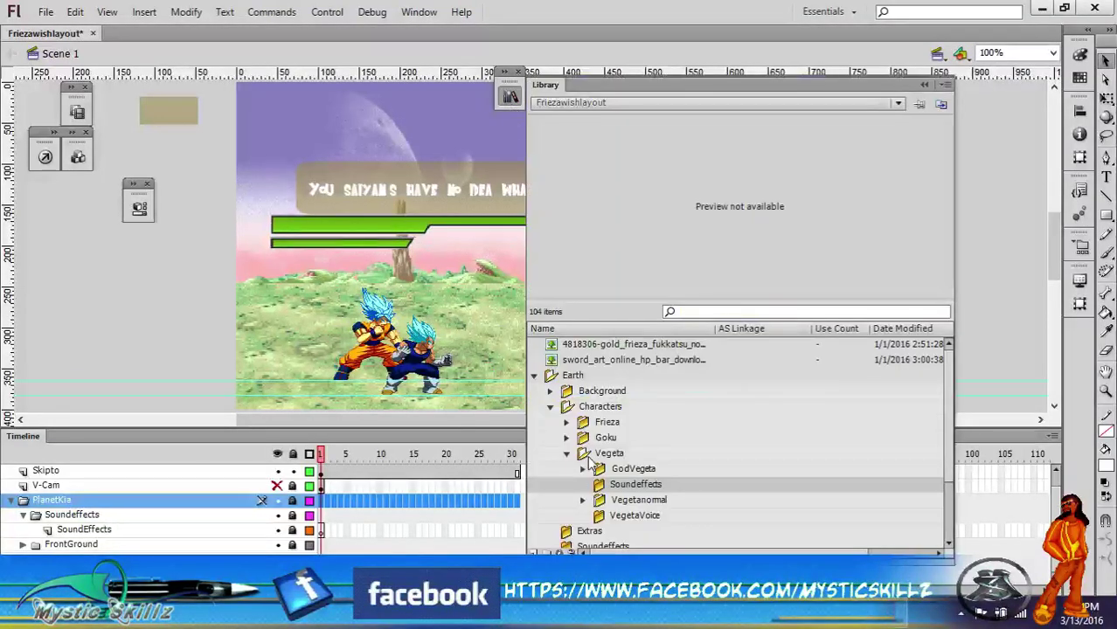
{"action": "left_click", "coordinate": [535, 379]}
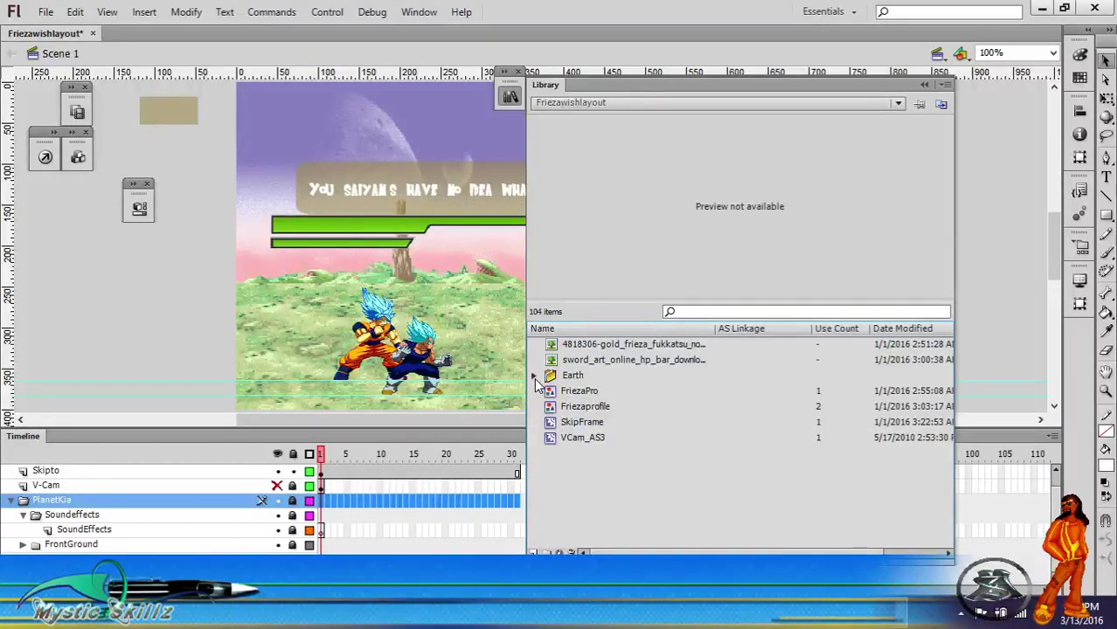
{"action": "left_click", "coordinate": [535, 379]}
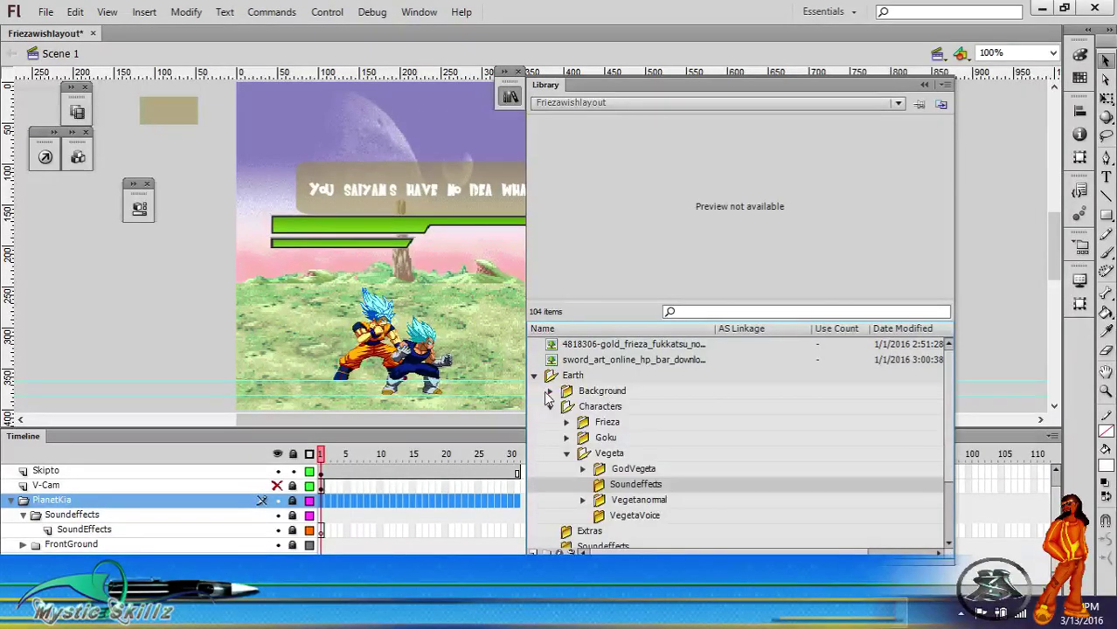
{"action": "left_click", "coordinate": [551, 407]}
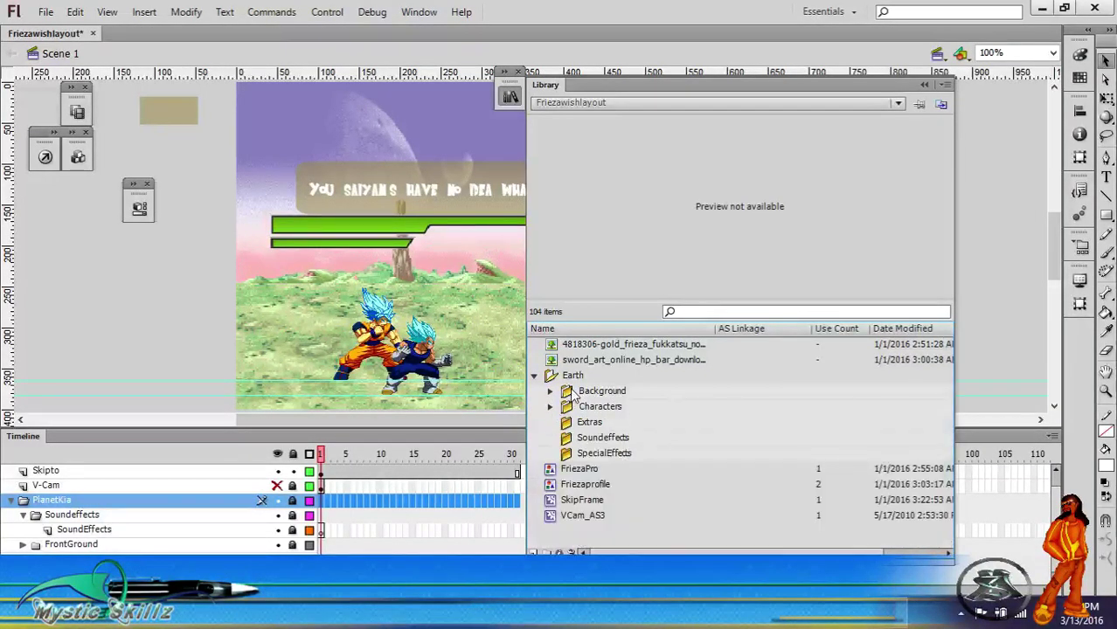
{"action": "left_click", "coordinate": [550, 392]}
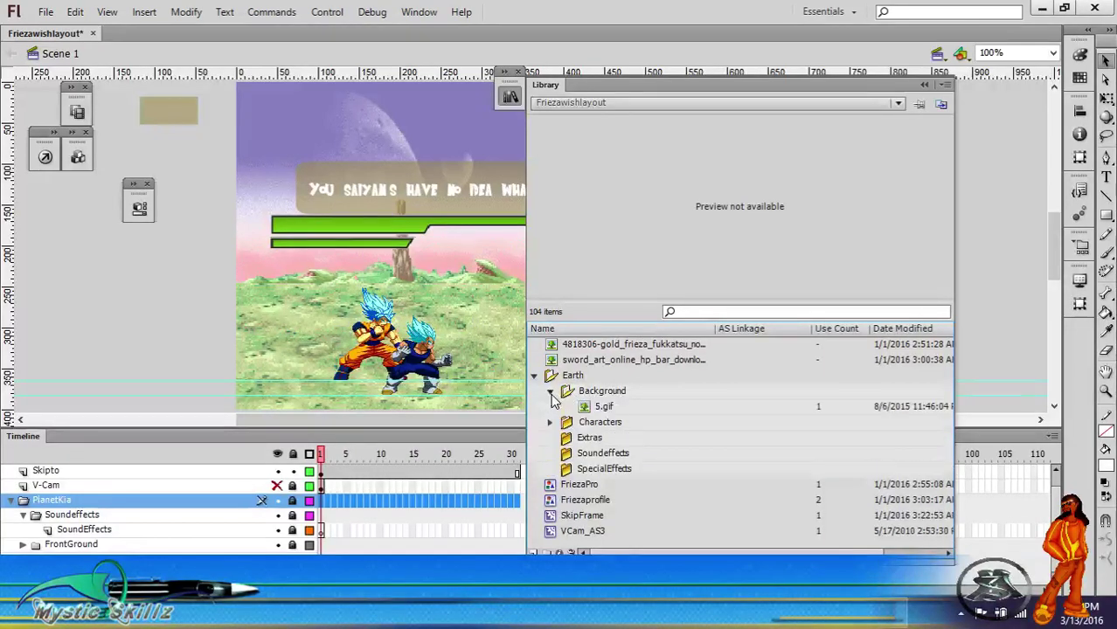
{"action": "left_click", "coordinate": [551, 392]}
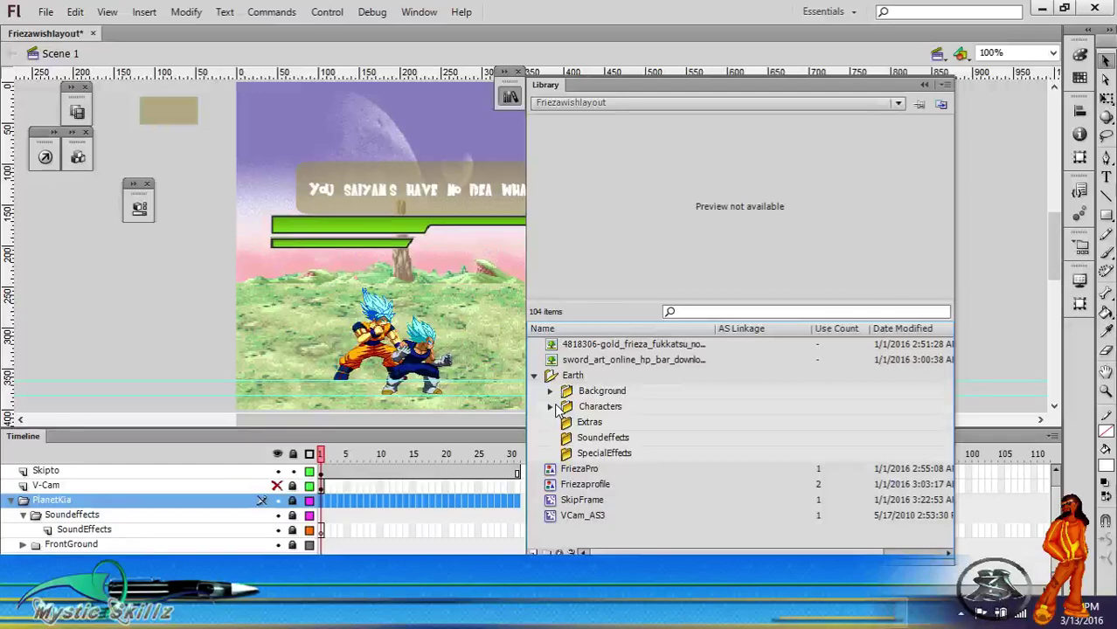
{"action": "left_click", "coordinate": [551, 407]}
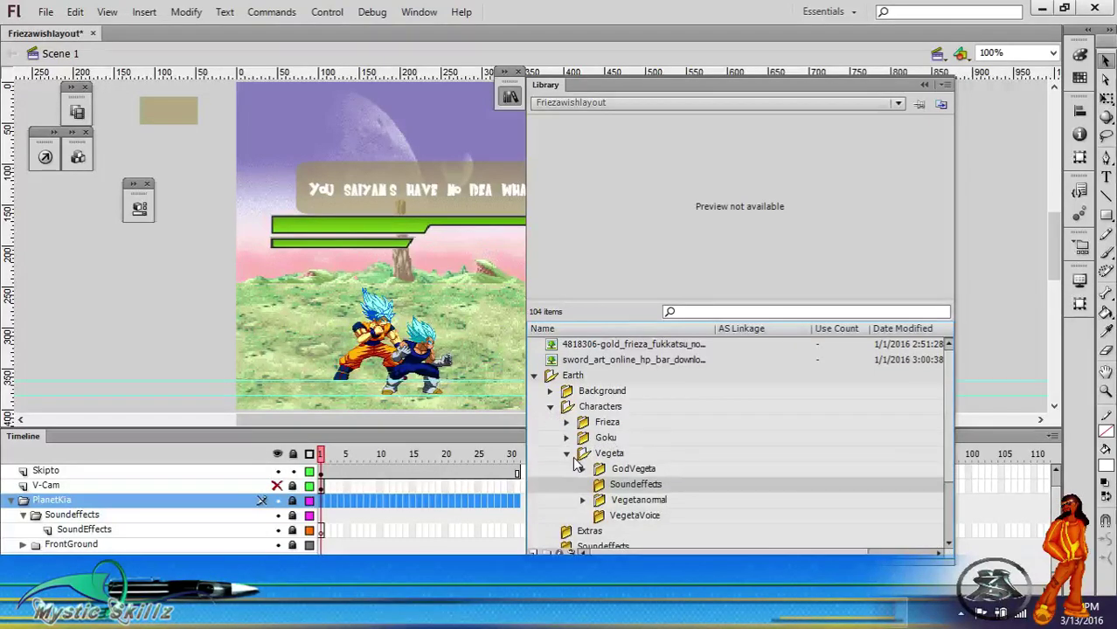
Step: Examine the Earth folder's Extras, Soundeffects and SpecialEffects subfolders in the library, and collapse the library panel
{"action": "left_click", "coordinate": [567, 455]}
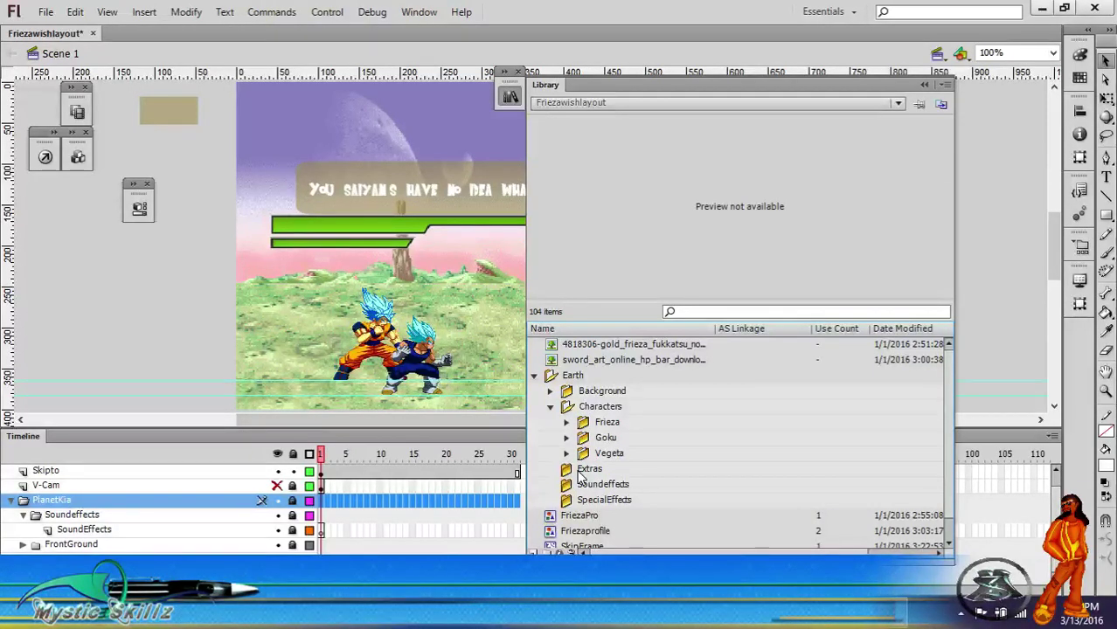
{"action": "double_click", "coordinate": [579, 474]}
{"action": "left_click", "coordinate": [568, 472]}
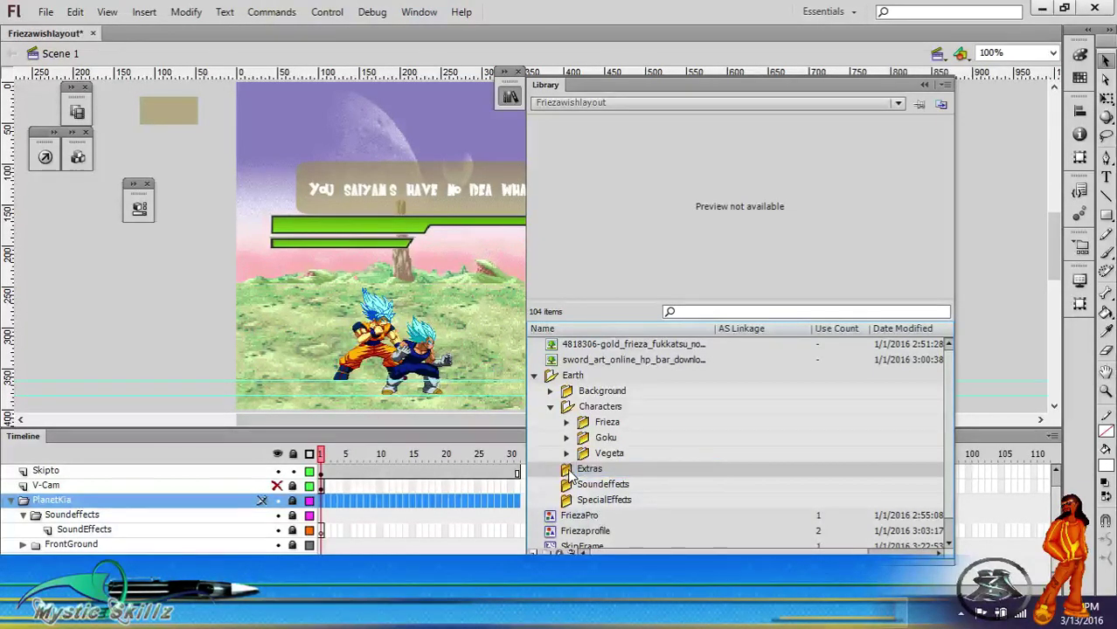
{"action": "left_click", "coordinate": [622, 486]}
{"action": "double_click", "coordinate": [628, 500]}
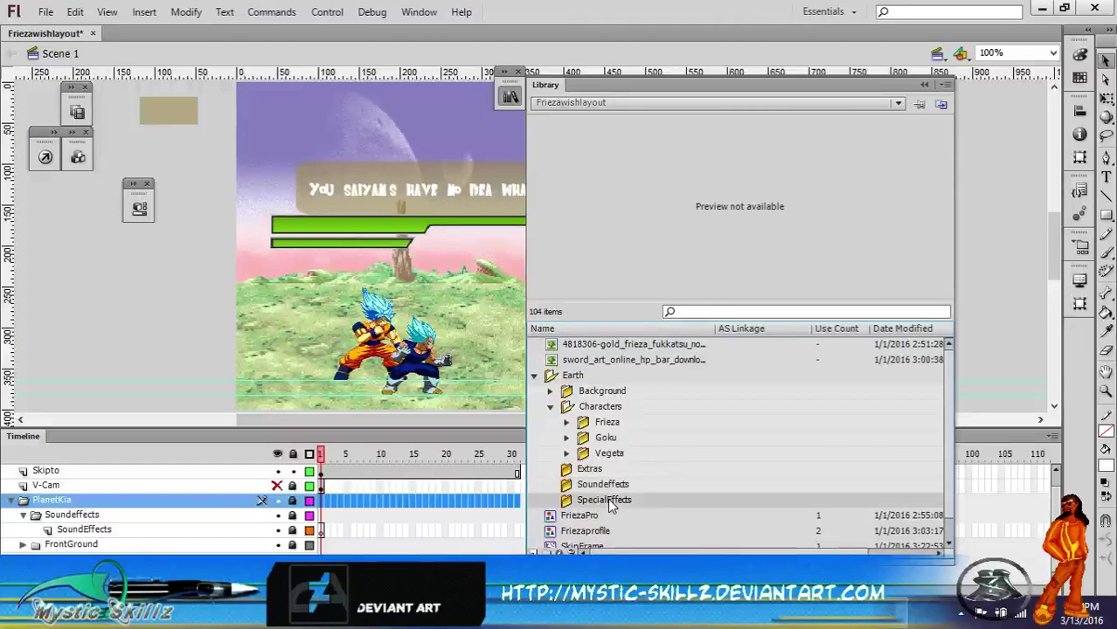
{"action": "left_click", "coordinate": [566, 499]}
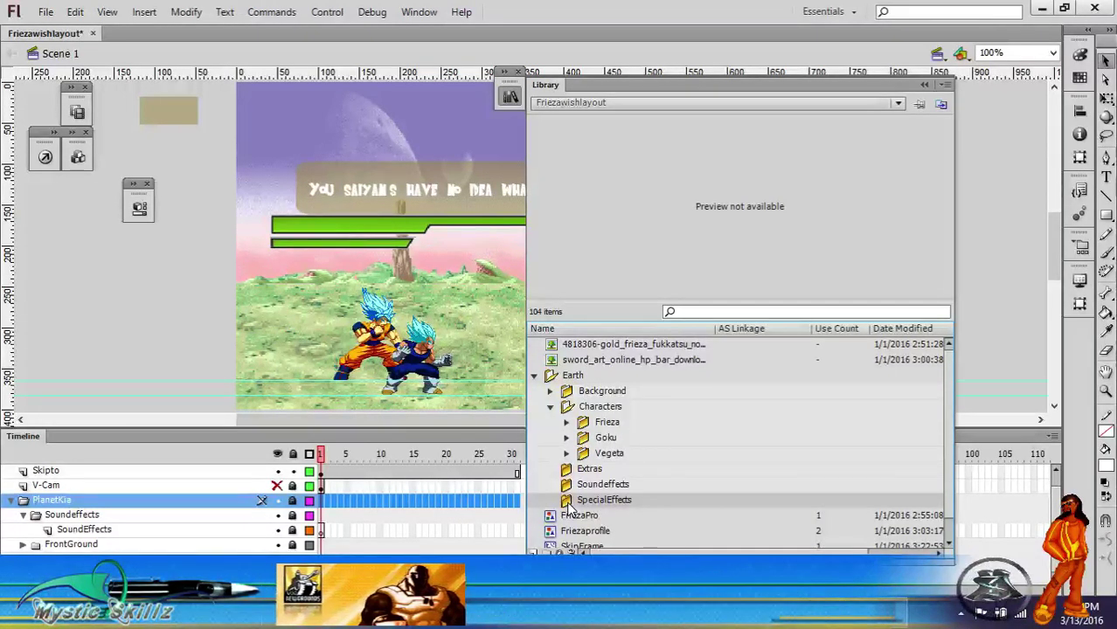
{"action": "left_click", "coordinate": [533, 377]}
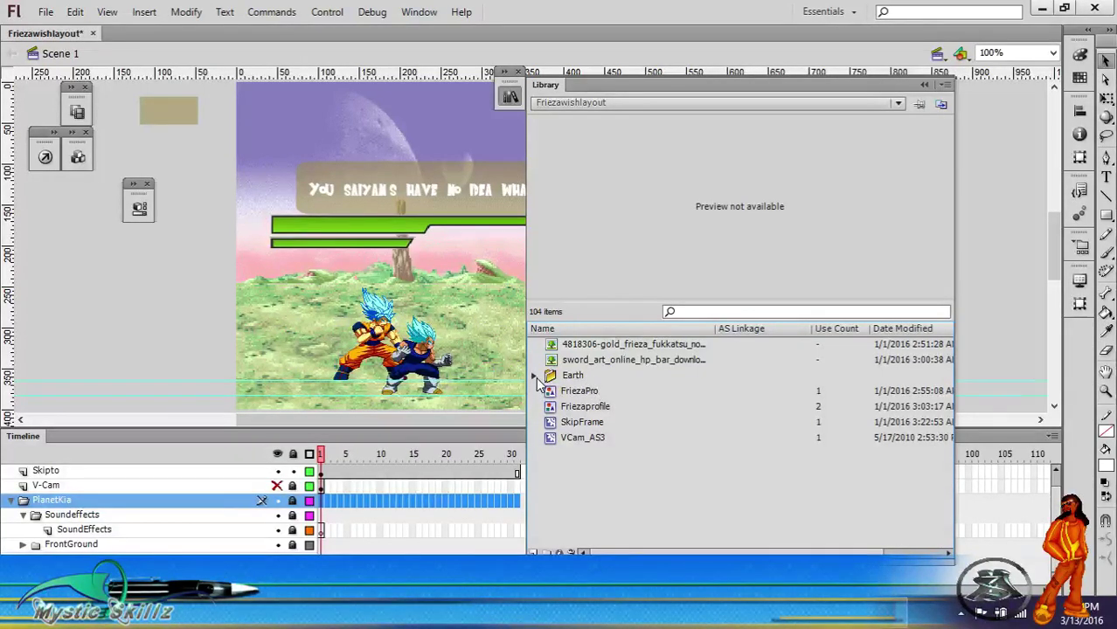
{"action": "left_click", "coordinate": [534, 377]}
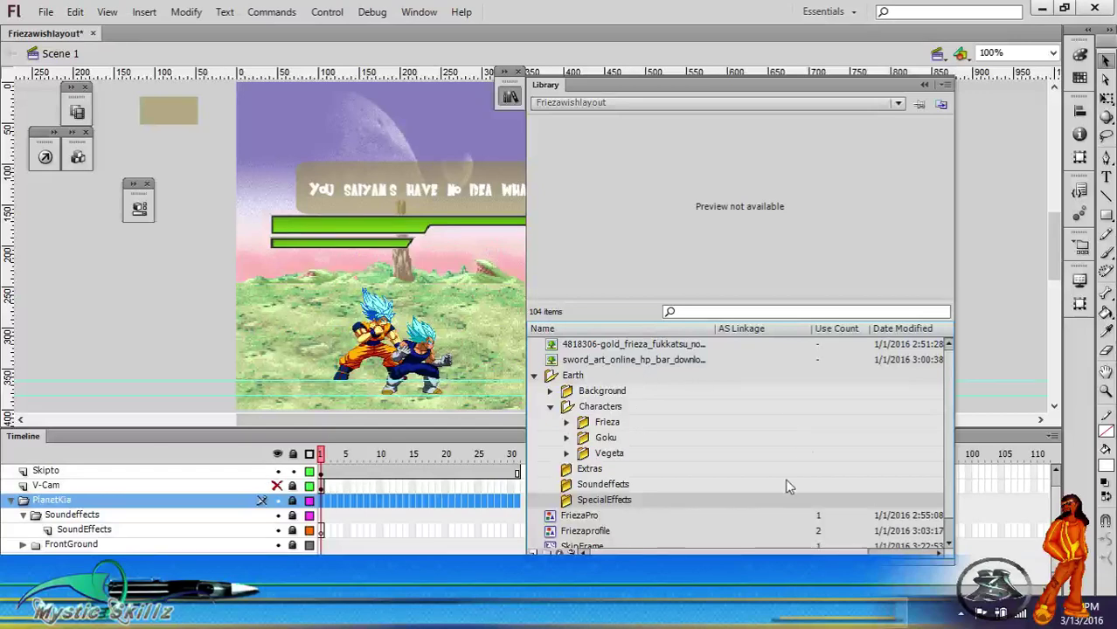
{"action": "left_click", "coordinate": [925, 86]}
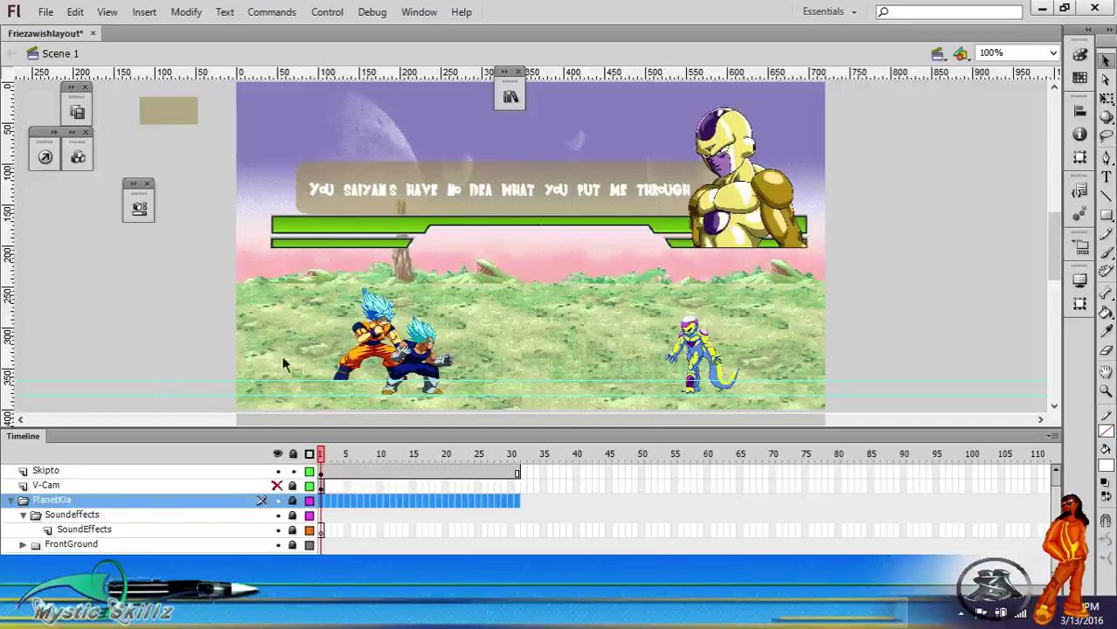
Step: Make the V-Cam layer visible and check which object beside the stage belongs to the Skipto layer
{"action": "left_click", "coordinate": [278, 486]}
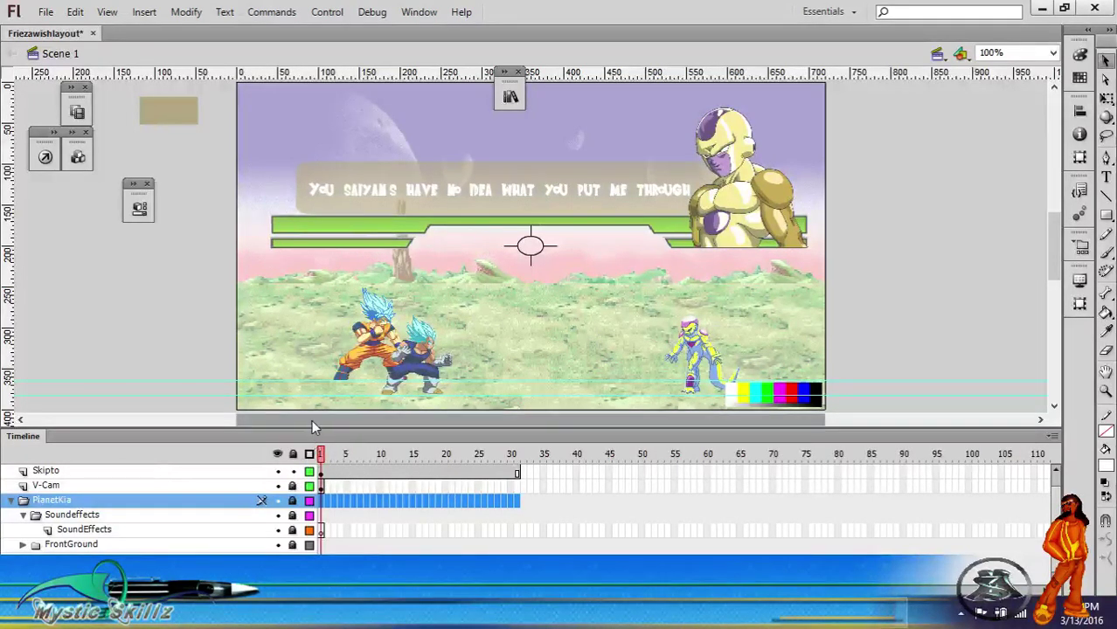
{"action": "left_click_drag", "start_coordinate": [311, 420], "coordinate": [264, 419]}
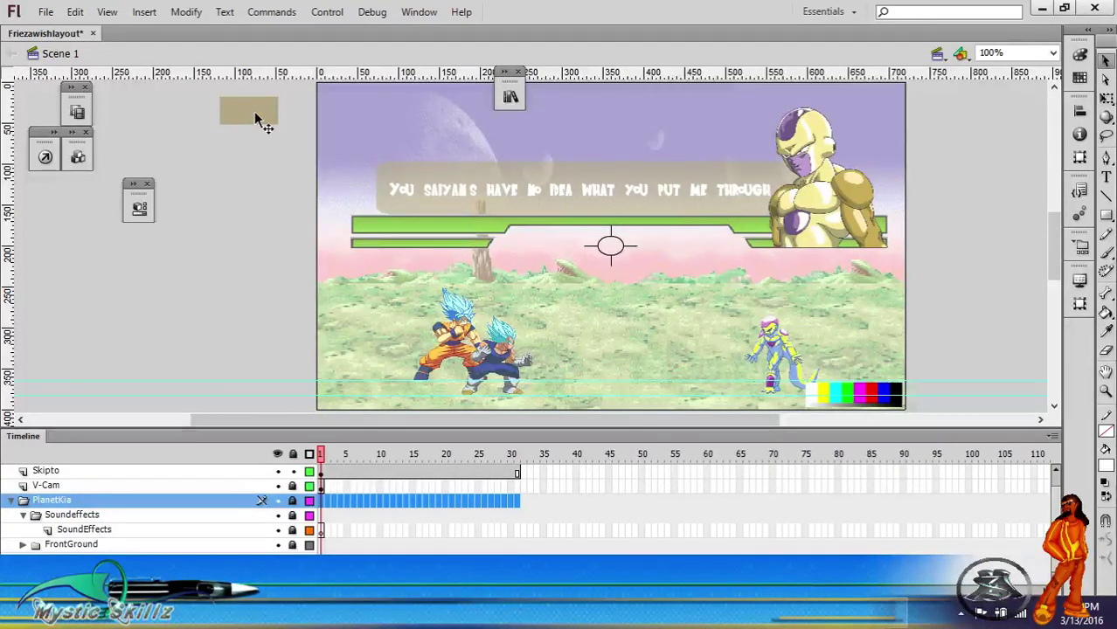
{"action": "left_click", "coordinate": [346, 472]}
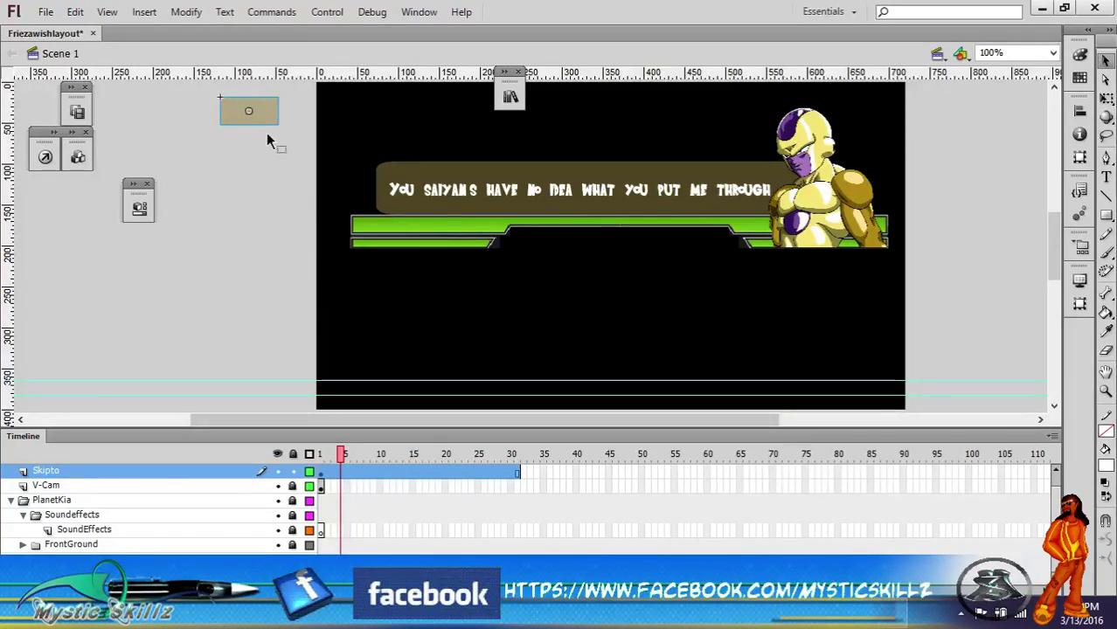
{"action": "left_click", "coordinate": [186, 330]}
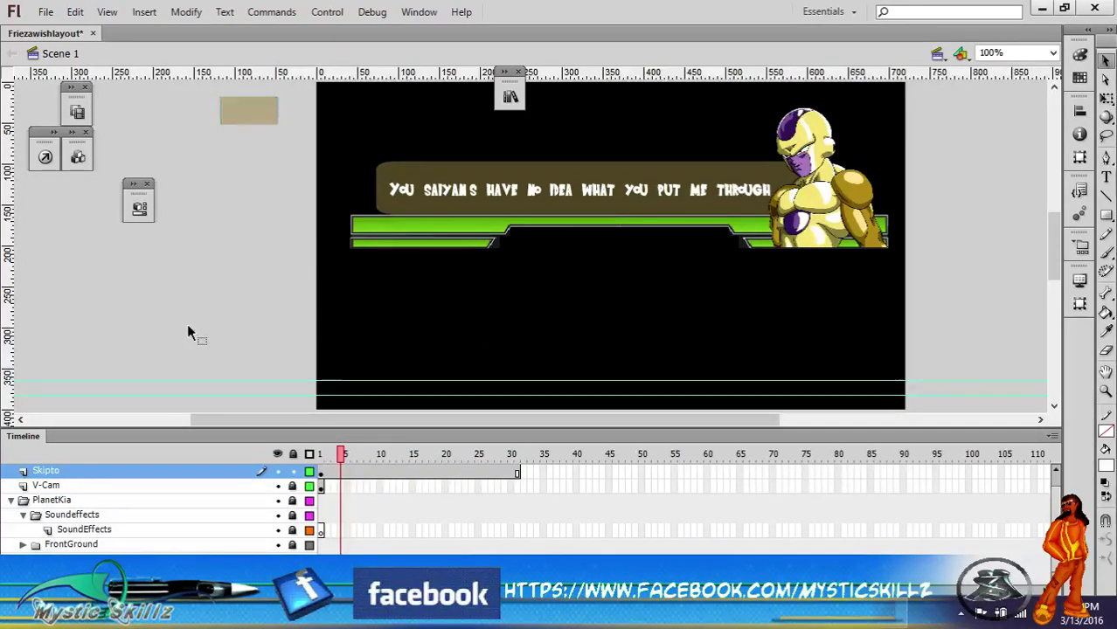
Step: Open the SkipFrame symbol for editing and show the script on the first frame of Layer 2
{"action": "double_click", "coordinate": [247, 115]}
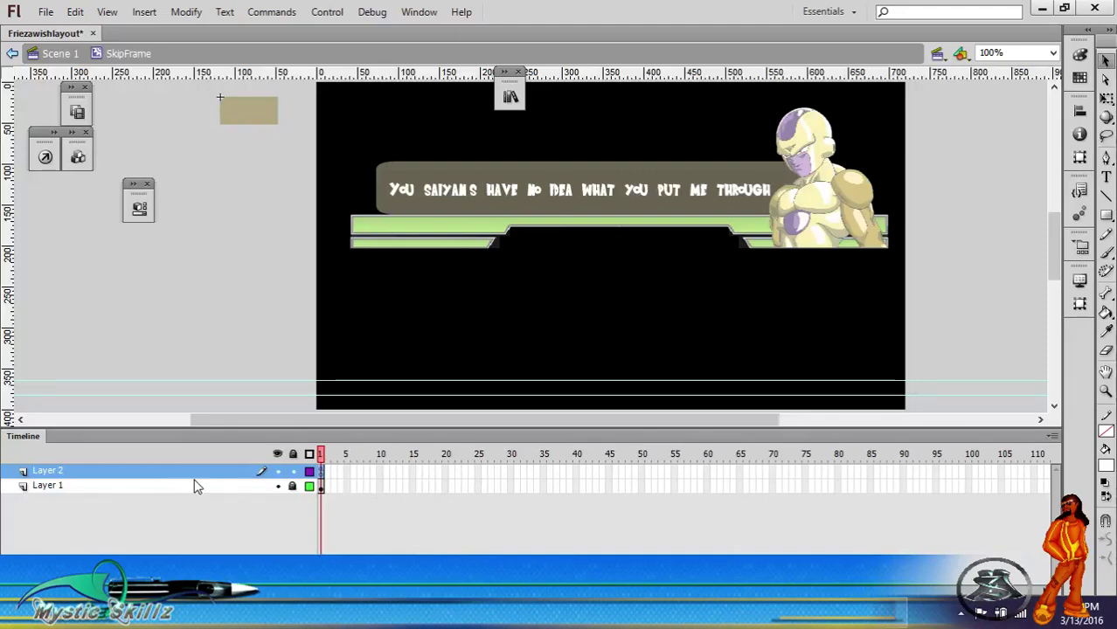
{"action": "right_click", "coordinate": [322, 473]}
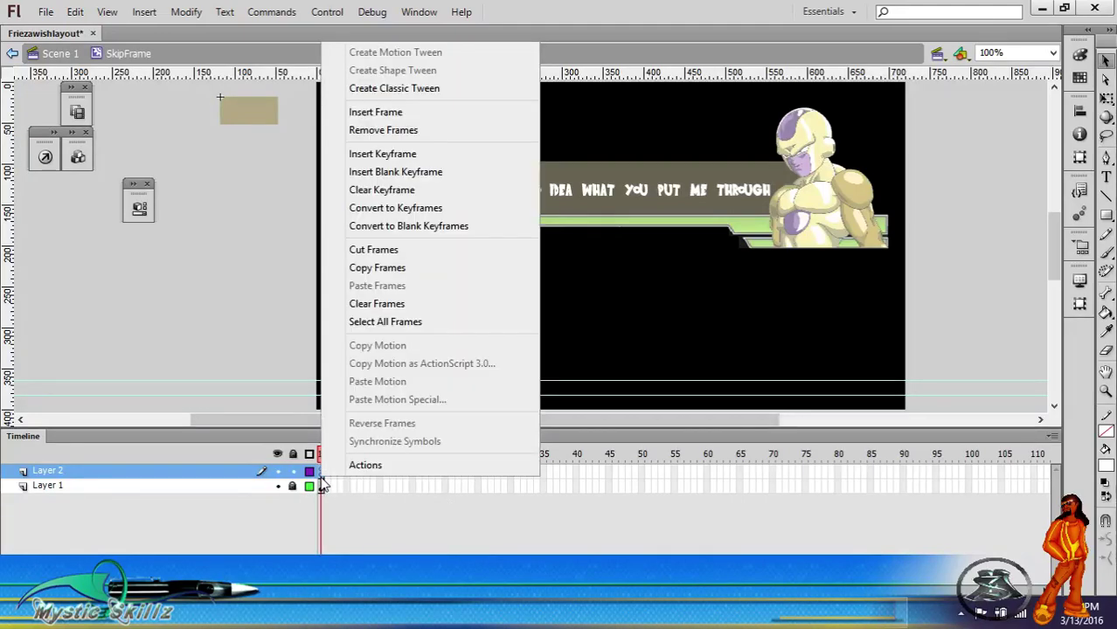
{"action": "left_click", "coordinate": [349, 474]}
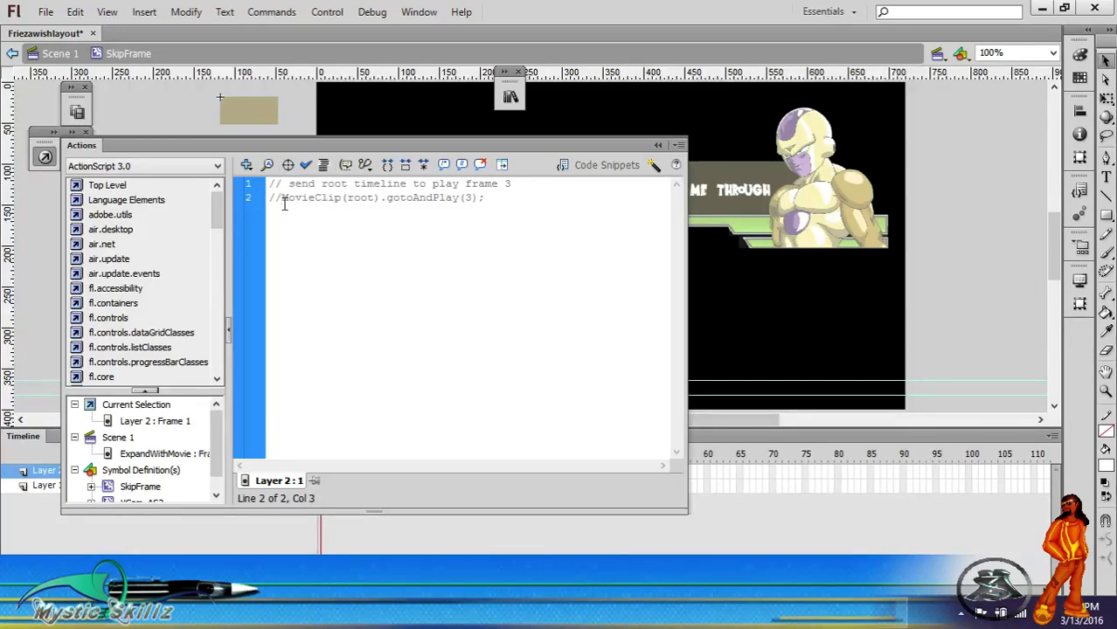
Step: Try enabling the MovieClip(root).gotoAndPlay(3) line by removing its comment slashes, and comment it out again
{"action": "key", "text": "BackSpace"}
{"action": "key", "text": "BackSpace"}
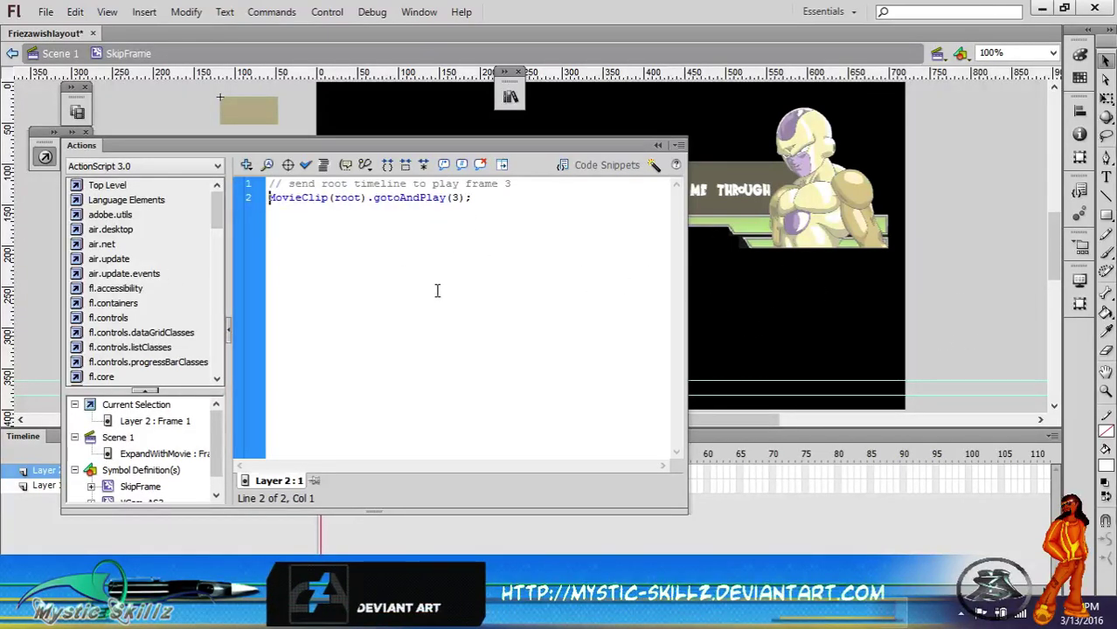
{"action": "type", "text": "//"}
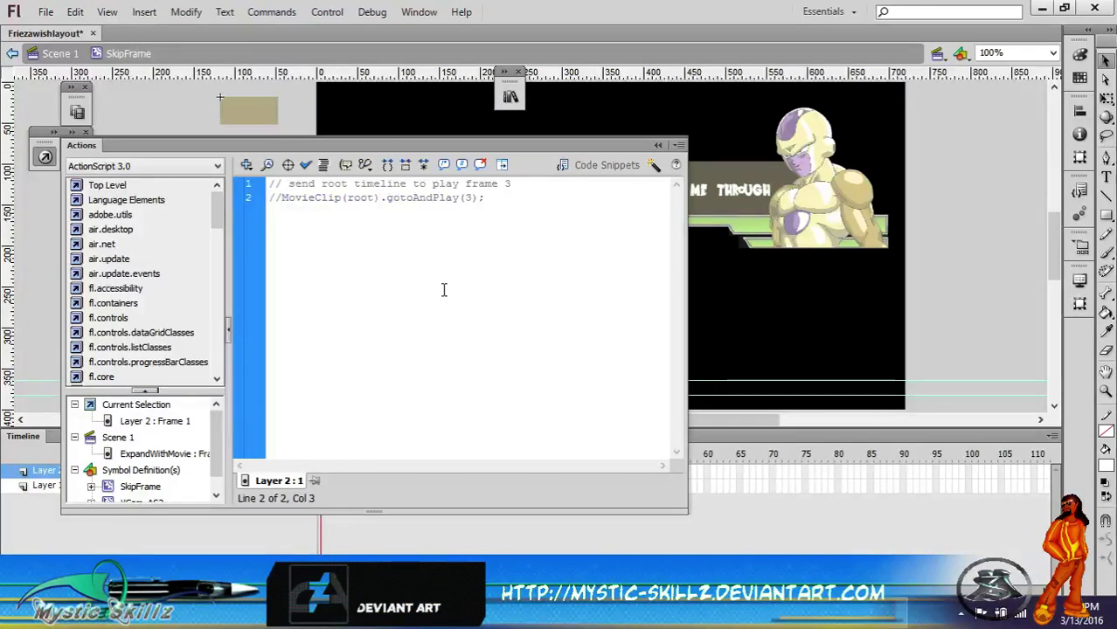
Step: Return to Scene 1 and lock the Skipto layer
{"action": "left_click", "coordinate": [62, 53]}
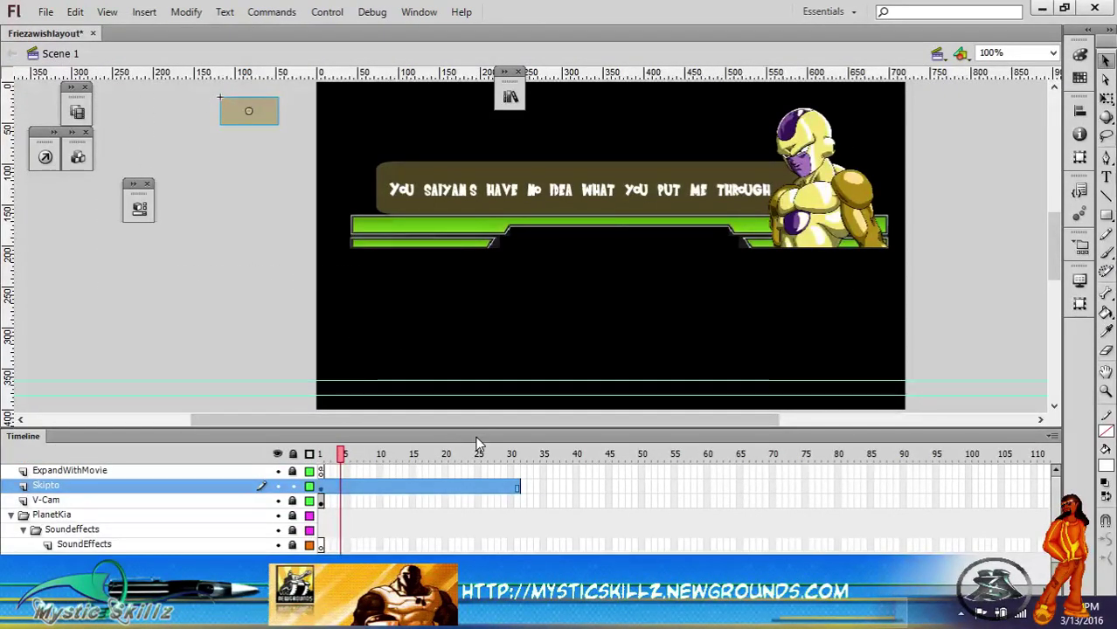
{"action": "left_click", "coordinate": [293, 485]}
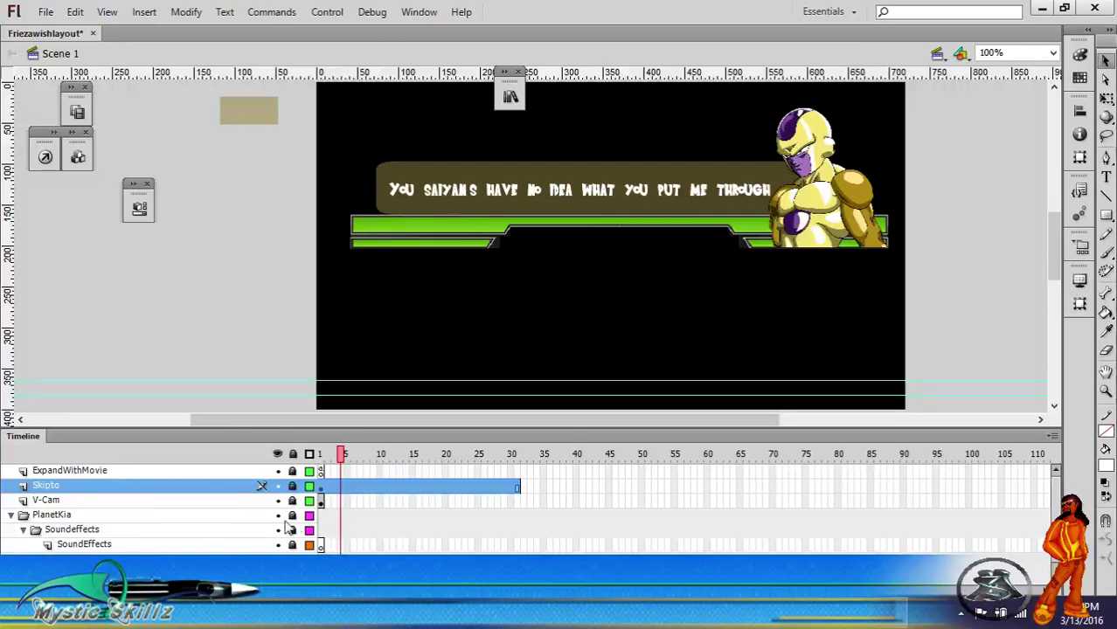
Step: Enlarge the timeline and, at frame 1, expand the PlanetKia folder and its Characters folder to show the character layers
{"action": "left_click", "coordinate": [11, 516]}
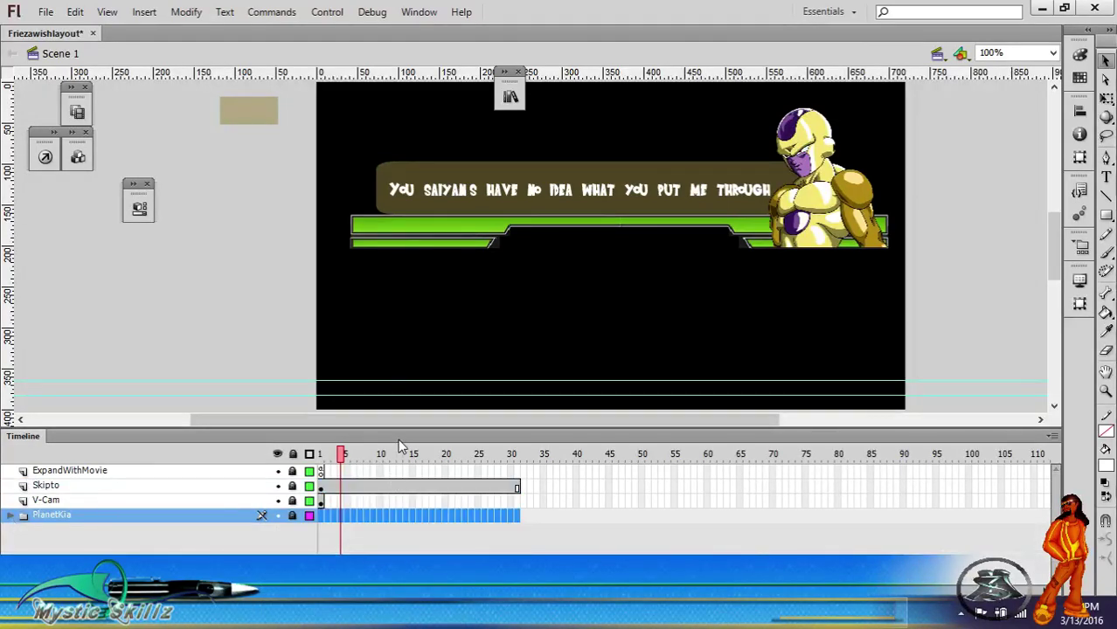
{"action": "left_click_drag", "start_coordinate": [399, 431], "coordinate": [435, 295]}
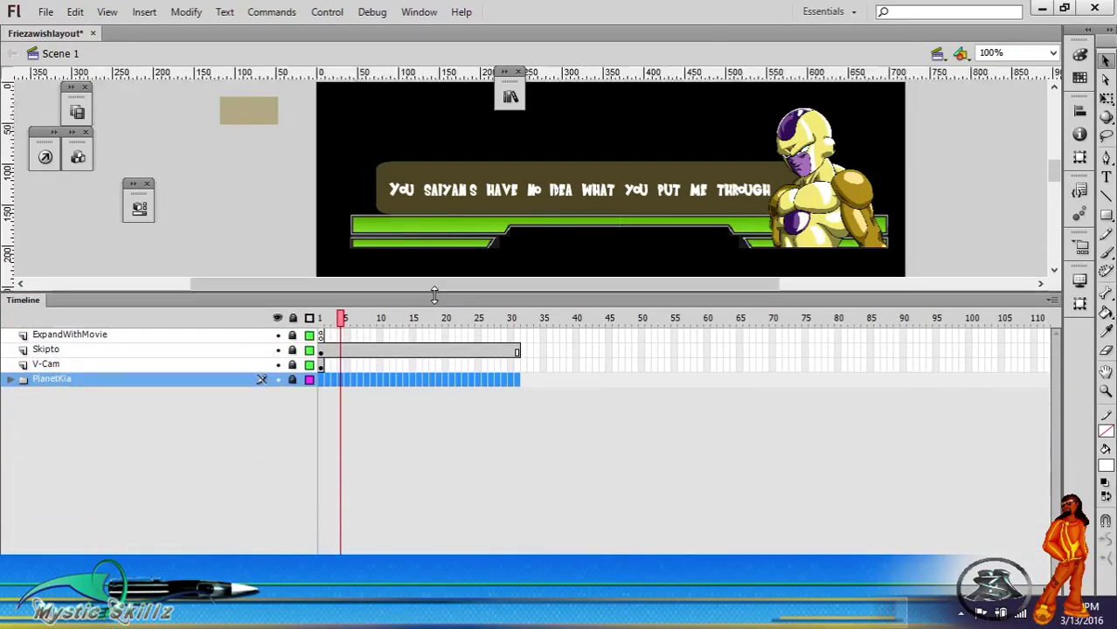
{"action": "left_click", "coordinate": [319, 319]}
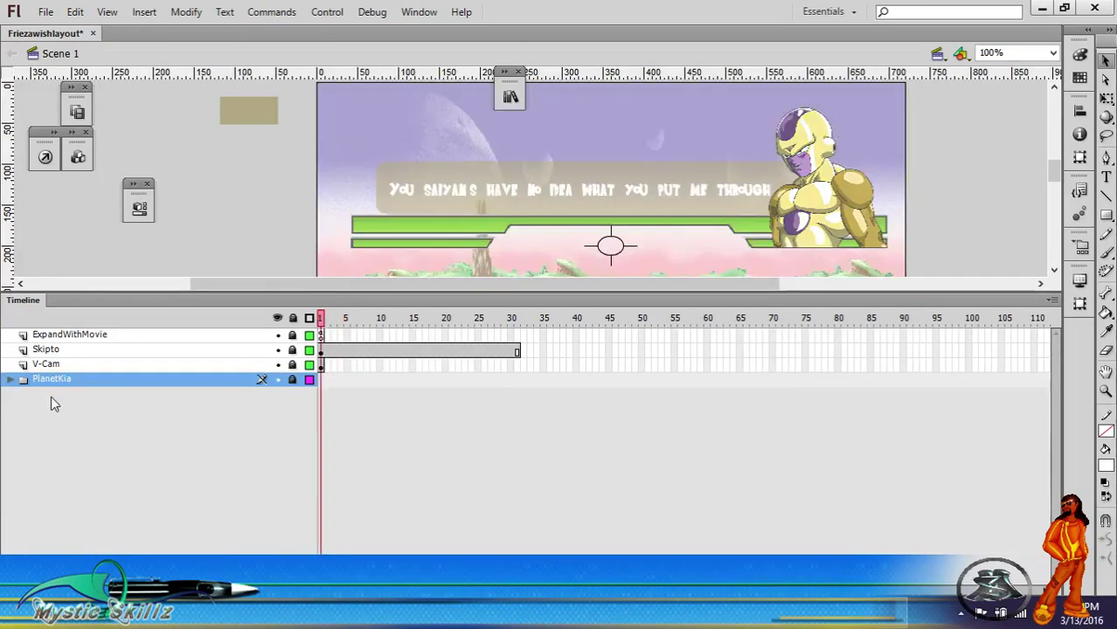
{"action": "left_click", "coordinate": [5, 381]}
{"action": "left_click", "coordinate": [11, 380]}
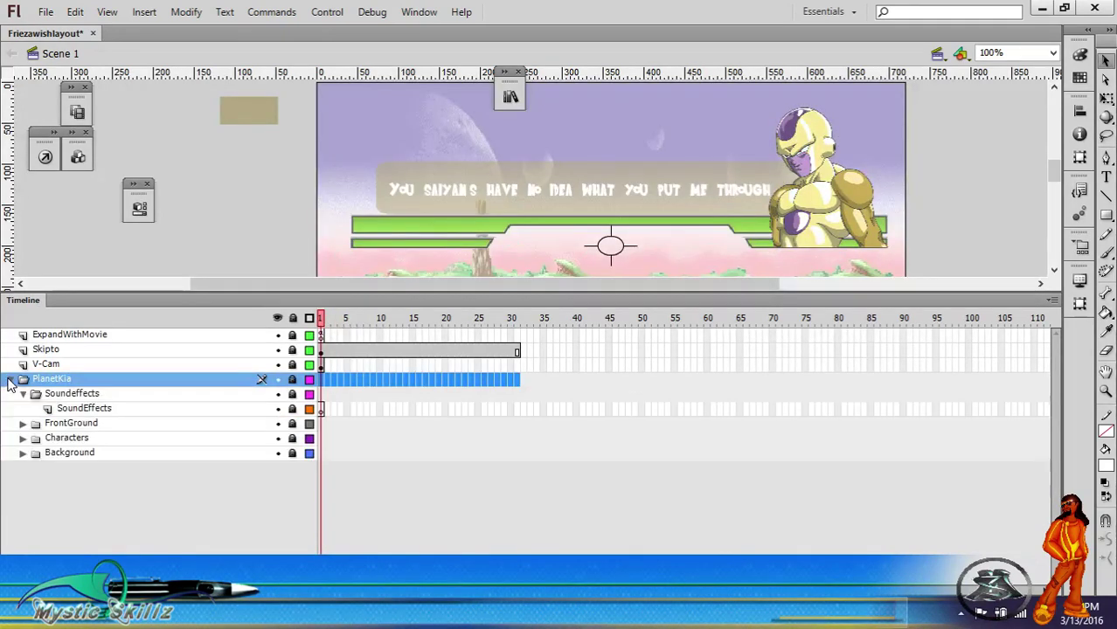
{"action": "left_click", "coordinate": [23, 439]}
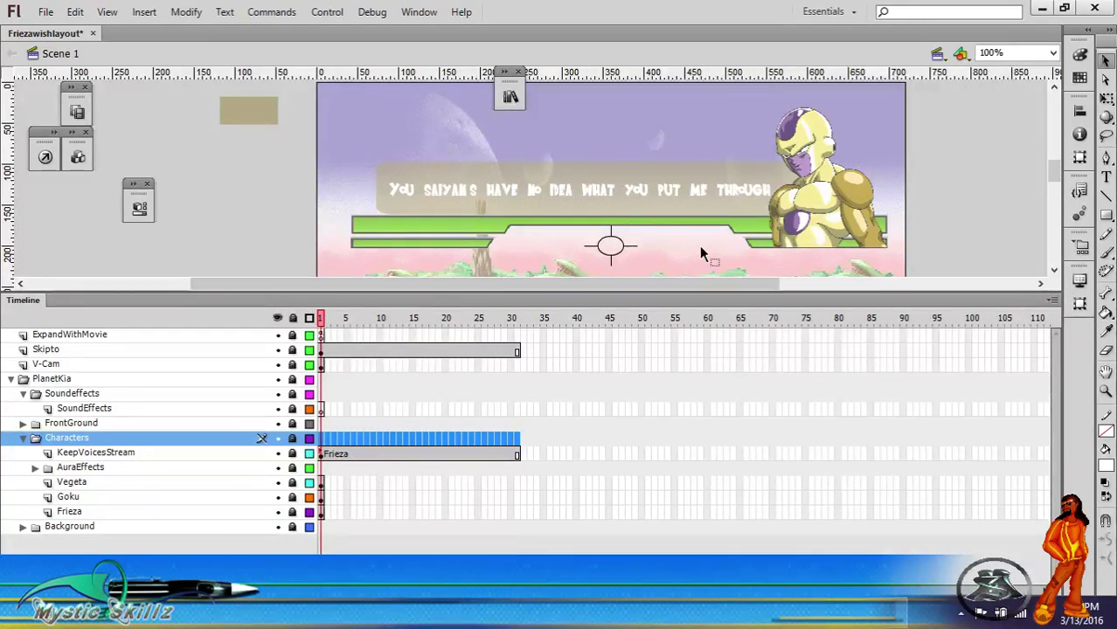
Step: Unlock the KeepVoicesStream layer and check the dialogue text on the stage by selecting and deselecting it
{"action": "left_click", "coordinate": [293, 453]}
{"action": "left_click", "coordinate": [595, 194]}
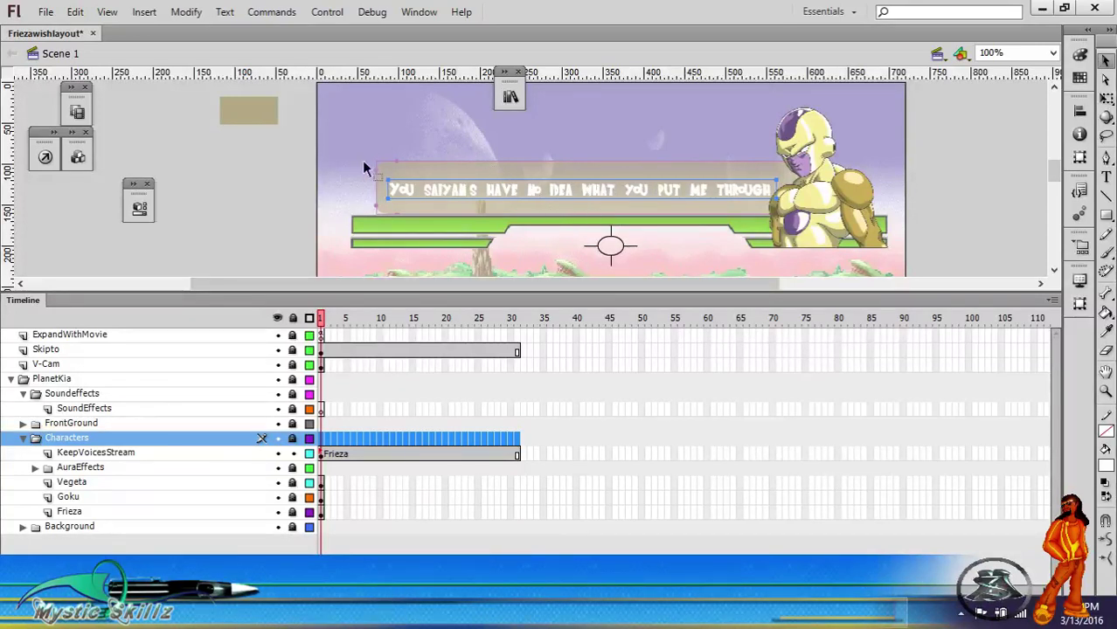
{"action": "left_click", "coordinate": [351, 200]}
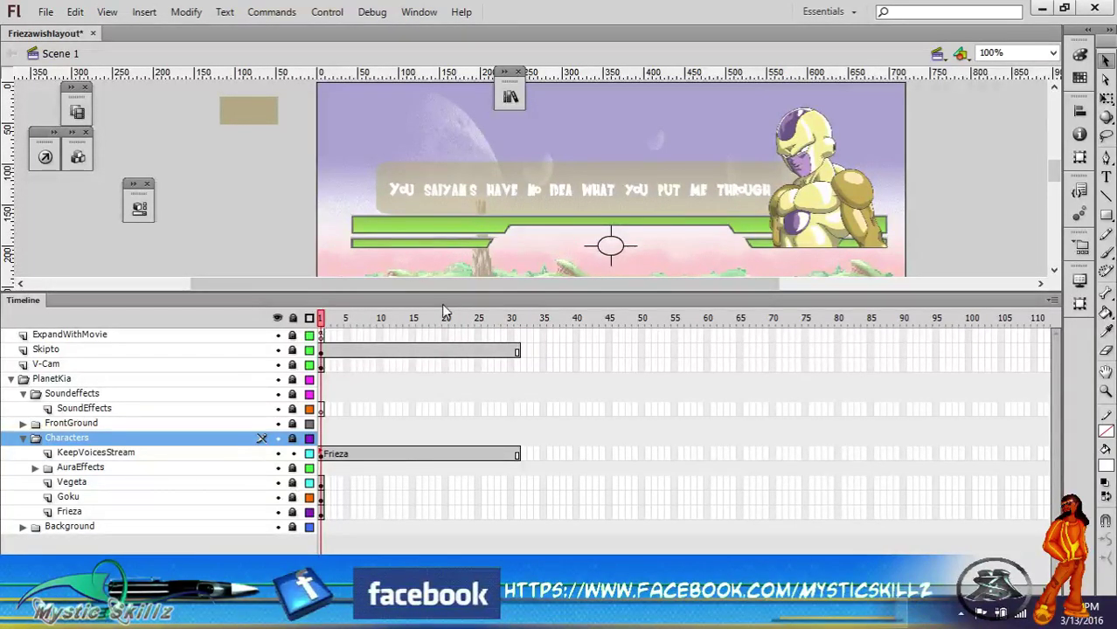
Step: Unlock the Vegeta and Goku layers and shrink the timeline to reveal more of the stage
{"action": "left_click_drag", "start_coordinate": [577, 283], "coordinate": [620, 287]}
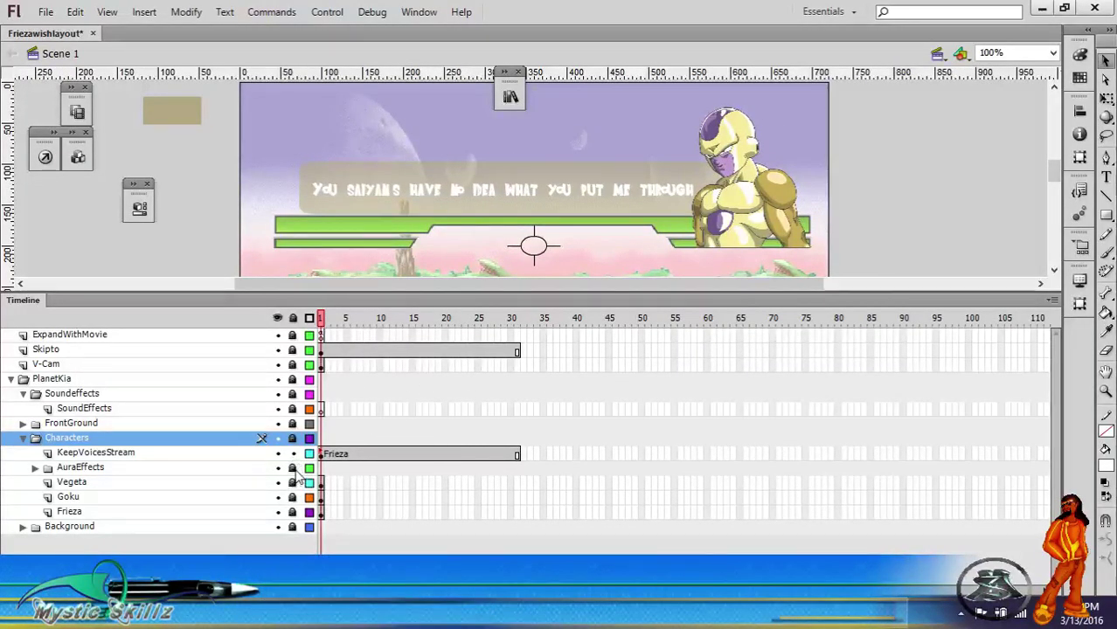
{"action": "left_click_drag", "start_coordinate": [292, 483], "coordinate": [292, 497]}
{"action": "mouse_move", "coordinate": [332, 326]}
{"action": "left_mouse_down"}
{"action": "mouse_move", "coordinate": [354, 326]}
{"action": "mouse_move", "coordinate": [322, 326]}
{"action": "left_mouse_up"}
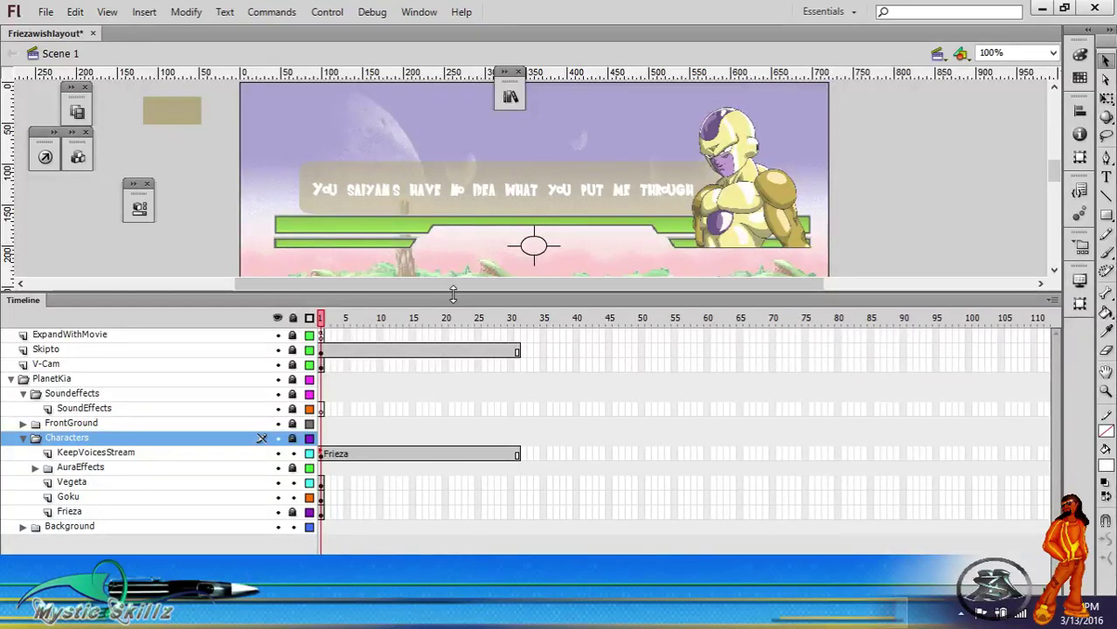
{"action": "key", "text": "ctrl+alt+shift+r"}
{"action": "left_click_drag", "start_coordinate": [453, 301], "coordinate": [452, 343]}
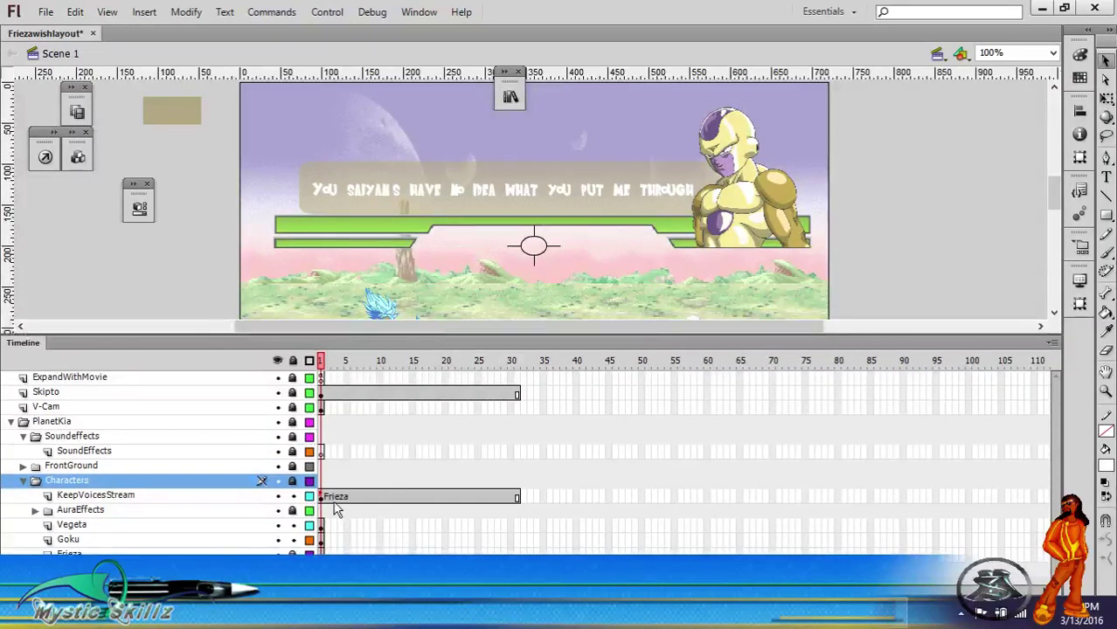
Step: Inspect the contents of the KeepVoicesStream layer at frames 8, 1 and 5
{"action": "left_click", "coordinate": [366, 497]}
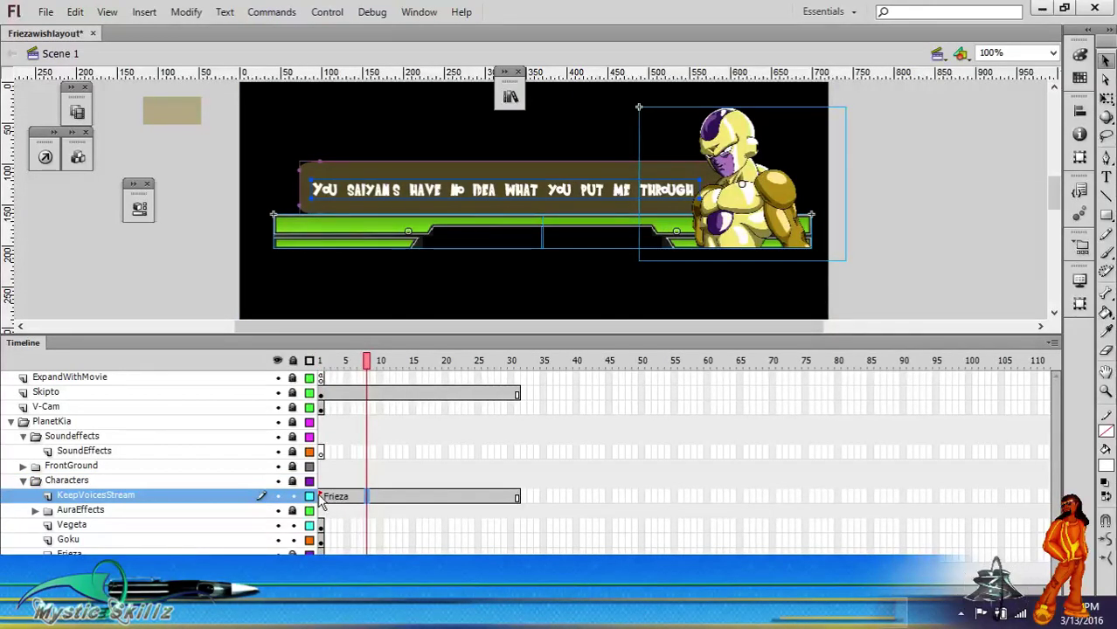
{"action": "left_click", "coordinate": [320, 497]}
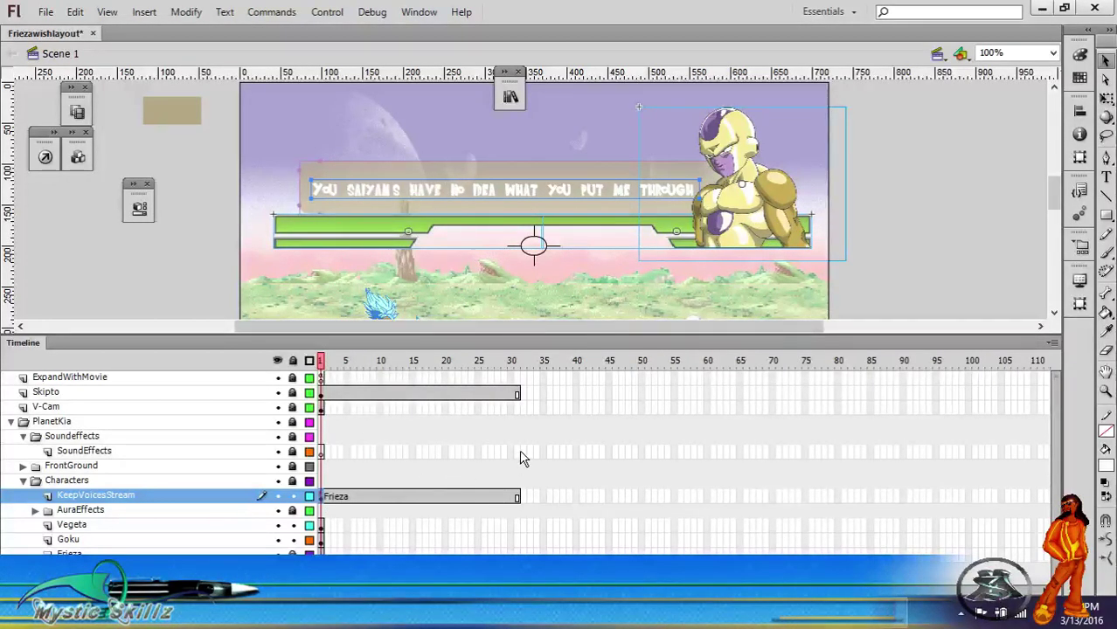
{"action": "left_click", "coordinate": [347, 506]}
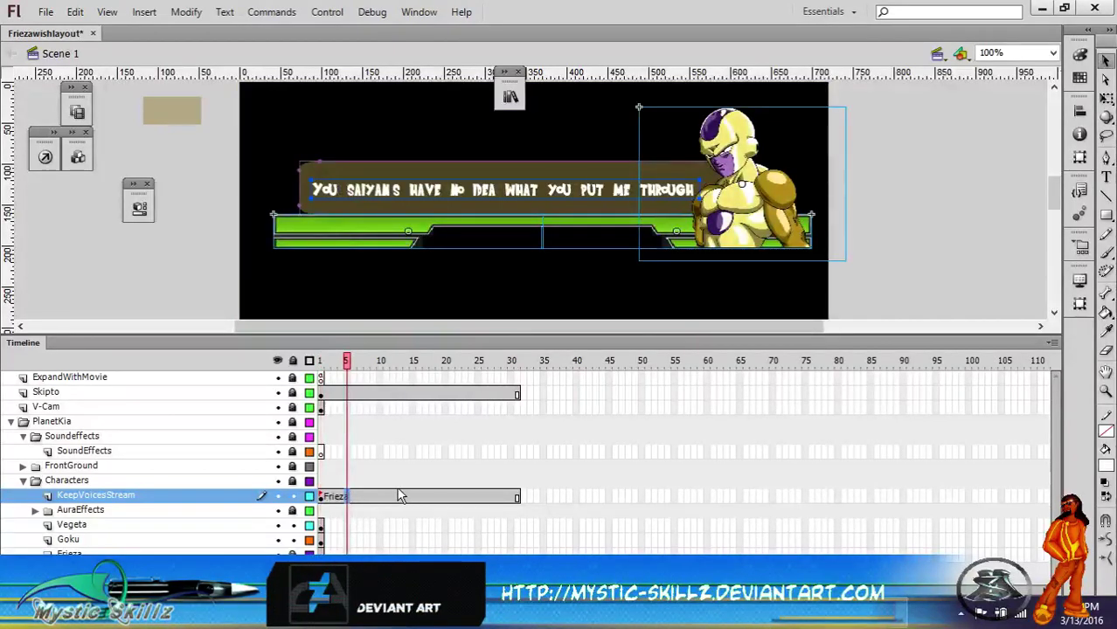
{"action": "left_click", "coordinate": [232, 284]}
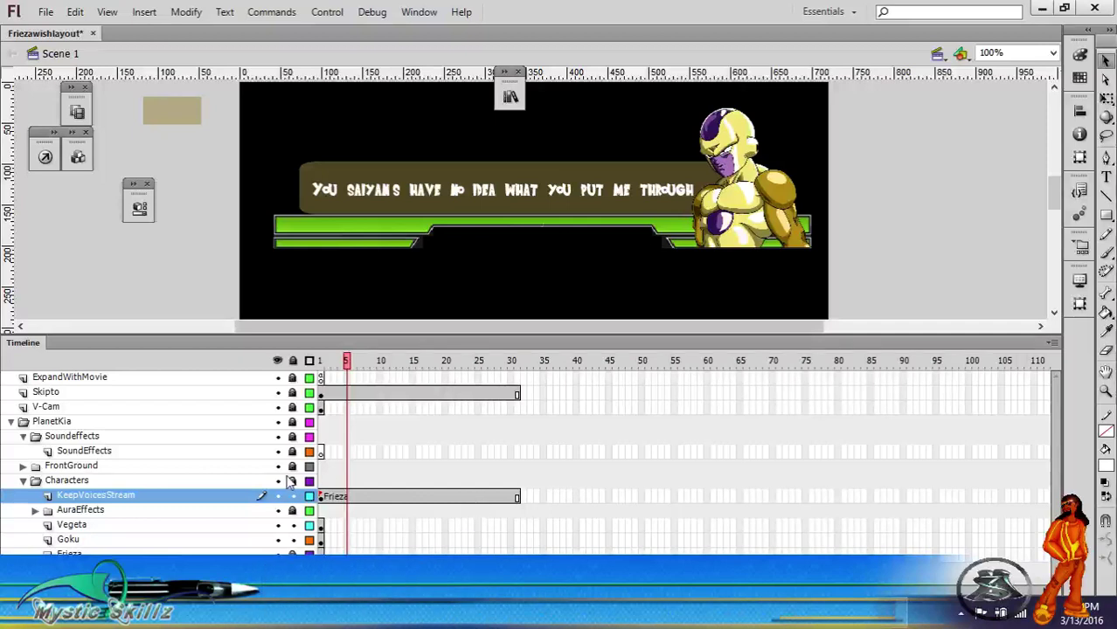
Step: Extend the KeepVoicesStream layer to frame 66 by inserting frames at frame 6
{"action": "left_click", "coordinate": [356, 497]}
{"action": "key", "text": "F5"}
{"action": "key", "text": "F5"}
{"action": "key", "text": "F5"}
{"action": "key", "text": "F5"}
{"action": "key", "text": "F5"}
{"action": "key", "text": "F5"}
{"action": "key", "text": "F5"}
{"action": "key", "text": "F5"}
{"action": "key", "text": "F5"}
{"action": "key", "text": "F5"}
{"action": "key", "text": "F5"}
{"action": "key", "text": "F5"}
{"action": "key", "text": "F5"}
{"action": "key", "text": "F5"}
{"action": "key", "text": "F5"}
{"action": "key", "text": "F5"}
{"action": "key", "text": "F5"}
{"action": "key", "text": "F5"}
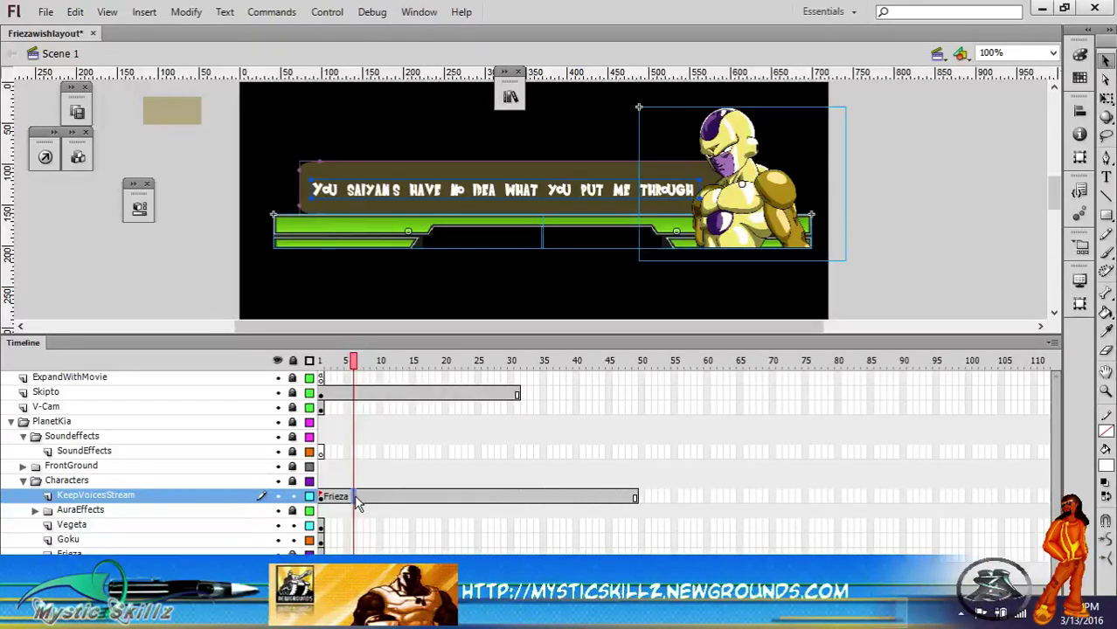
{"action": "key", "text": "F5"}
{"action": "key", "text": "F5"}
{"action": "key", "text": "F5"}
{"action": "key", "text": "F5"}
{"action": "key", "text": "F5"}
{"action": "key", "text": "F5"}
{"action": "key", "text": "F5"}
{"action": "key", "text": "F5"}
{"action": "key", "text": "F5"}
{"action": "key", "text": "F5"}
{"action": "key", "text": "F5"}
{"action": "key", "text": "F5"}
{"action": "key", "text": "F5"}
{"action": "key", "text": "F5"}
{"action": "key", "text": "F5"}
{"action": "key", "text": "F5"}
{"action": "key", "text": "F5"}
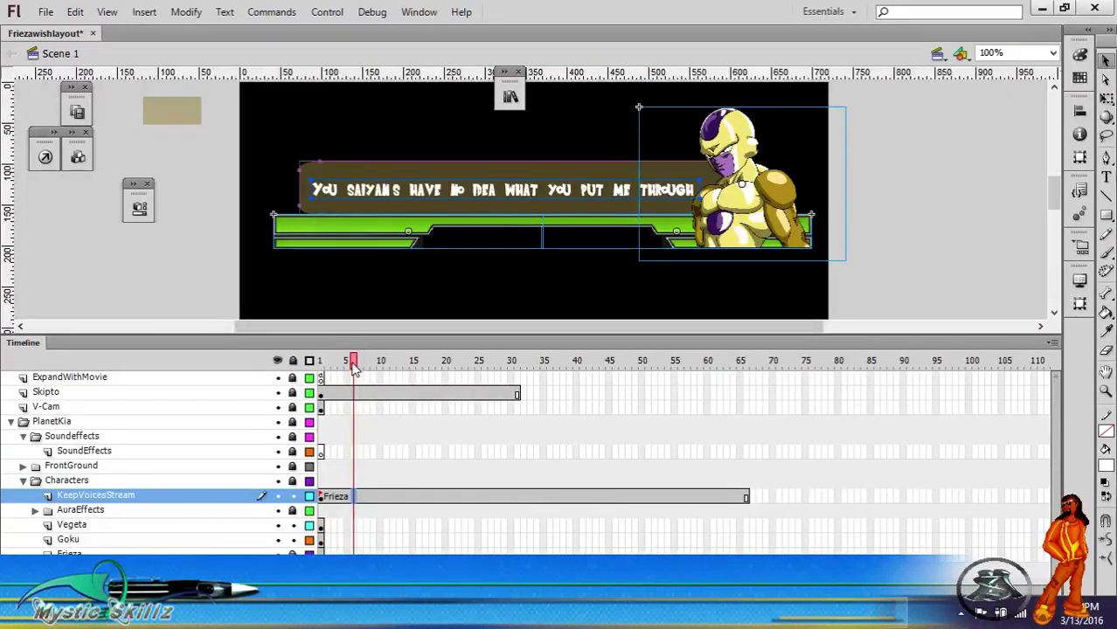
{"action": "left_click", "coordinate": [354, 368]}
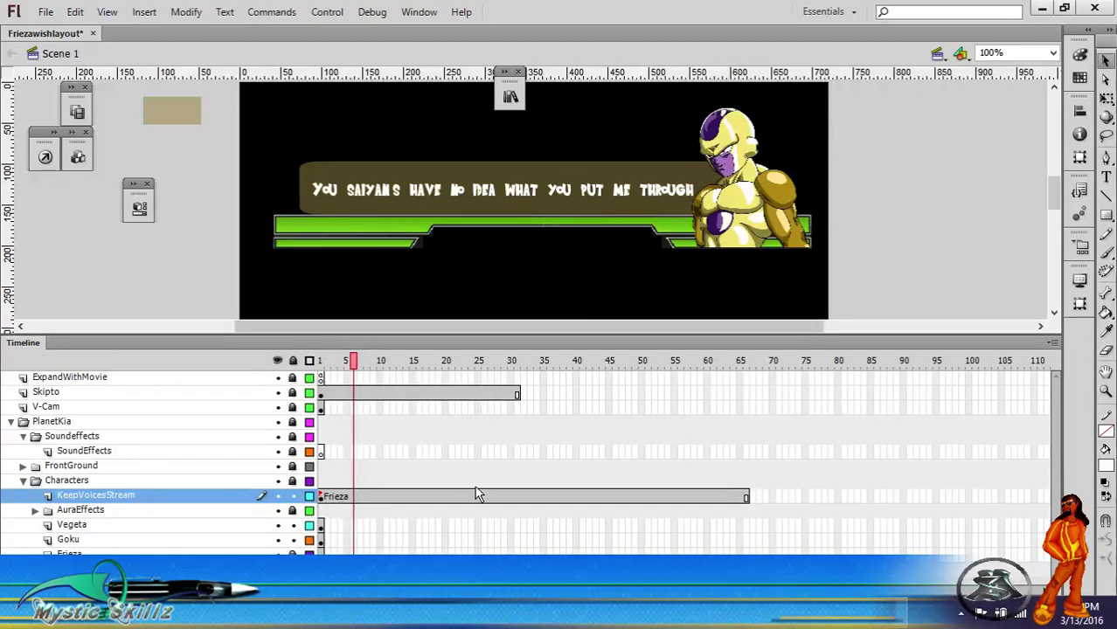
Step: Return to frame 1 and inspect the KeepVoicesStream keyframe, the SoundEffects layer, and the PlanetKia and Soundeffects folders
{"action": "left_click_drag", "start_coordinate": [355, 364], "coordinate": [326, 363]}
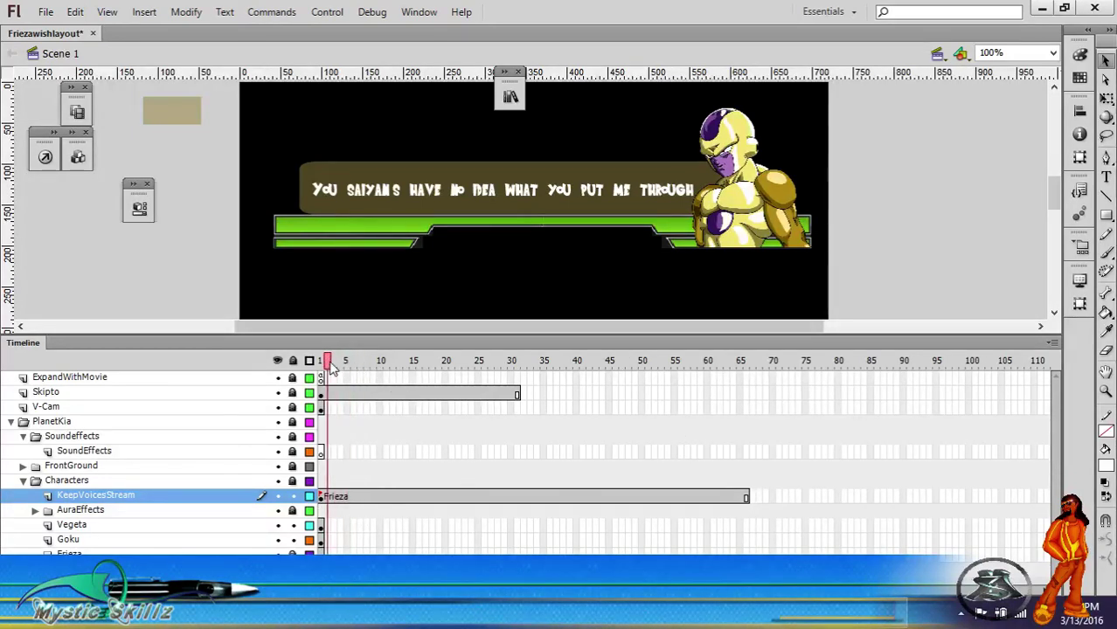
{"action": "left_click", "coordinate": [322, 504]}
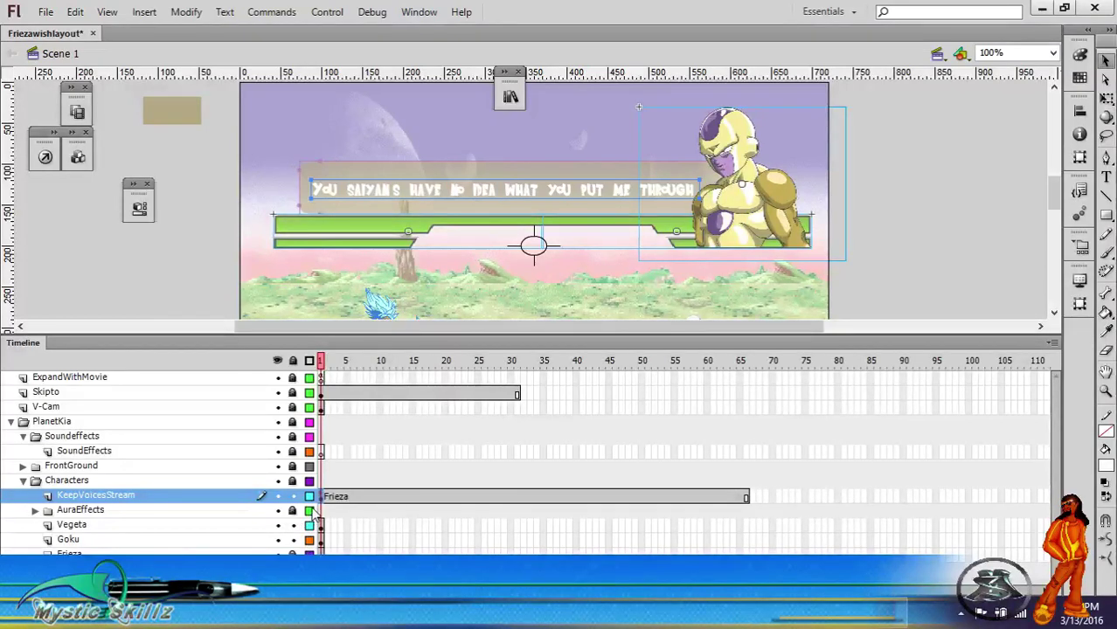
{"action": "left_click", "coordinate": [79, 450]}
{"action": "left_click", "coordinate": [48, 423]}
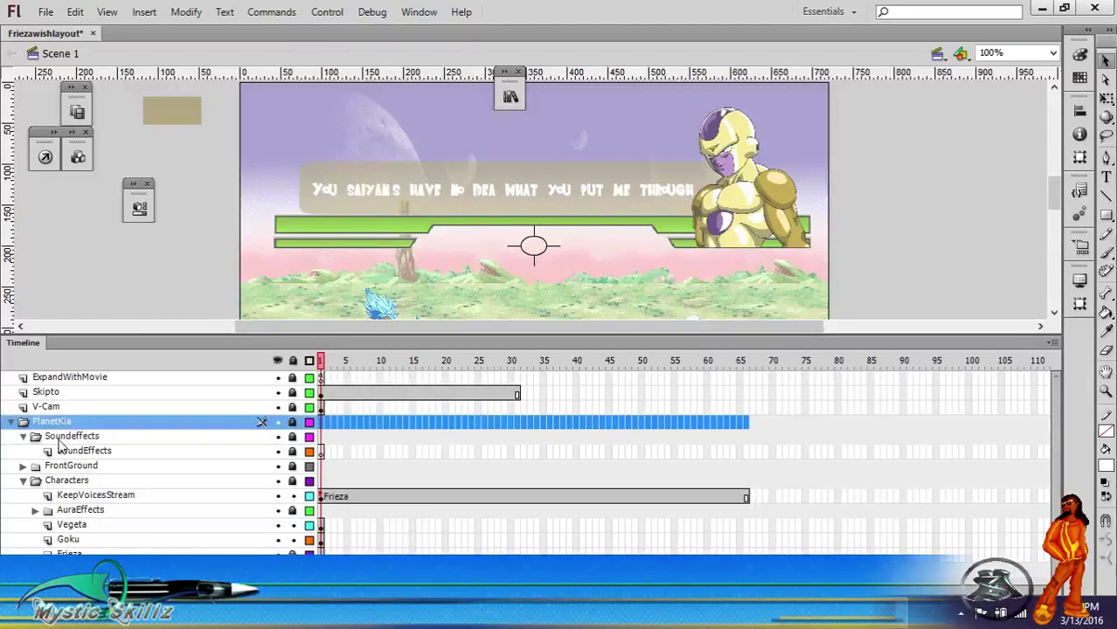
{"action": "left_click", "coordinate": [65, 439]}
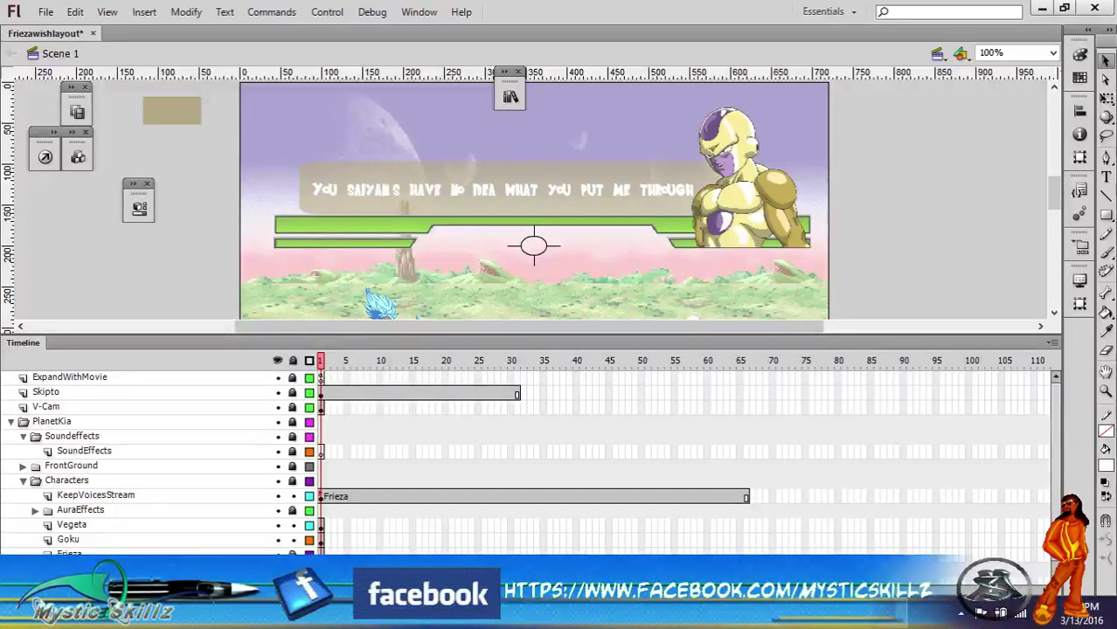
Step: Expand the AuraEffects folder inside Characters and unlock its Effects layer
{"action": "scroll", "coordinate": [155, 519], "scroll_direction": "down", "scroll_amount": 1}
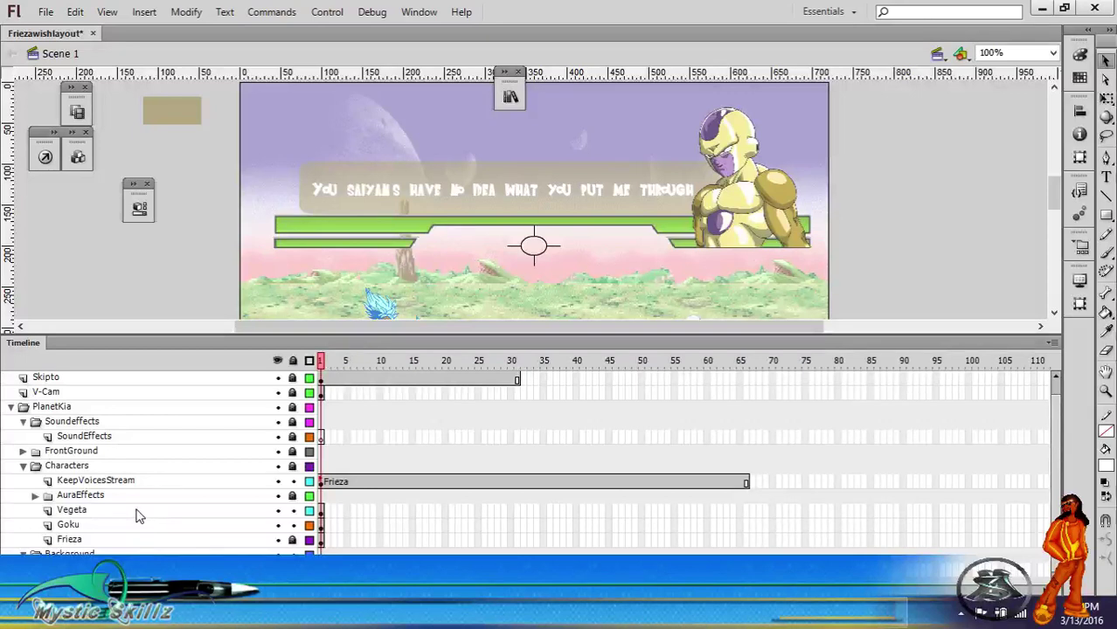
{"action": "scroll", "coordinate": [135, 516], "scroll_direction": "up", "scroll_amount": 1}
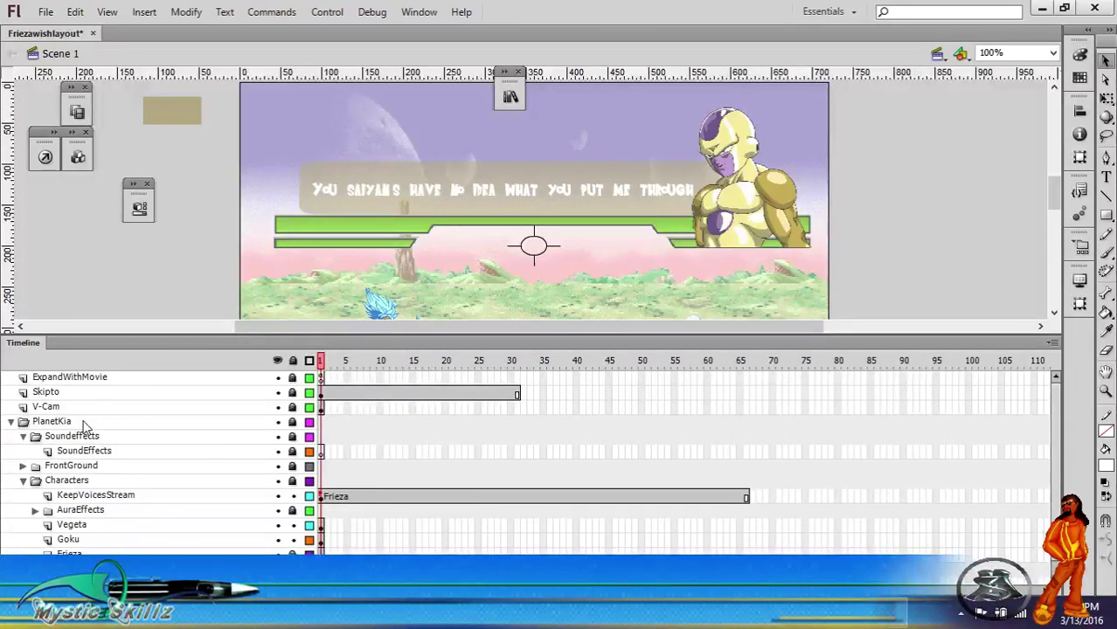
{"action": "scroll", "coordinate": [85, 426], "scroll_direction": "down", "scroll_amount": 1}
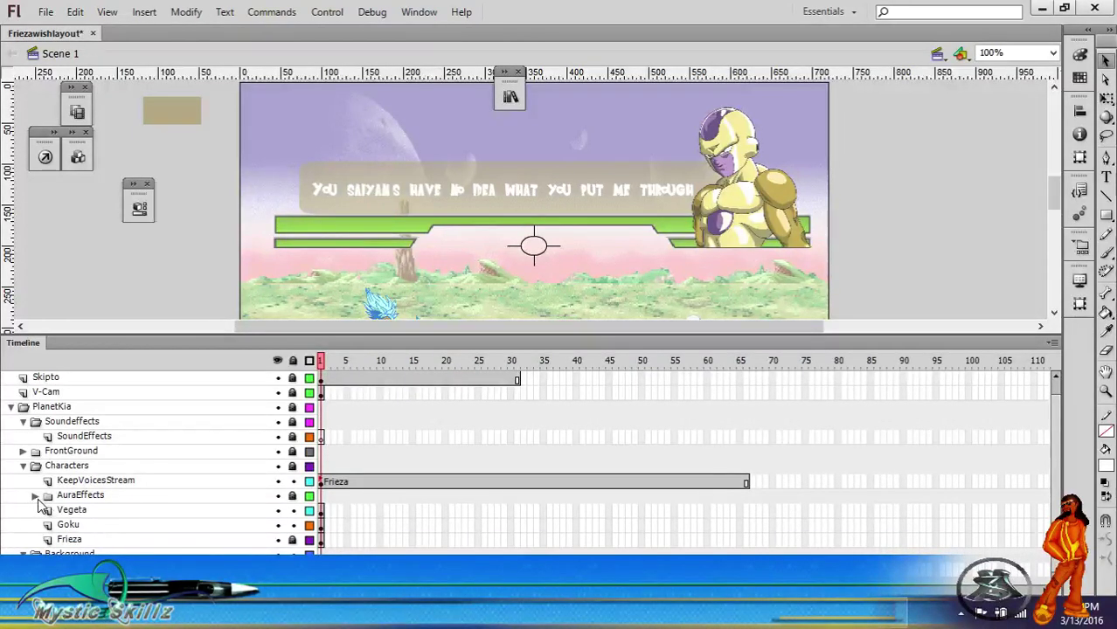
{"action": "left_click", "coordinate": [35, 497]}
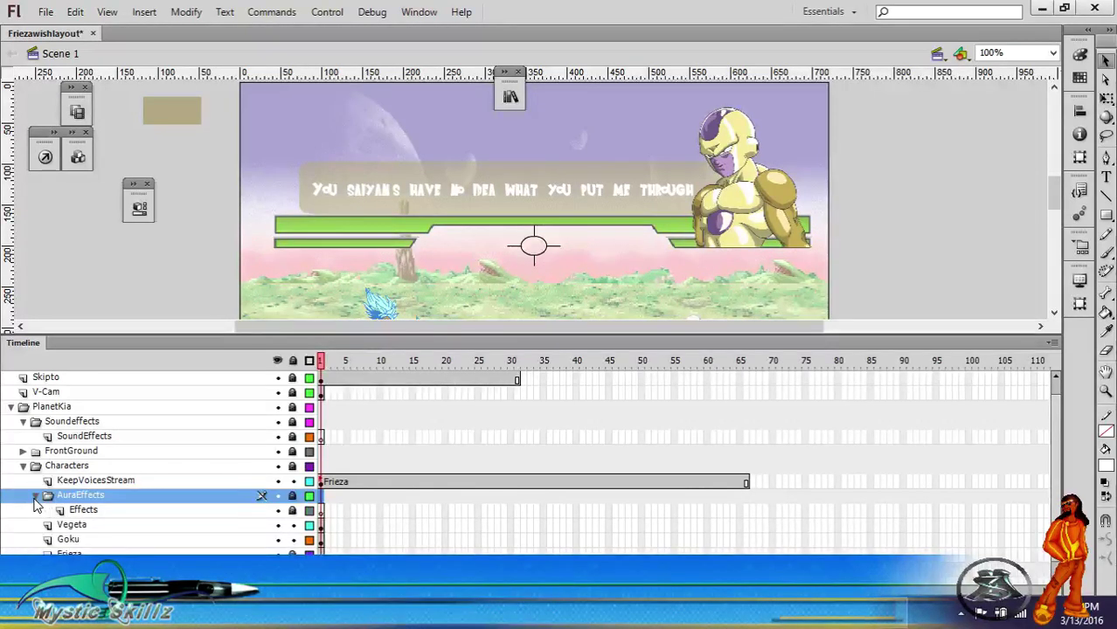
{"action": "left_click", "coordinate": [99, 512]}
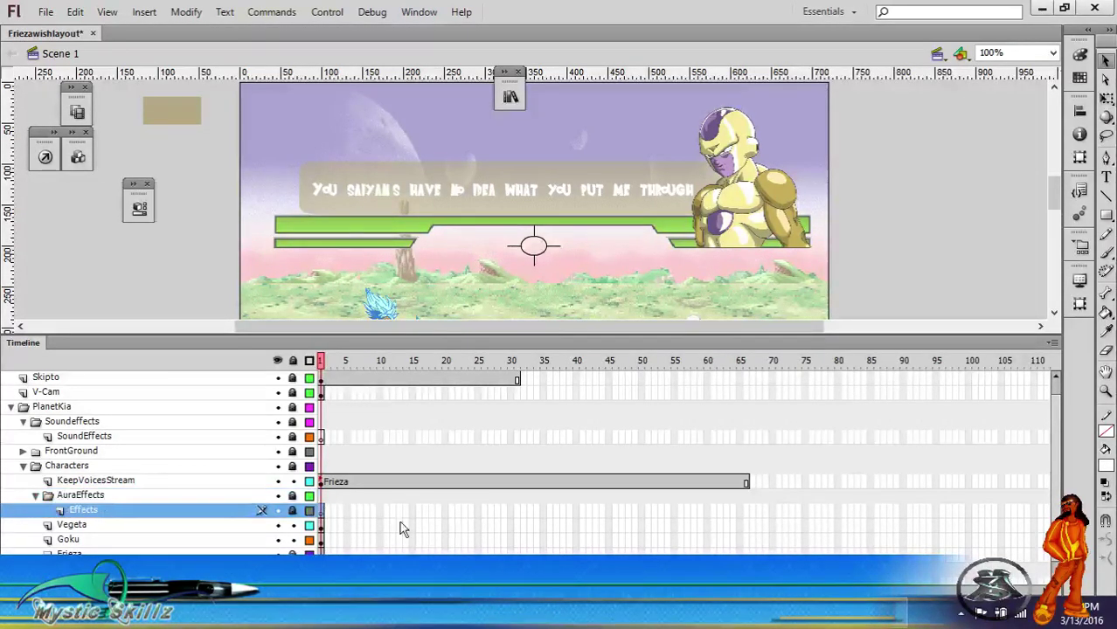
{"action": "left_click", "coordinate": [293, 512]}
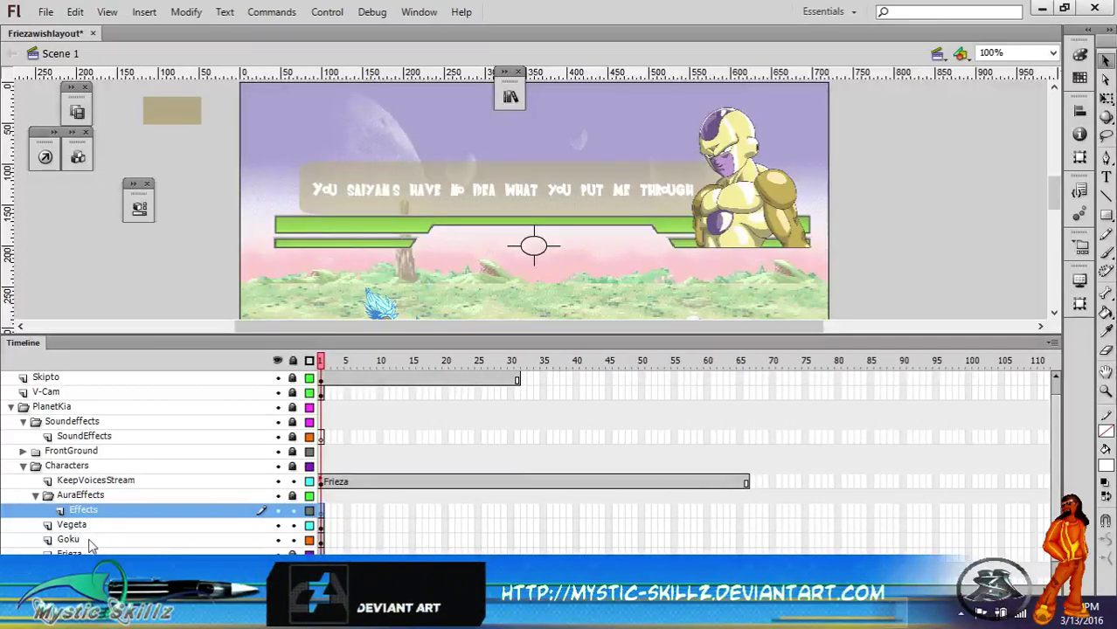
Step: Add a new layer, delete the surplus Layer 2, and move Layer 1 out of AuraEffects to directly above Vegeta
{"action": "scroll", "coordinate": [99, 540], "scroll_direction": "down", "scroll_amount": 1}
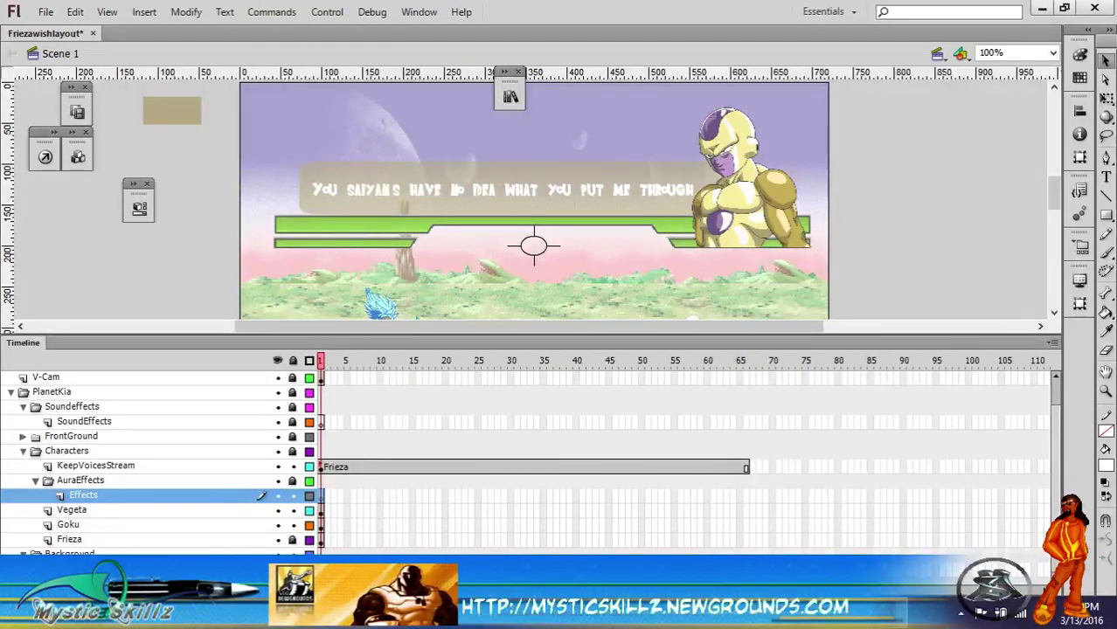
{"action": "left_click", "coordinate": [15, 564]}
{"action": "left_click", "coordinate": [15, 564]}
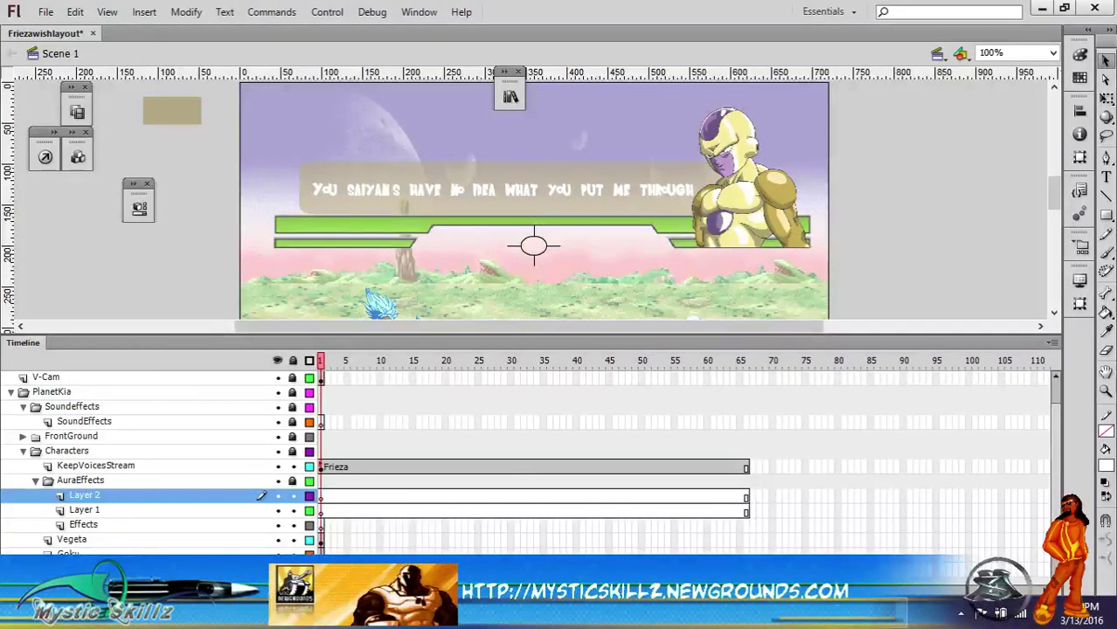
{"action": "left_click", "coordinate": [156, 496]}
{"action": "left_click", "coordinate": [45, 564]}
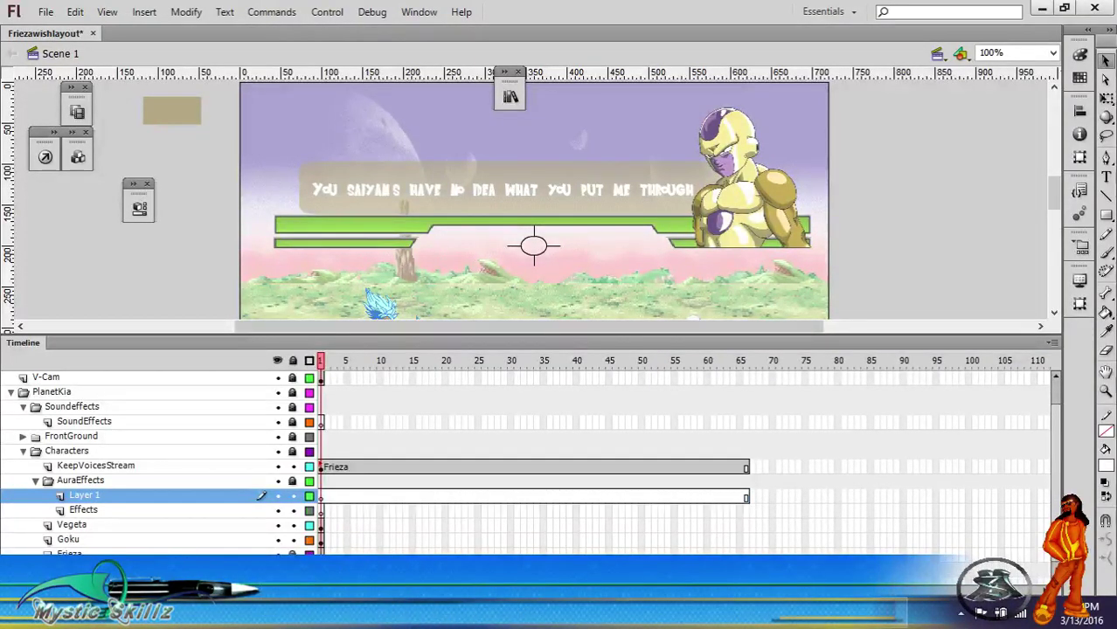
{"action": "left_click_drag", "start_coordinate": [92, 497], "coordinate": [122, 530]}
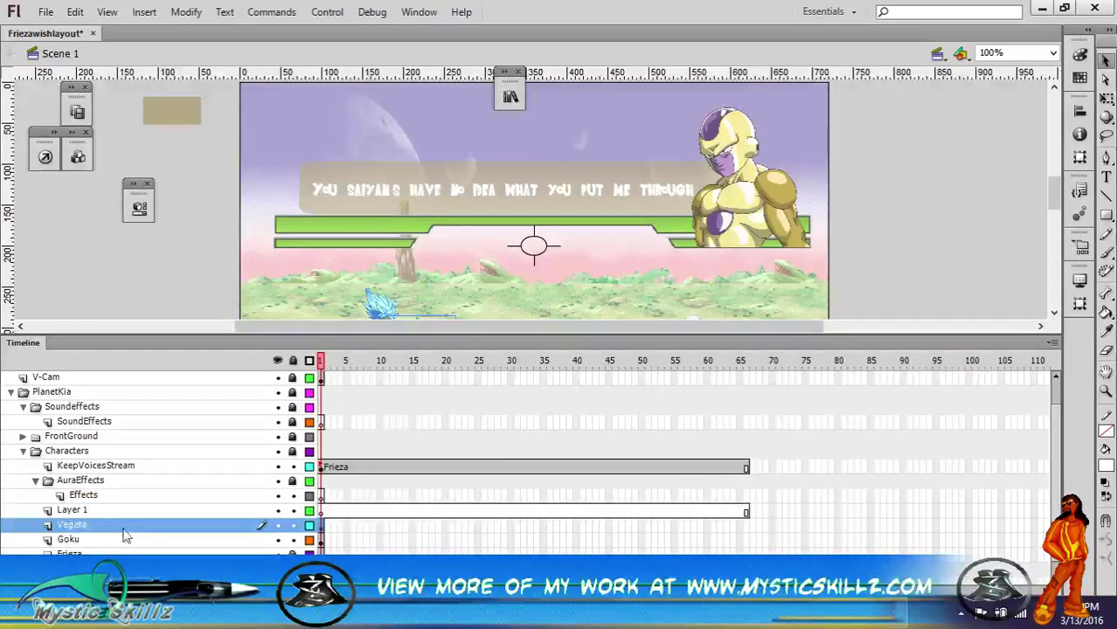
Step: Rename Layer 1 above the Vegeta layer as Extra
{"action": "double_click", "coordinate": [75, 511]}
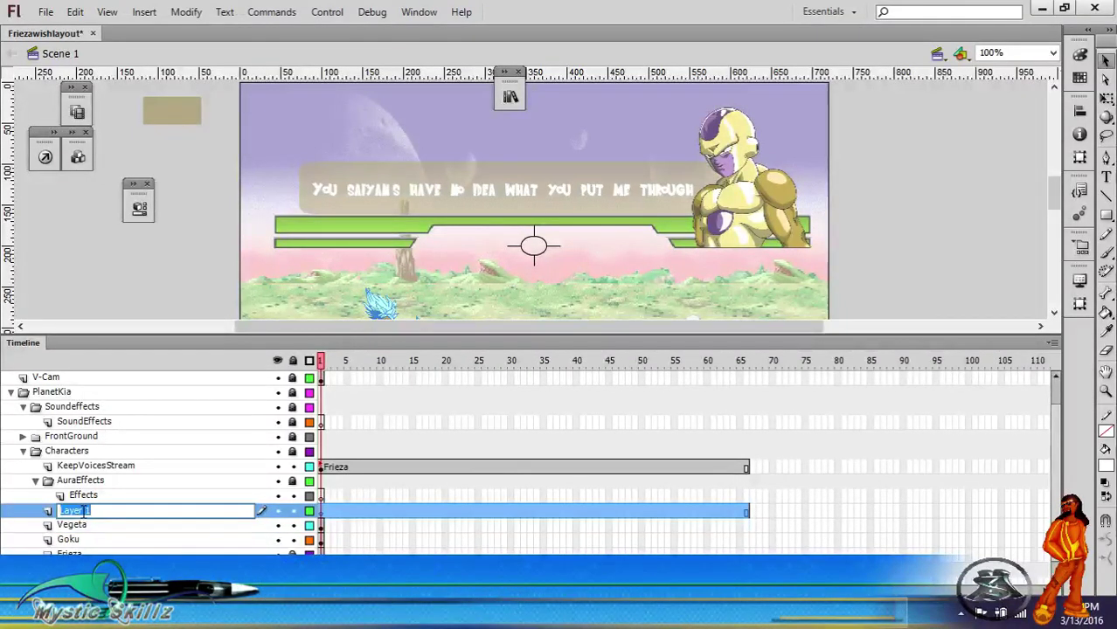
{"action": "type", "text": "Ext"}
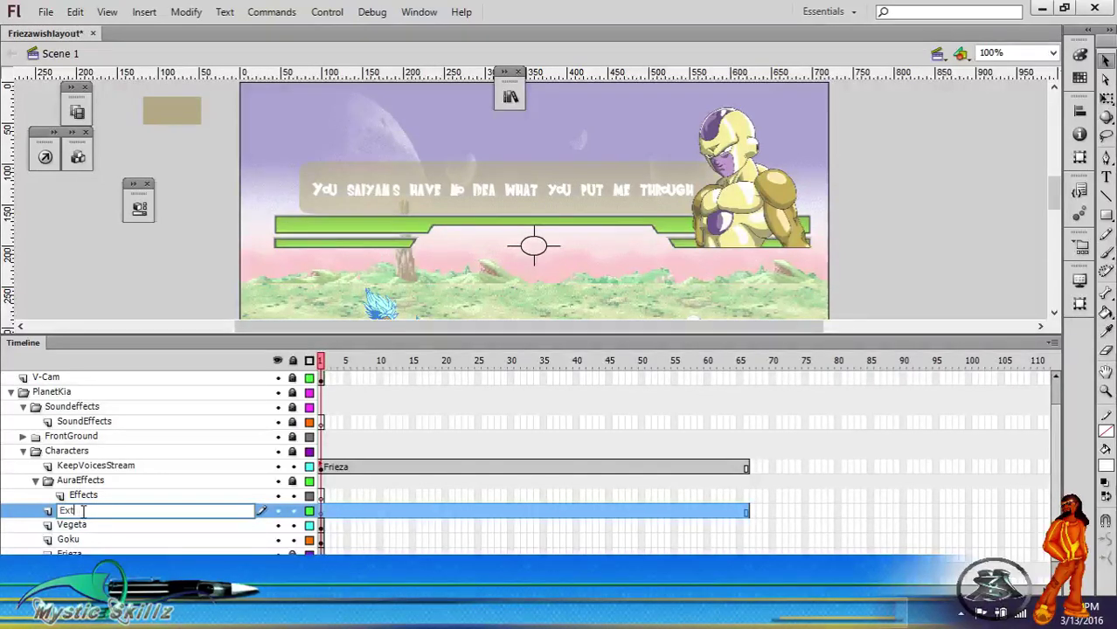
{"action": "type", "text": "ra"}
{"action": "key", "text": "Return"}
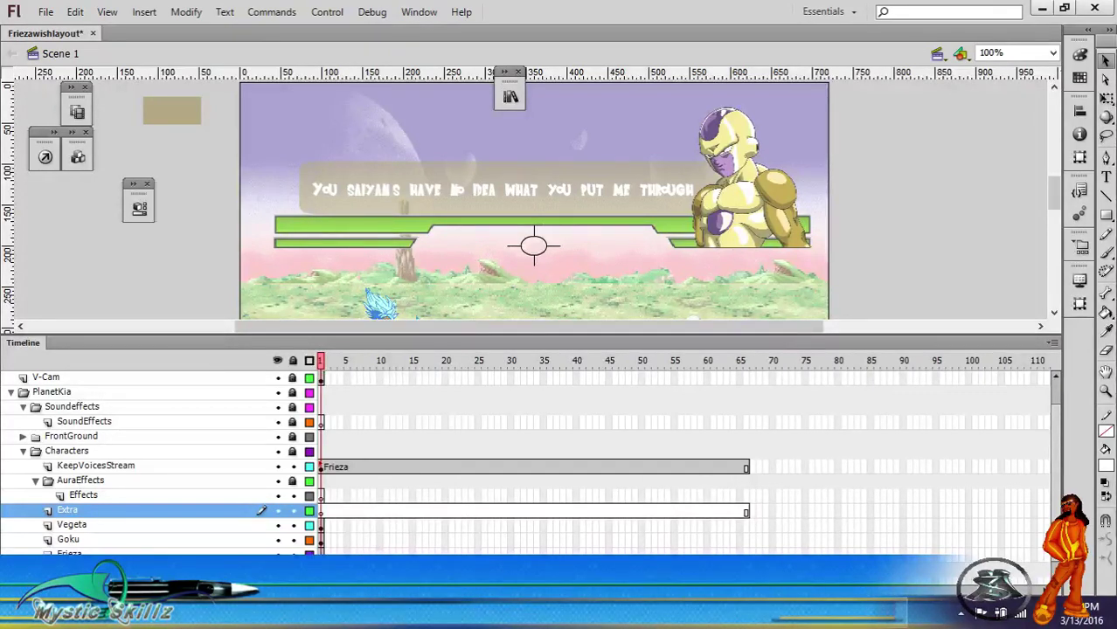
Step: Shrink the timeline to reveal the characters and move Goku's frame 1 keyframe onto frame 2 of the Extra layer
{"action": "left_click", "coordinate": [420, 514]}
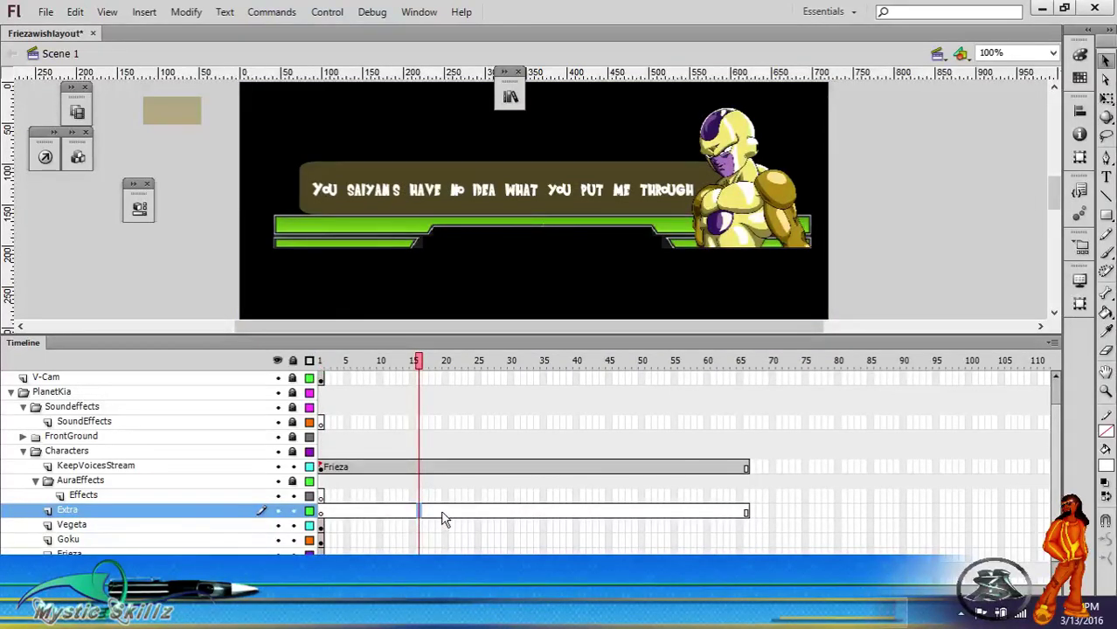
{"action": "left_click", "coordinate": [321, 525]}
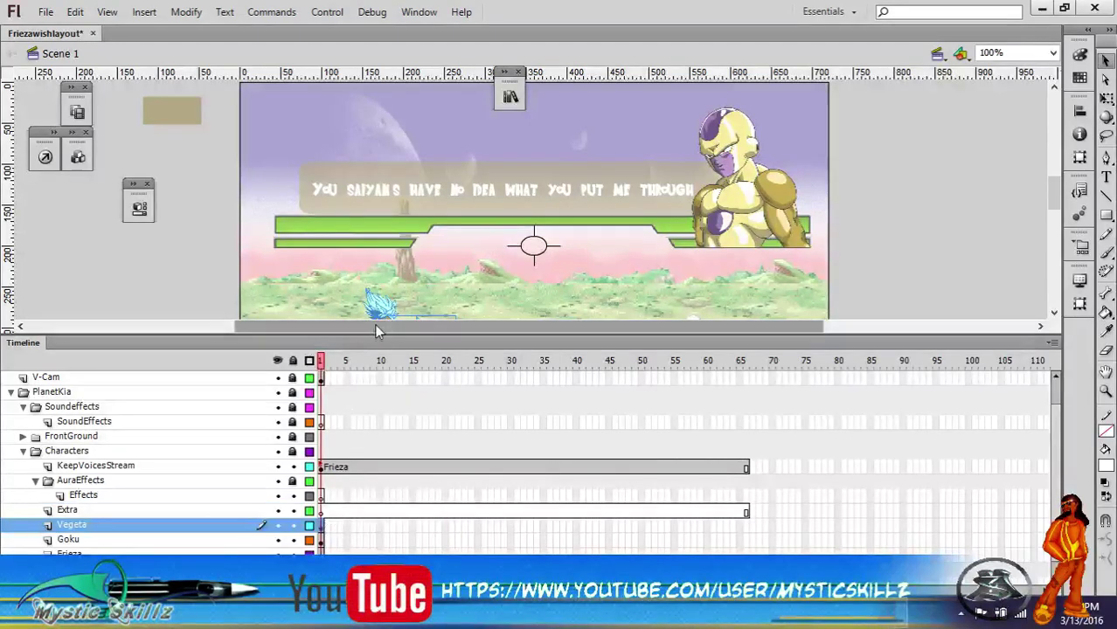
{"action": "left_click_drag", "start_coordinate": [376, 338], "coordinate": [387, 395]}
{"action": "scroll", "coordinate": [834, 492], "scroll_direction": "down", "scroll_amount": 1}
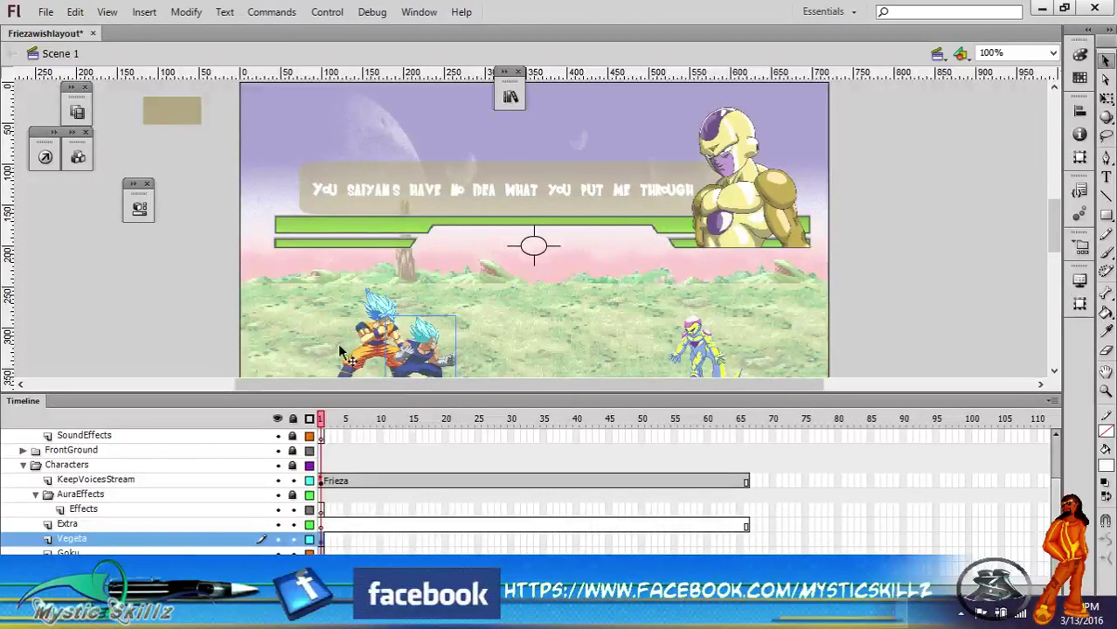
{"action": "left_click", "coordinate": [323, 551]}
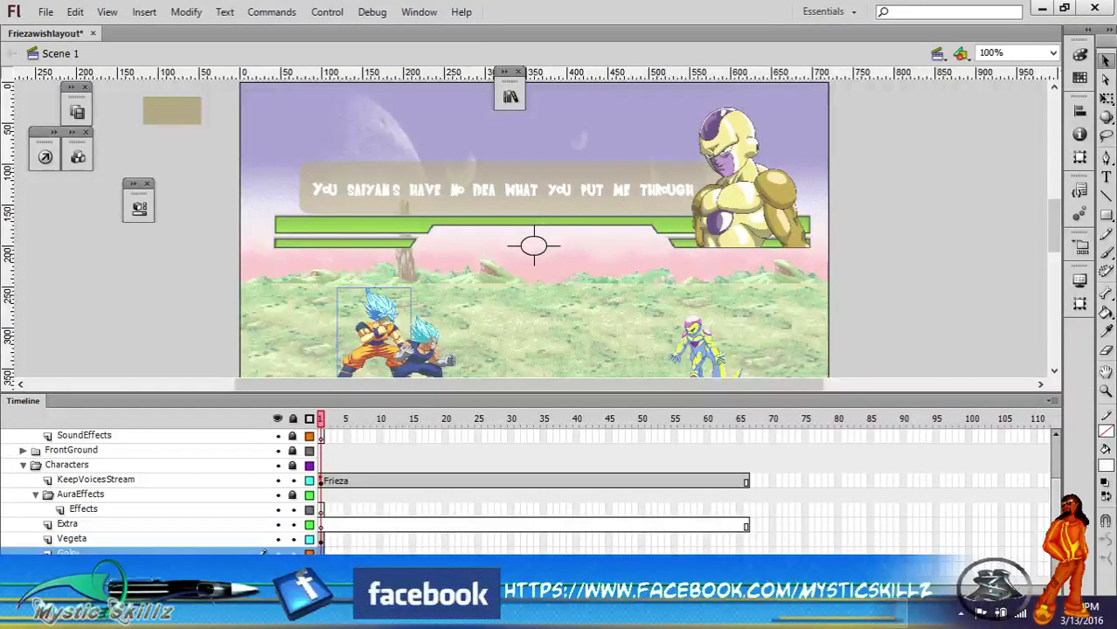
{"action": "left_click_drag", "start_coordinate": [325, 536], "coordinate": [327, 524]}
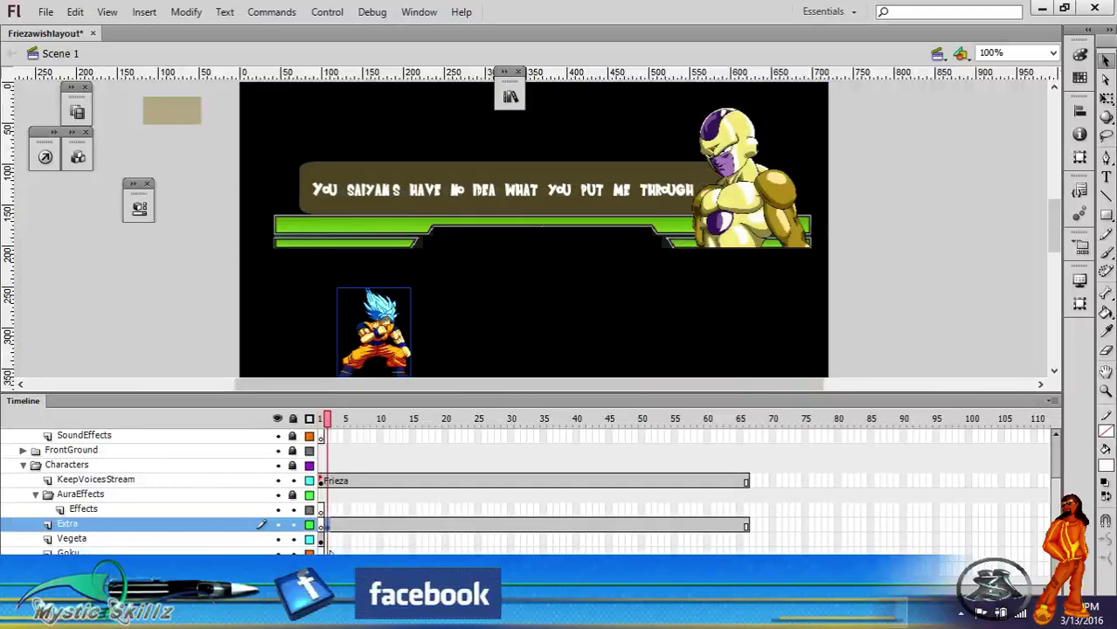
Step: Extend the Vegeta layer to frame 3 by inserting a frame, and select the Frieza sprite on the stage
{"action": "left_click", "coordinate": [322, 539]}
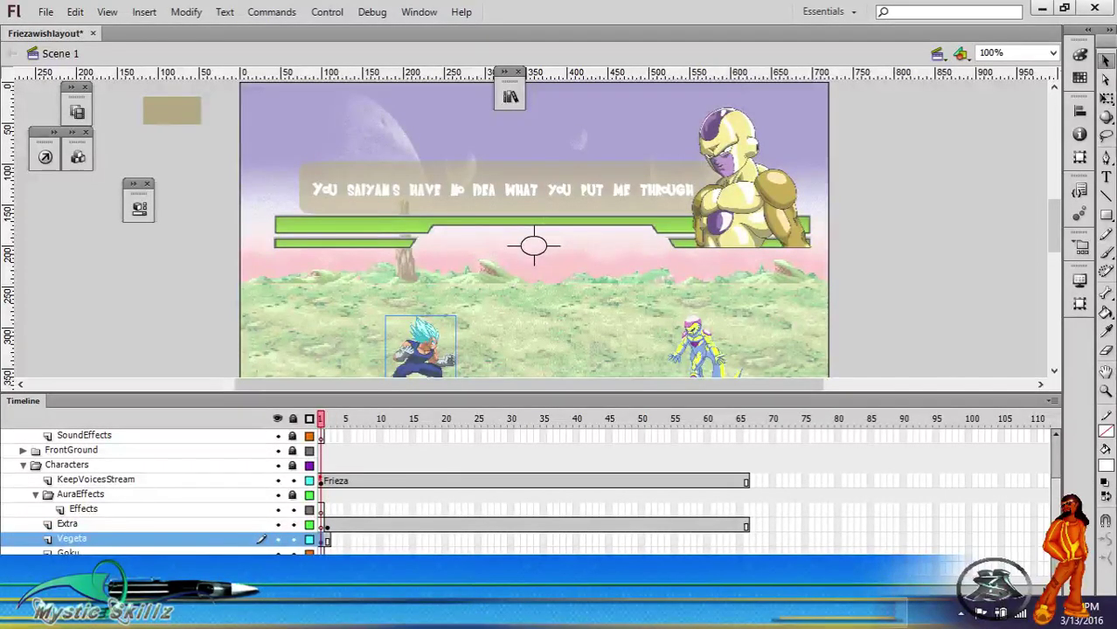
{"action": "key", "text": "F5"}
{"action": "left_click", "coordinate": [699, 350]}
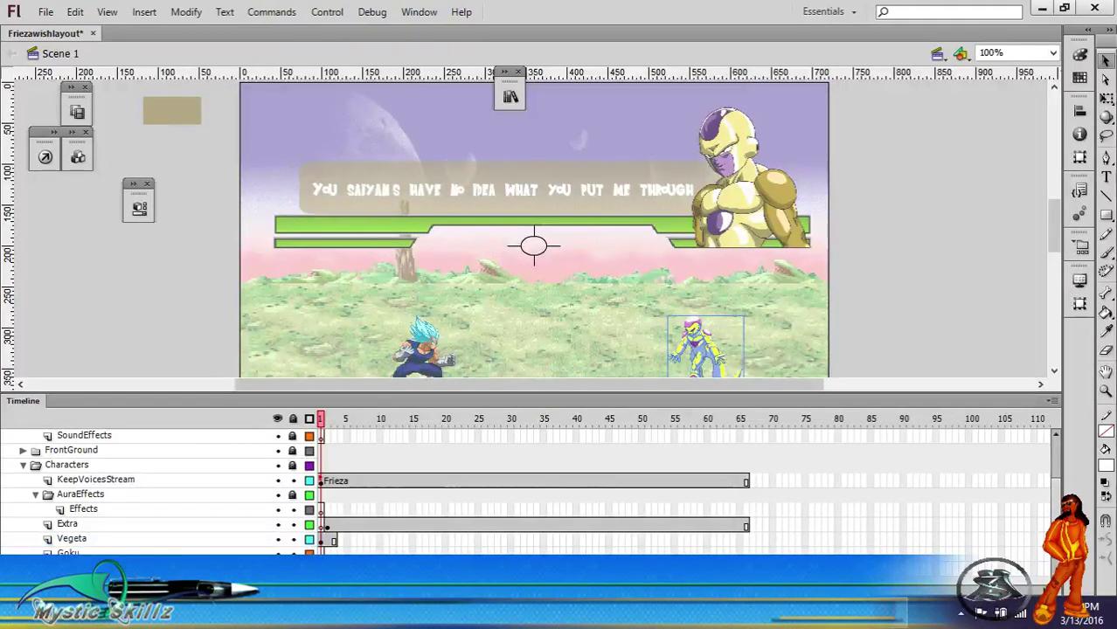
Step: Remove the blank first frame of the Extra layer and move Goku slightly down and closer to Vegeta on the stage
{"action": "left_click", "coordinate": [327, 424]}
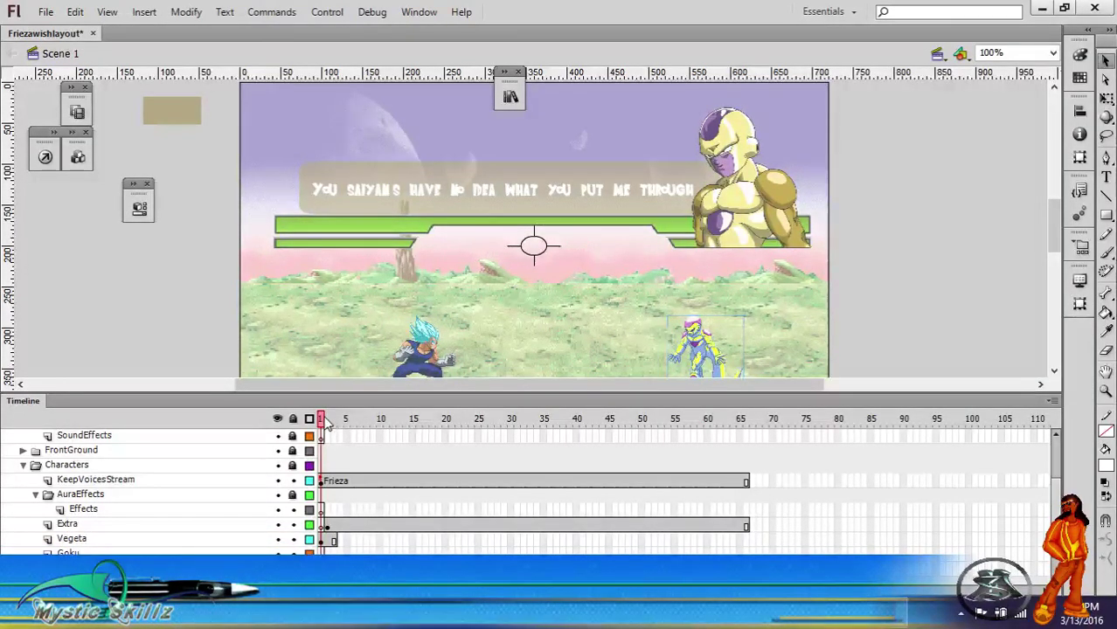
{"action": "left_click", "coordinate": [324, 527]}
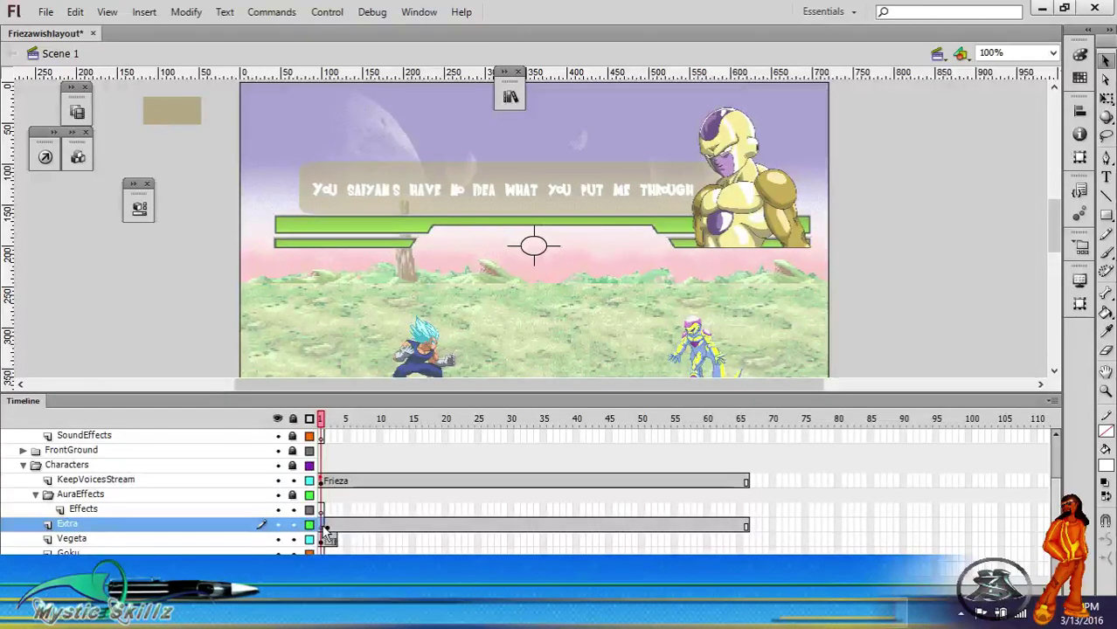
{"action": "right_click", "coordinate": [325, 531]}
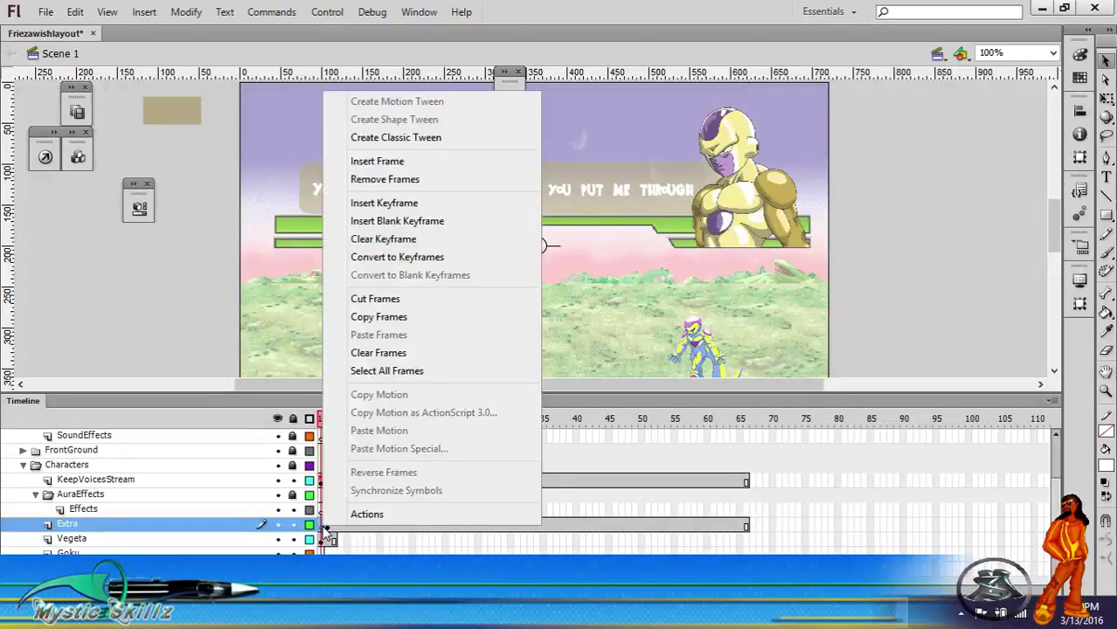
{"action": "left_click", "coordinate": [419, 180]}
{"action": "scroll", "coordinate": [424, 188], "scroll_direction": "down", "scroll_amount": 4}
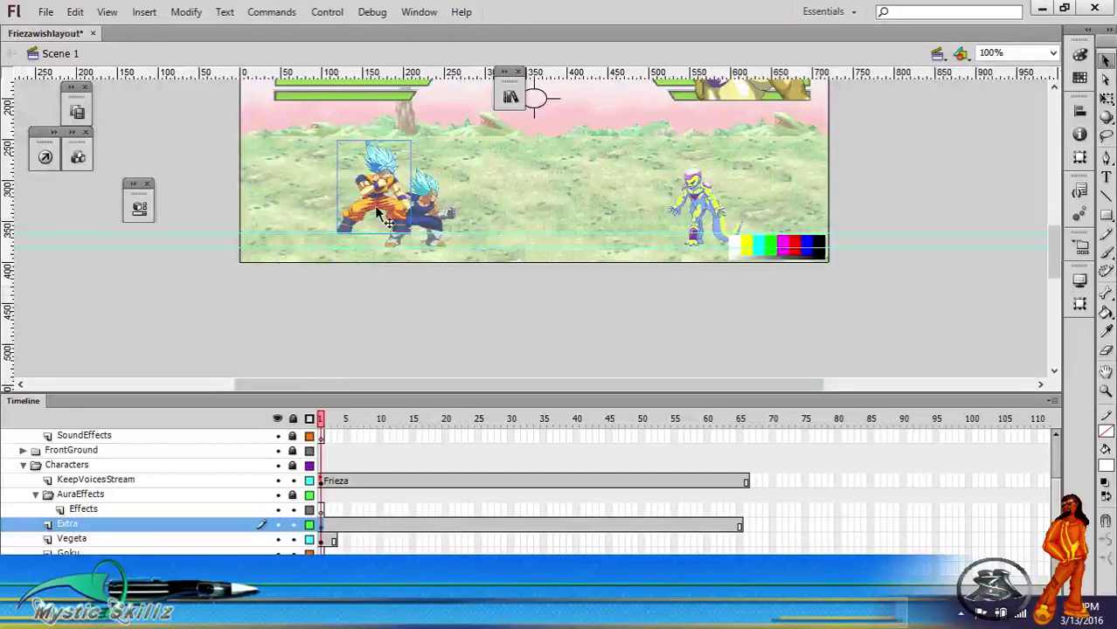
{"action": "mouse_move", "coordinate": [384, 219]}
{"action": "left_mouse_down"}
{"action": "mouse_move", "coordinate": [404, 225]}
{"action": "mouse_move", "coordinate": [386, 224]}
{"action": "left_mouse_up"}
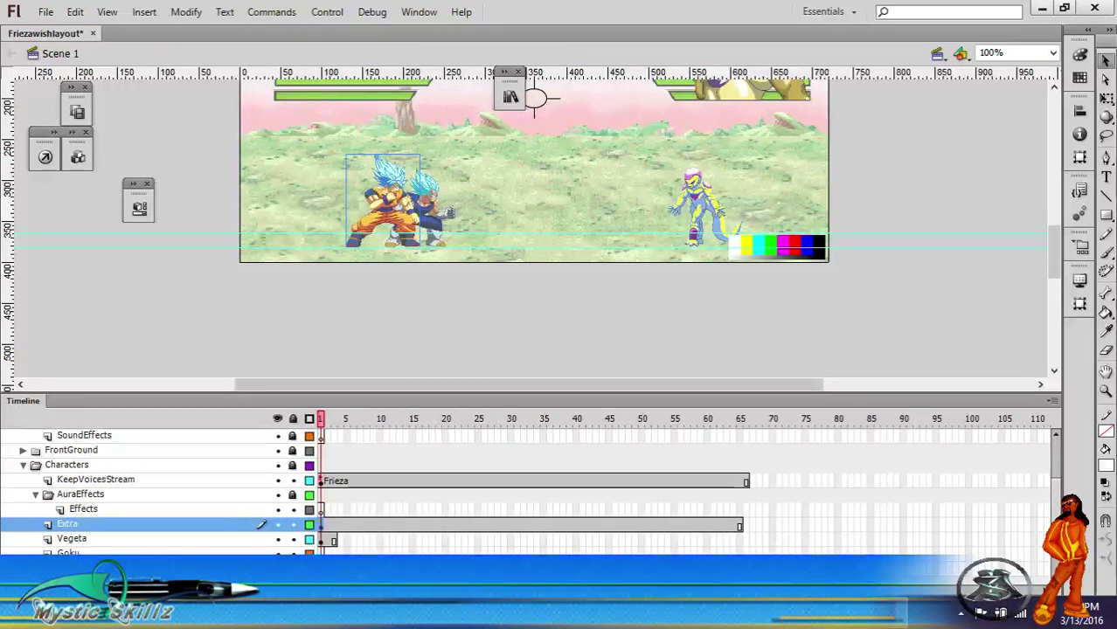
Step: Check the Goku layer and the Extra layer's contents at frame 7, and return the playhead to frame 1
{"action": "left_click", "coordinate": [105, 553]}
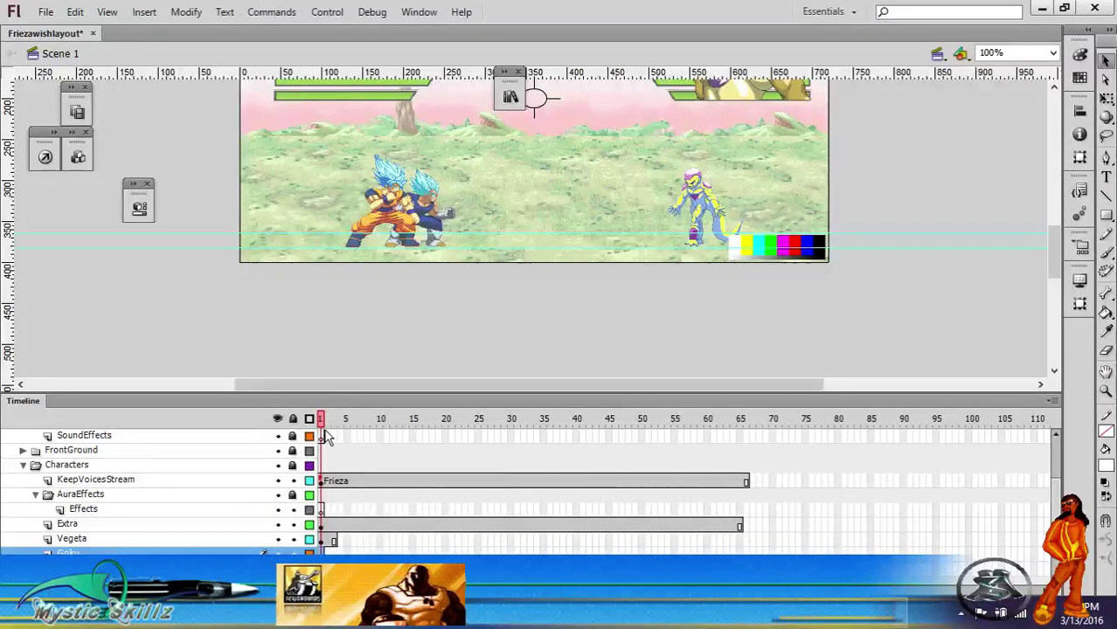
{"action": "left_click", "coordinate": [362, 525]}
{"action": "left_click", "coordinate": [359, 524]}
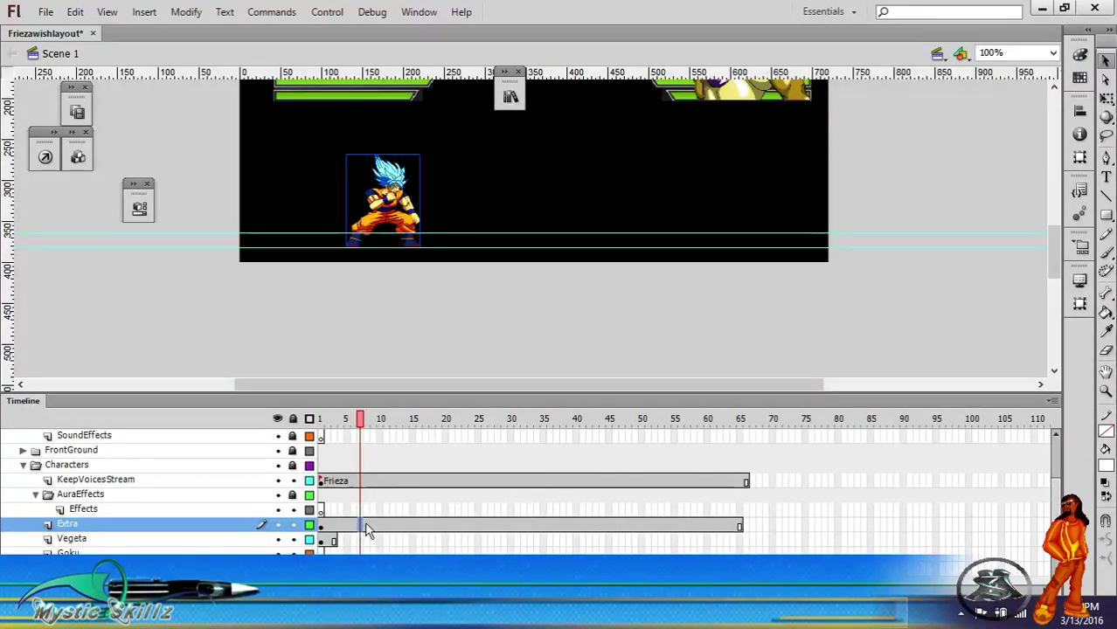
{"action": "left_click", "coordinate": [334, 420]}
{"action": "left_click_drag", "start_coordinate": [336, 426], "coordinate": [320, 423]}
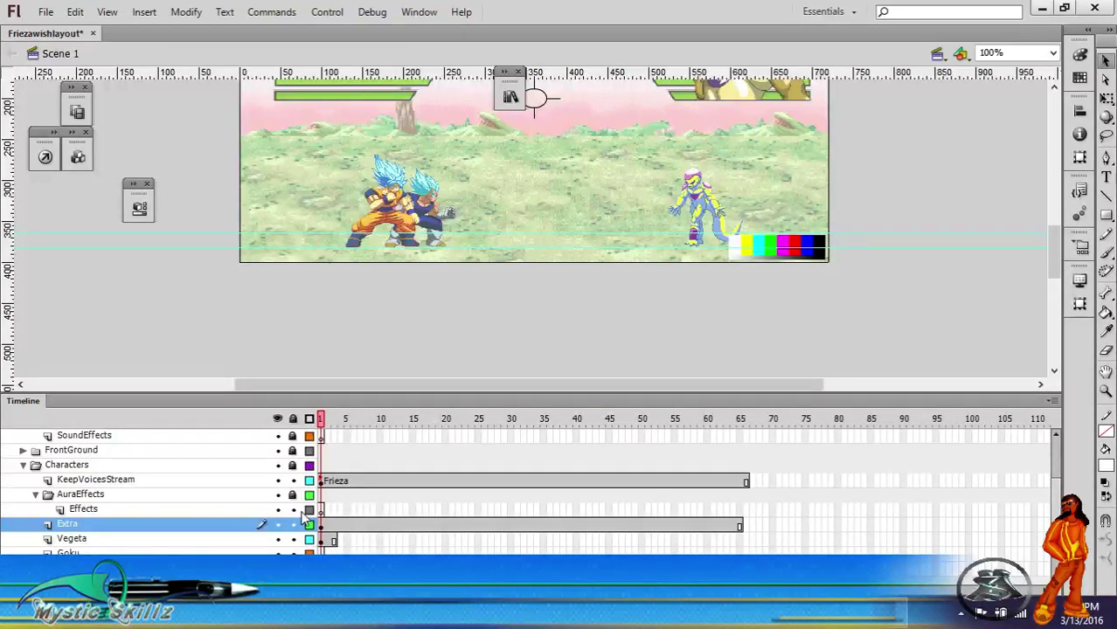
Step: Open the library and expand the Vegeta folder under Earth's Characters to view its subfolders
{"action": "scroll", "coordinate": [1047, 248], "scroll_direction": "up", "scroll_amount": 5}
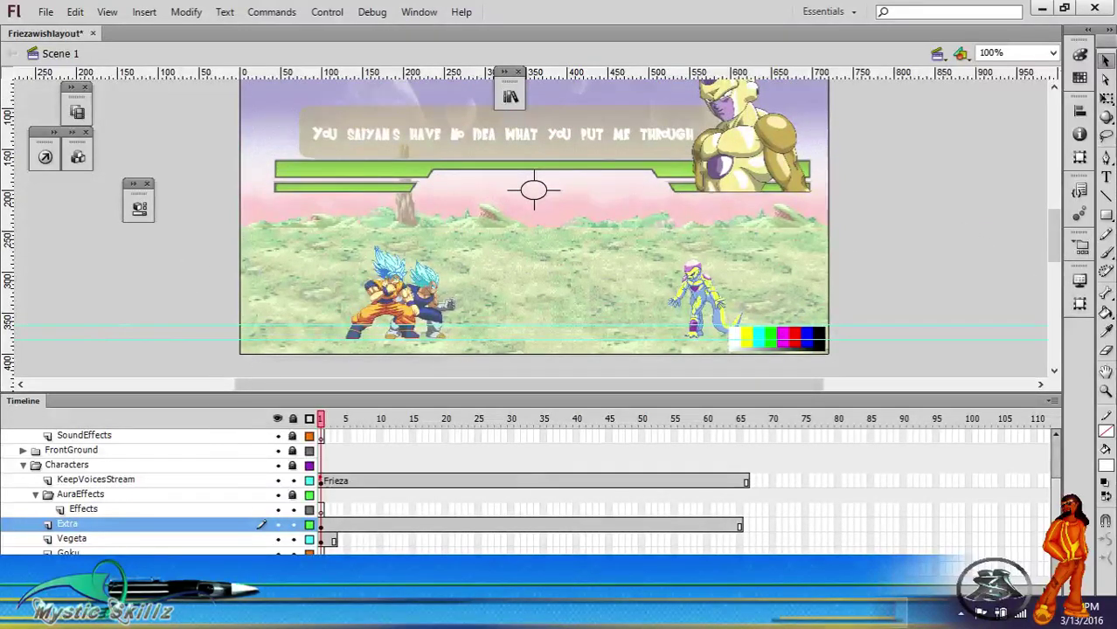
{"action": "left_click", "coordinate": [510, 96]}
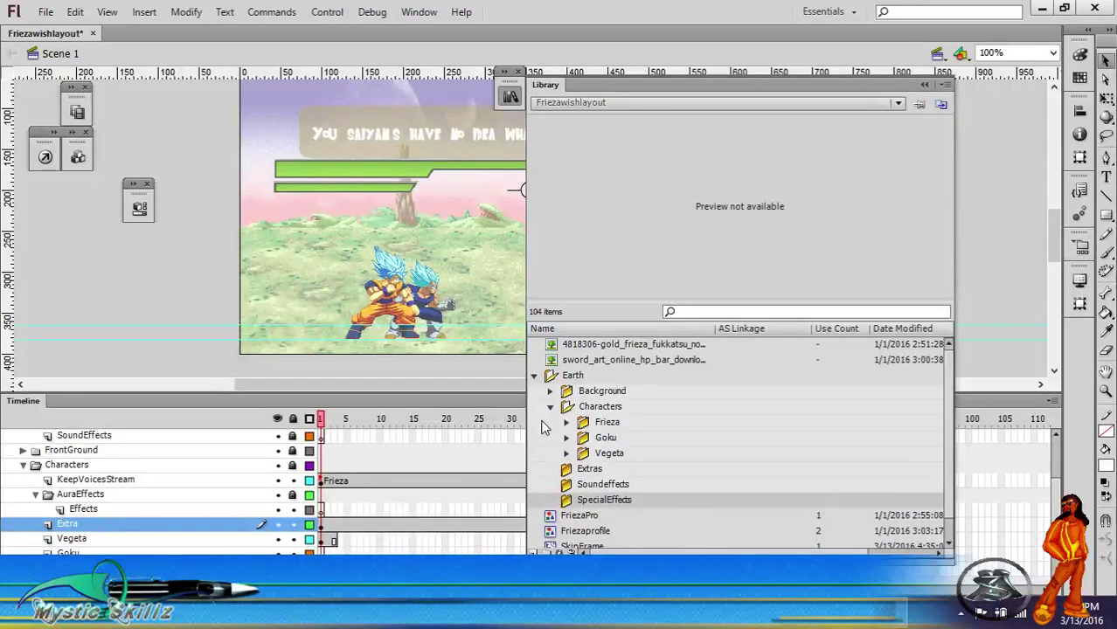
{"action": "left_click", "coordinate": [566, 453]}
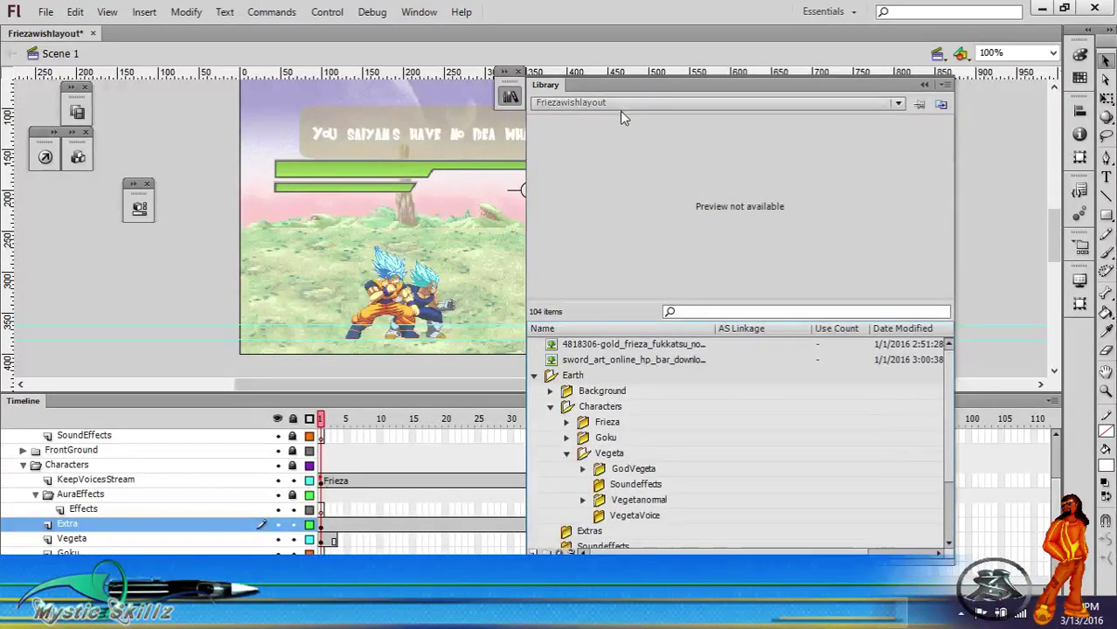
Step: Check the GodVegeta folder's contents in the library, then expand the Vegetanormal folder and preview Vegeta_41-1.png
{"action": "left_click_drag", "start_coordinate": [614, 83], "coordinate": [722, 102]}
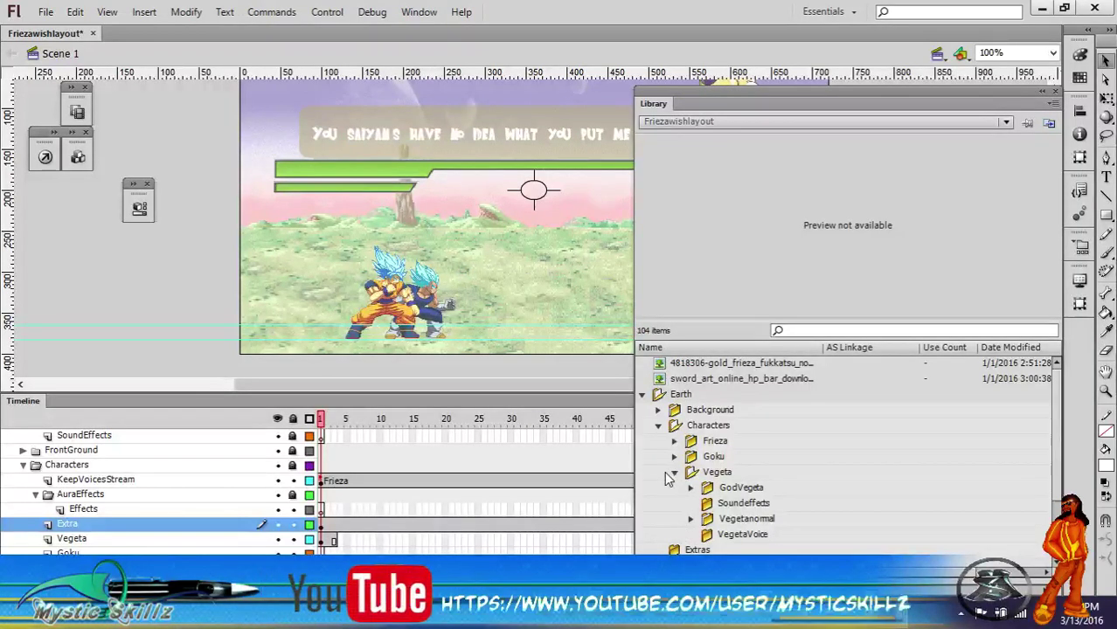
{"action": "left_click", "coordinate": [691, 488]}
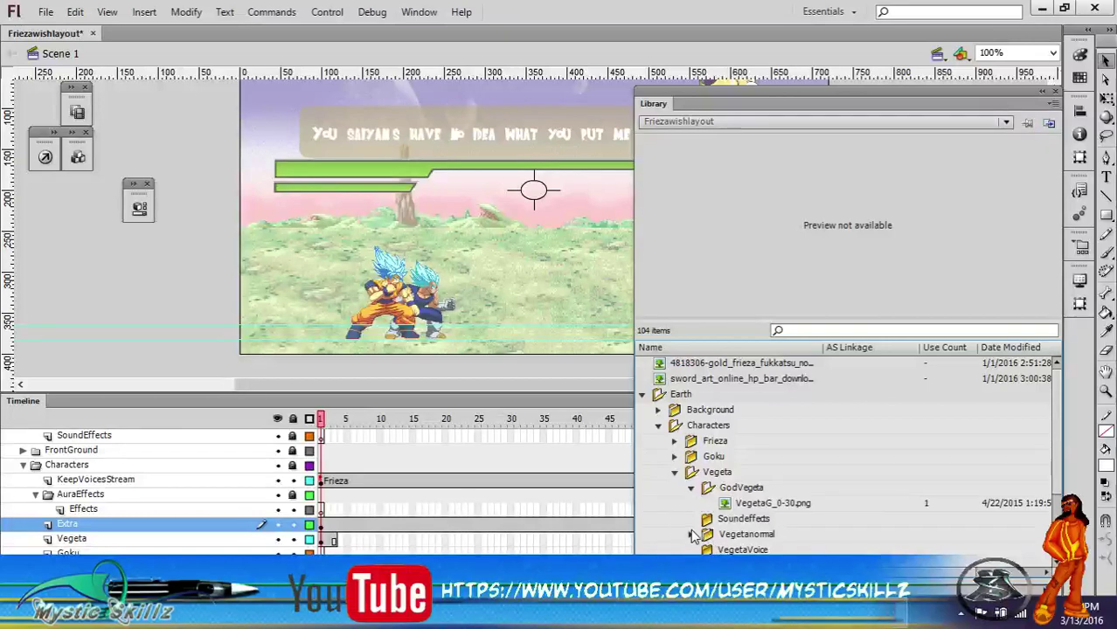
{"action": "scroll", "coordinate": [695, 524], "scroll_direction": "down", "scroll_amount": 2}
{"action": "scroll", "coordinate": [687, 498], "scroll_direction": "up", "scroll_amount": 2}
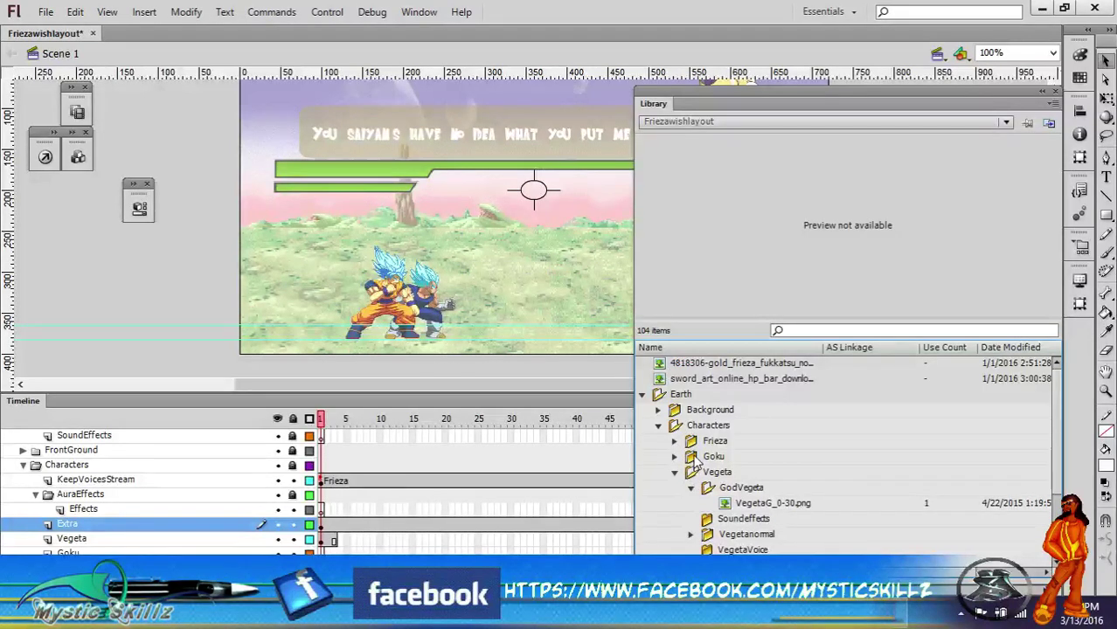
{"action": "scroll", "coordinate": [700, 503], "scroll_direction": "down", "scroll_amount": 1}
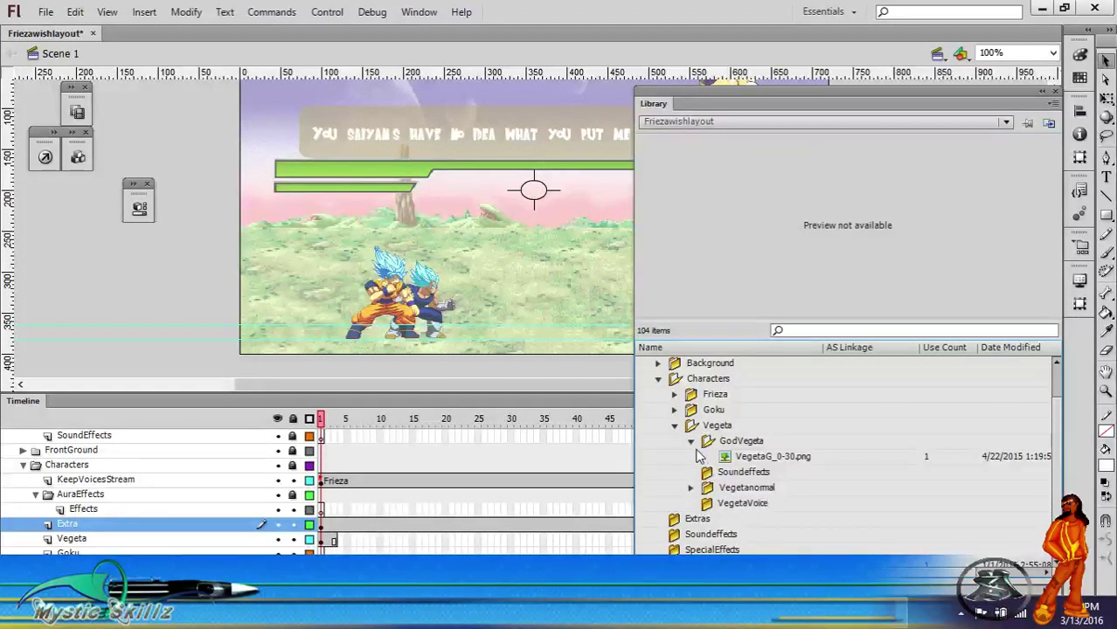
{"action": "left_click", "coordinate": [691, 442]}
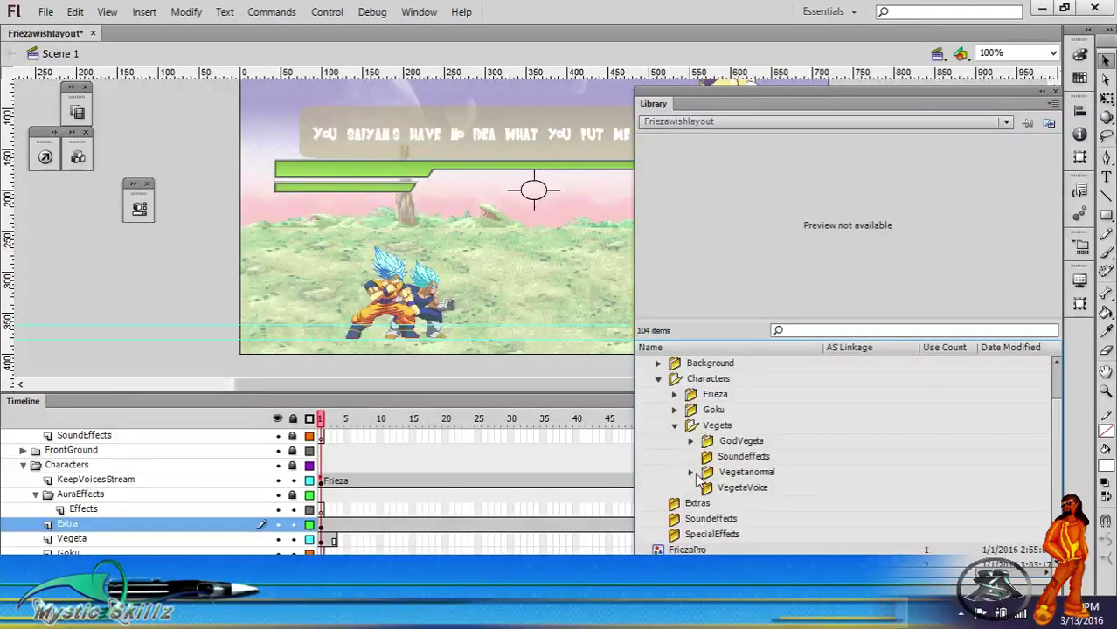
{"action": "left_click", "coordinate": [691, 473]}
{"action": "left_click", "coordinate": [741, 491]}
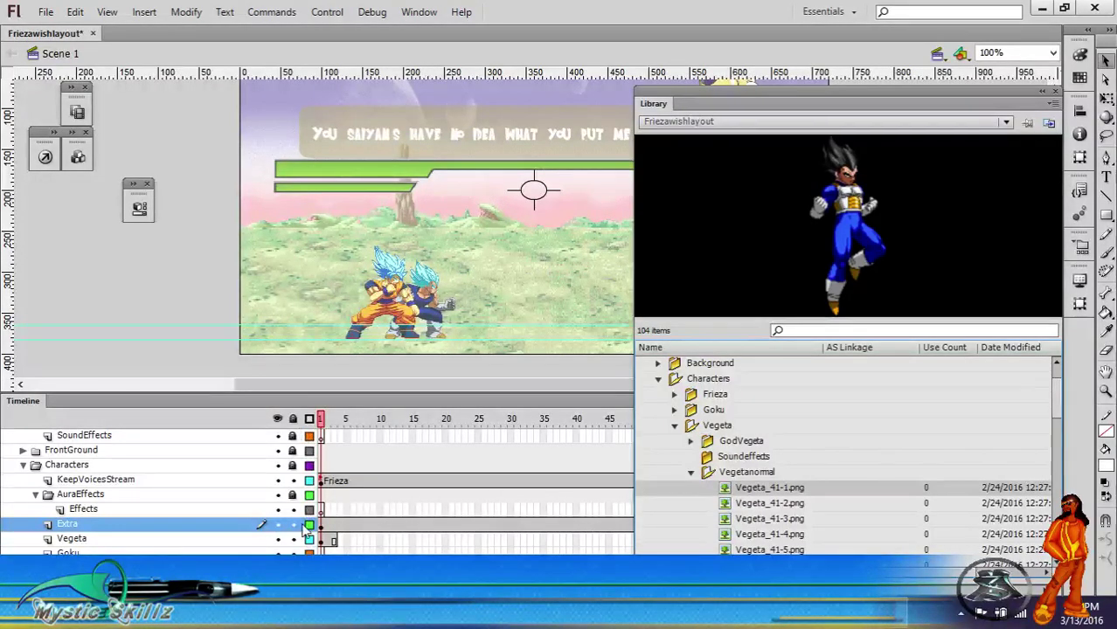
Step: Delete the Vegeta sprite from frame 1 of the Vegeta layer and fill the layer with blank keyframes through frame 19
{"action": "left_click", "coordinate": [324, 541]}
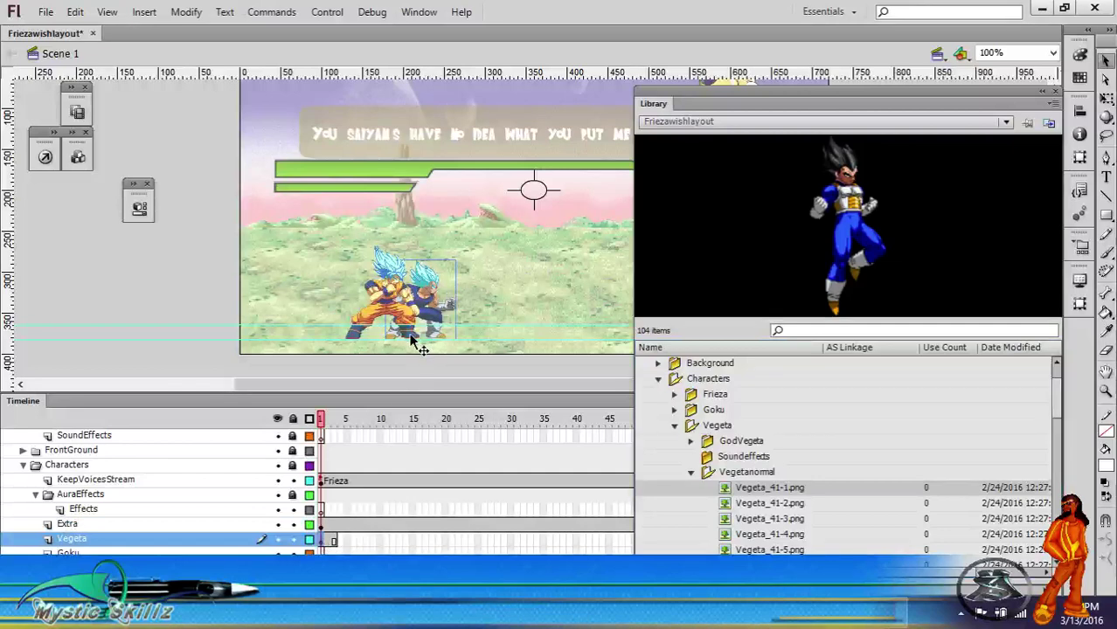
{"action": "key", "text": "Delete"}
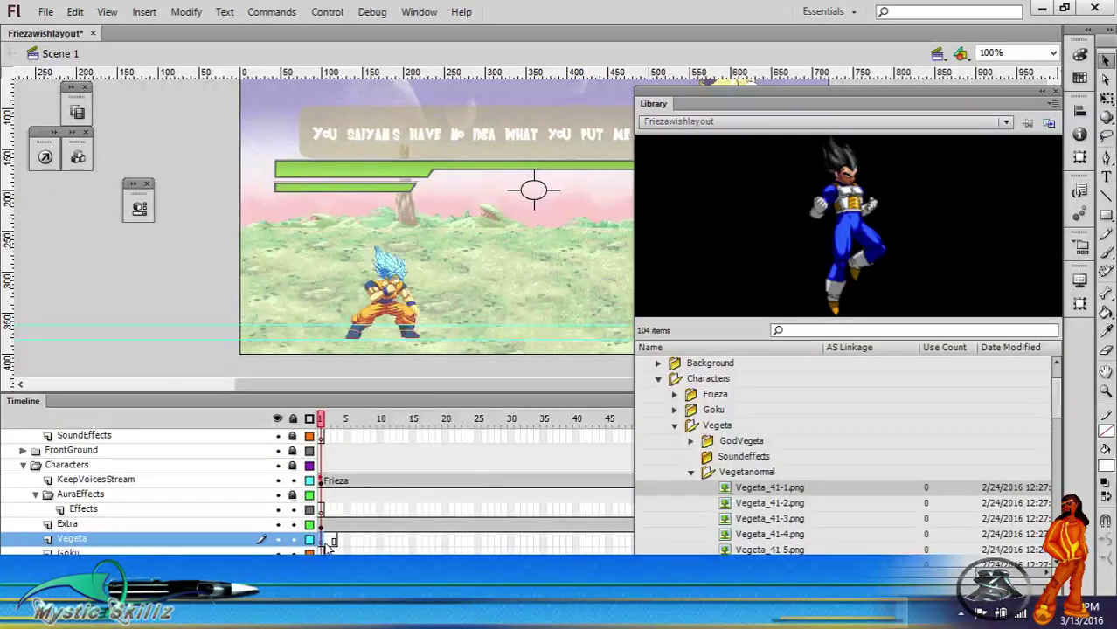
{"action": "key", "text": "Return"}
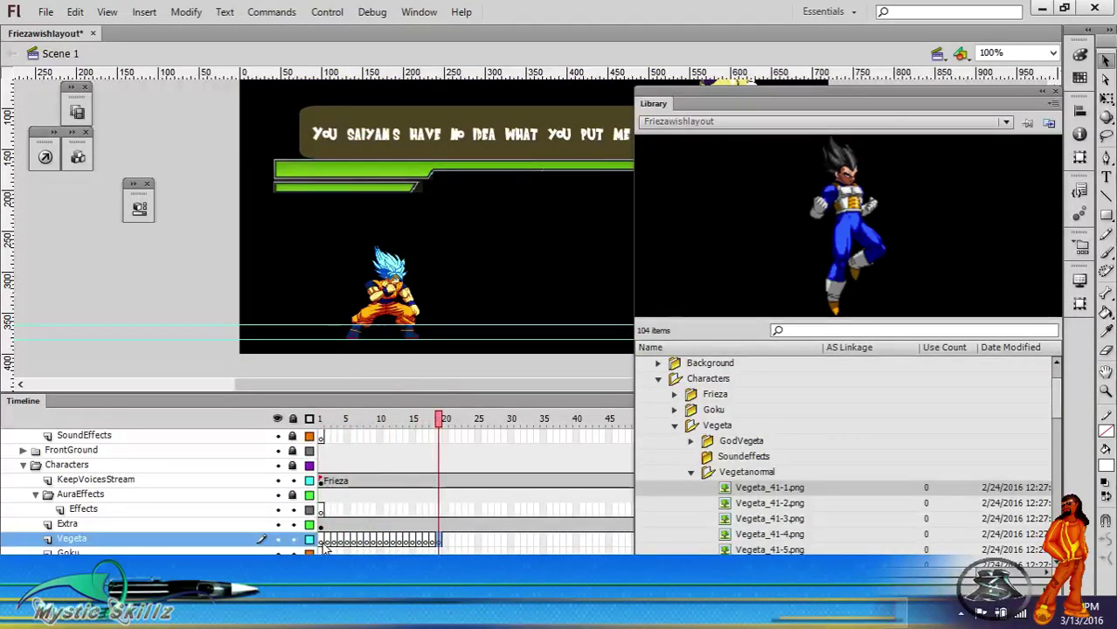
Step: Place Vegeta_41-1.png beside the stage in frame 1 of the Vegeta layer, and enable onion skinning at frame 2 covering only the preceding frame
{"action": "left_click", "coordinate": [322, 543]}
{"action": "left_click_drag", "start_coordinate": [846, 238], "coordinate": [165, 290]}
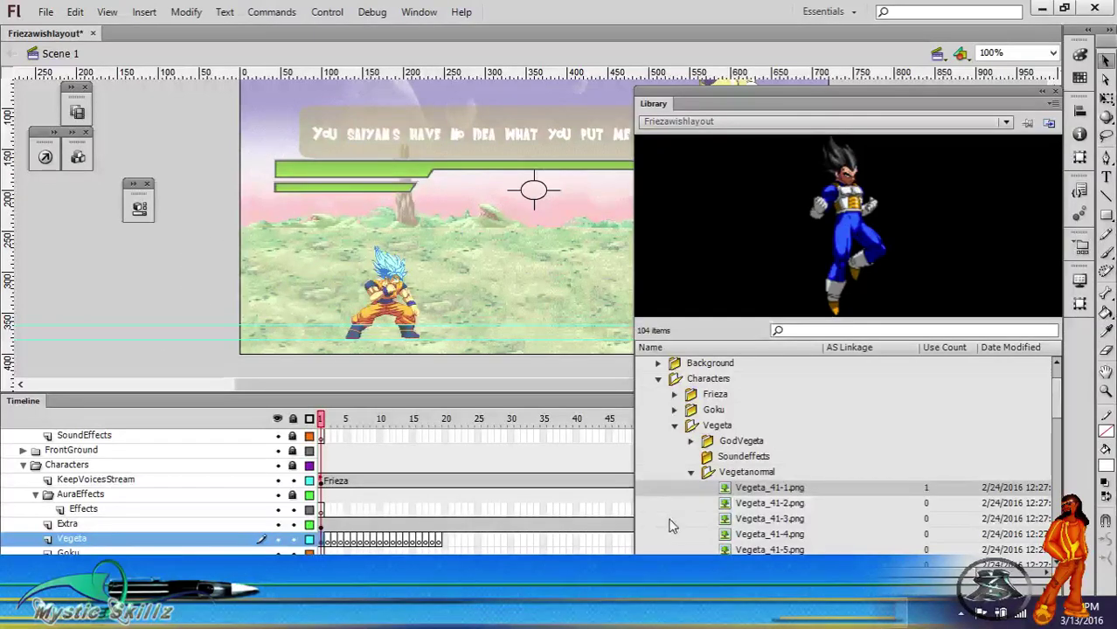
{"action": "left_click", "coordinate": [326, 539]}
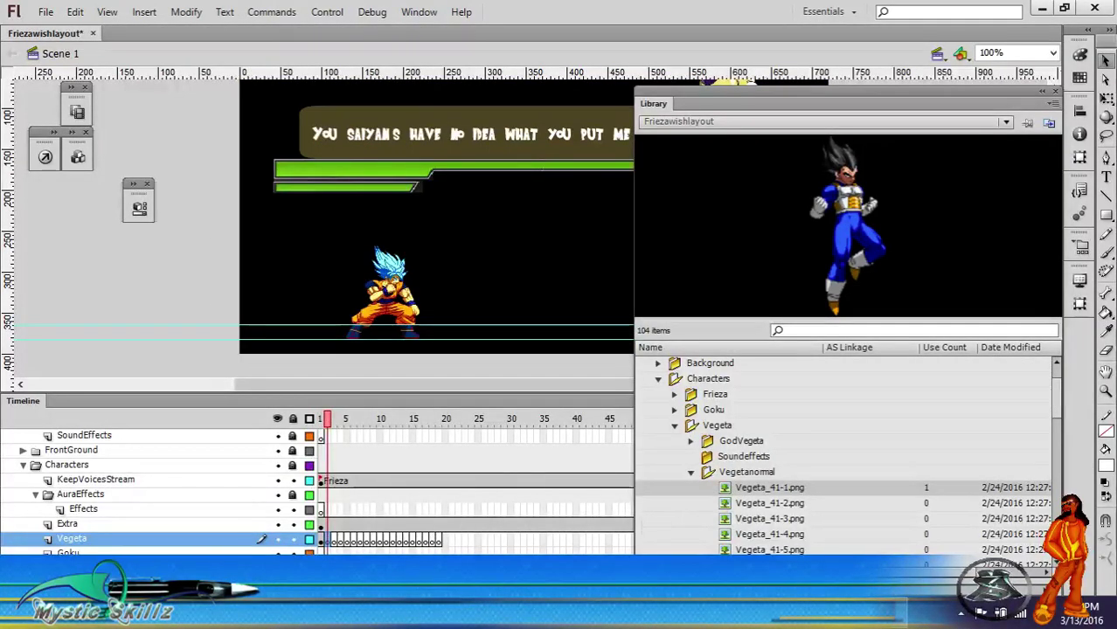
{"action": "left_click", "coordinate": [346, 562]}
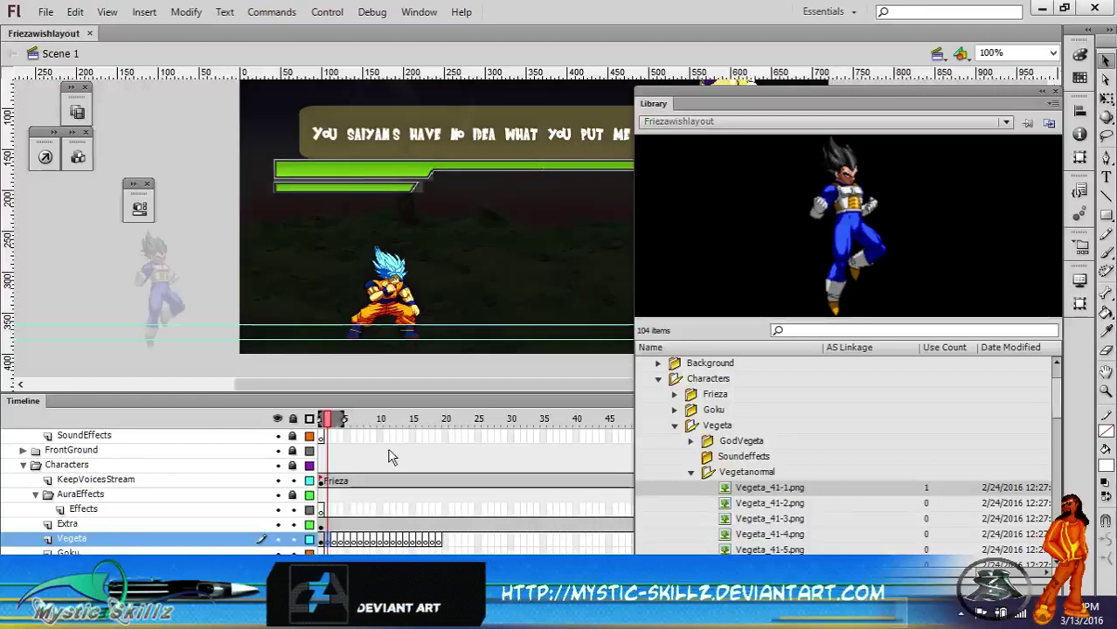
{"action": "left_click_drag", "start_coordinate": [343, 419], "coordinate": [331, 418]}
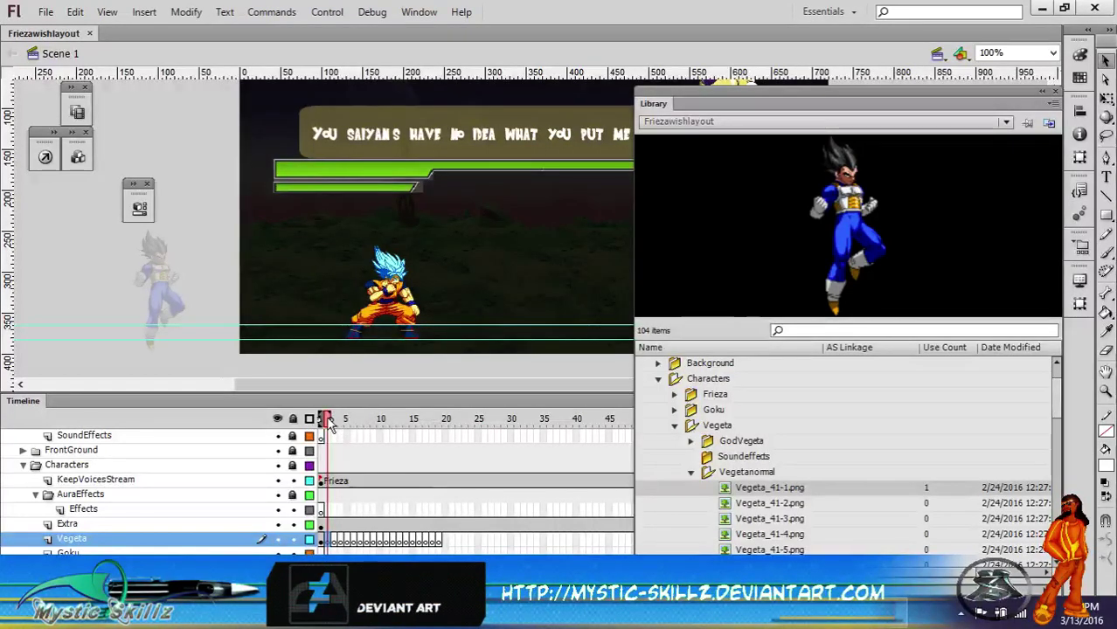
Step: Place Vegeta_41-2.png in frame 2 and Vegeta_41-3.png in frame 3 of the Vegeta layer, aligned over the onion-skinned pose beside the stage
{"action": "left_click", "coordinate": [765, 504]}
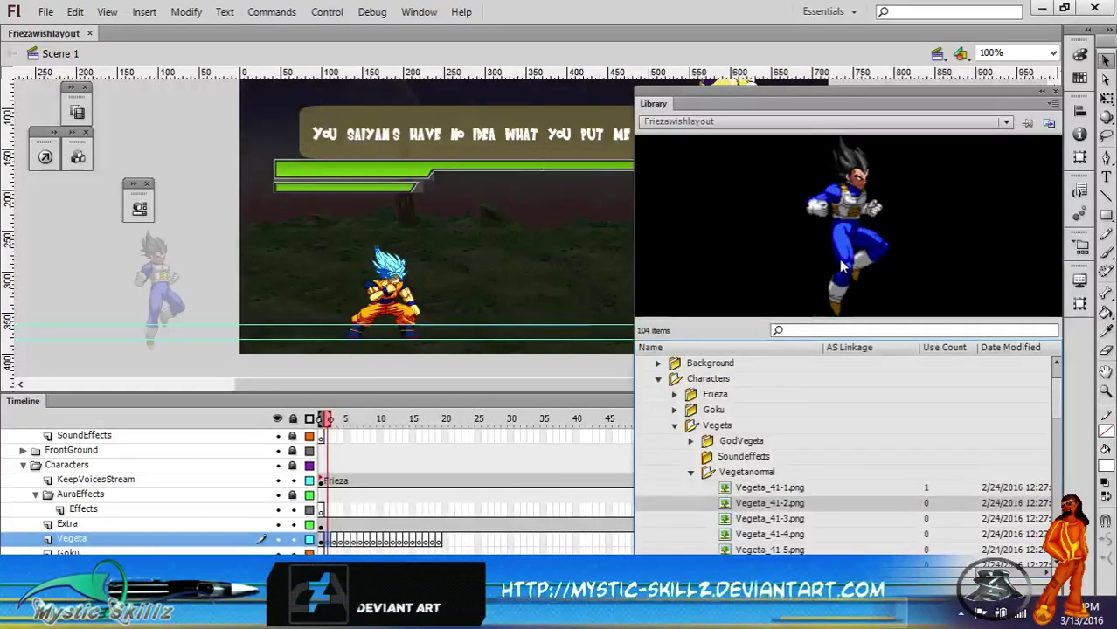
{"action": "key", "text": "F7"}
{"action": "left_click_drag", "start_coordinate": [769, 503], "coordinate": [159, 288]}
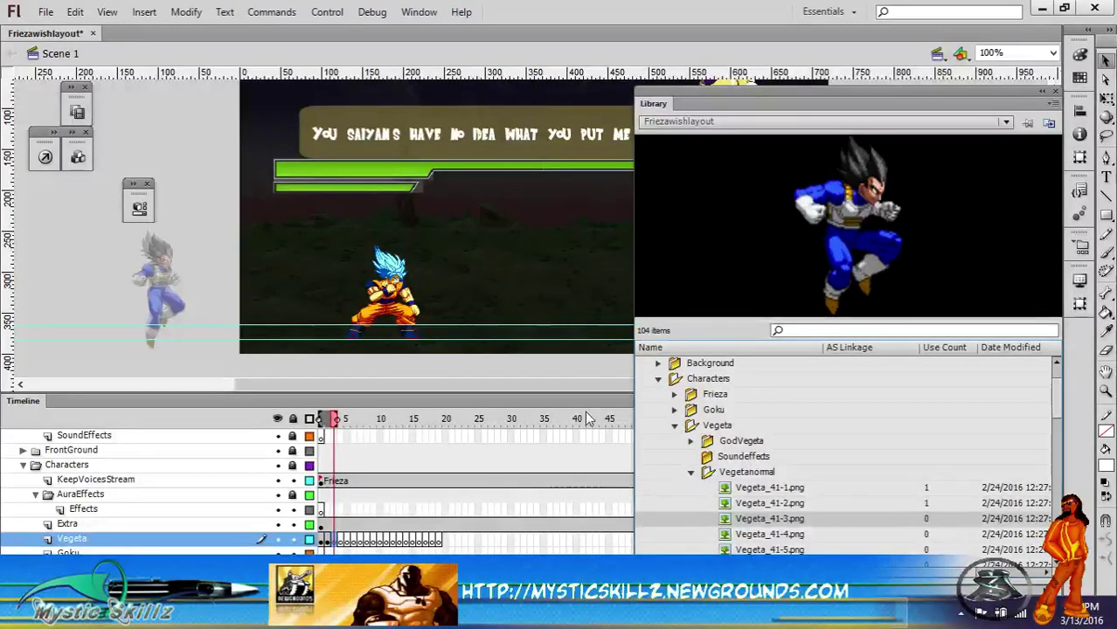
{"action": "left_click_drag", "start_coordinate": [775, 209], "coordinate": [599, 241]}
{"action": "left_click_drag", "start_coordinate": [183, 282], "coordinate": [185, 282]}
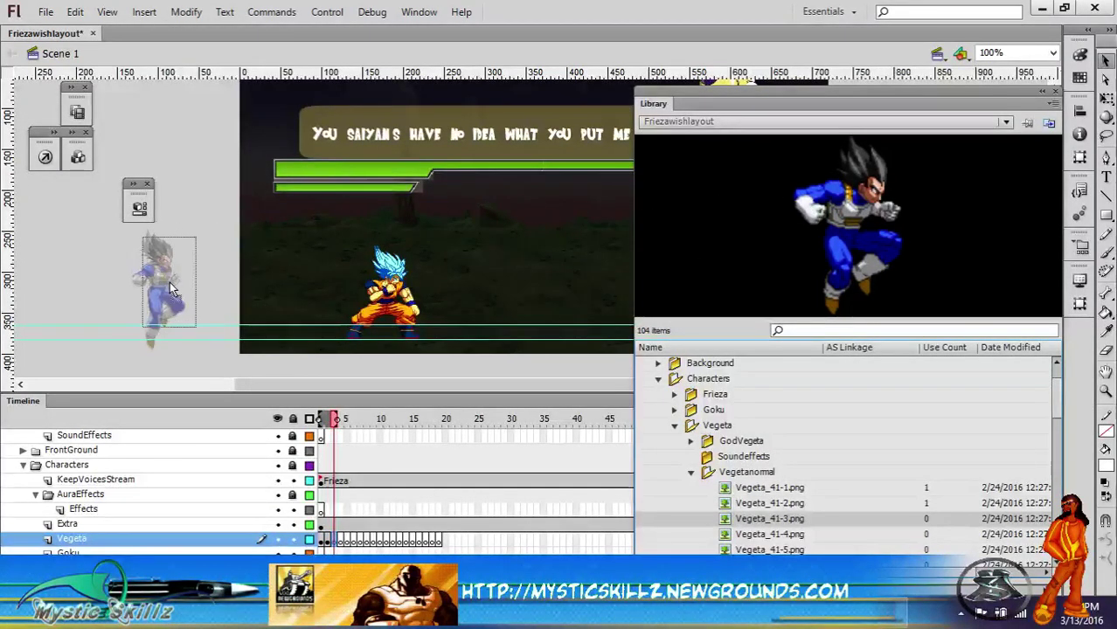
Step: Add Vegeta_41-4.png to frame 4 and Vegeta_41-5.png to frame 5 of the Vegeta layer, lined up with the preceding poses
{"action": "left_click", "coordinate": [344, 542]}
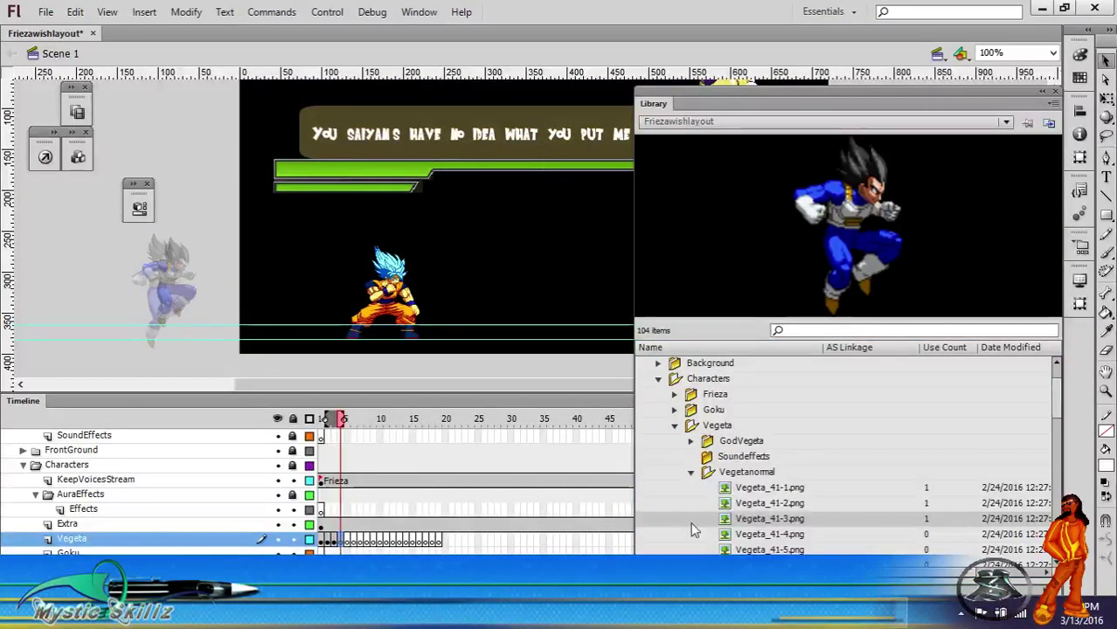
{"action": "left_click", "coordinate": [749, 534]}
{"action": "left_click_drag", "start_coordinate": [799, 249], "coordinate": [186, 303]}
{"action": "left_click", "coordinate": [348, 542]}
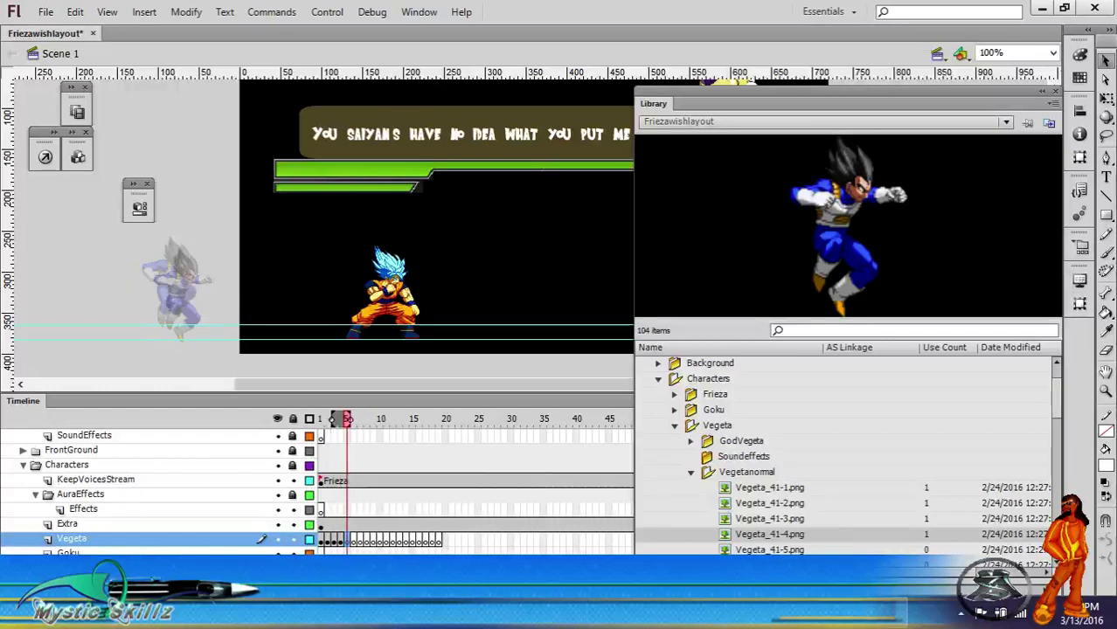
{"action": "left_click", "coordinate": [740, 550]}
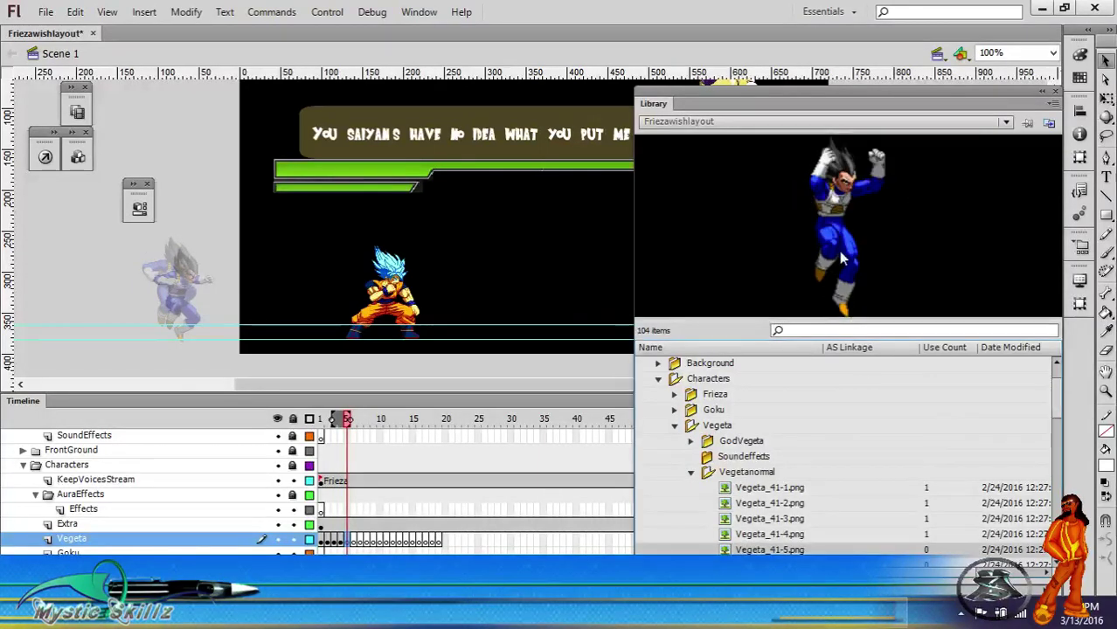
{"action": "left_click_drag", "start_coordinate": [842, 260], "coordinate": [188, 297]}
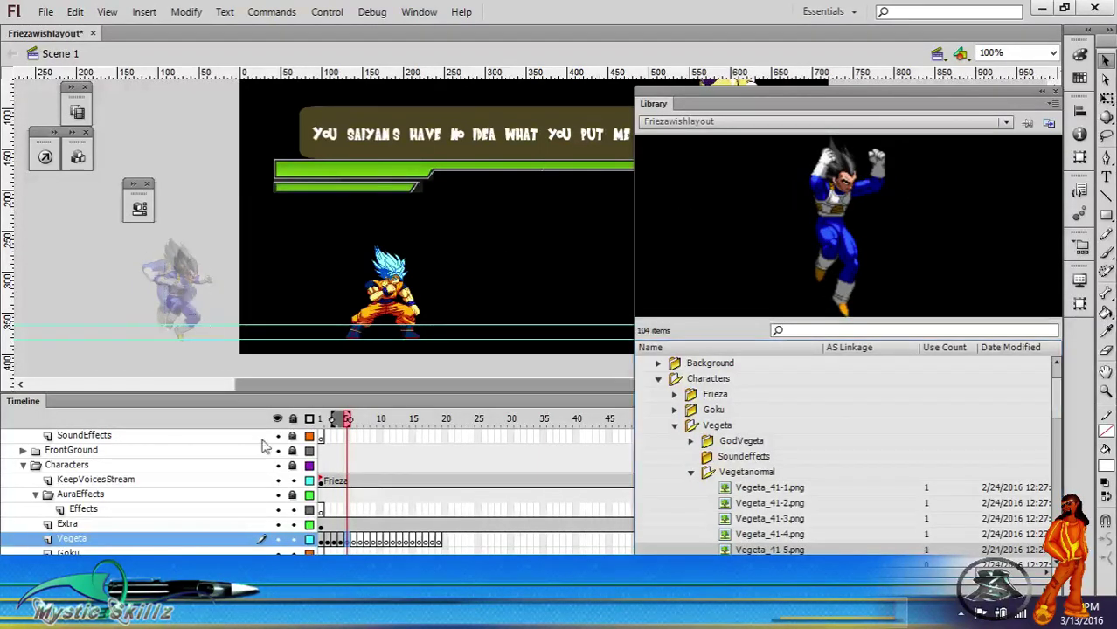
{"action": "left_click", "coordinate": [342, 542]}
{"action": "left_click", "coordinate": [351, 542]}
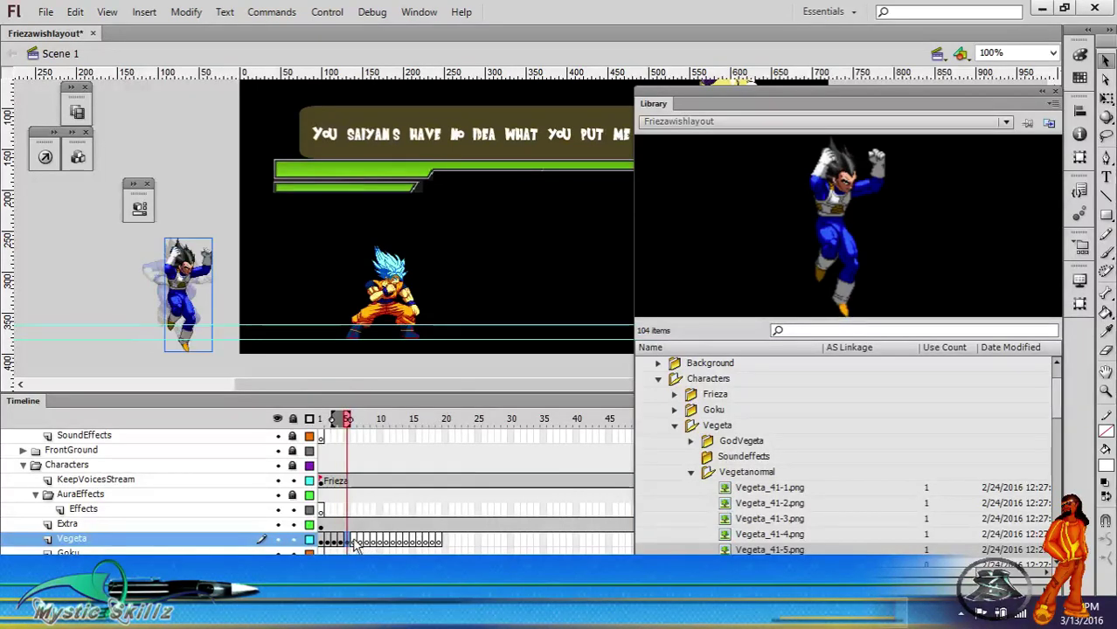
Step: Add Vegeta_41-6.png to frame 6 and Vegeta_100-0.png to frame 7 of the Vegeta layer, over the onion-skinned poses
{"action": "left_click", "coordinate": [354, 542]}
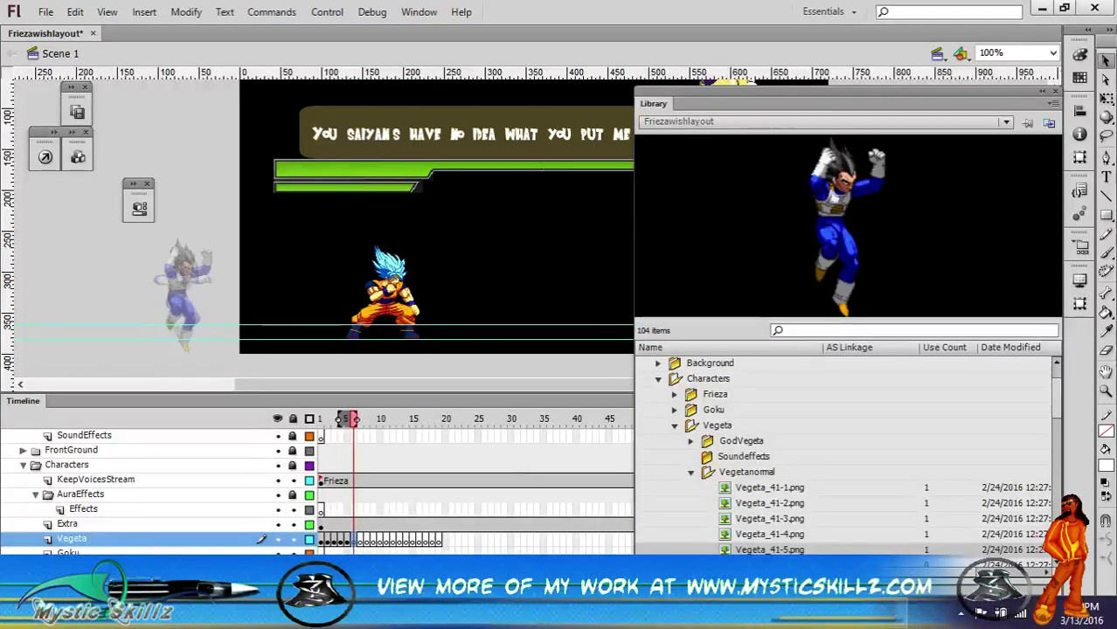
{"action": "scroll", "coordinate": [763, 476], "scroll_direction": "down", "scroll_amount": 2}
{"action": "left_click_drag", "start_coordinate": [800, 473], "coordinate": [188, 294]}
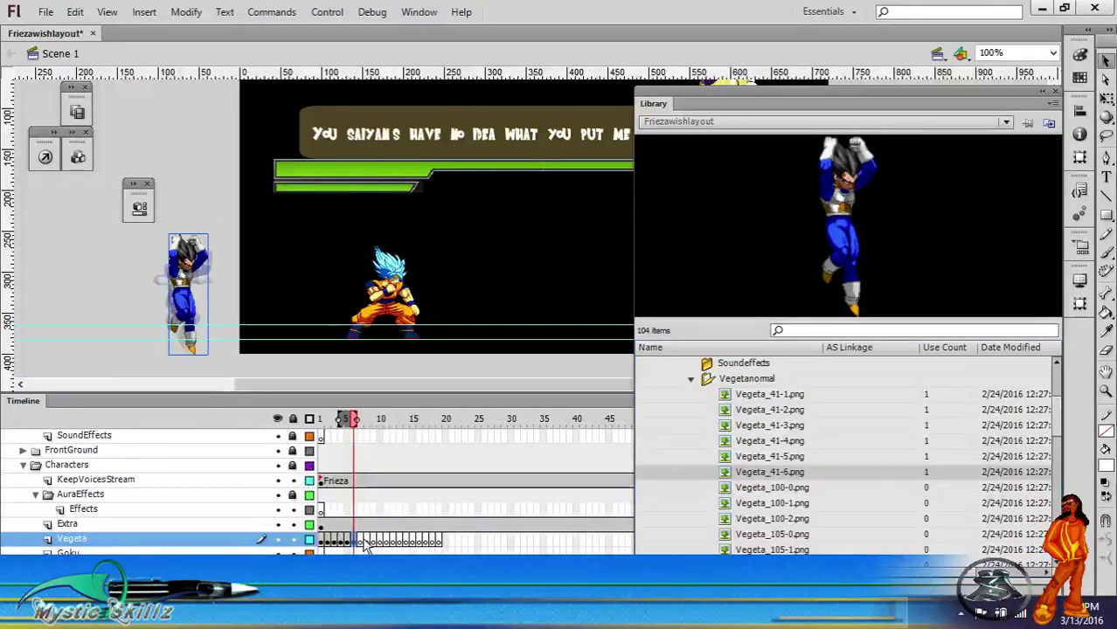
{"action": "left_click", "coordinate": [360, 542]}
{"action": "left_click", "coordinate": [773, 488]}
{"action": "left_click_drag", "start_coordinate": [819, 252], "coordinate": [190, 293]}
Step: Place Vegeta_100-1.png in frame 8 and Vegeta_100-2.png in frame 9, shifting the latter forward to the stage's edge
{"action": "left_click", "coordinate": [368, 542]}
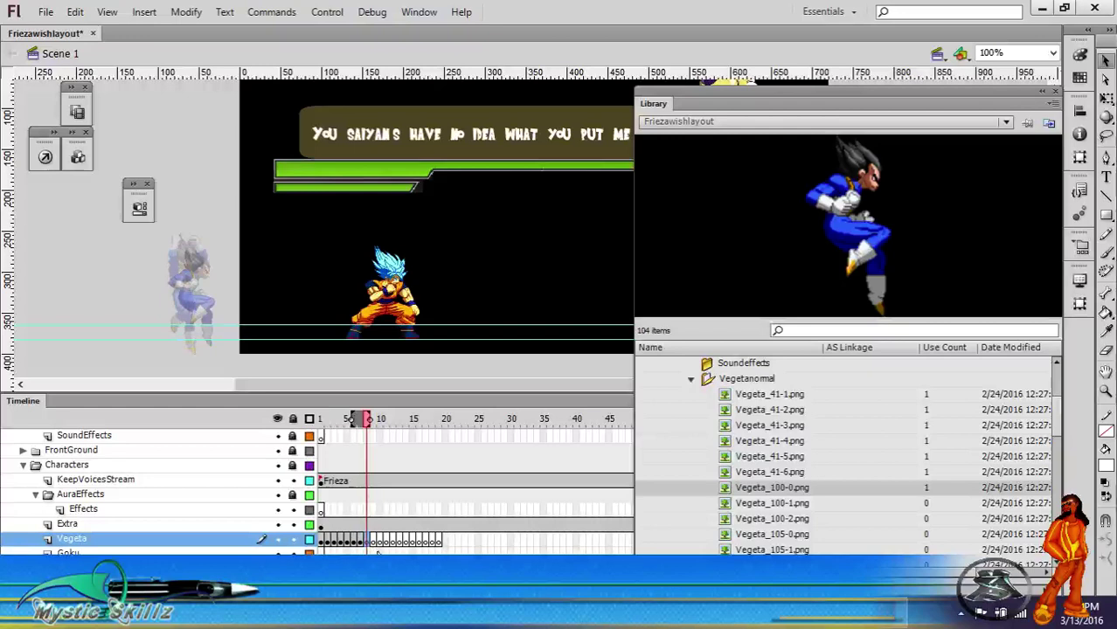
{"action": "left_click", "coordinate": [806, 505]}
{"action": "left_click_drag", "start_coordinate": [848, 310], "coordinate": [186, 294]}
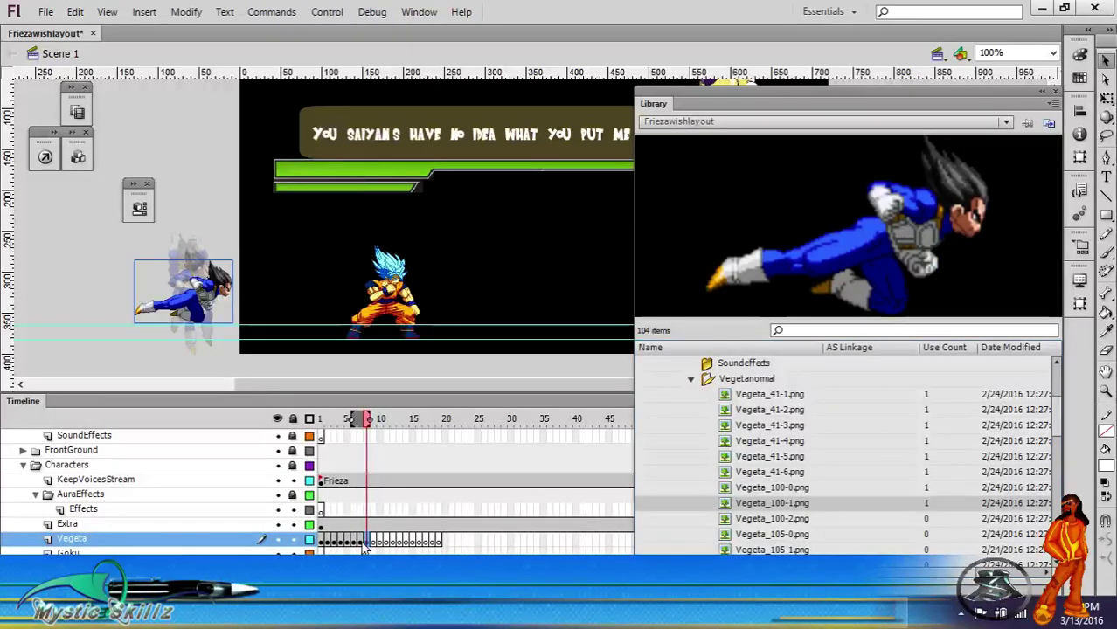
{"action": "left_click", "coordinate": [374, 542]}
{"action": "left_click", "coordinate": [774, 519]}
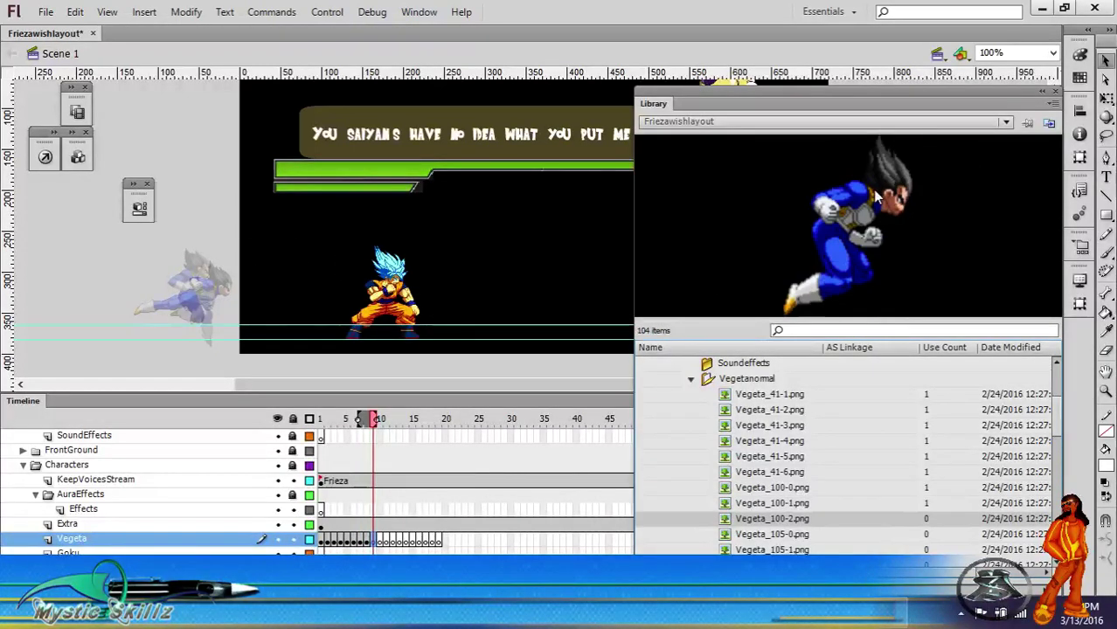
{"action": "left_click_drag", "start_coordinate": [876, 200], "coordinate": [220, 305]}
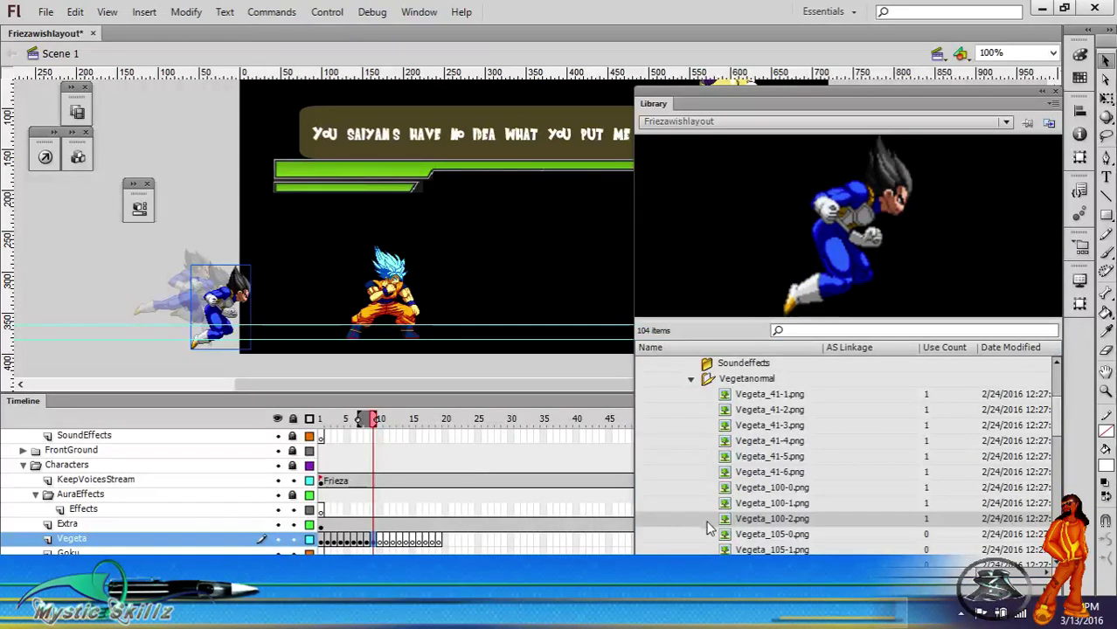
Step: Place Vegeta_105-0.png in frame 10 and Vegeta_105-1.png in frame 11 of the Vegeta layer at the stage's edge
{"action": "left_click", "coordinate": [741, 536]}
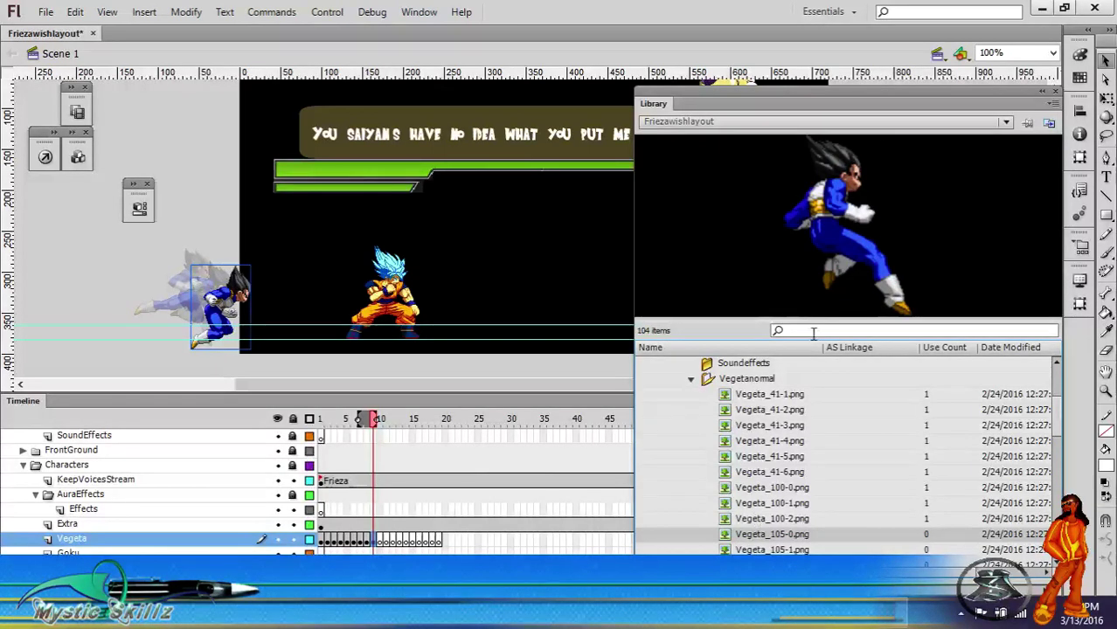
{"action": "left_click", "coordinate": [381, 541]}
{"action": "key", "text": "F7"}
{"action": "left_click_drag", "start_coordinate": [843, 227], "coordinate": [233, 311]}
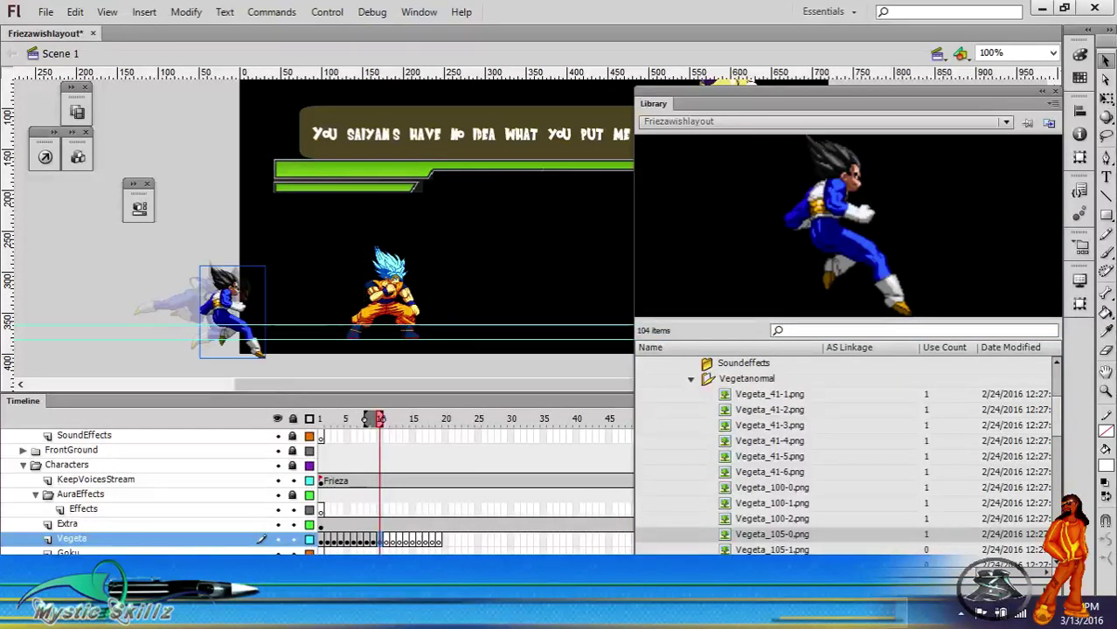
{"action": "left_click", "coordinate": [393, 542]}
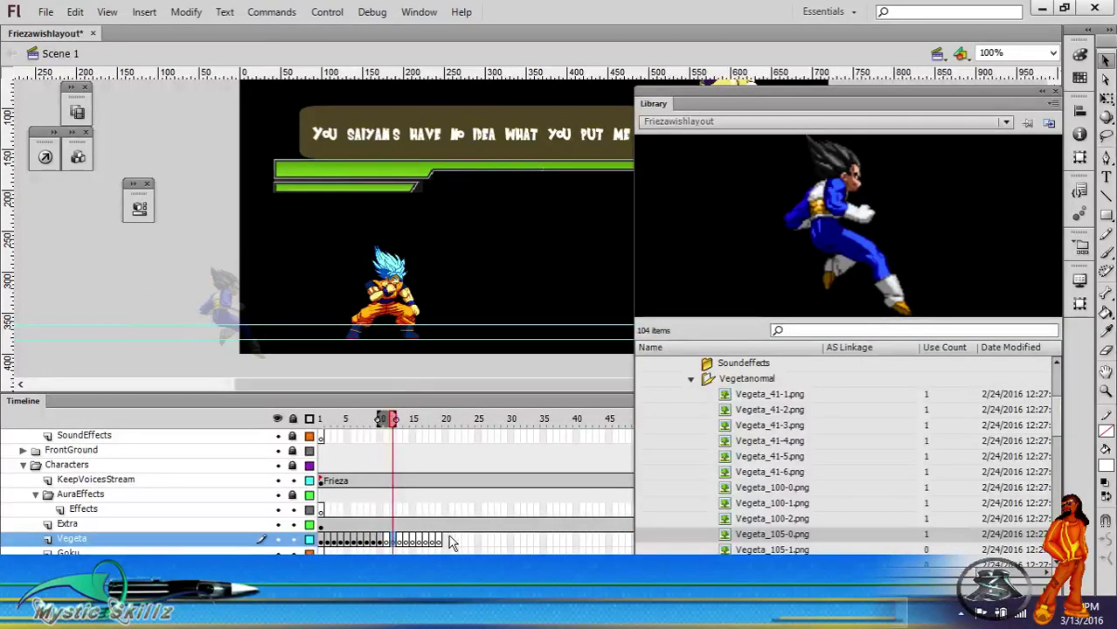
{"action": "left_click", "coordinate": [385, 542]}
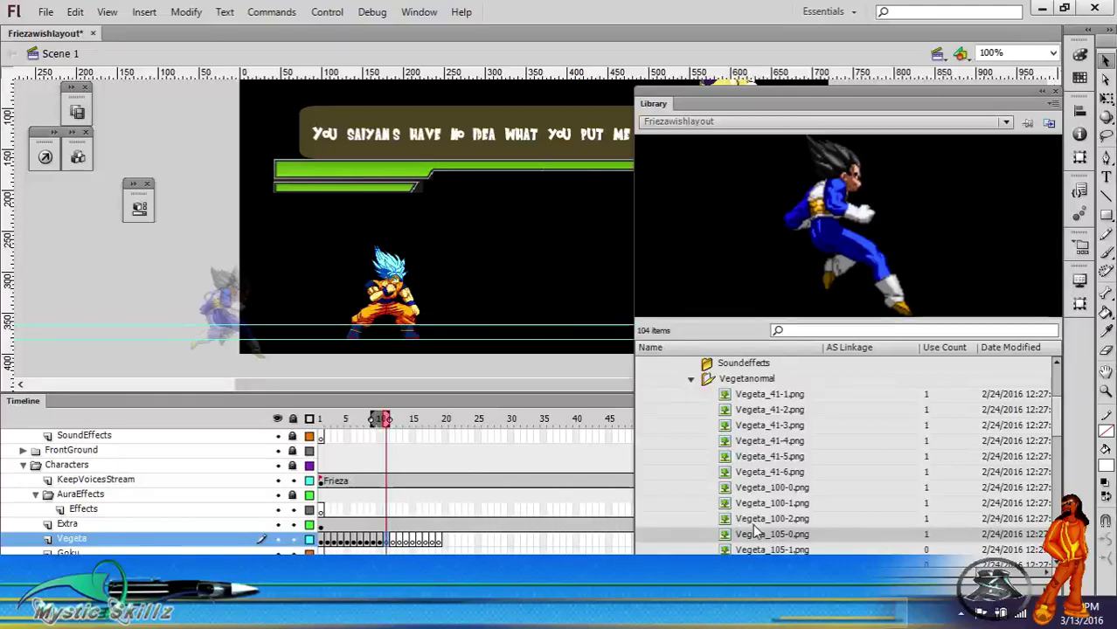
{"action": "scroll", "coordinate": [787, 485], "scroll_direction": "down", "scroll_amount": 3}
{"action": "left_click", "coordinate": [769, 409]}
{"action": "left_click_drag", "start_coordinate": [769, 409], "coordinate": [254, 306]}
Step: Go to frame 12 of the Vegeta layer and preview the library sprites from Vegeta_105-2.png through Vegeta_600-3.png for the next pose
{"action": "left_click", "coordinate": [398, 543]}
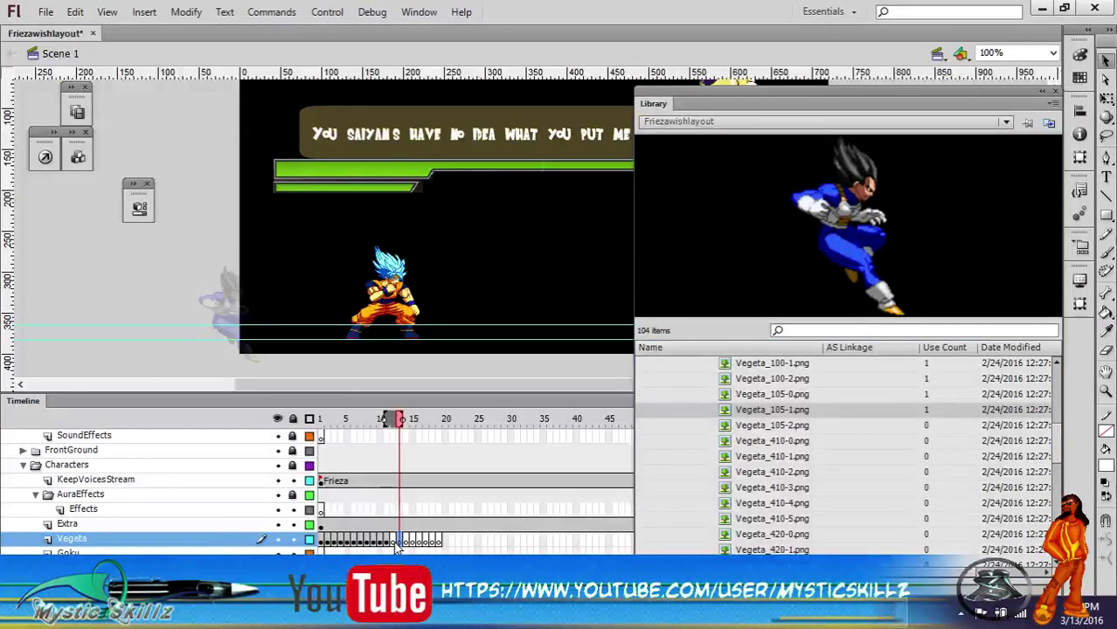
{"action": "left_click", "coordinate": [394, 542]}
{"action": "left_click", "coordinate": [772, 426]}
{"action": "key", "text": "Down"}
{"action": "key", "text": "Down"}
{"action": "key", "text": "Down"}
{"action": "key", "text": "Down"}
{"action": "key", "text": "Down"}
{"action": "key", "text": "Down"}
{"action": "key", "text": "Down"}
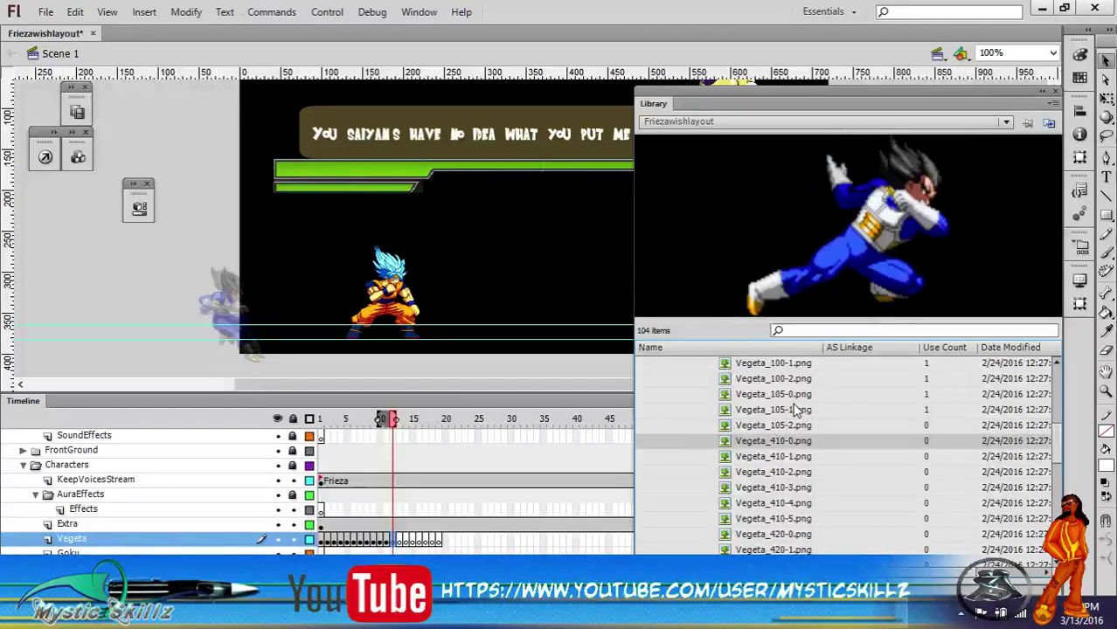
{"action": "key", "text": "Down"}
{"action": "key", "text": "Down"}
{"action": "key", "text": "Down"}
{"action": "key", "text": "Down"}
{"action": "key", "text": "Down"}
{"action": "key", "text": "Down"}
{"action": "key", "text": "Down"}
{"action": "key", "text": "Down"}
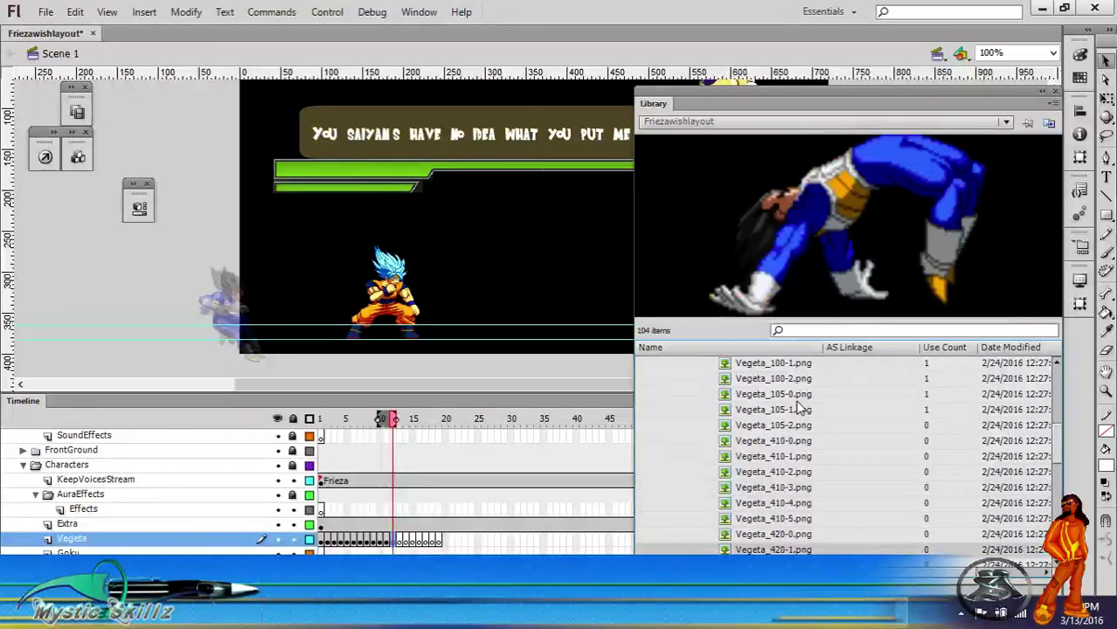
{"action": "key", "text": "Down"}
{"action": "key", "text": "Down"}
{"action": "key", "text": "Down"}
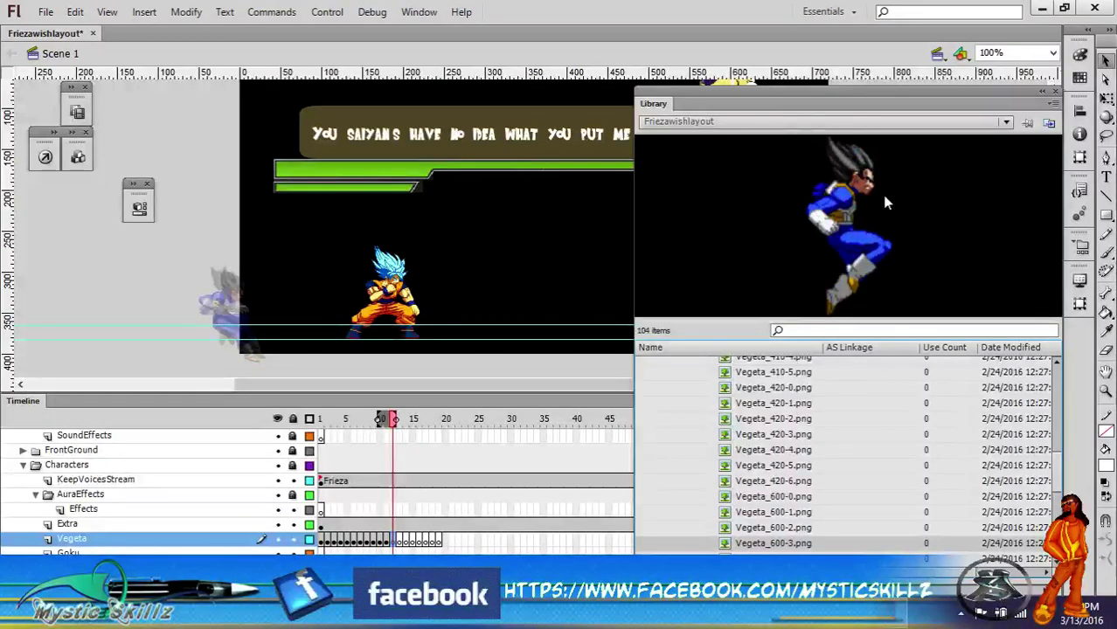
Step: Place Vegeta_600-3.png in frame 12 and Vegeta_600-2.png in frame 13 of the Vegeta layer, over the onion-skinned poses
{"action": "left_click", "coordinate": [243, 326]}
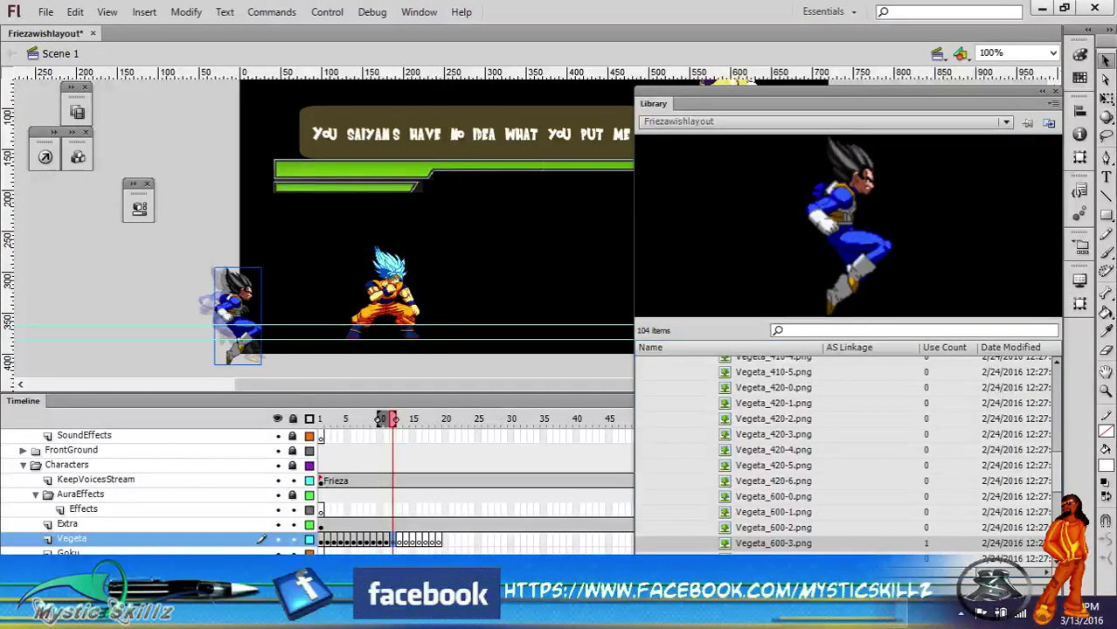
{"action": "key", "text": "F6"}
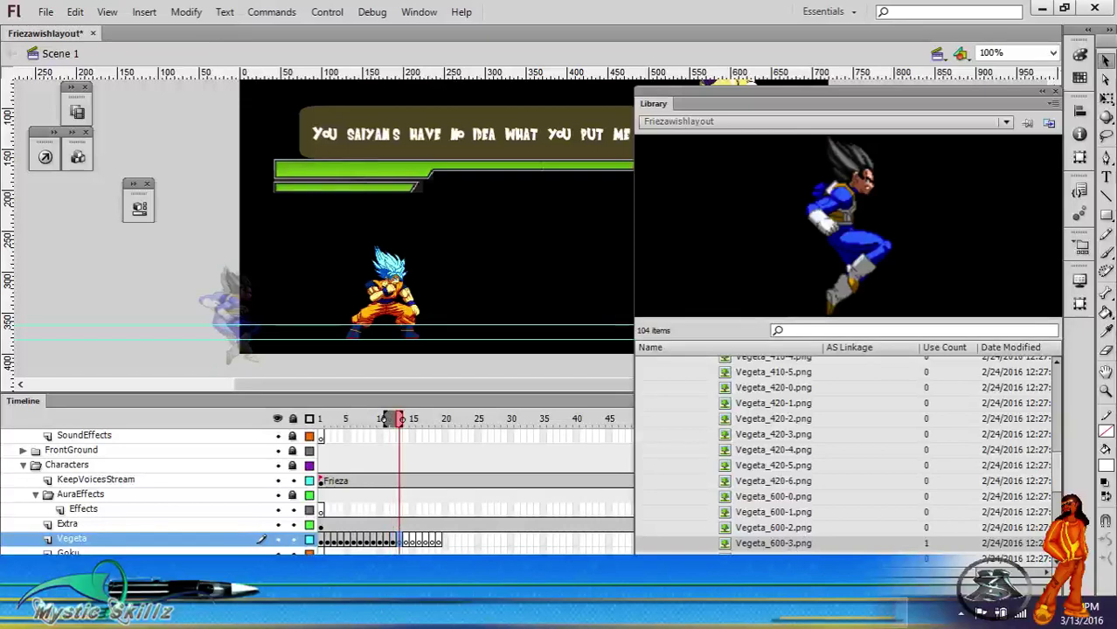
{"action": "left_click", "coordinate": [785, 528]}
{"action": "left_click_drag", "start_coordinate": [865, 194], "coordinate": [228, 324]}
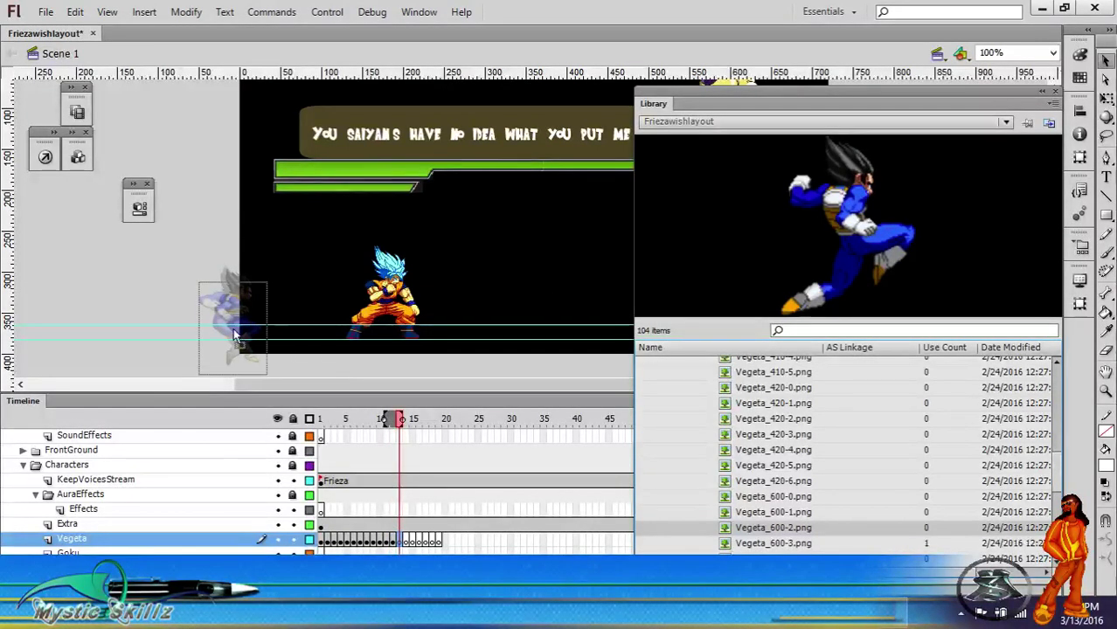
Step: Add Vegeta_600-1.png to frame 14 of the Vegeta layer, aligned with the previous pose at the stage's edge
{"action": "left_click", "coordinate": [408, 541]}
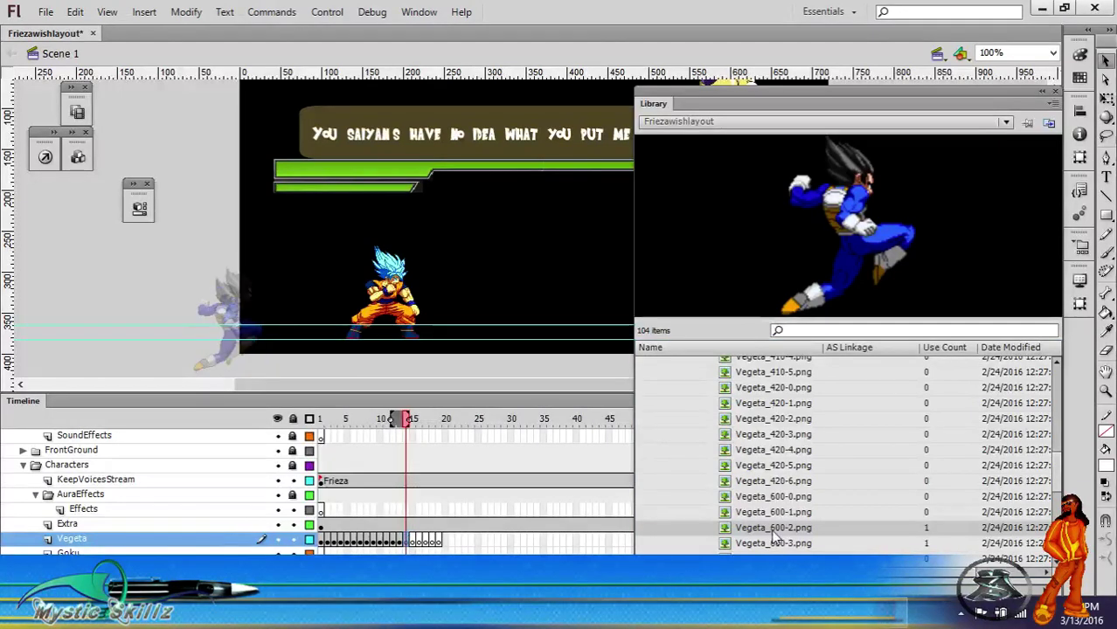
{"action": "left_click", "coordinate": [774, 512]}
{"action": "left_click_drag", "start_coordinate": [865, 248], "coordinate": [235, 329]}
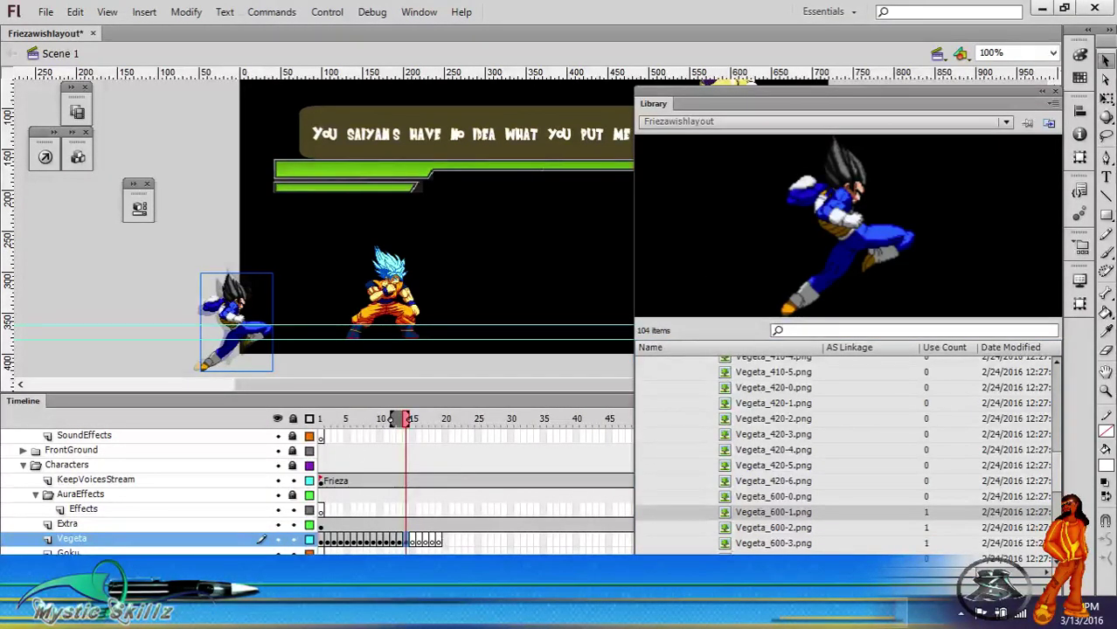
Step: Place Goku_210-0.png from the GokuNormal library folder in frame 1 of the Goku layer, at the stage's left edge
{"action": "left_click", "coordinate": [320, 554]}
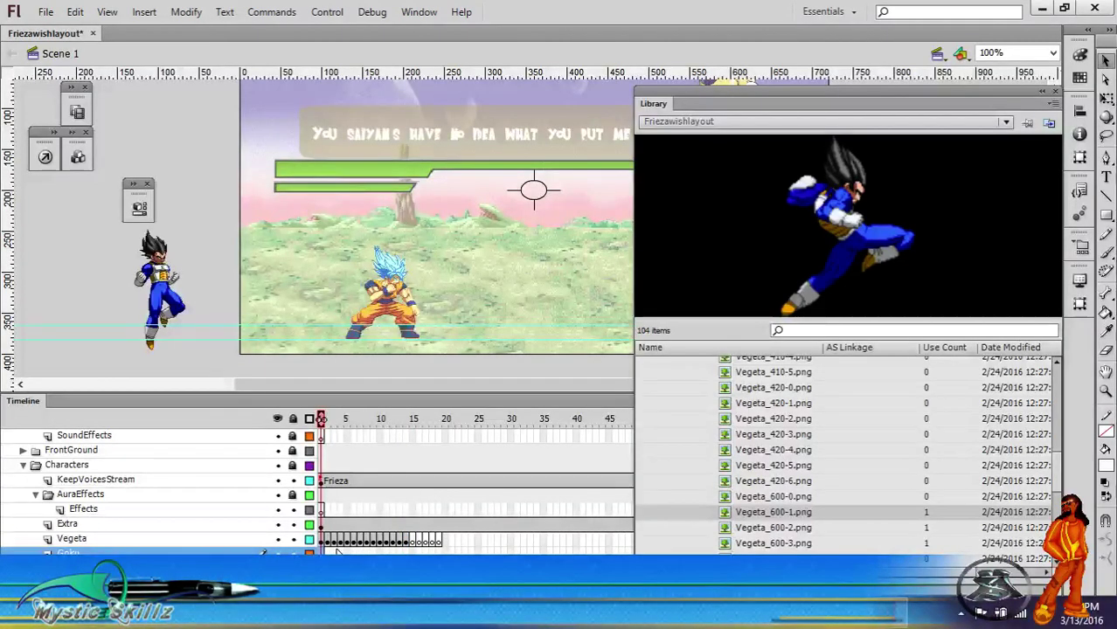
{"action": "left_click", "coordinate": [752, 486]}
{"action": "scroll", "coordinate": [753, 487], "scroll_direction": "up", "scroll_amount": 10}
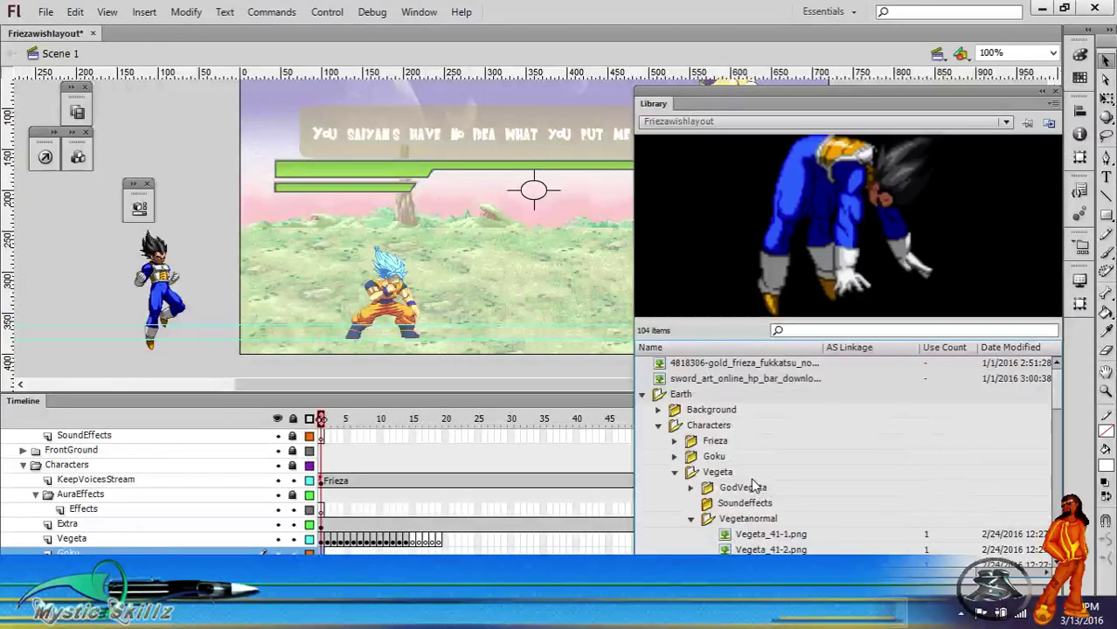
{"action": "left_click", "coordinate": [674, 456]}
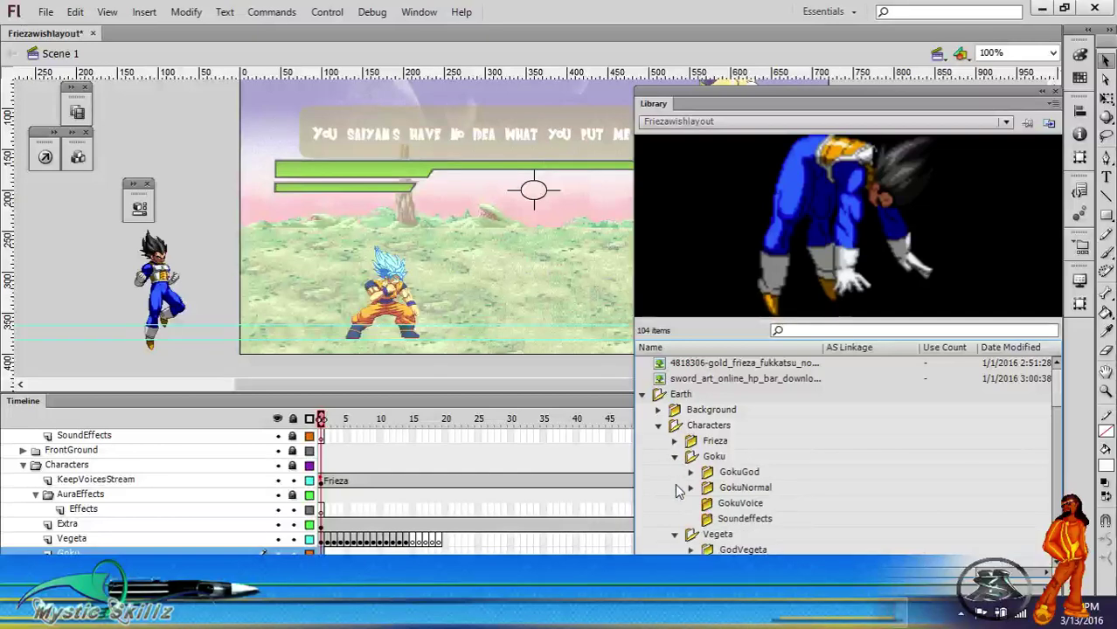
{"action": "left_click", "coordinate": [691, 488]}
{"action": "left_click", "coordinate": [735, 507]}
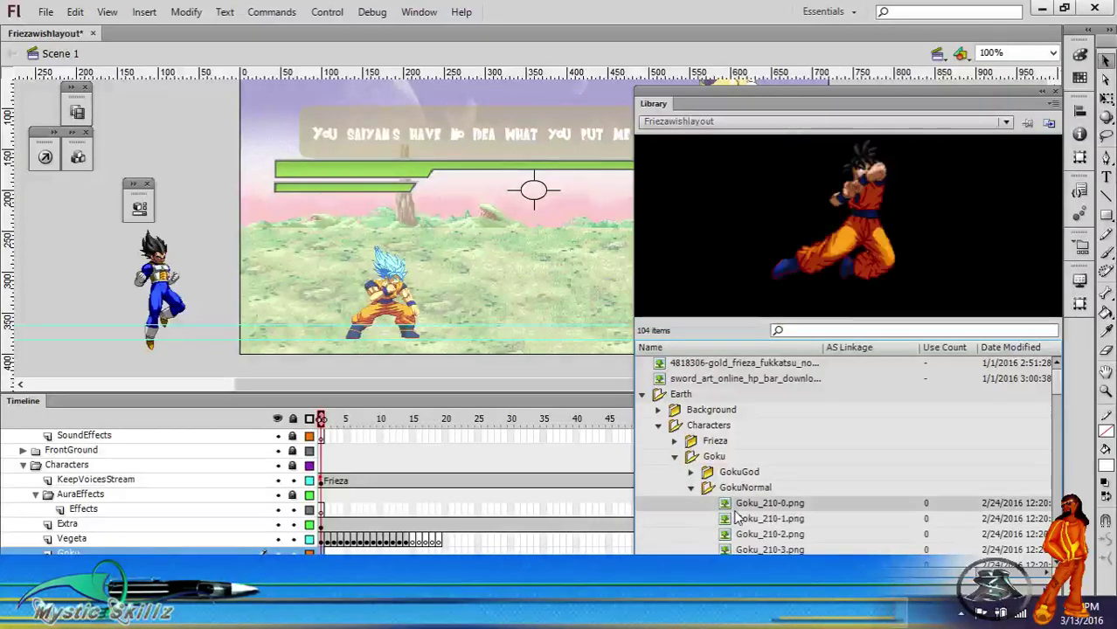
{"action": "left_click_drag", "start_coordinate": [739, 505], "coordinate": [239, 290]}
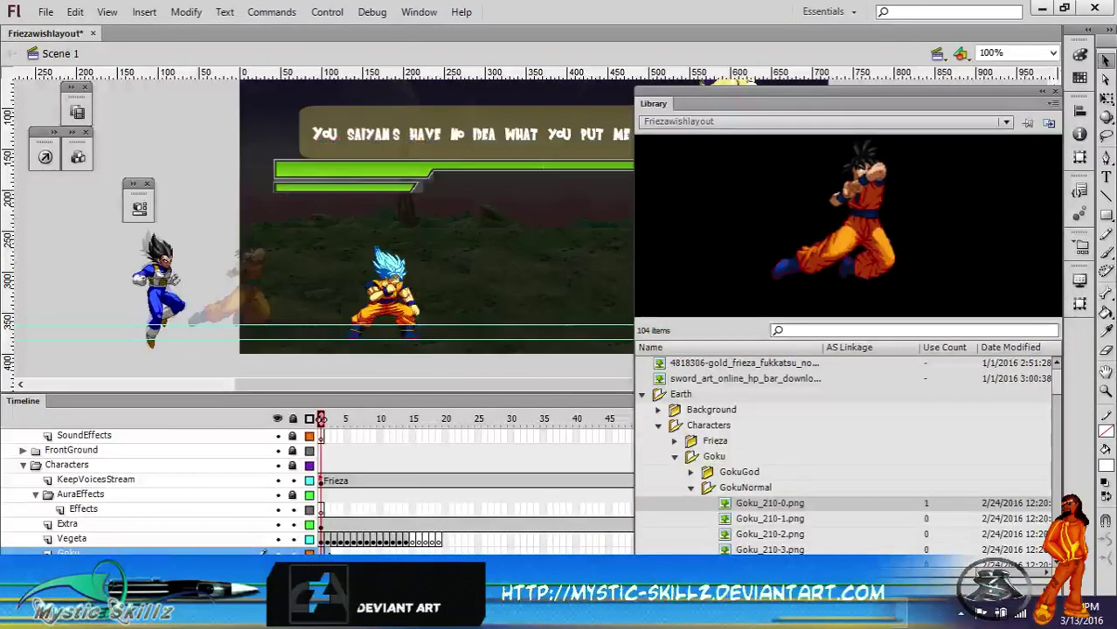
Step: Add blank keyframes after frame 1 of the Goku layer and place Goku_210-1.png in frame 2, slightly ahead of the first pose
{"action": "right_click", "coordinate": [325, 553]}
{"action": "left_click", "coordinate": [458, 247]}
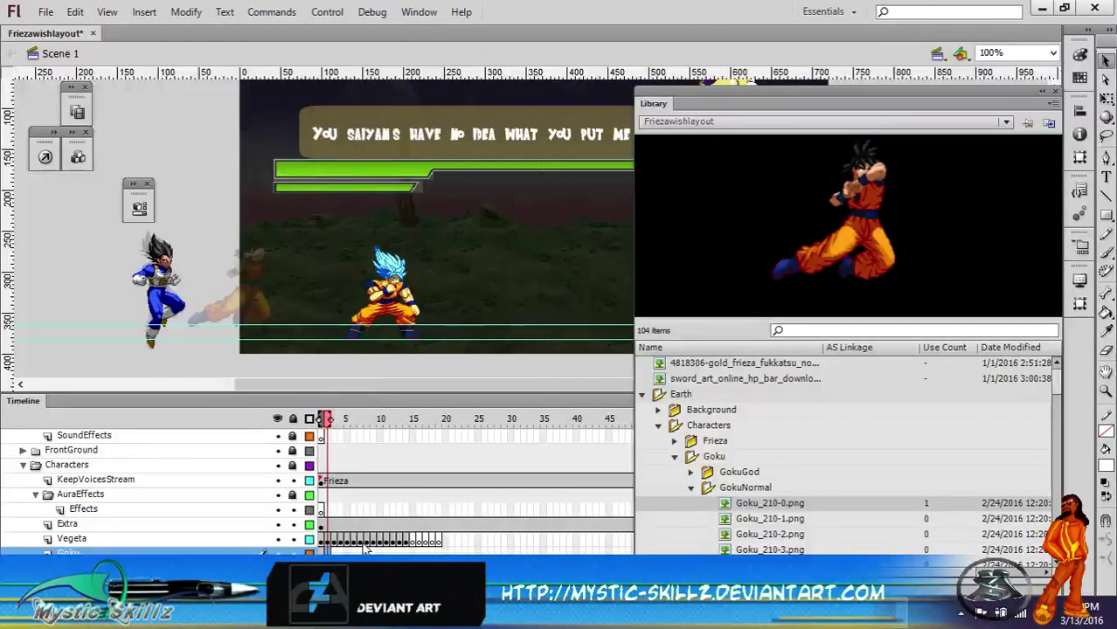
{"action": "key", "text": "Return"}
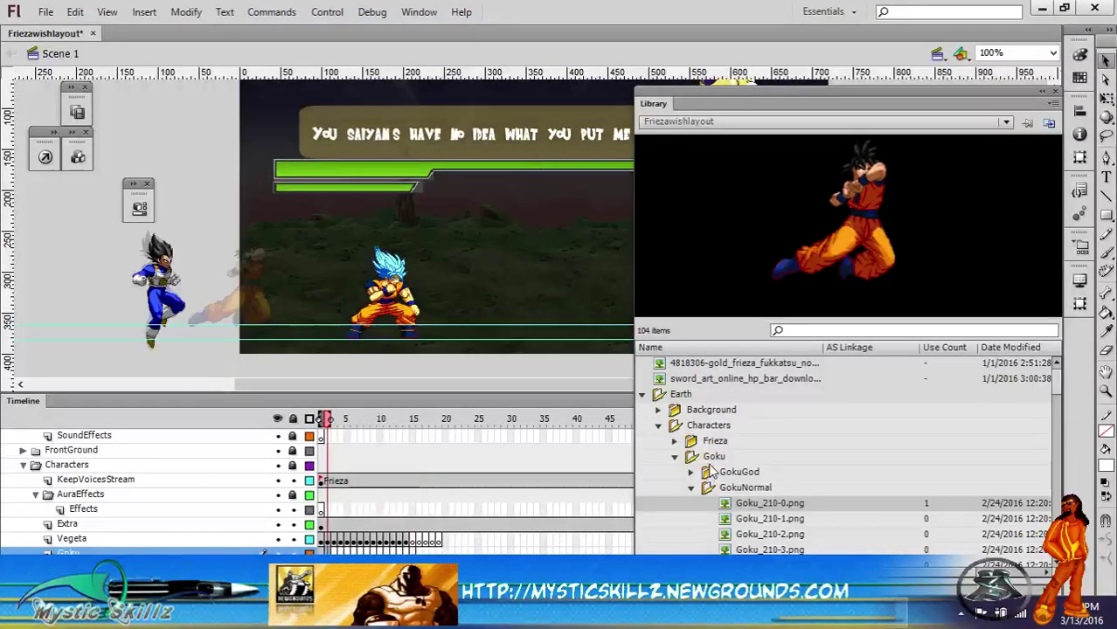
{"action": "left_click", "coordinate": [736, 520]}
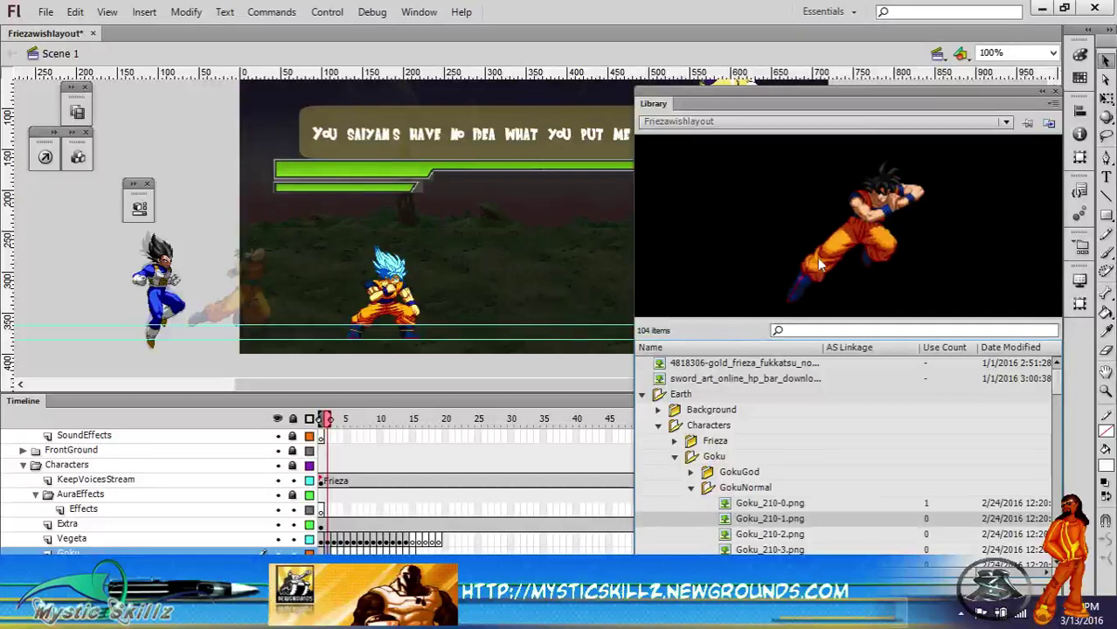
{"action": "left_click_drag", "start_coordinate": [849, 223], "coordinate": [261, 285]}
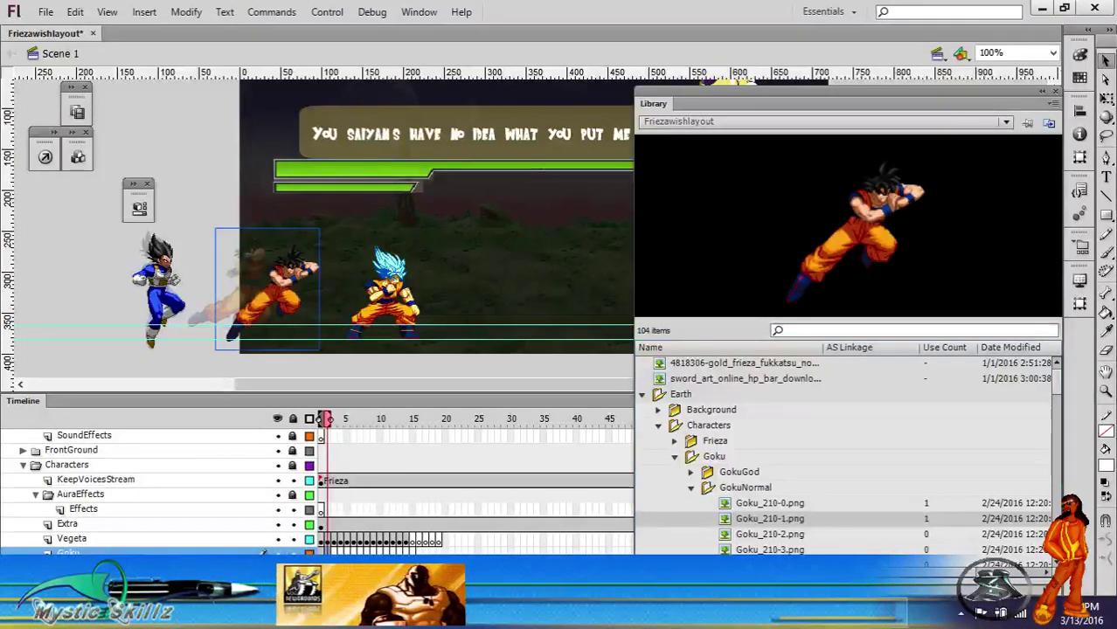
Step: Place Goku_210-2.png in frame 3 and Goku_210-3.png in frame 4 of the Goku layer, using the onion-skinned poses as guide
{"action": "key", "text": "Return"}
{"action": "left_click", "coordinate": [730, 537]}
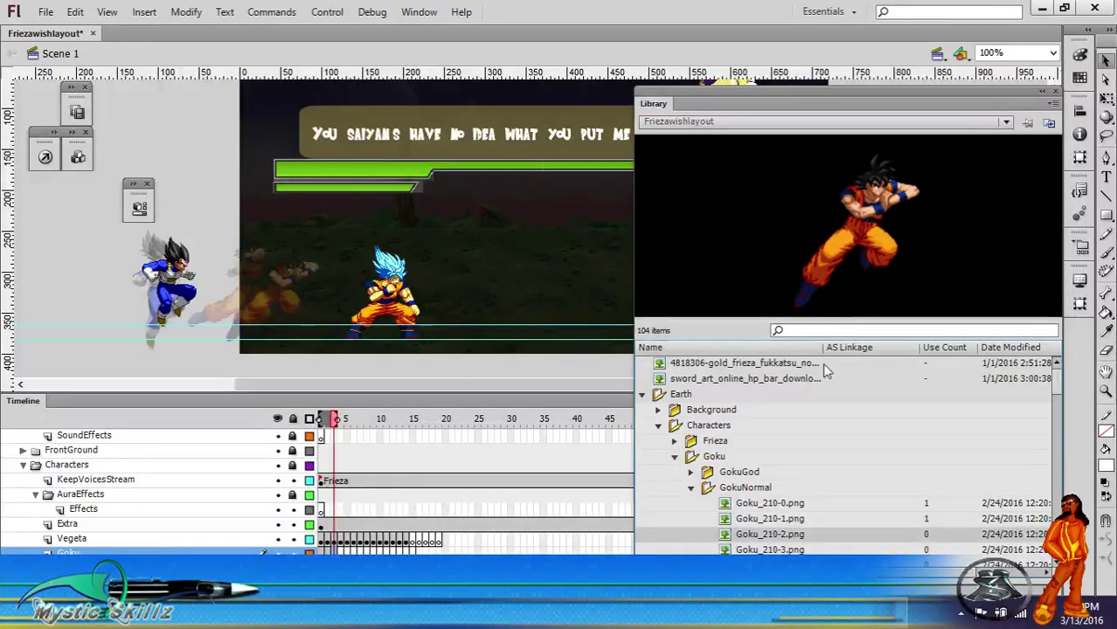
{"action": "left_click_drag", "start_coordinate": [380, 271], "coordinate": [262, 288]}
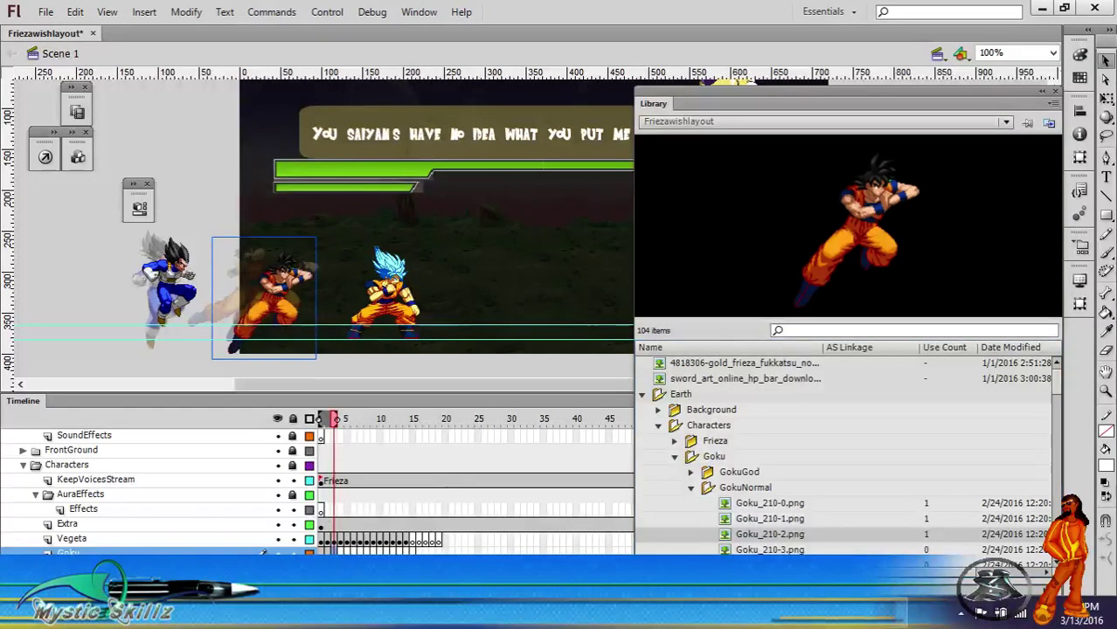
{"action": "key", "text": "Return"}
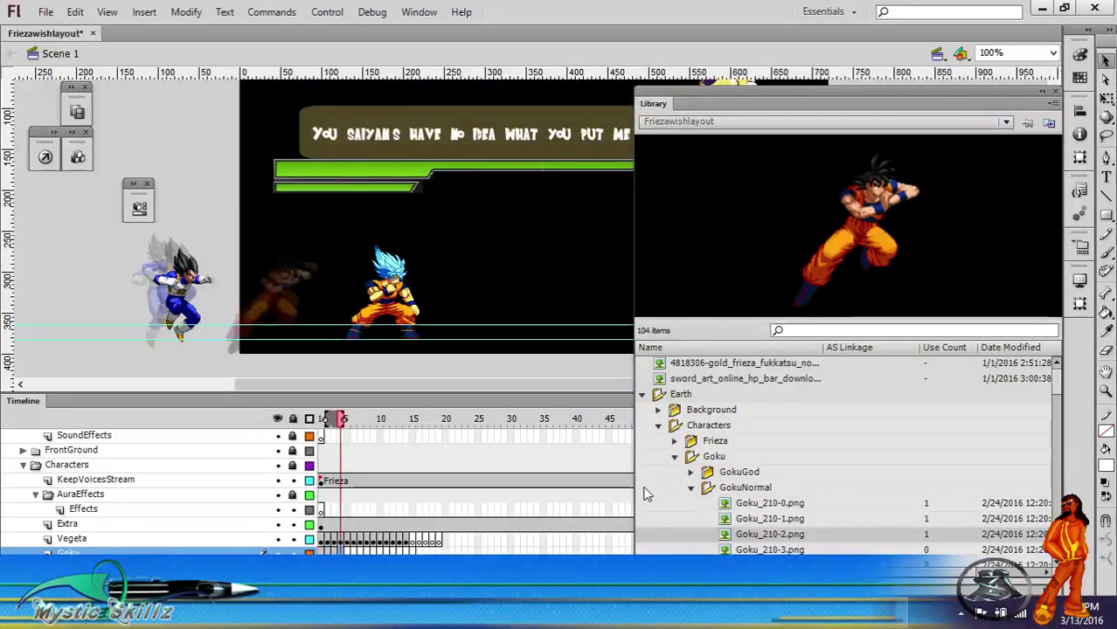
{"action": "left_click", "coordinate": [798, 549]}
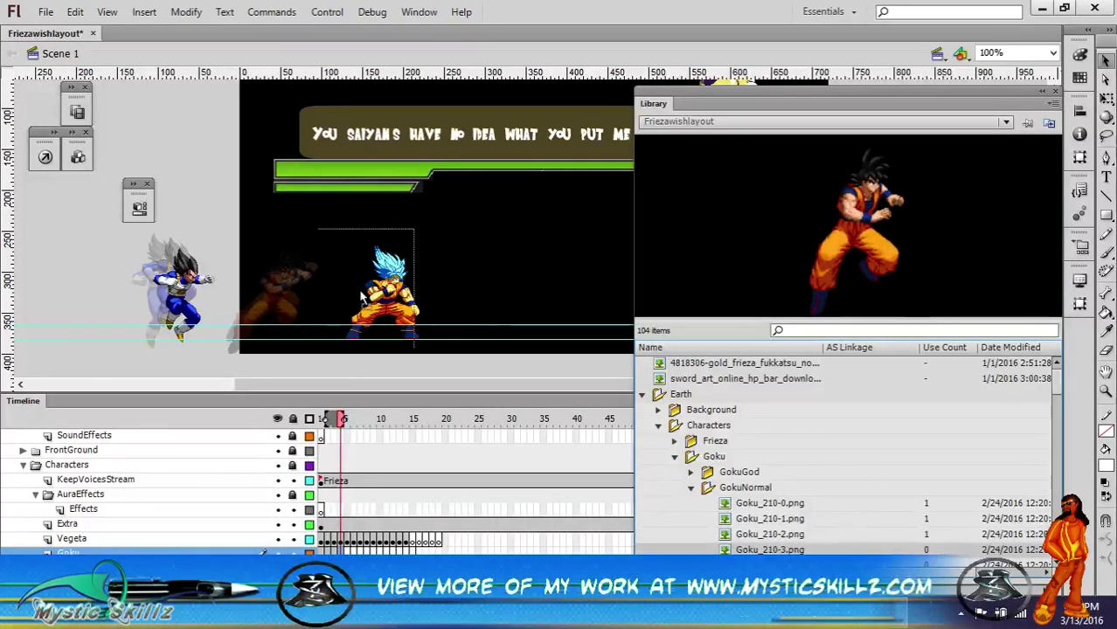
{"action": "left_click", "coordinate": [297, 306]}
Step: Add Goku_220-0.png to frame 5 and Goku_220-1.png to frame 6 of the Goku layer, moving Goku forward toward the blue-haired sprite
{"action": "key", "text": "period"}
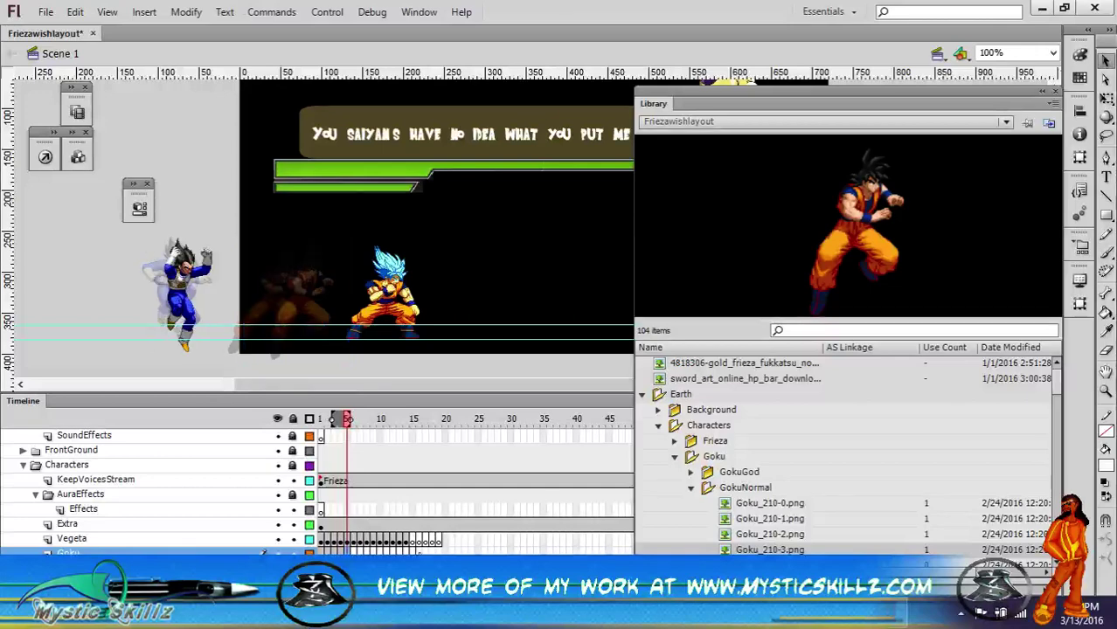
{"action": "scroll", "coordinate": [791, 503], "scroll_direction": "down", "scroll_amount": 2}
{"action": "left_click_drag", "start_coordinate": [784, 475], "coordinate": [347, 297]}
{"action": "key", "text": "period"}
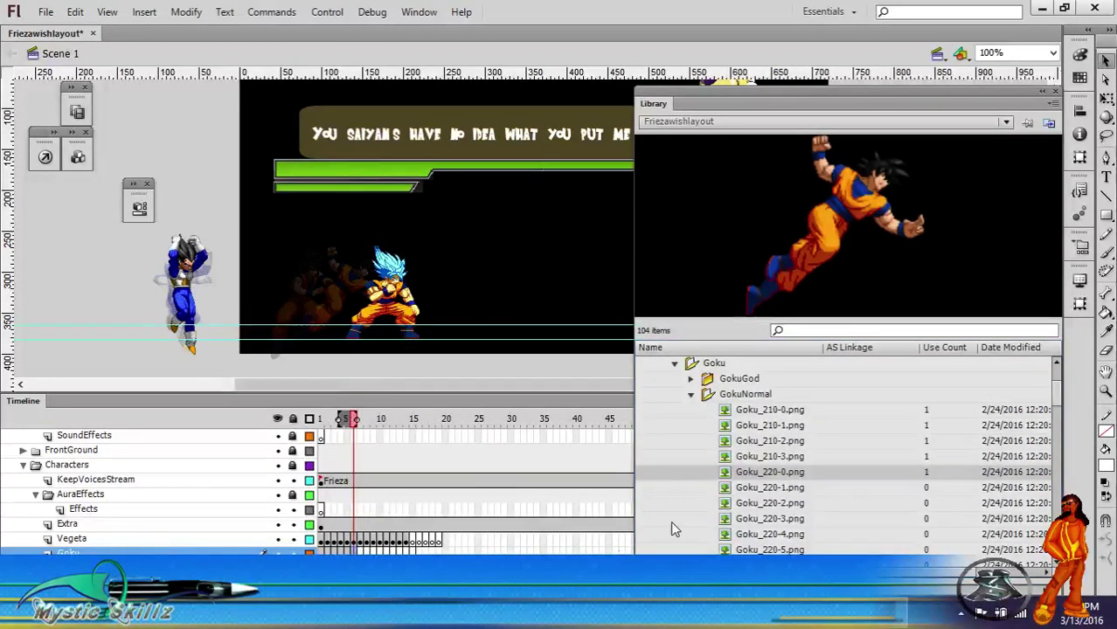
{"action": "left_click", "coordinate": [750, 490]}
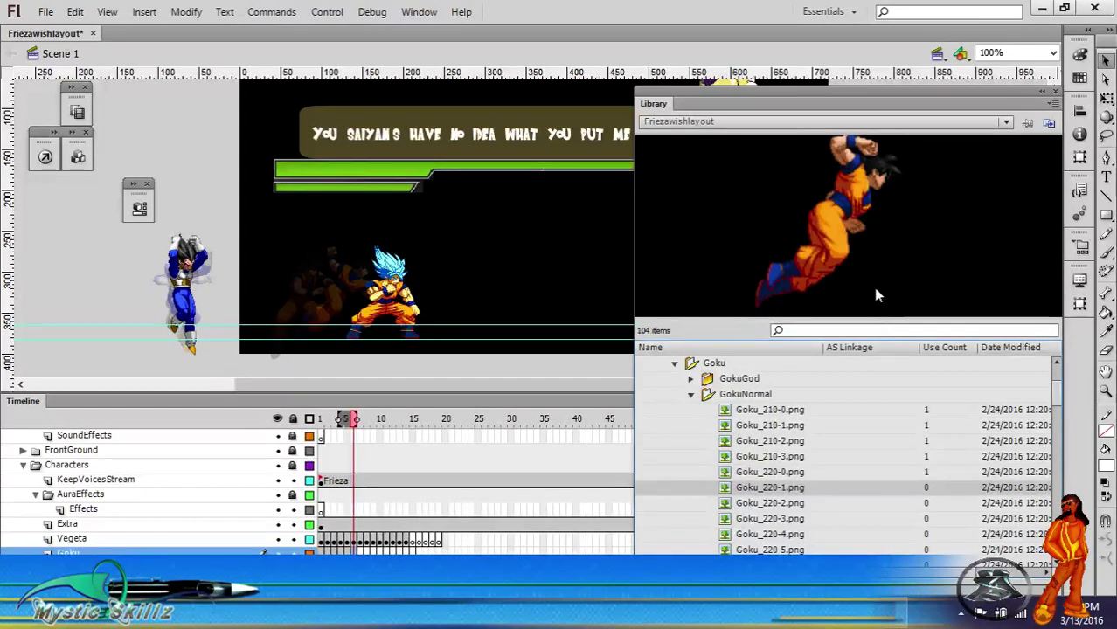
{"action": "left_click_drag", "start_coordinate": [879, 296], "coordinate": [360, 300]}
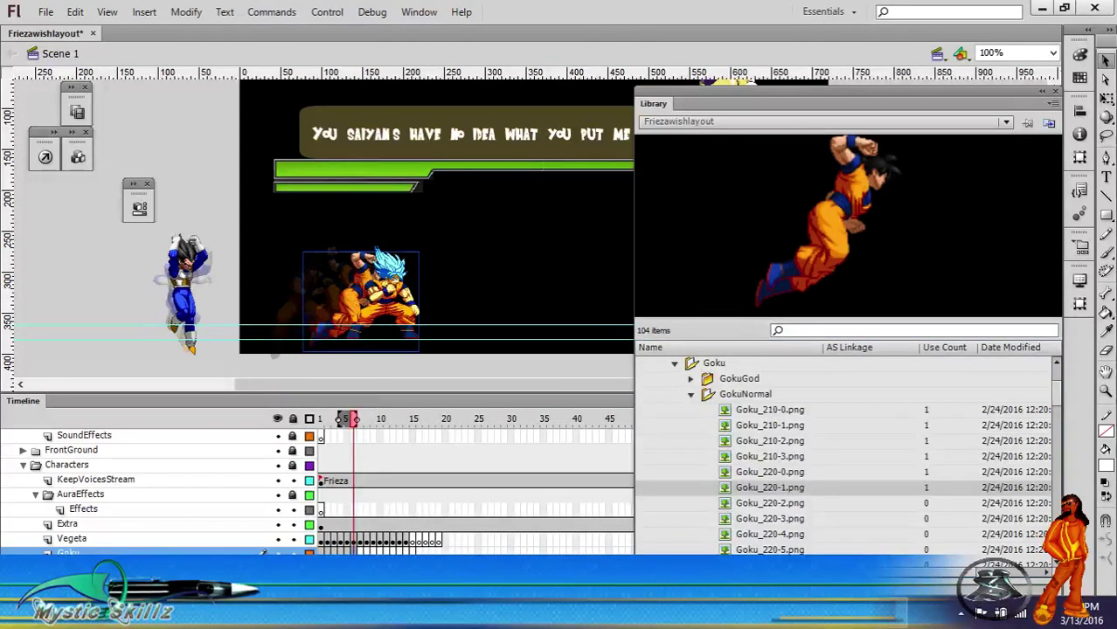
Step: Place Goku_220-2.png in frame 7 and Goku_220-3.png in frame 8 of the Goku layer, over the onion-skinned poses
{"action": "key", "text": "period"}
{"action": "left_click", "coordinate": [770, 503]}
{"action": "left_click_drag", "start_coordinate": [852, 227], "coordinate": [320, 301]}
{"action": "key", "text": "period"}
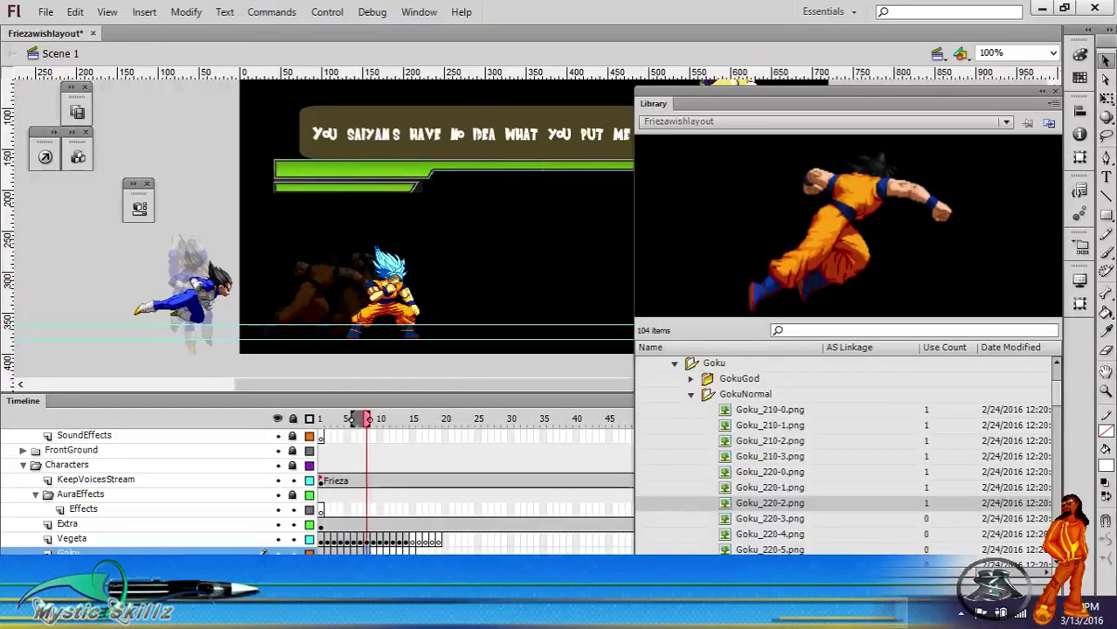
{"action": "left_click", "coordinate": [770, 519]}
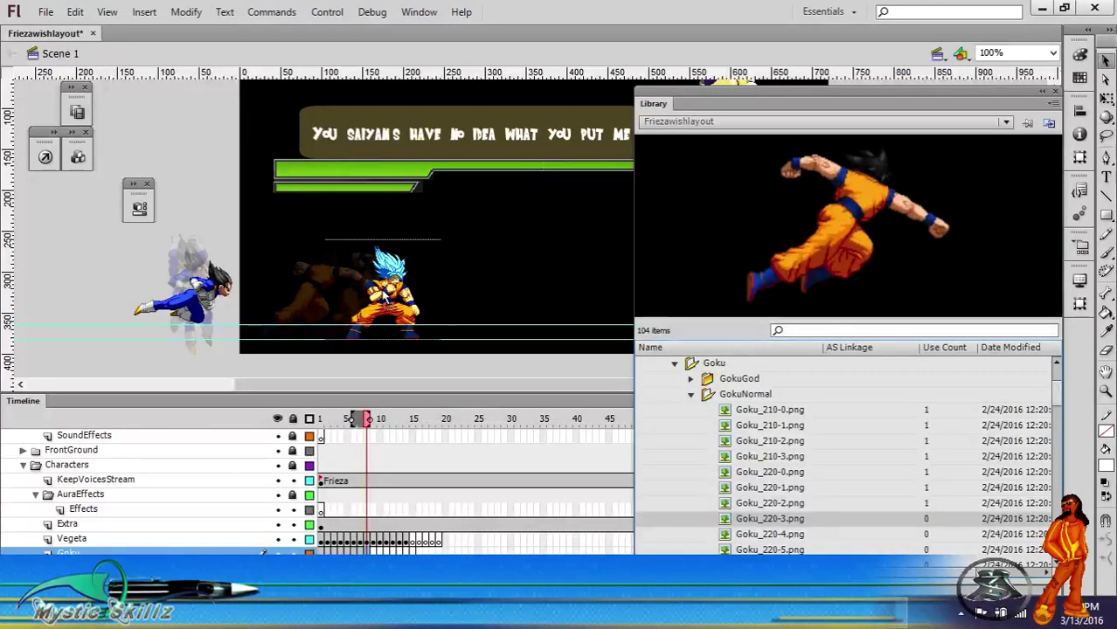
{"action": "left_click_drag", "start_coordinate": [383, 295], "coordinate": [317, 307]}
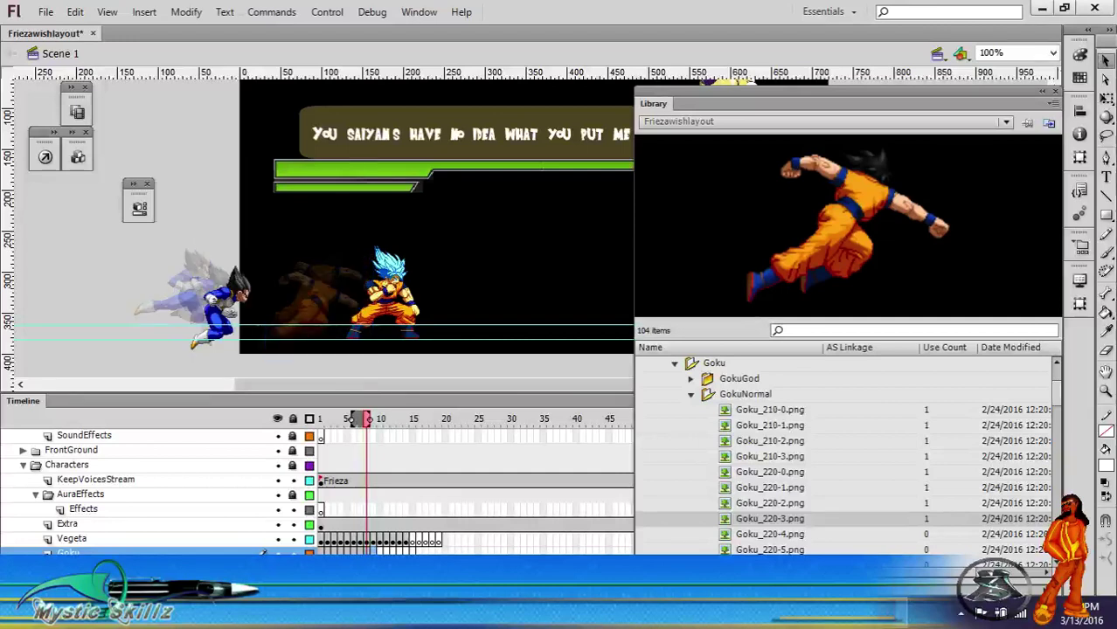
Step: Add Goku_220-4.png to frame 9 and Goku_220-5.png to frame 10 of the Goku layer, lined up with the previous poses
{"action": "key", "text": "period"}
{"action": "left_click", "coordinate": [728, 535]}
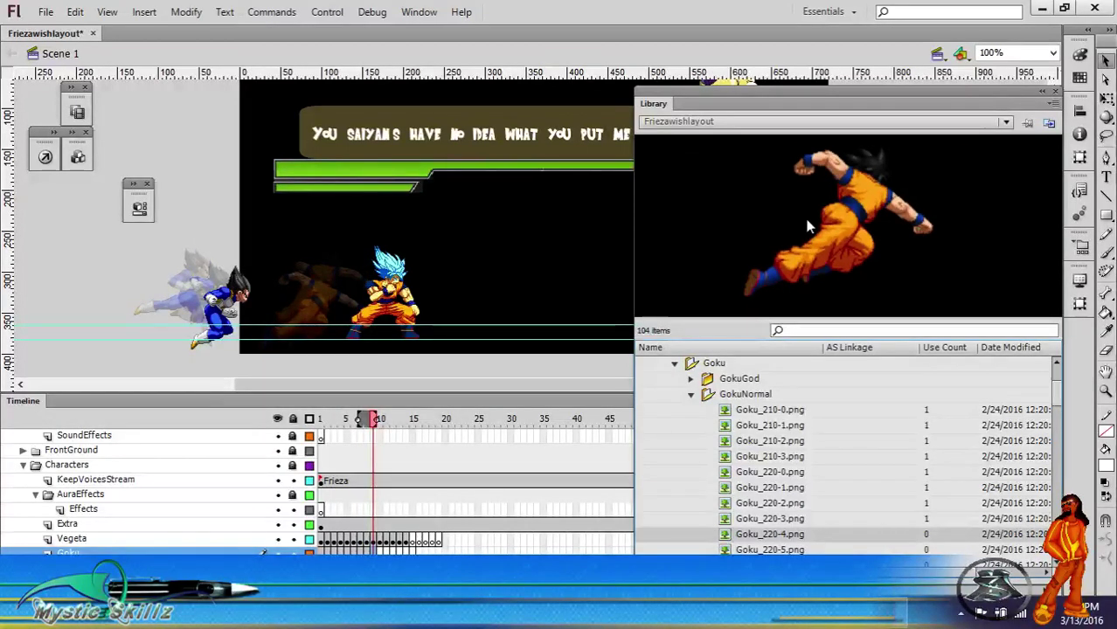
{"action": "left_click_drag", "start_coordinate": [808, 227], "coordinate": [325, 337]}
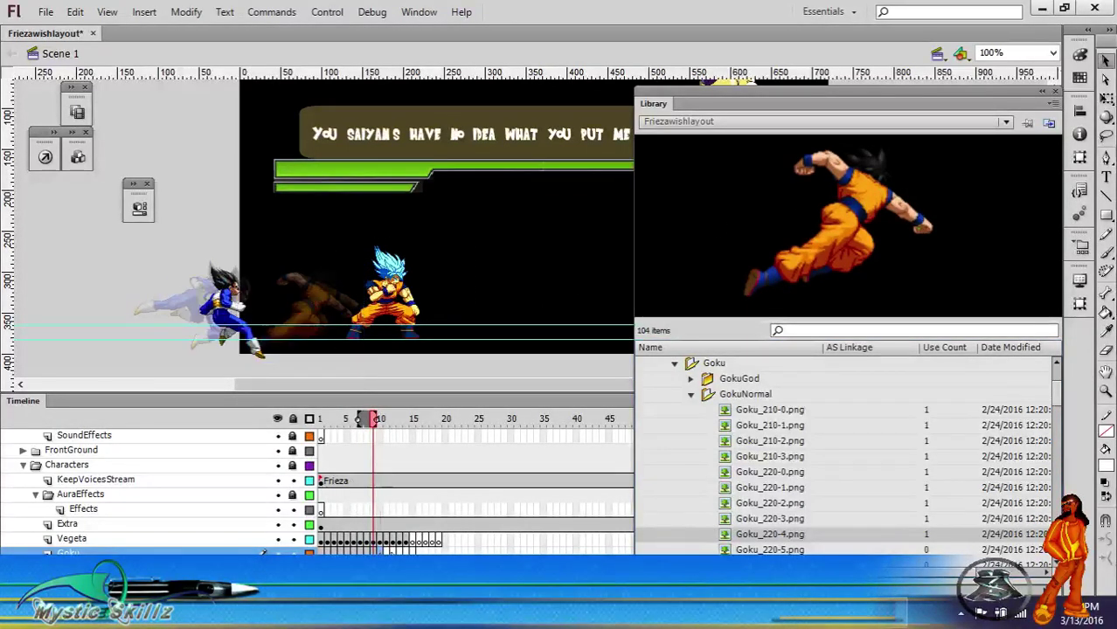
{"action": "key", "text": "period"}
{"action": "scroll", "coordinate": [745, 505], "scroll_direction": "down", "scroll_amount": 2}
{"action": "left_click", "coordinate": [783, 458]}
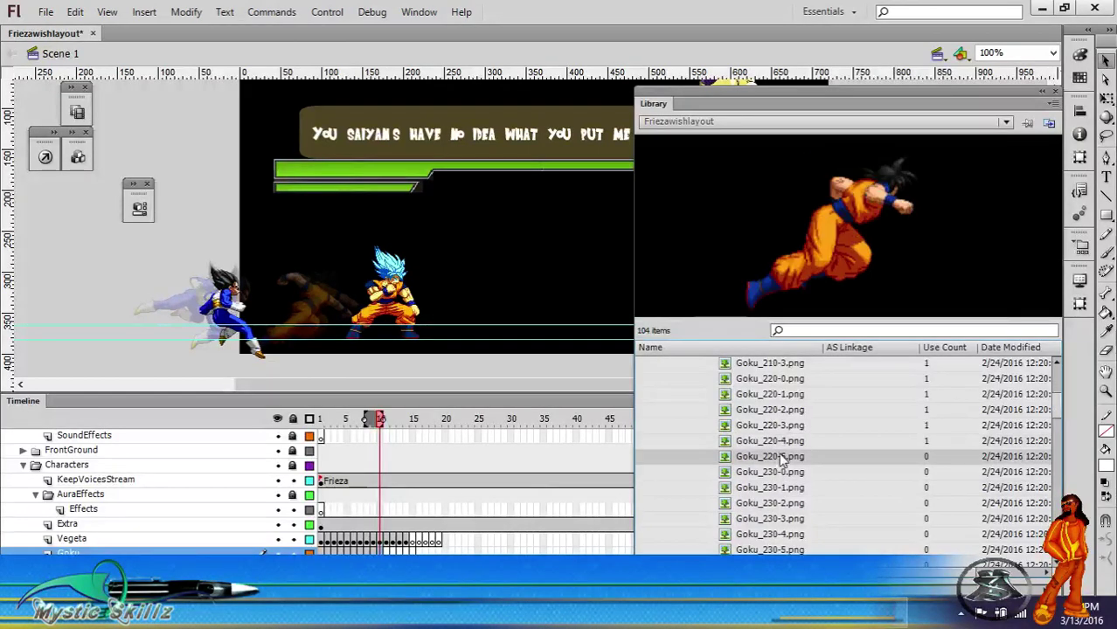
{"action": "left_click_drag", "start_coordinate": [684, 250], "coordinate": [336, 303]}
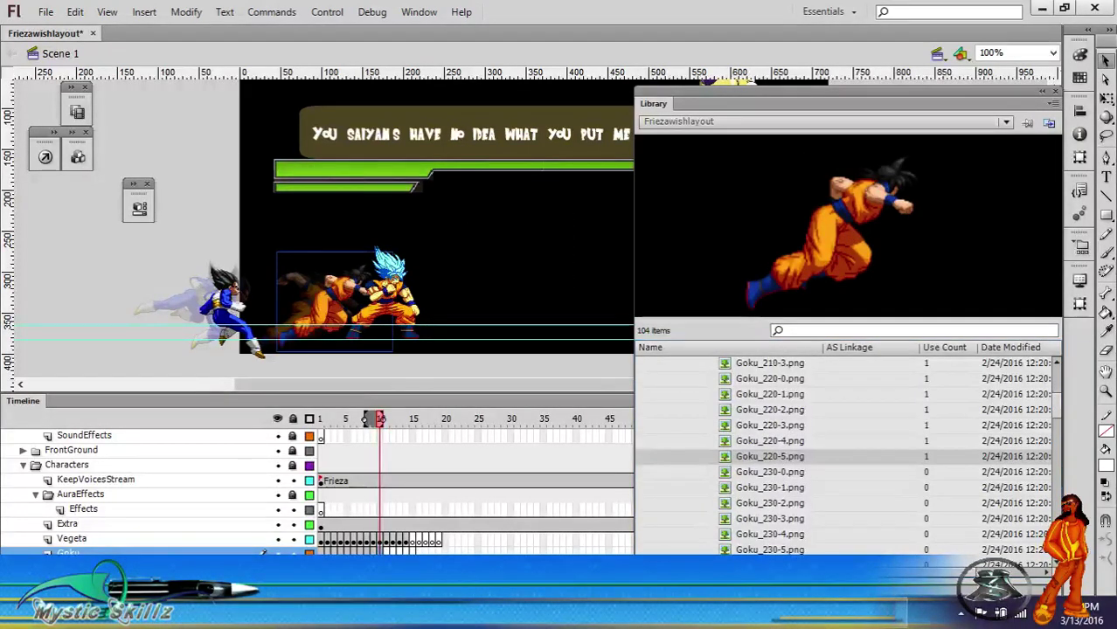
Step: Place Goku_230-0.png in frame 11 and the kick sprite Goku_230-1.png in frame 12 of the Goku layer
{"action": "key", "text": "period"}
{"action": "left_click", "coordinate": [750, 474]}
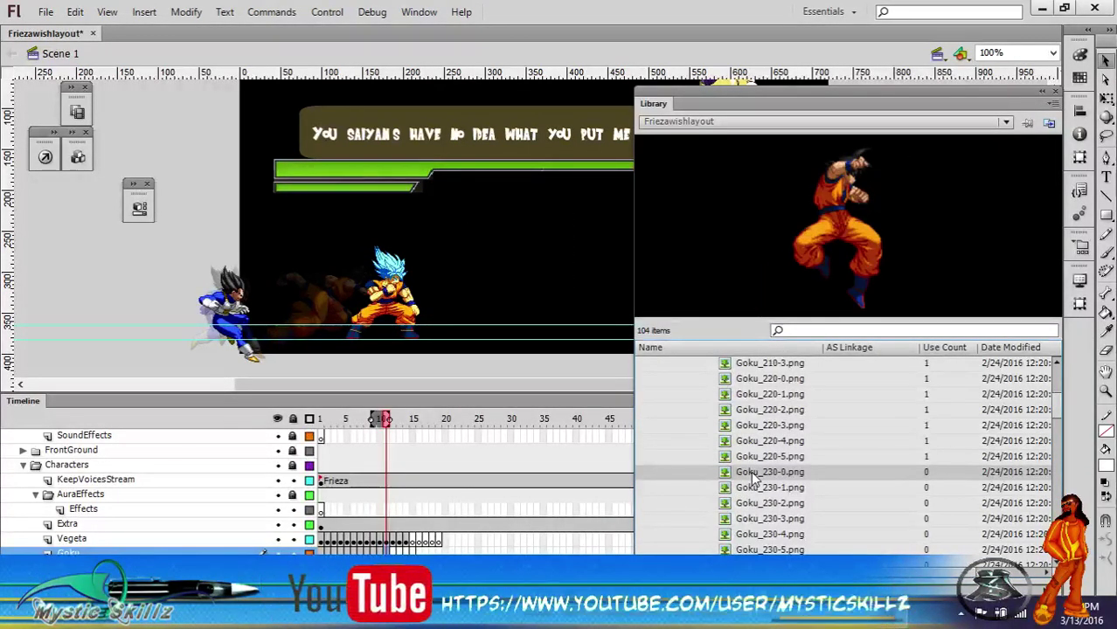
{"action": "left_click_drag", "start_coordinate": [867, 226], "coordinate": [325, 302]}
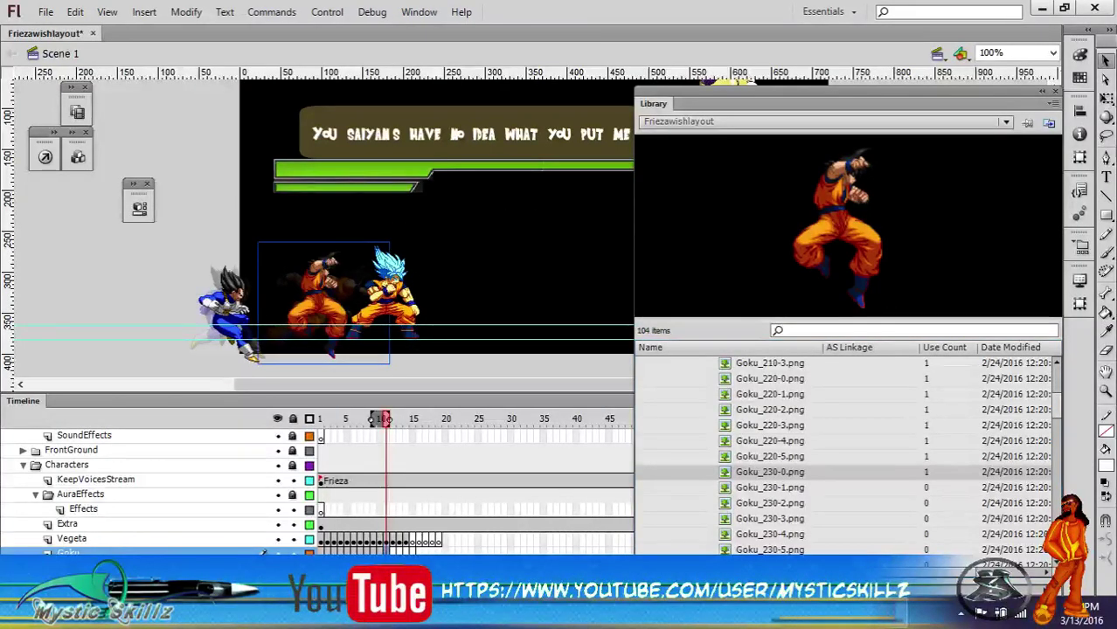
{"action": "key", "text": "period"}
{"action": "left_click", "coordinate": [741, 490]}
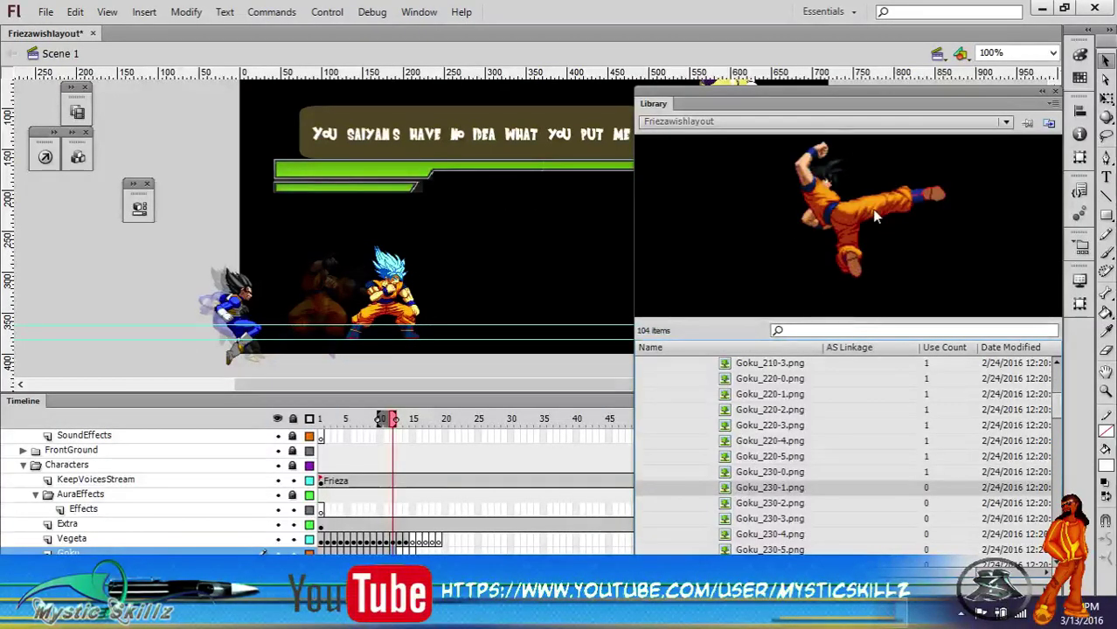
{"action": "left_click_drag", "start_coordinate": [876, 217], "coordinate": [358, 299]}
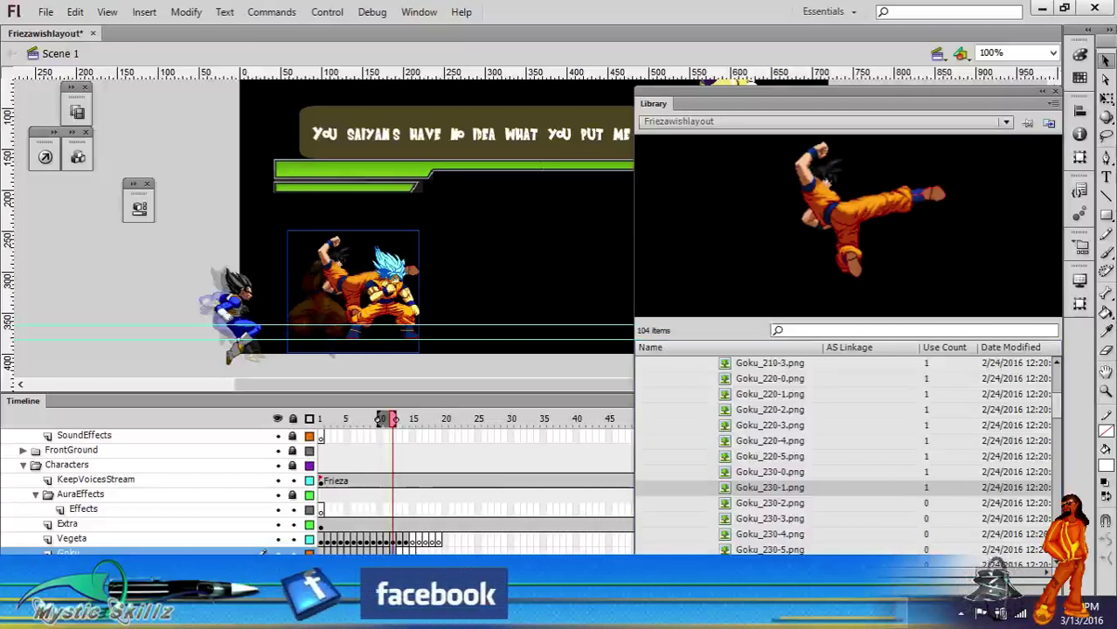
Step: Add Goku_230-2.png to frame 13 of the Goku layer, slightly ahead of the previous kick pose
{"action": "key", "text": "period"}
{"action": "left_click", "coordinate": [742, 504]}
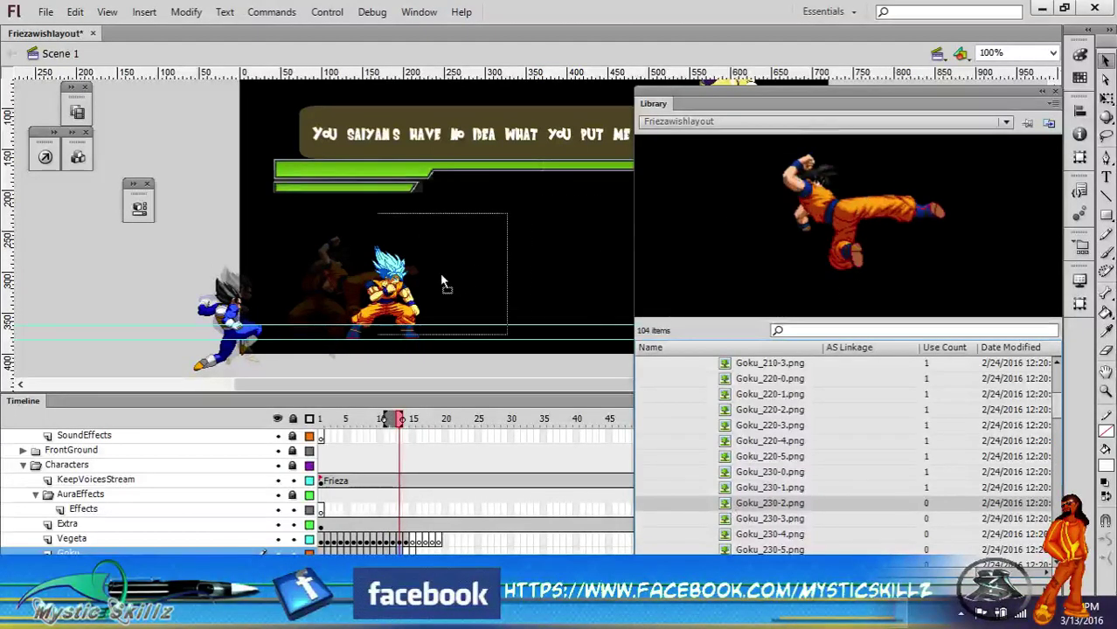
{"action": "left_click_drag", "start_coordinate": [442, 282], "coordinate": [365, 293]}
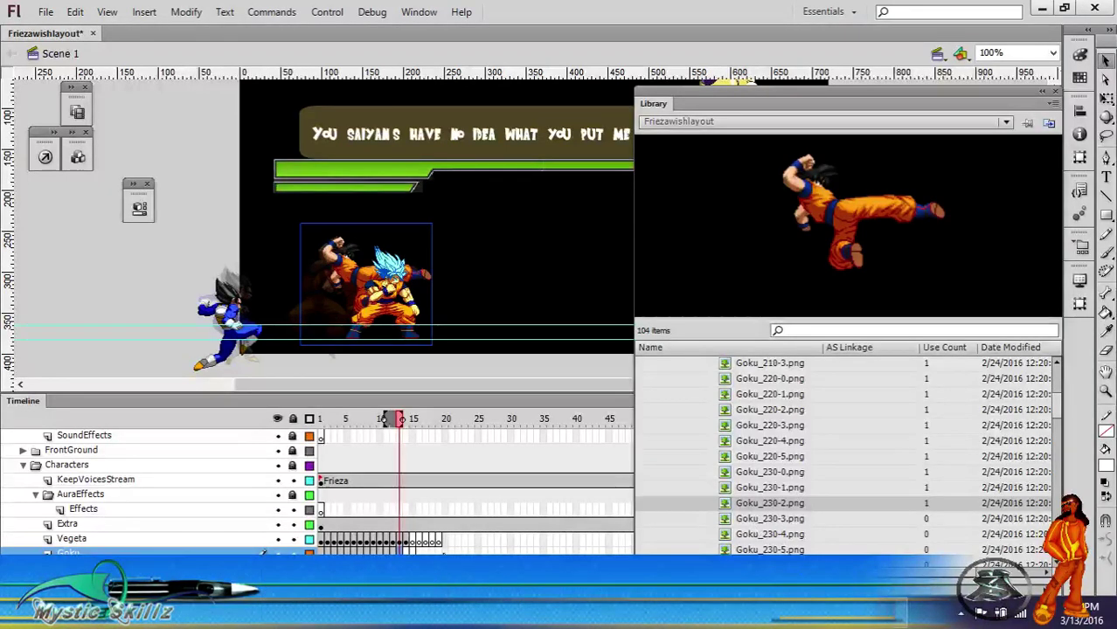
Step: Place Goku_230-3.png in frame 14 of the Goku layer, over the previous kick pose, and move the blue-haired Goku aside
{"action": "key", "text": "period"}
{"action": "left_click", "coordinate": [777, 518]}
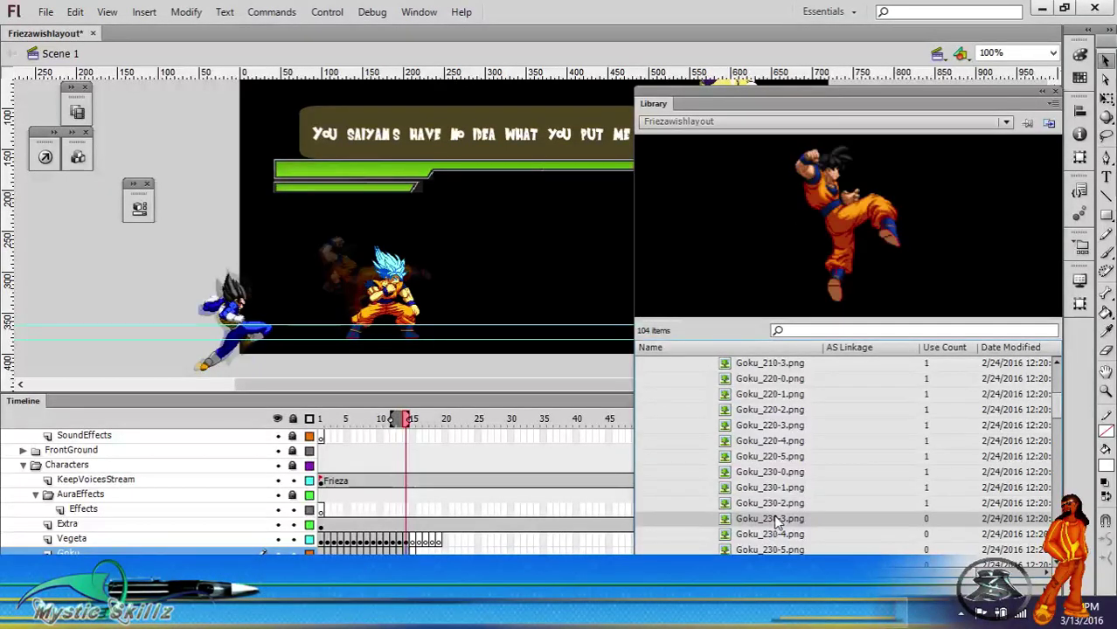
{"action": "left_click_drag", "start_coordinate": [857, 346], "coordinate": [486, 275]}
{"action": "left_click_drag", "start_coordinate": [368, 272], "coordinate": [345, 267]}
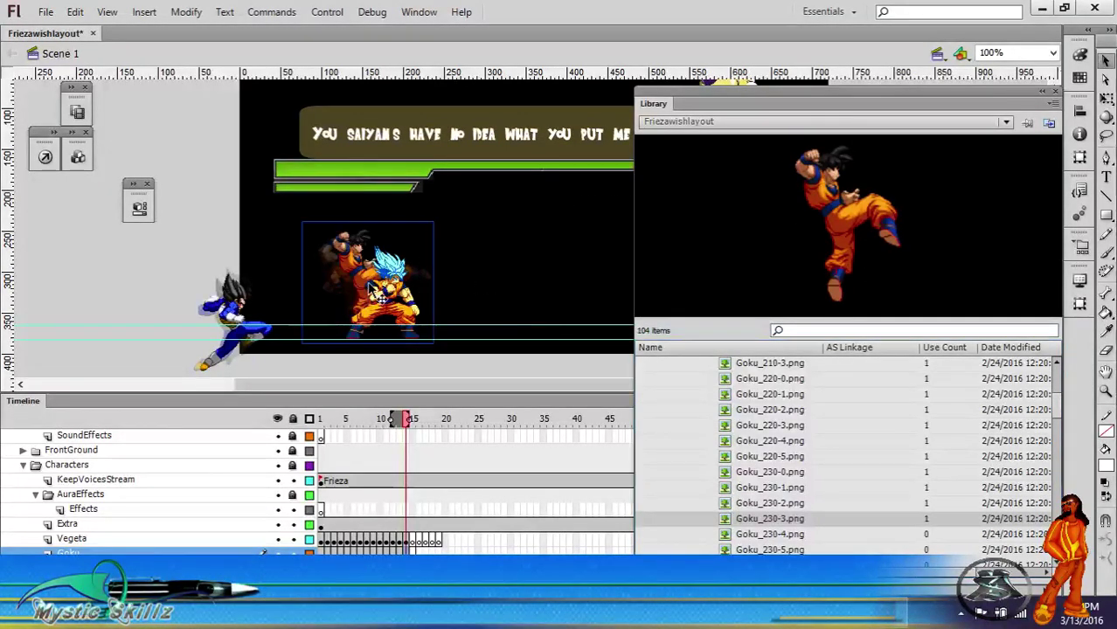
{"action": "left_click", "coordinate": [341, 266]}
{"action": "left_click_drag", "start_coordinate": [371, 331], "coordinate": [523, 300]}
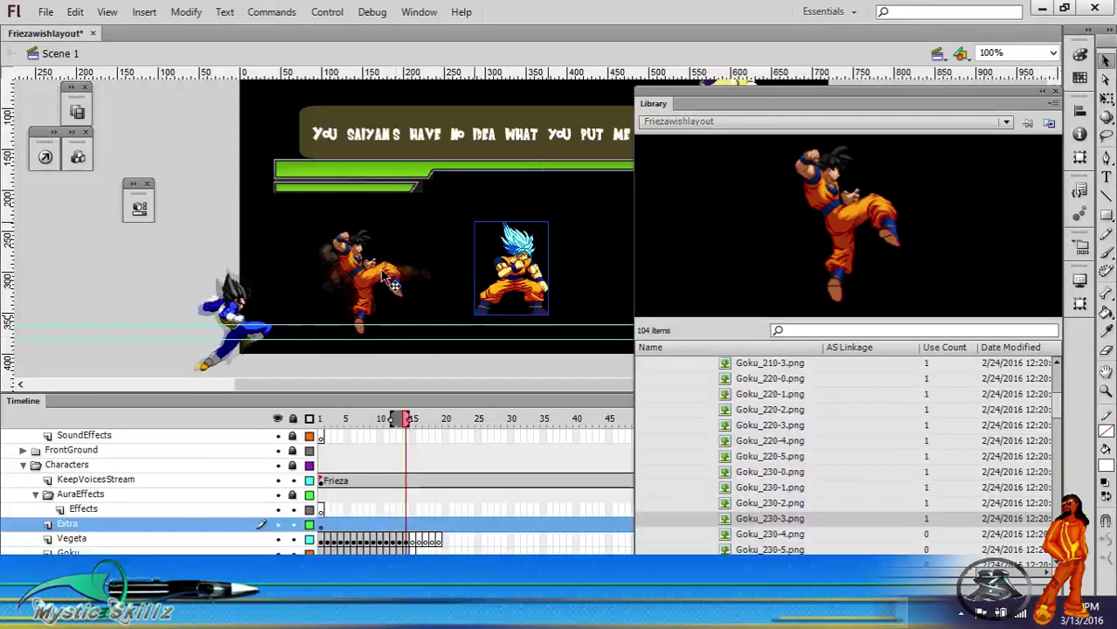
{"action": "left_click", "coordinate": [385, 284]}
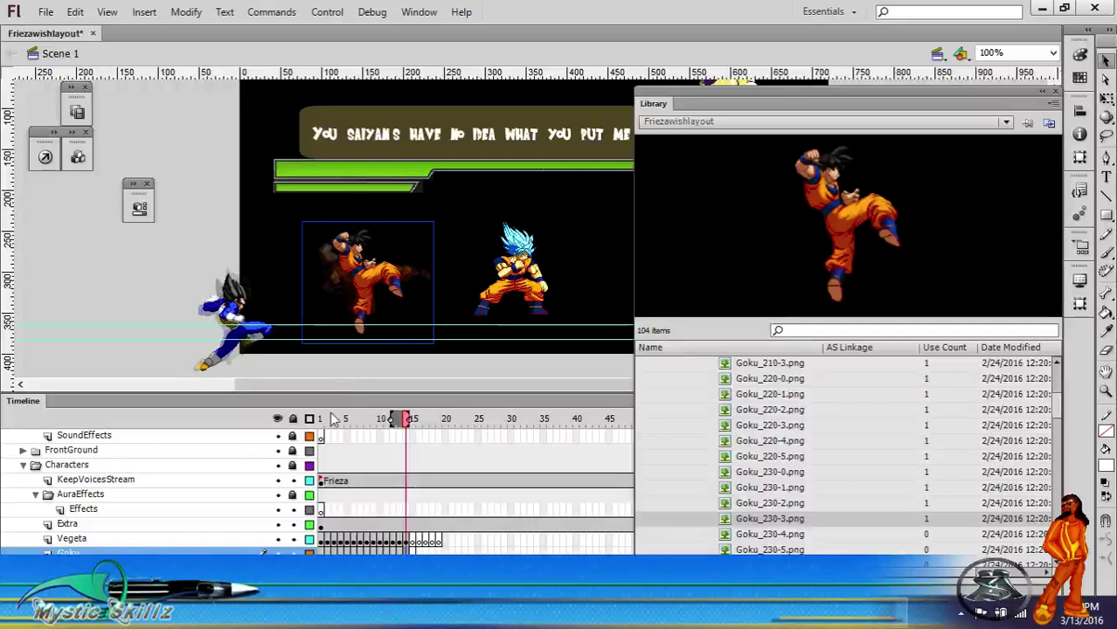
Step: In frame 1, reposition the Vegeta and Goku sprites in mid-air, facing each other just outside the stage
{"action": "left_click", "coordinate": [320, 540]}
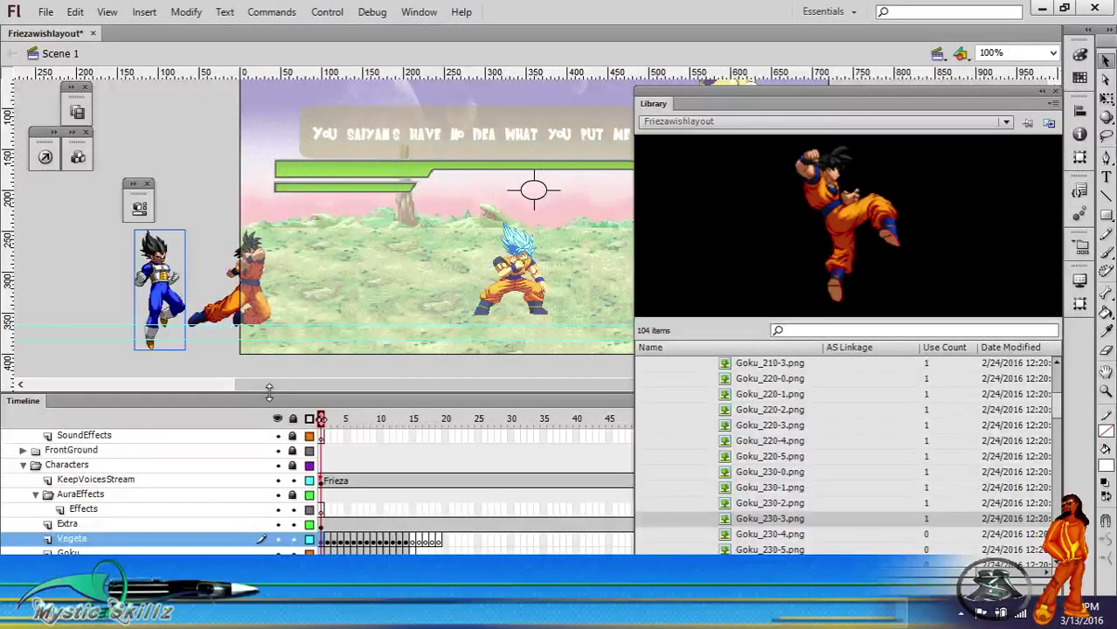
{"action": "left_click_drag", "start_coordinate": [247, 386], "coordinate": [208, 389]}
{"action": "left_click_drag", "start_coordinate": [243, 331], "coordinate": [208, 308]}
{"action": "left_click", "coordinate": [278, 323]}
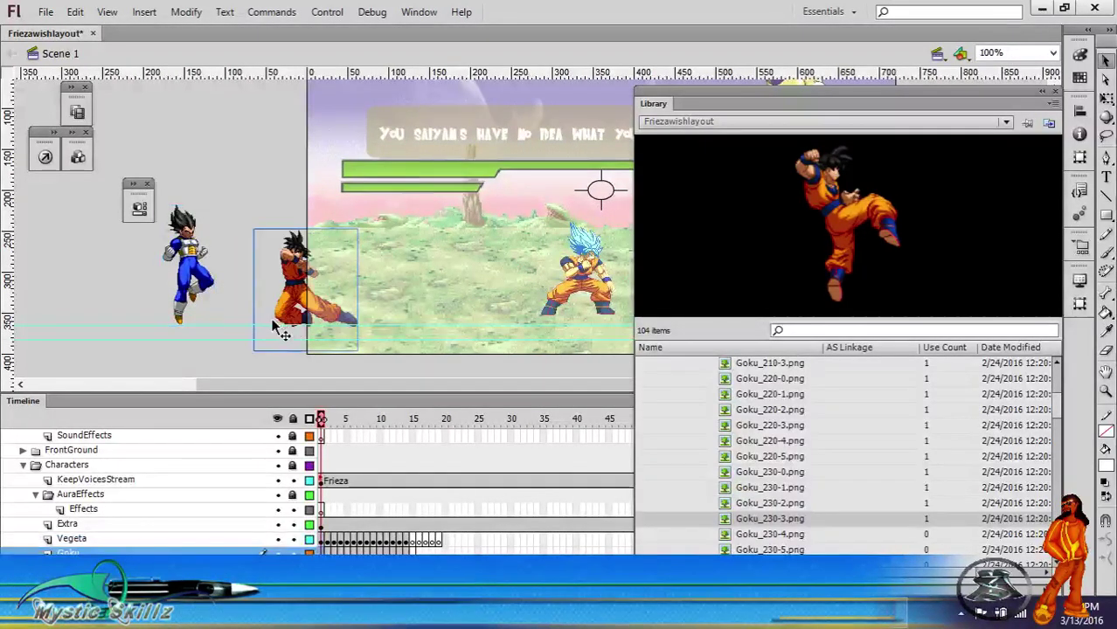
{"action": "left_click_drag", "start_coordinate": [273, 322], "coordinate": [245, 303]}
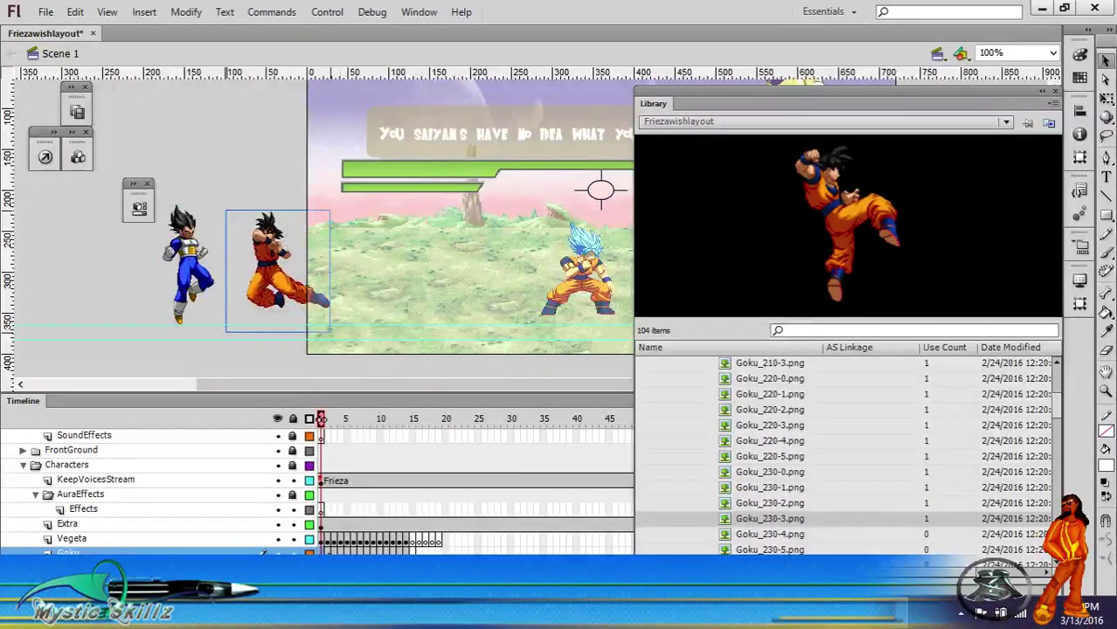
Step: Extend Vegeta's and Goku's first poses by one frame each and shift Goku closer to Vegeta
{"action": "left_click", "coordinate": [324, 542]}
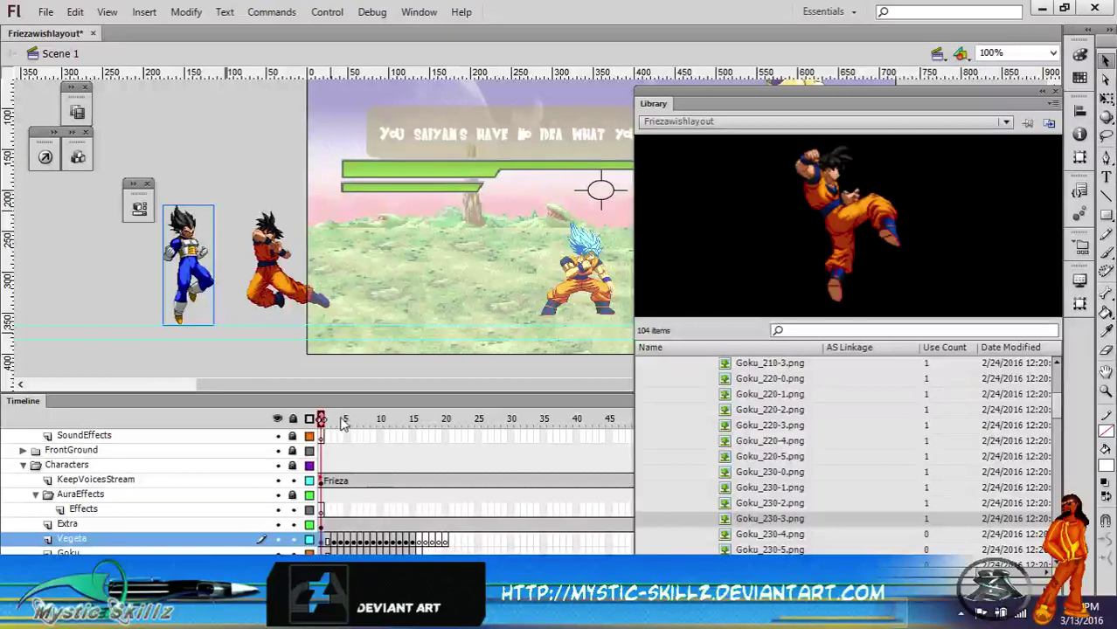
{"action": "left_click_drag", "start_coordinate": [323, 421], "coordinate": [337, 420]}
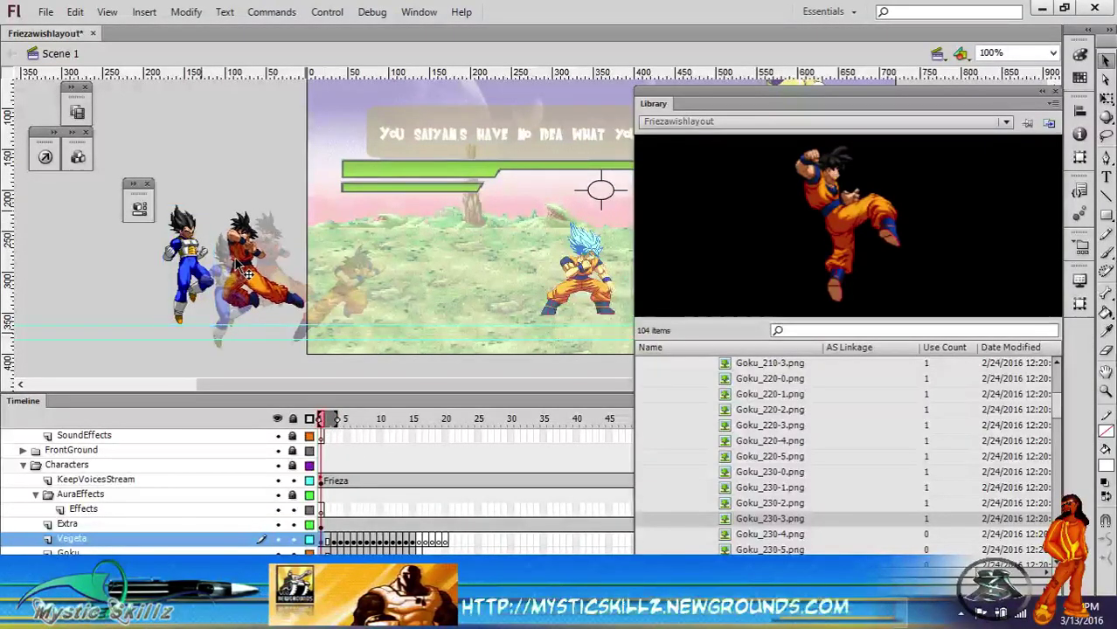
{"action": "left_click", "coordinate": [249, 276]}
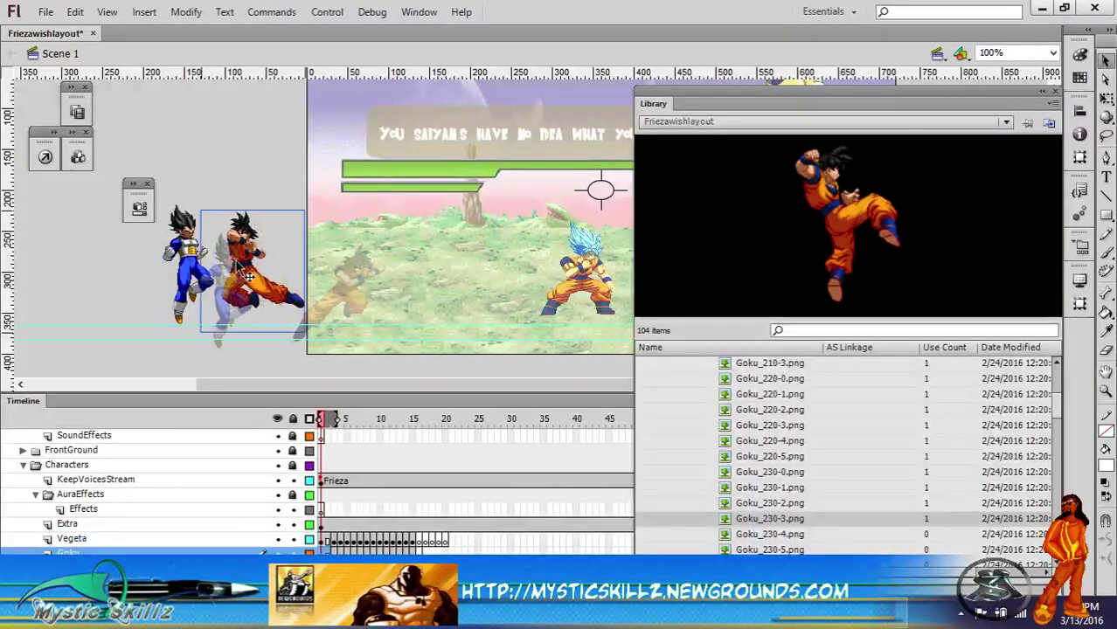
Step: In frame 3, move Vegeta and Goku up into a mid-air face-off outside the stage and extend the poses by one frame
{"action": "left_click", "coordinate": [337, 540]}
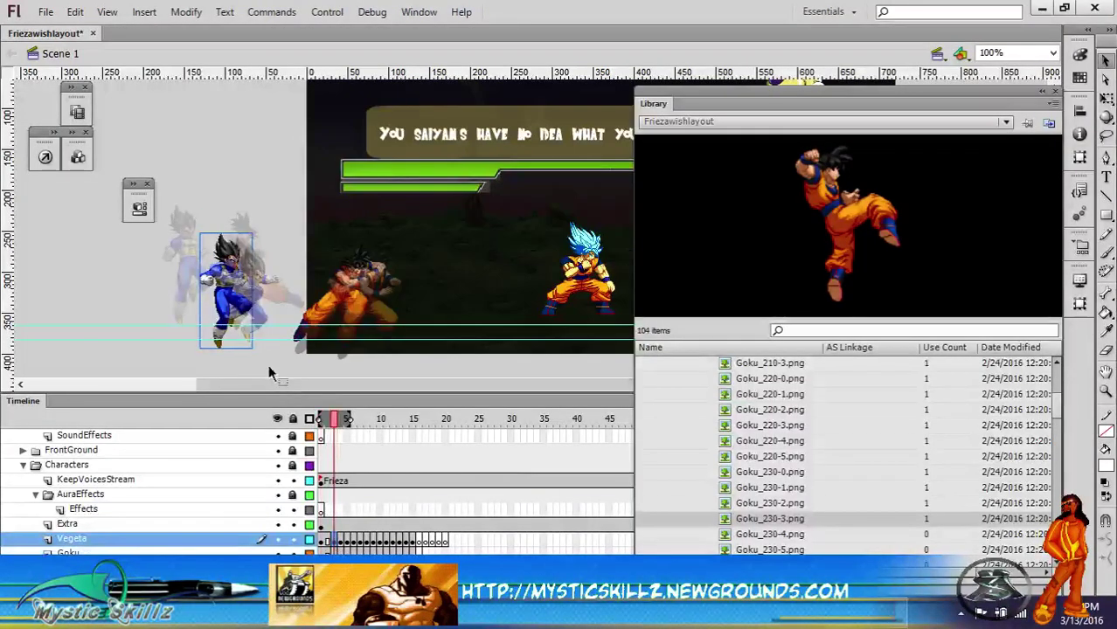
{"action": "left_click_drag", "start_coordinate": [315, 389], "coordinate": [262, 390]}
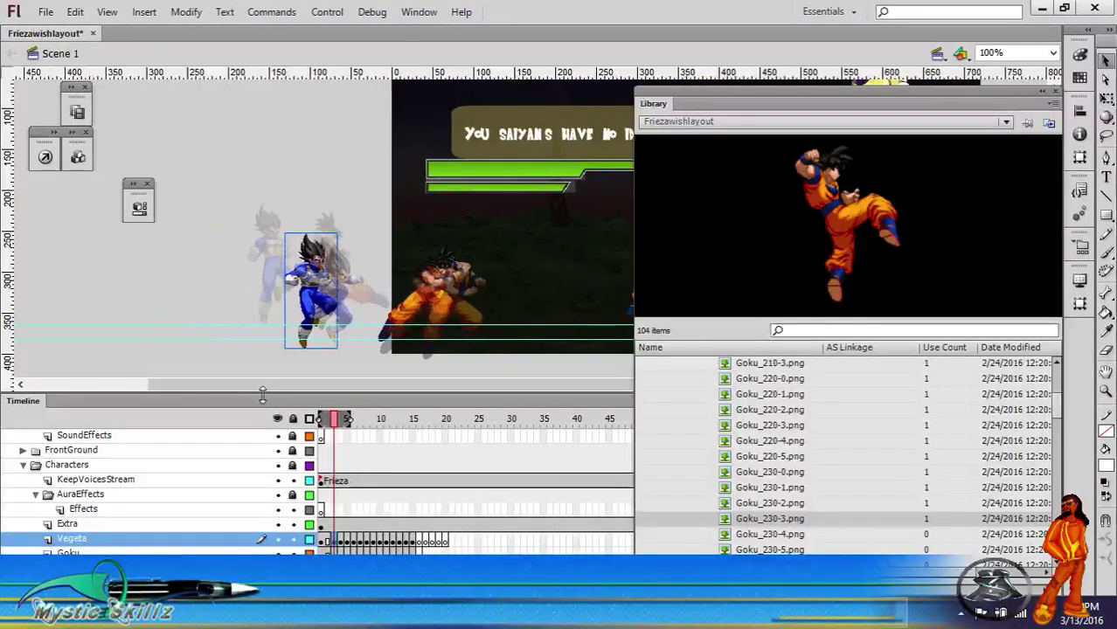
{"action": "left_click_drag", "start_coordinate": [304, 341], "coordinate": [263, 313]}
{"action": "key", "text": "F5"}
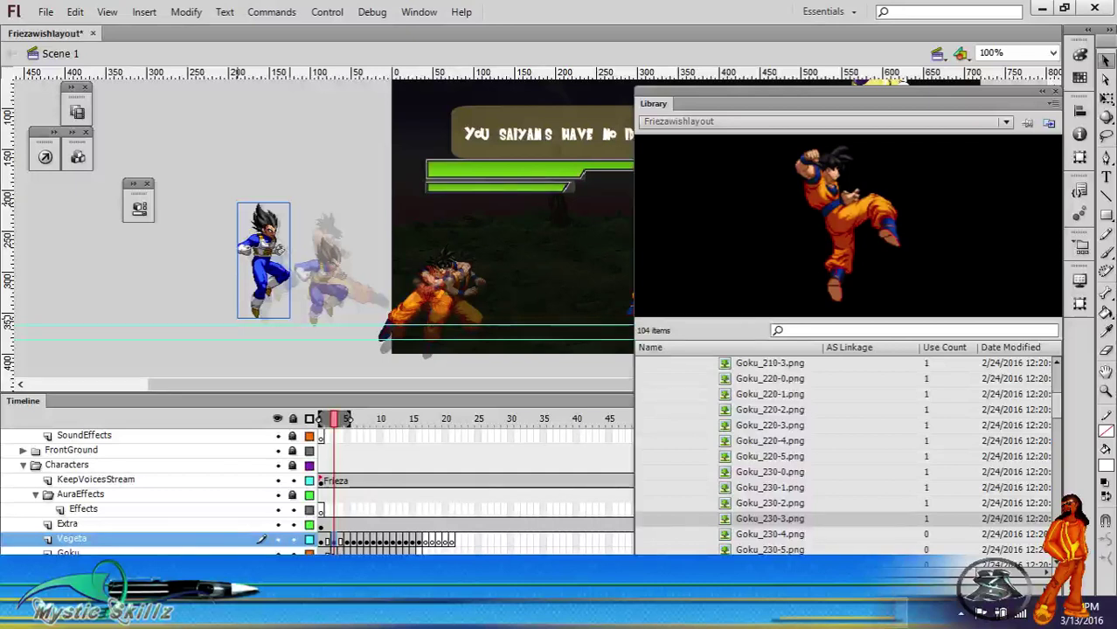
{"action": "left_click", "coordinate": [70, 553]}
{"action": "left_click_drag", "start_coordinate": [445, 319], "coordinate": [357, 291]}
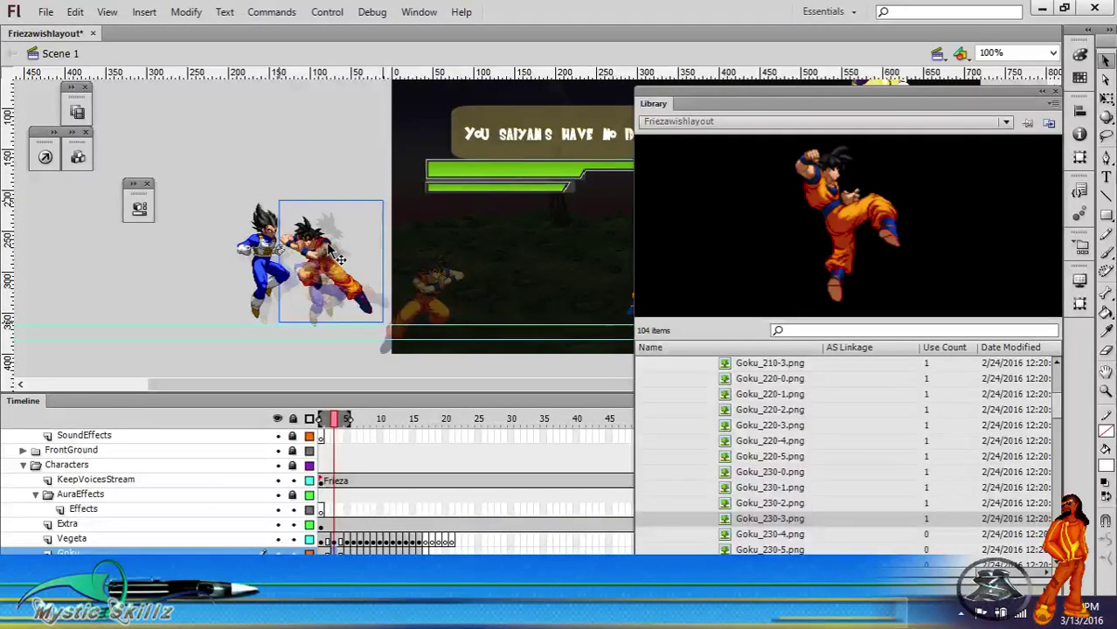
{"action": "left_click_drag", "start_coordinate": [334, 256], "coordinate": [340, 257]}
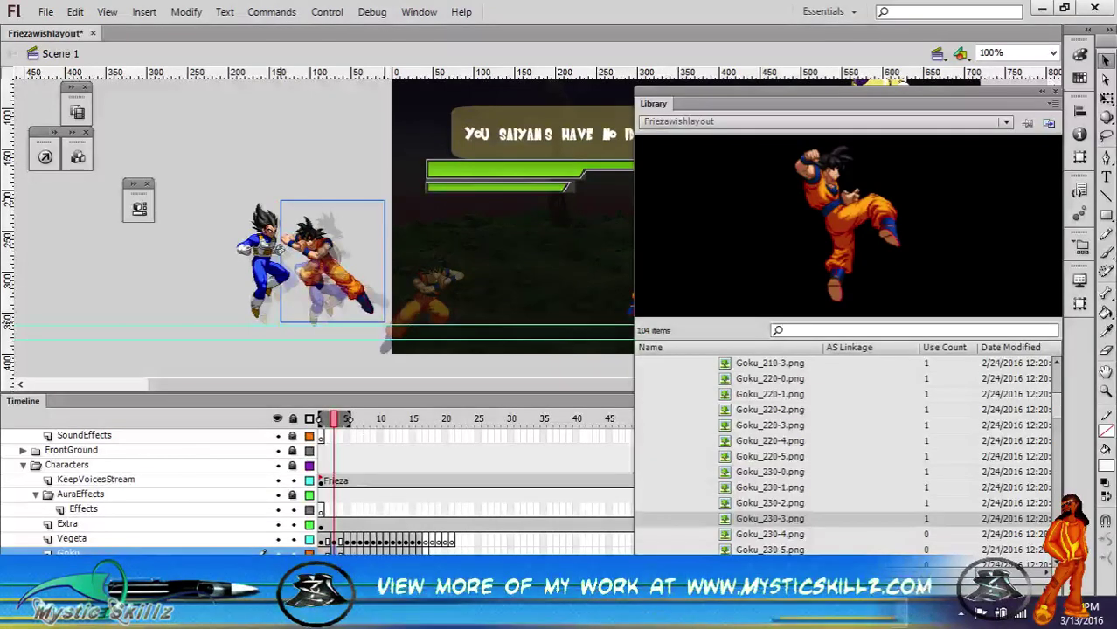
Step: In frame 5, raise Vegeta and Goku to match their previous mid-air positions and hold Vegeta's pose for an extra frame
{"action": "left_click", "coordinate": [347, 542]}
{"action": "left_click_drag", "start_coordinate": [321, 315], "coordinate": [247, 283]}
{"action": "left_click", "coordinate": [428, 320]}
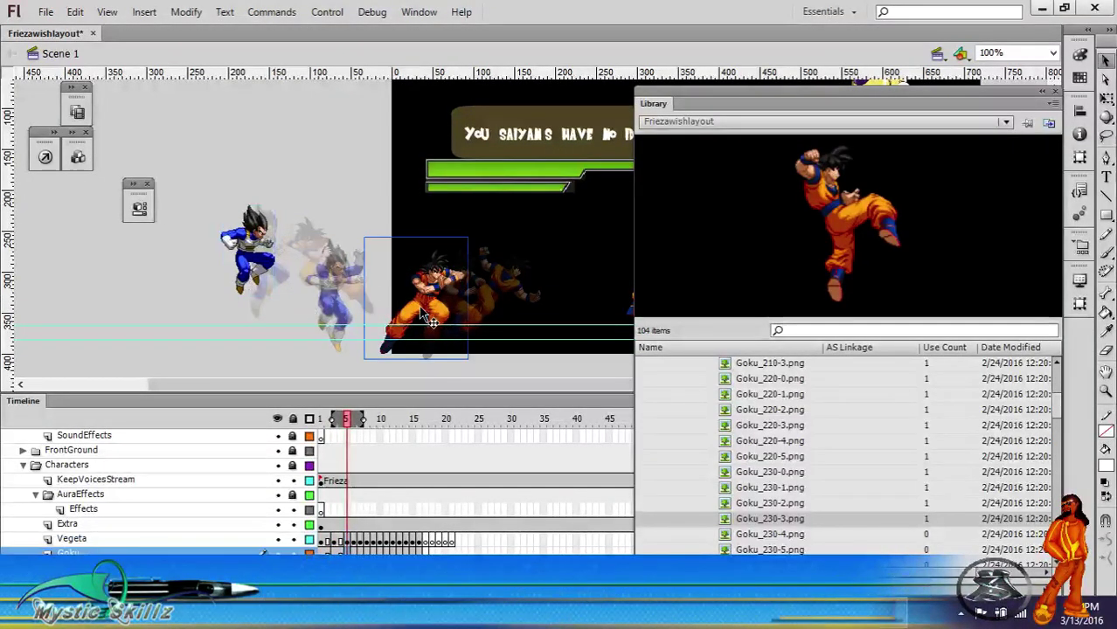
{"action": "left_click_drag", "start_coordinate": [440, 325], "coordinate": [335, 284]}
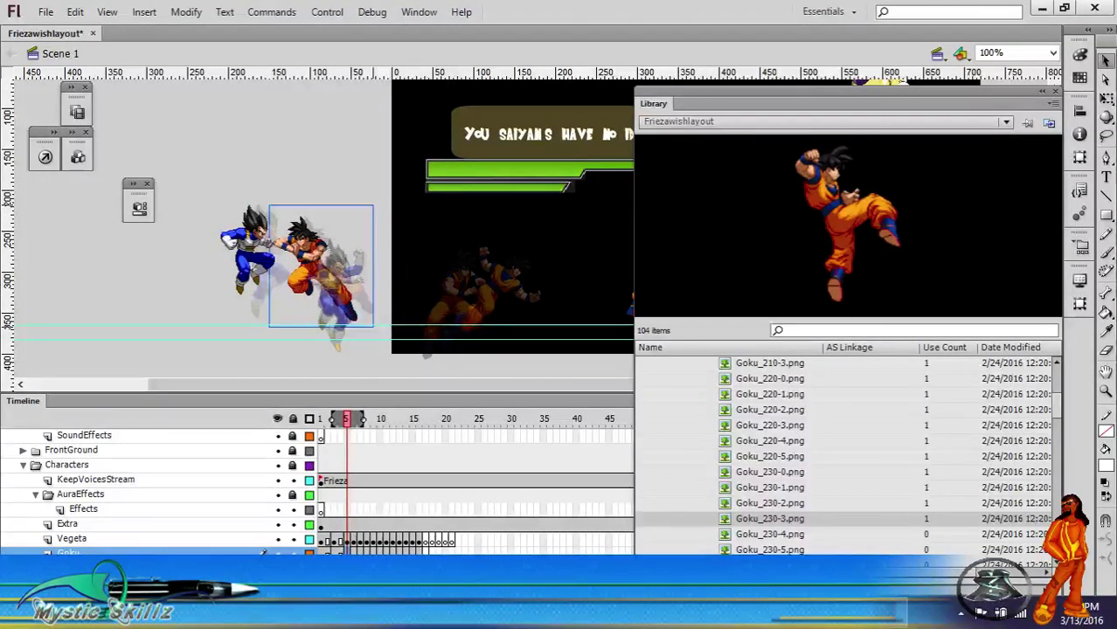
{"action": "left_click", "coordinate": [350, 542]}
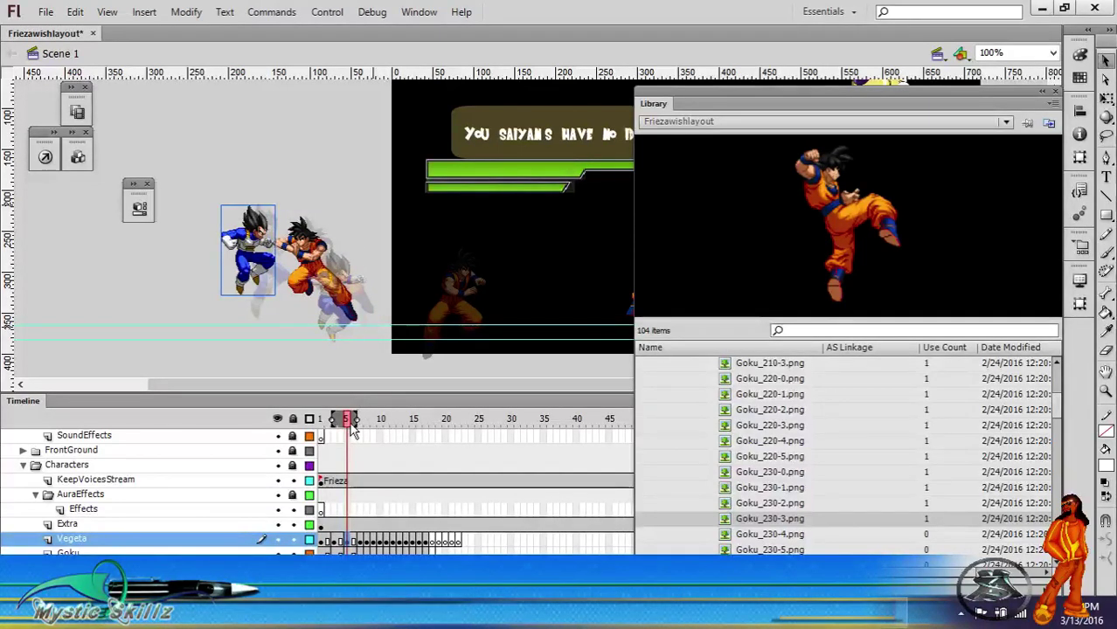
Step: In frame 7, line up Vegeta and Goku with the onion-skinned mid-air poses and hold Vegeta's pose one frame longer
{"action": "mouse_move", "coordinate": [350, 420]}
{"action": "left_mouse_down"}
{"action": "mouse_move", "coordinate": [328, 420]}
{"action": "mouse_move", "coordinate": [361, 429]}
{"action": "left_mouse_up"}
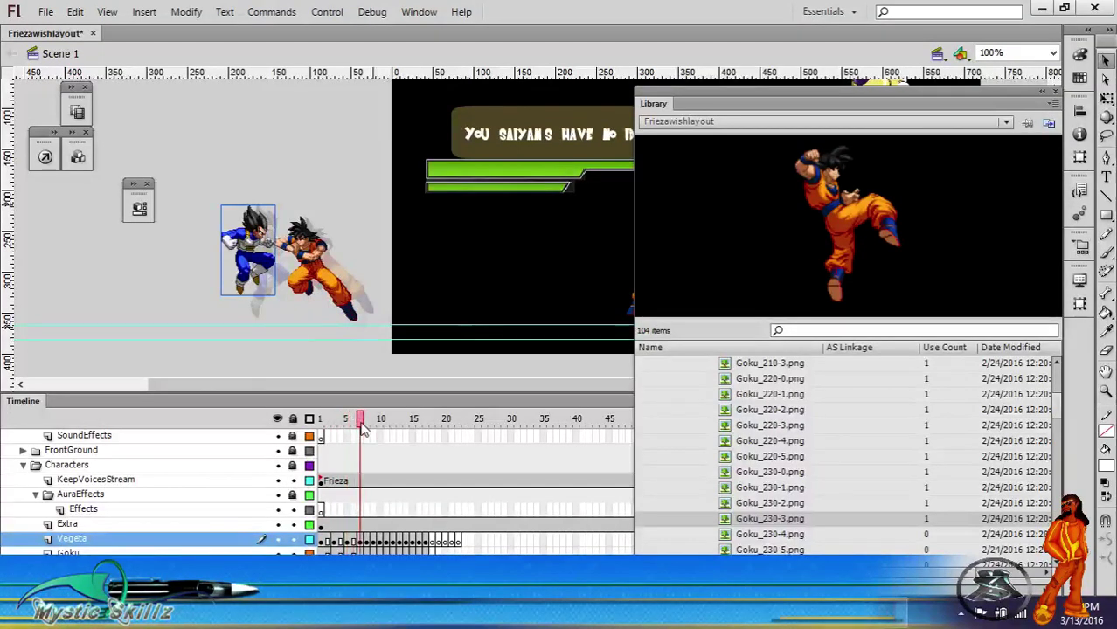
{"action": "left_click_drag", "start_coordinate": [256, 281], "coordinate": [243, 272]}
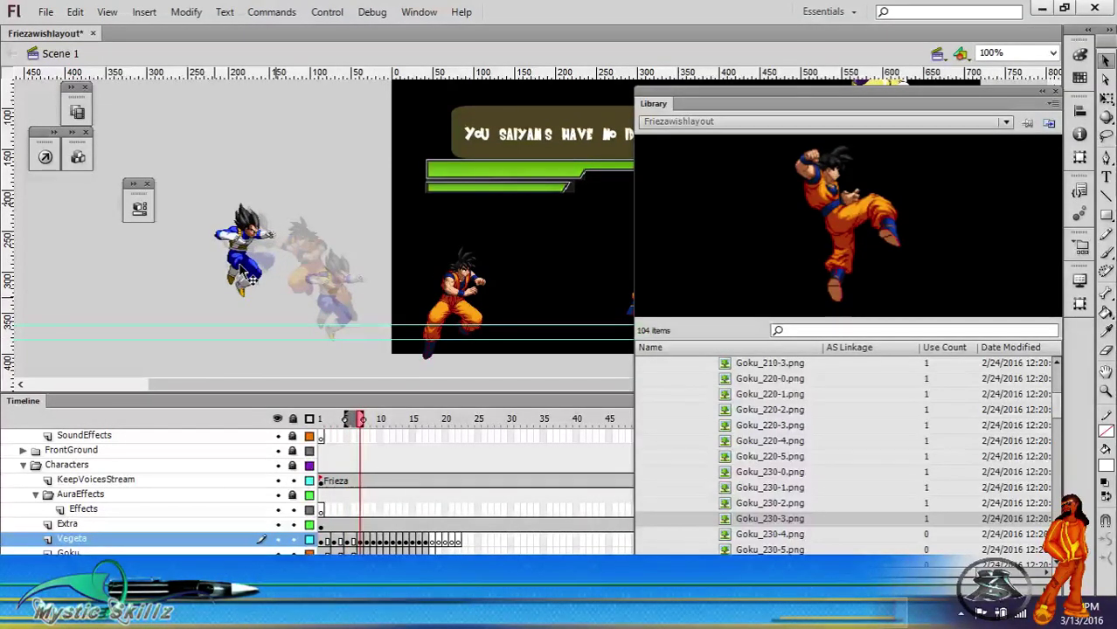
{"action": "left_click", "coordinate": [483, 308]}
{"action": "left_click_drag", "start_coordinate": [483, 311], "coordinate": [337, 282]}
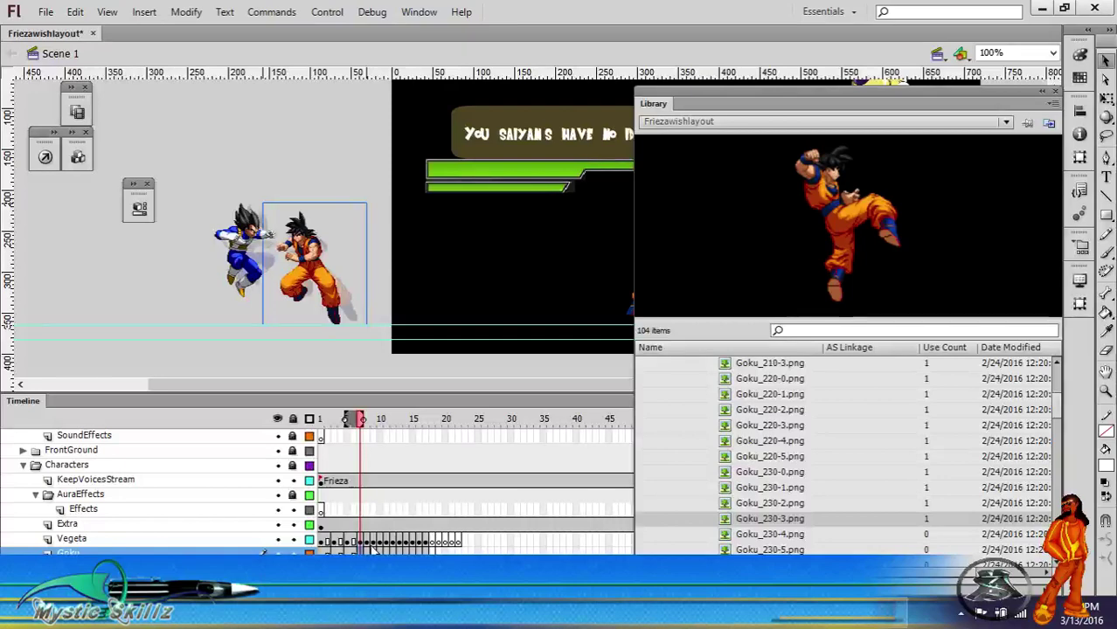
{"action": "left_click", "coordinate": [244, 249]}
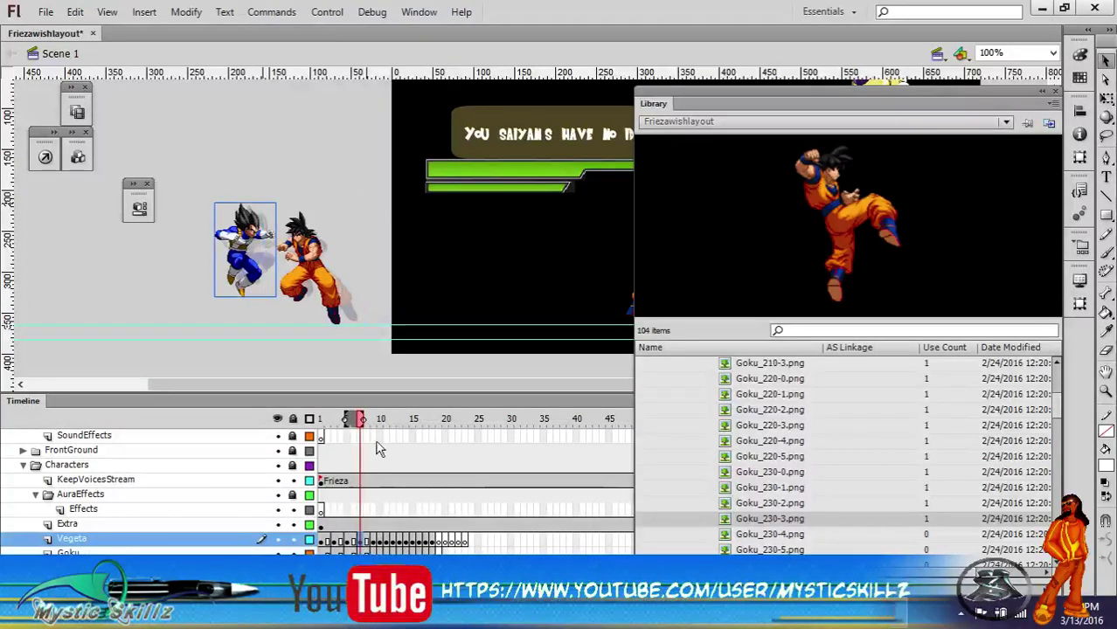
Step: Return to frame 1 and make room for the timeline by enlarging it and collapsing the library
{"action": "left_click_drag", "start_coordinate": [361, 420], "coordinate": [326, 424]}
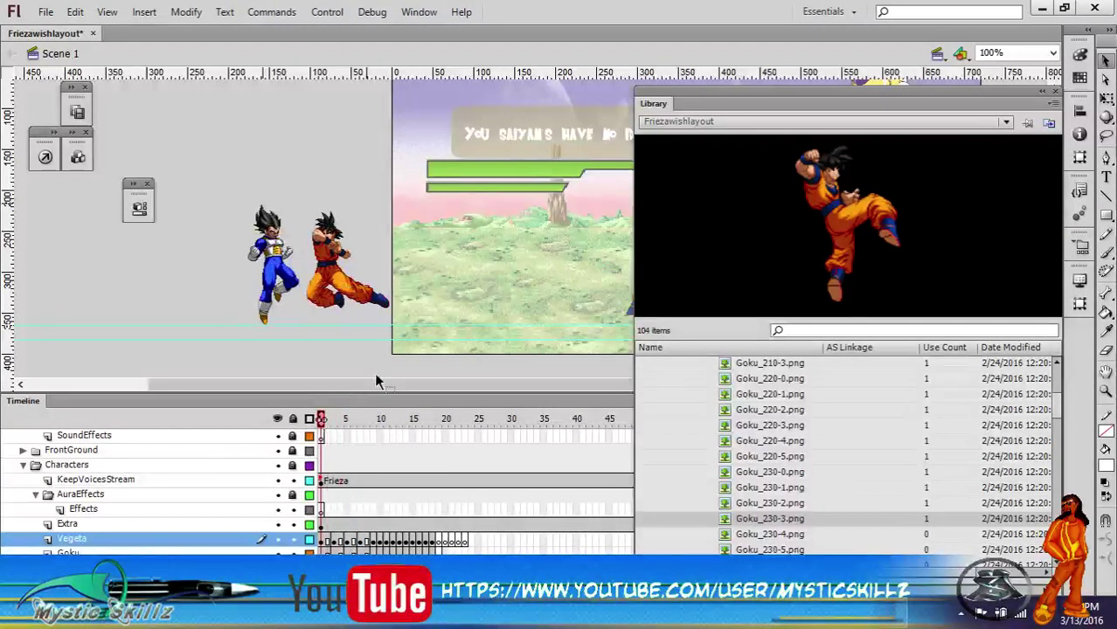
{"action": "left_click_drag", "start_coordinate": [369, 384], "coordinate": [347, 385]}
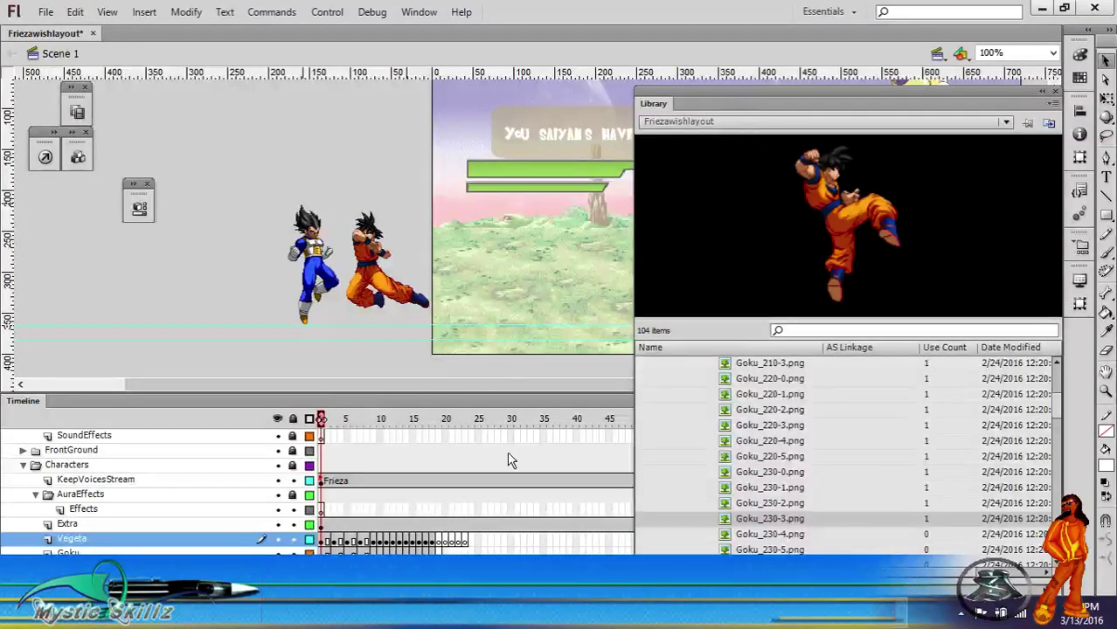
{"action": "scroll", "coordinate": [507, 472], "scroll_direction": "down", "scroll_amount": 2}
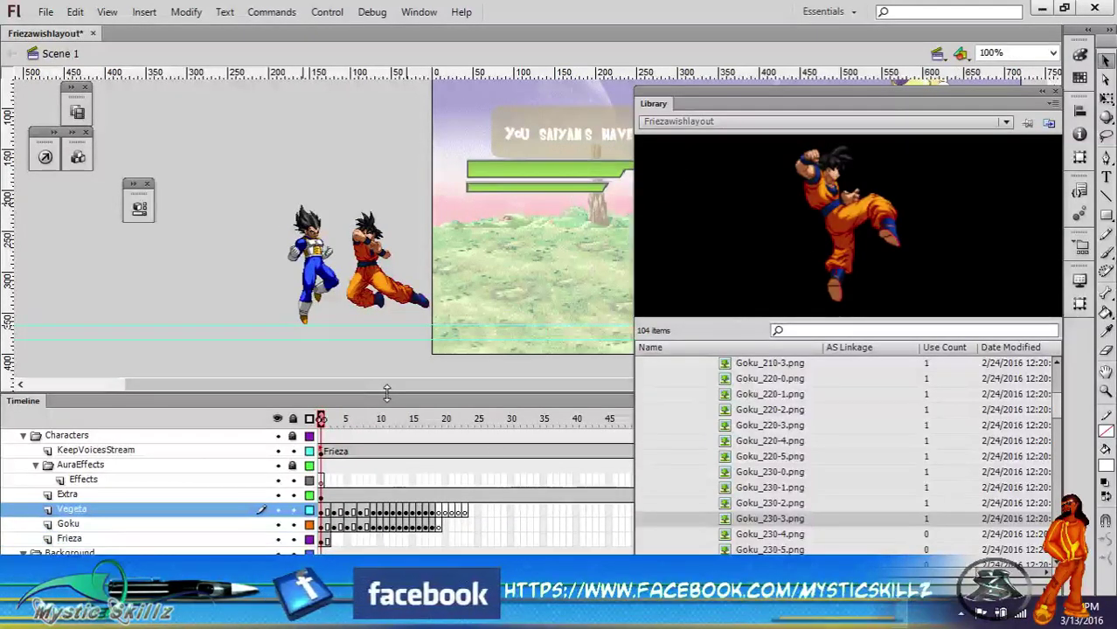
{"action": "left_click_drag", "start_coordinate": [500, 393], "coordinate": [521, 305]}
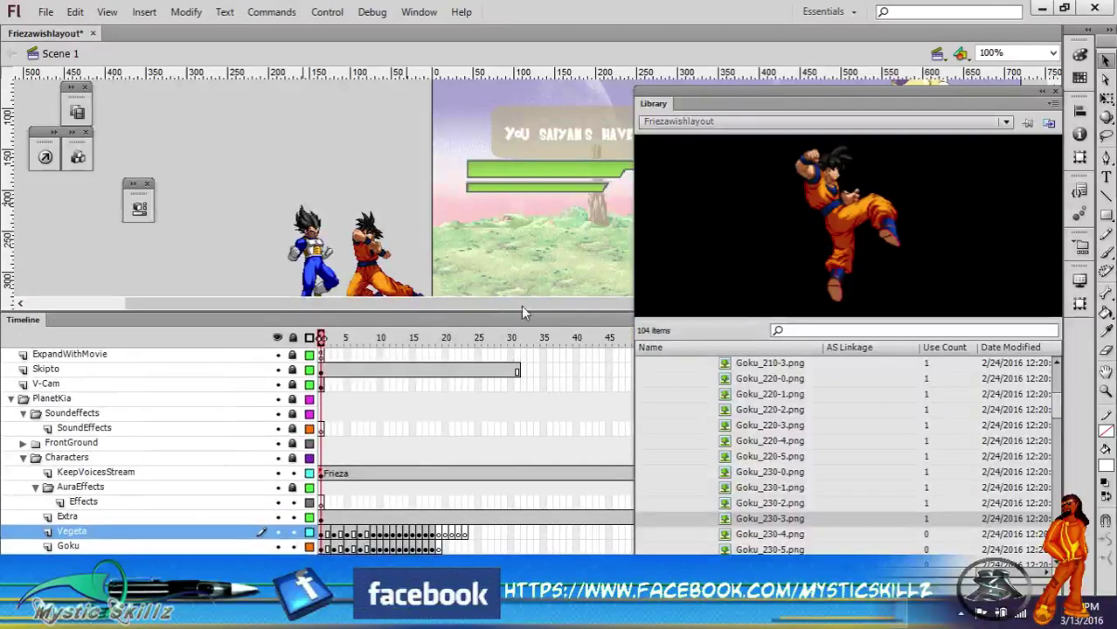
{"action": "left_click", "coordinate": [1055, 91]}
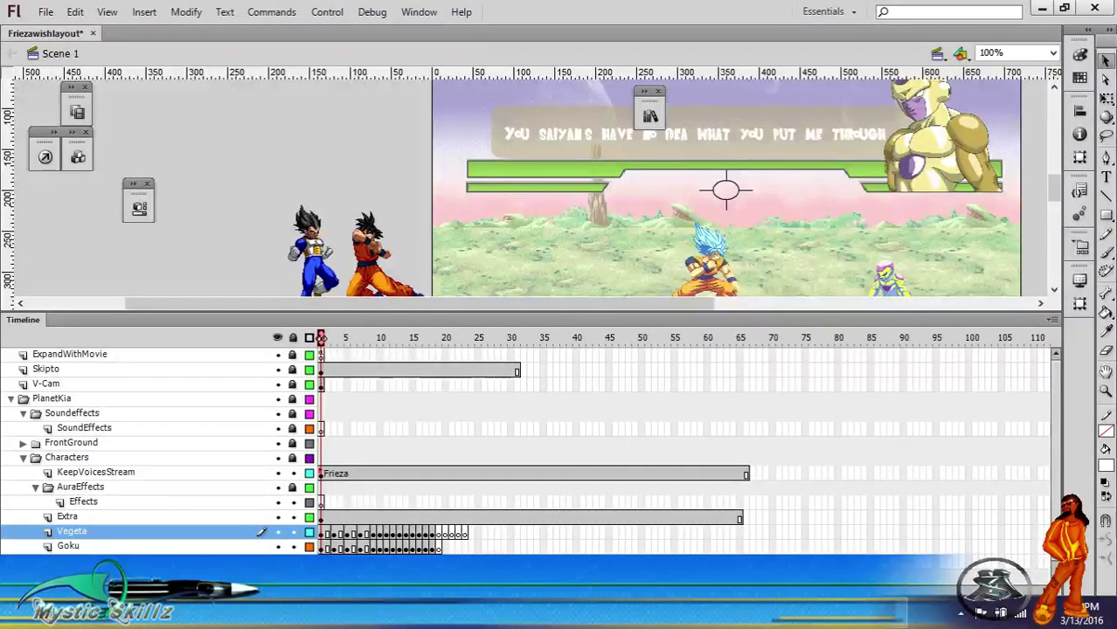
Step: Switch to Open Broadcaster Software, turn off the Add and Banner sources of the Stream scene, and minimize it
{"action": "left_click", "coordinate": [479, 511]}
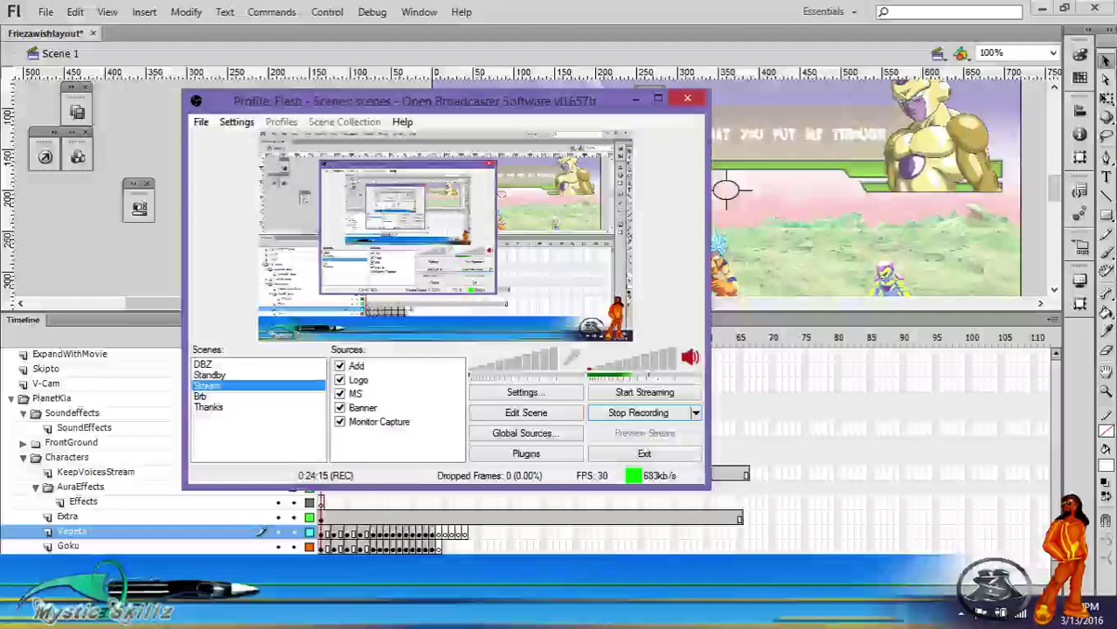
{"action": "left_click", "coordinate": [339, 368]}
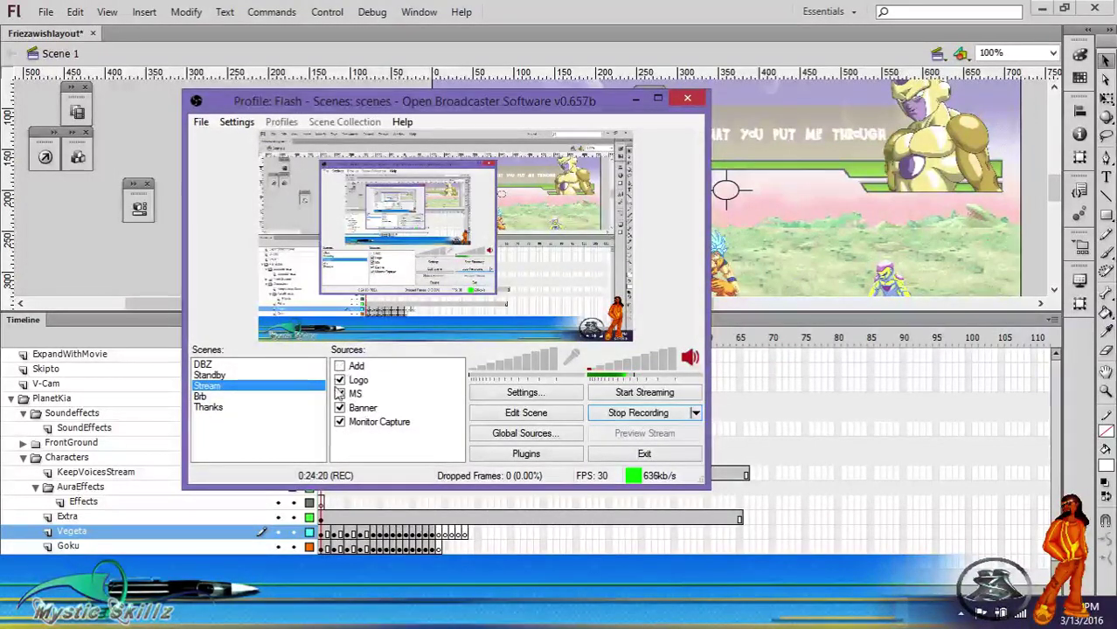
{"action": "left_click", "coordinate": [339, 408]}
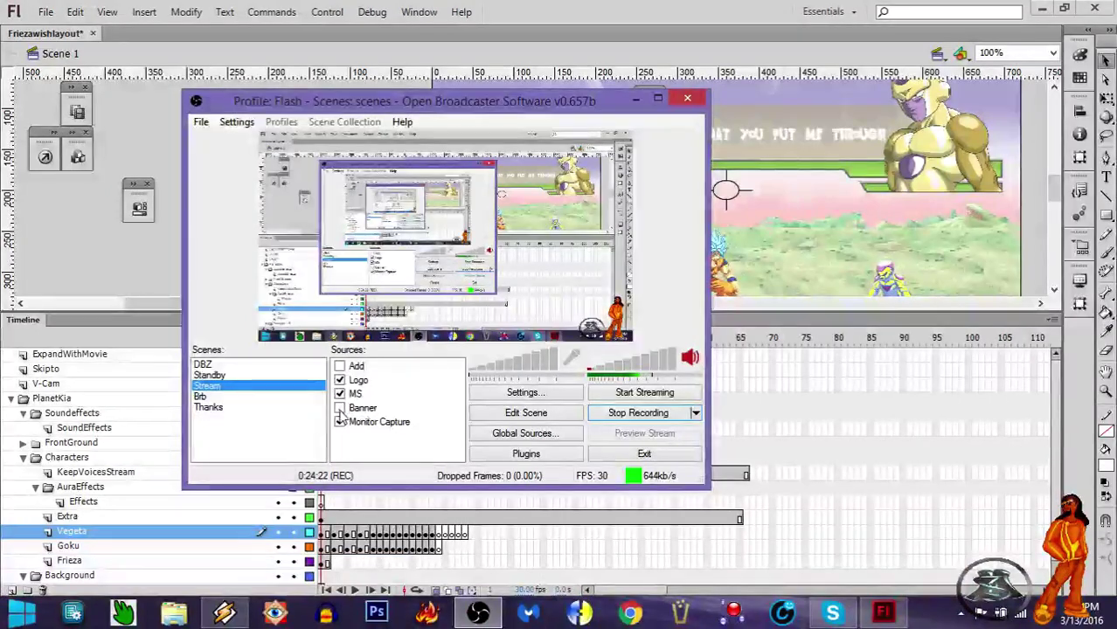
{"action": "left_click", "coordinate": [638, 98]}
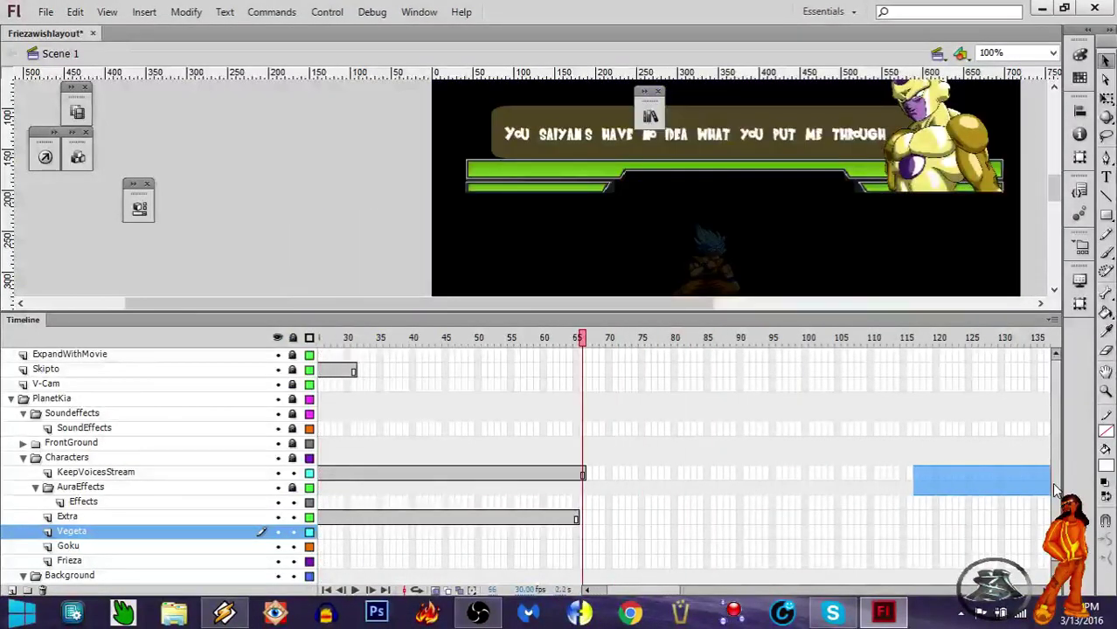
Step: Collapse the AuraEffects, Characters and Soundeffects layer folders in the timeline
{"action": "scroll", "coordinate": [643, 591], "scroll_direction": "left", "scroll_amount": 3}
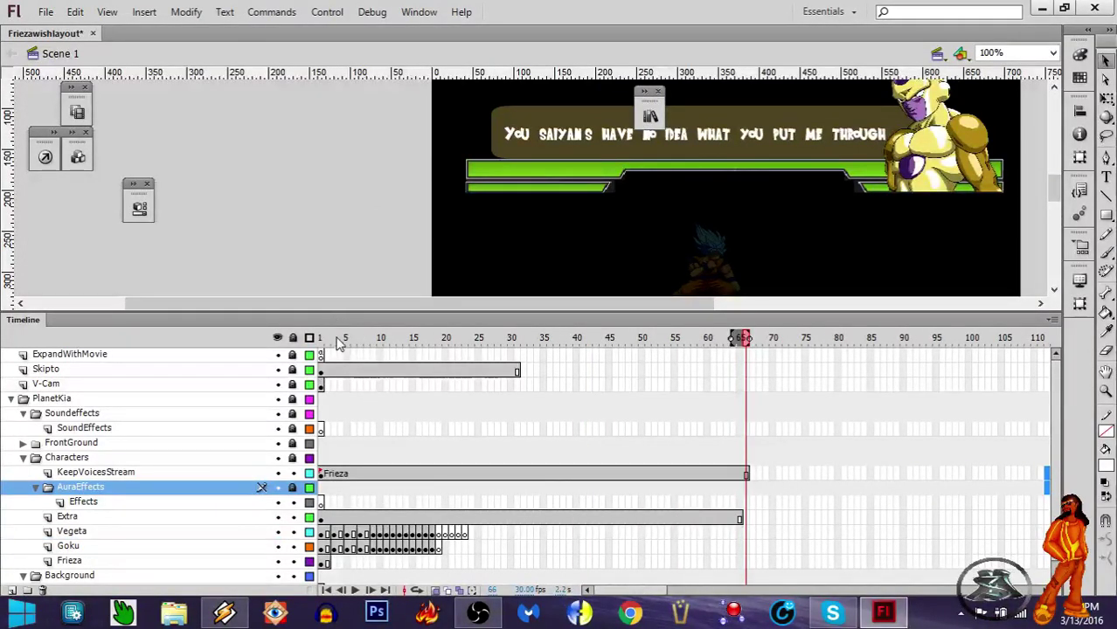
{"action": "left_click", "coordinate": [334, 339]}
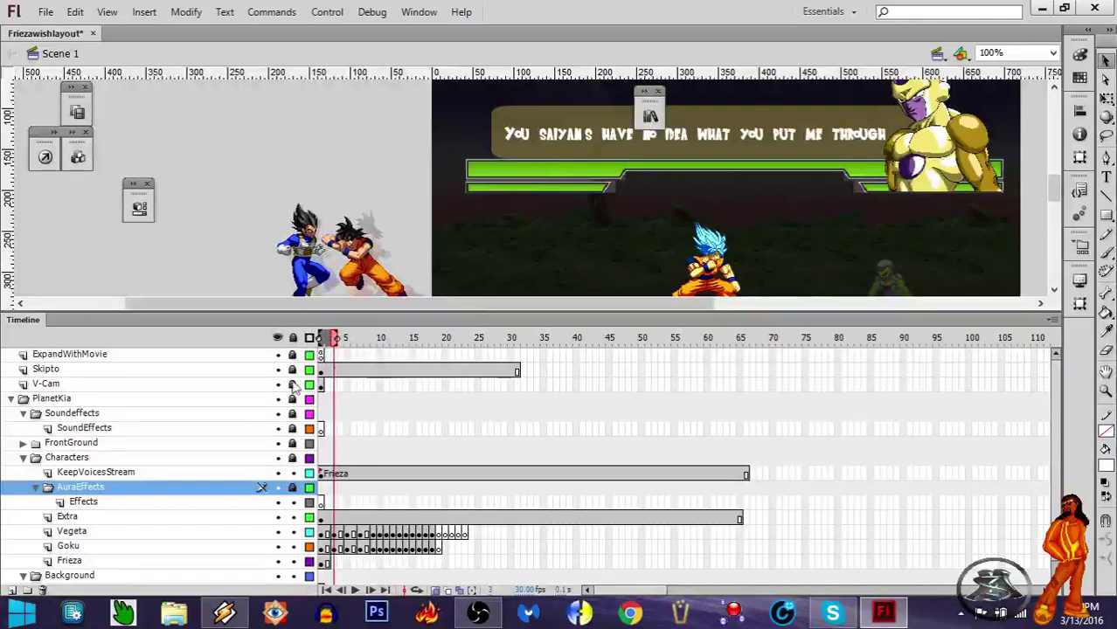
{"action": "scroll", "coordinate": [190, 472], "scroll_direction": "down", "scroll_amount": 1}
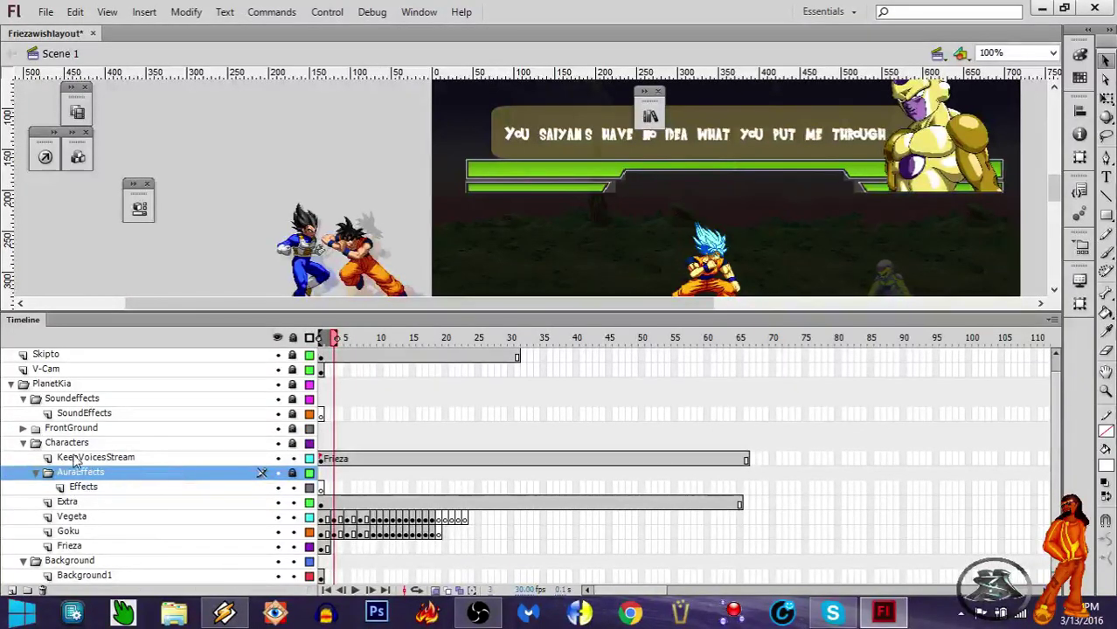
{"action": "left_click", "coordinate": [36, 473]}
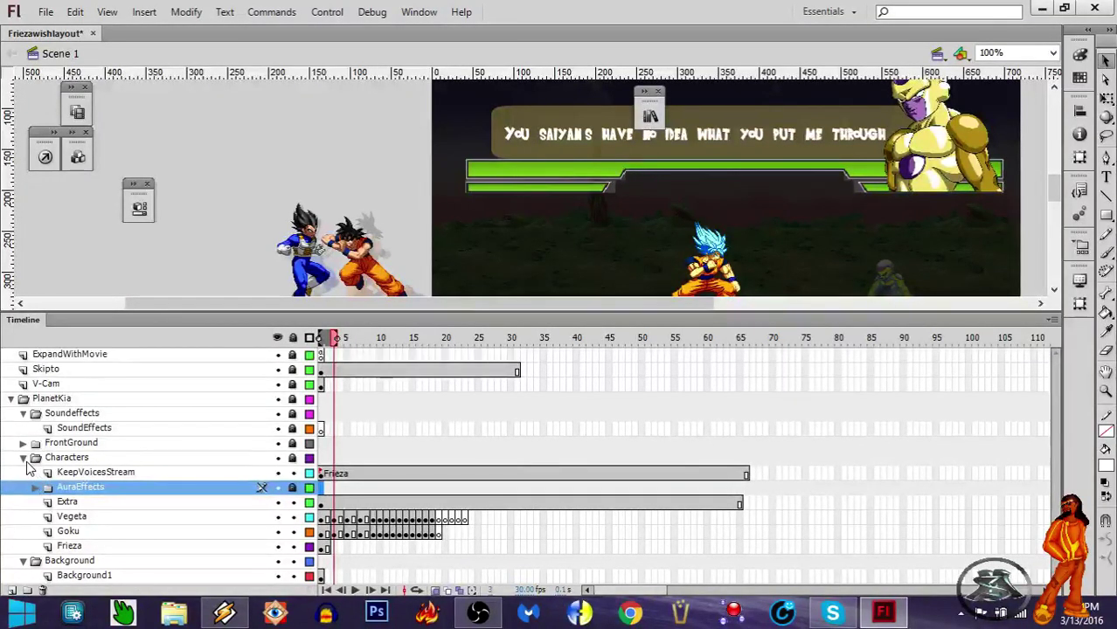
{"action": "left_click", "coordinate": [25, 462]}
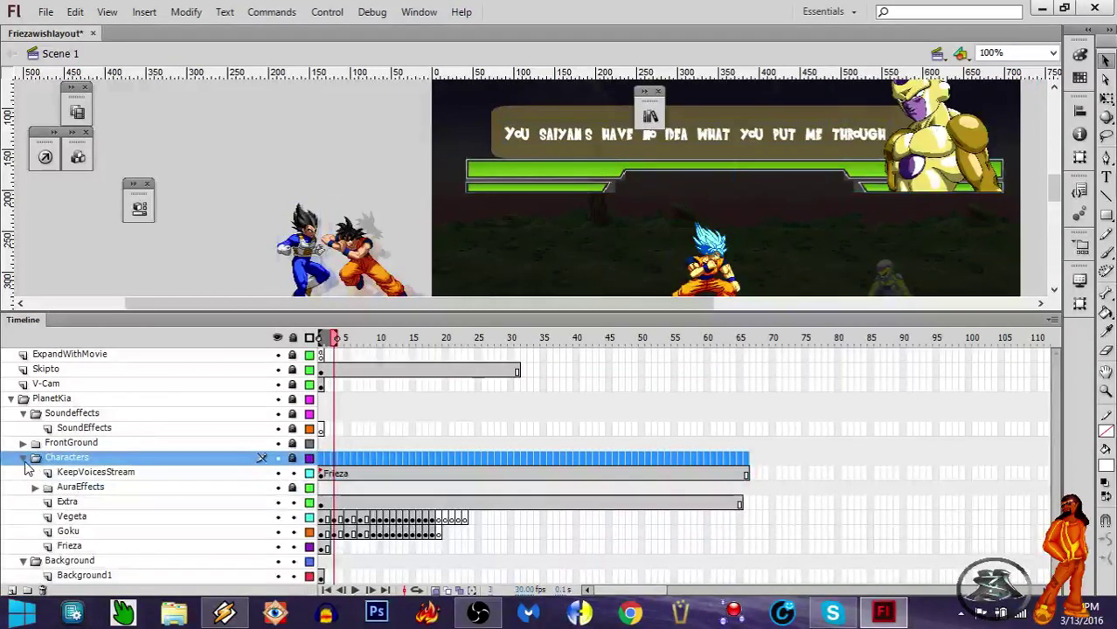
{"action": "left_click", "coordinate": [24, 458]}
{"action": "left_click", "coordinate": [25, 414]}
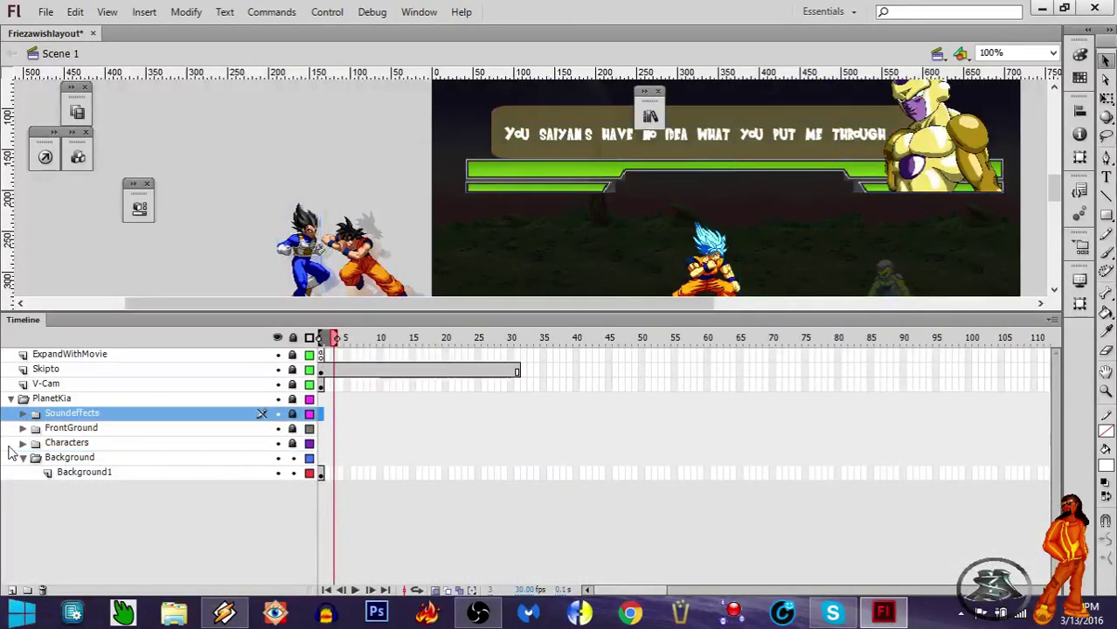
Step: Expand the Characters layer folder and its AuraEffects subfolder, and collapse the Background folder
{"action": "left_click", "coordinate": [12, 401]}
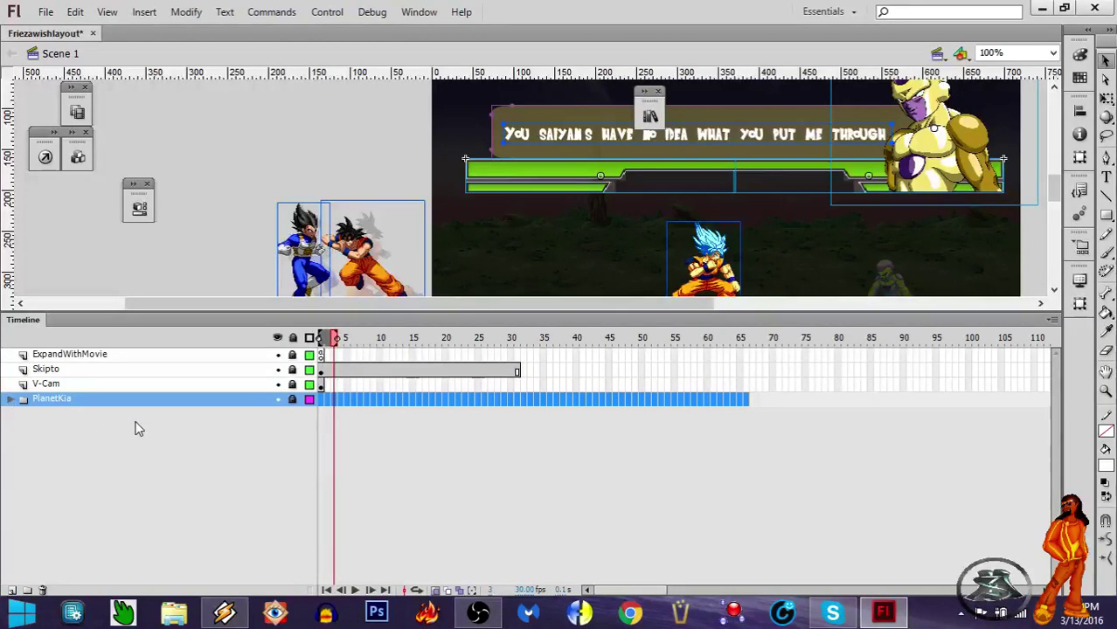
{"action": "left_click", "coordinate": [9, 401]}
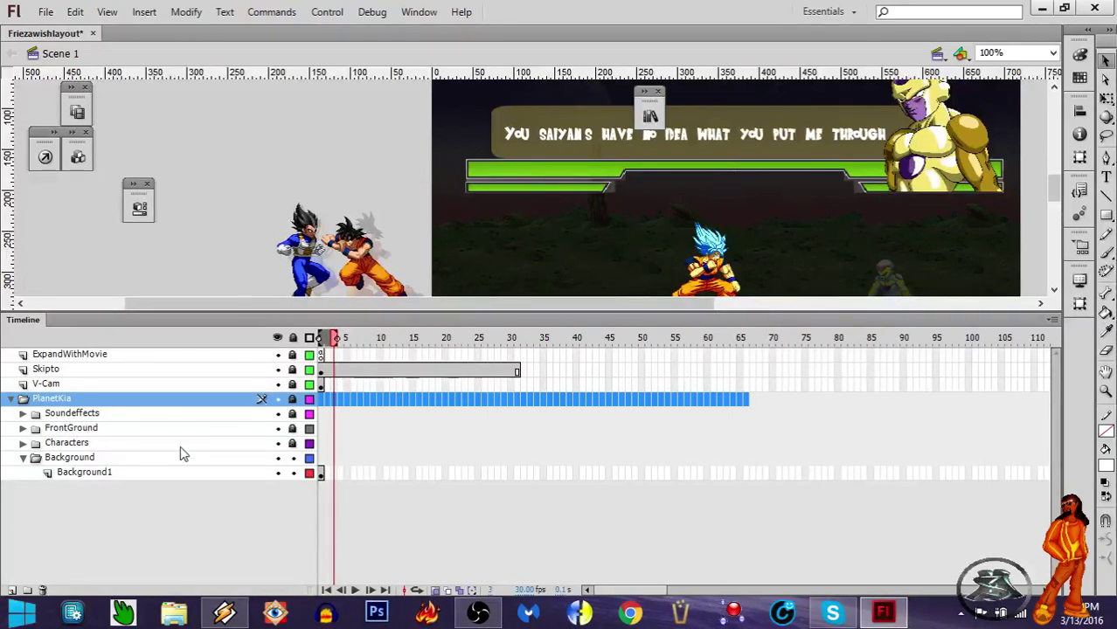
{"action": "left_click", "coordinate": [23, 446]}
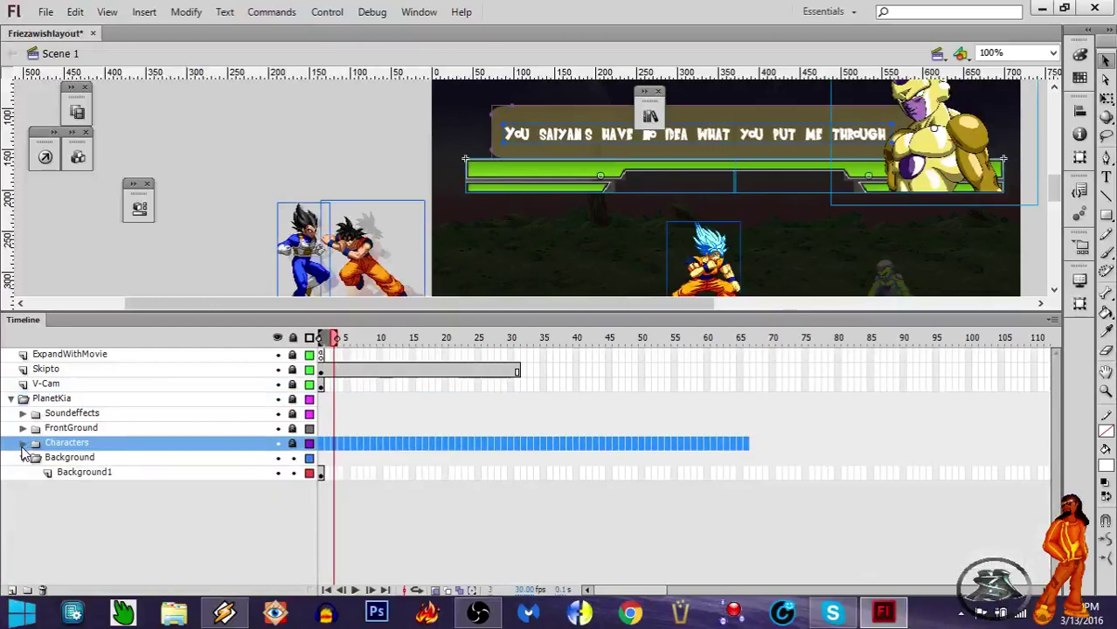
{"action": "left_click", "coordinate": [22, 444]}
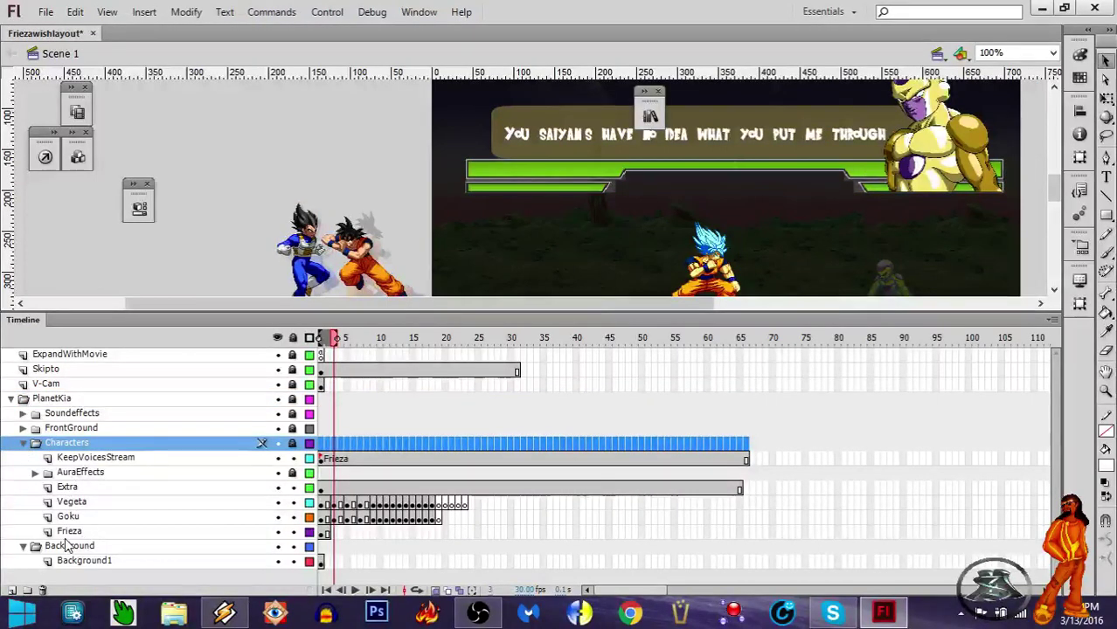
{"action": "left_click", "coordinate": [23, 548]}
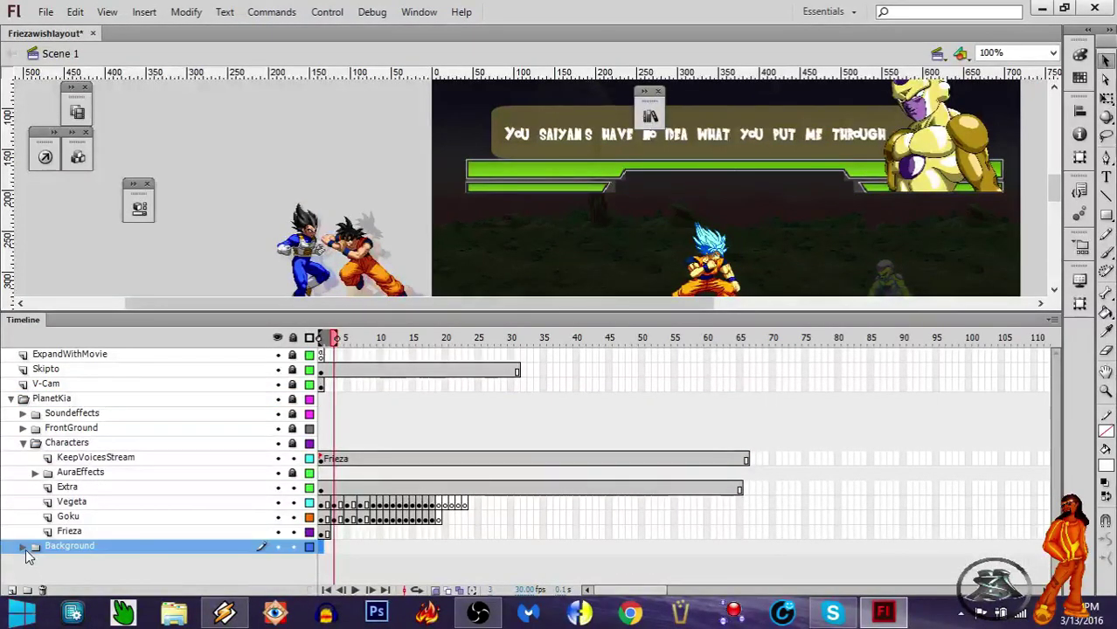
{"action": "left_click", "coordinate": [34, 473]}
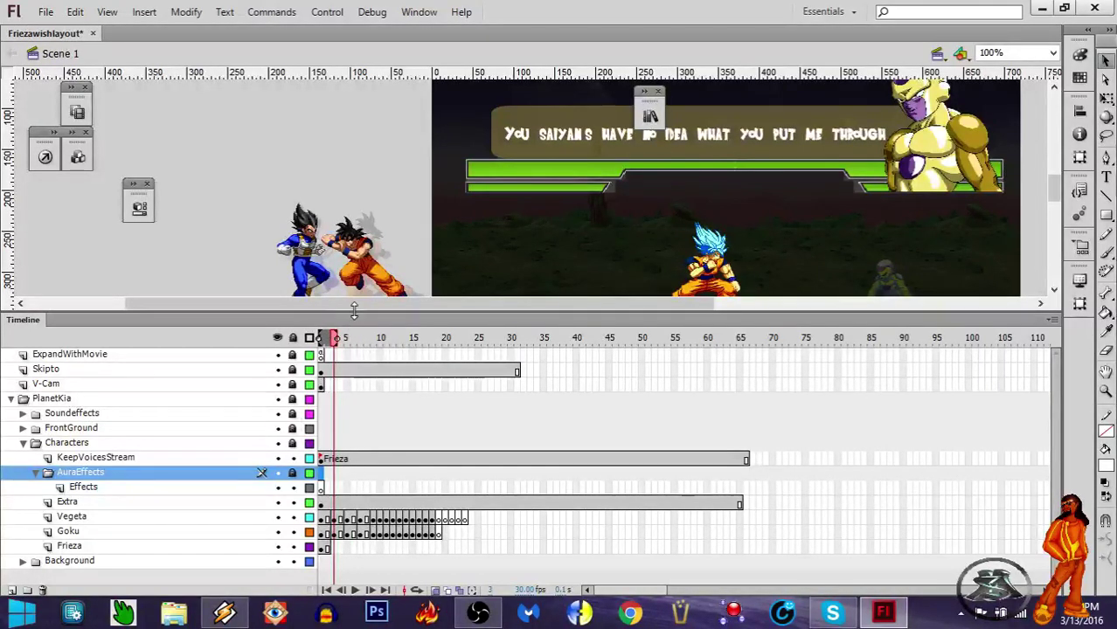
Step: On frame 9, move the Vegeta sprite onto his onion-skinned pose from frame 7, outside the stage
{"action": "left_click_drag", "start_coordinate": [353, 320], "coordinate": [353, 348]}
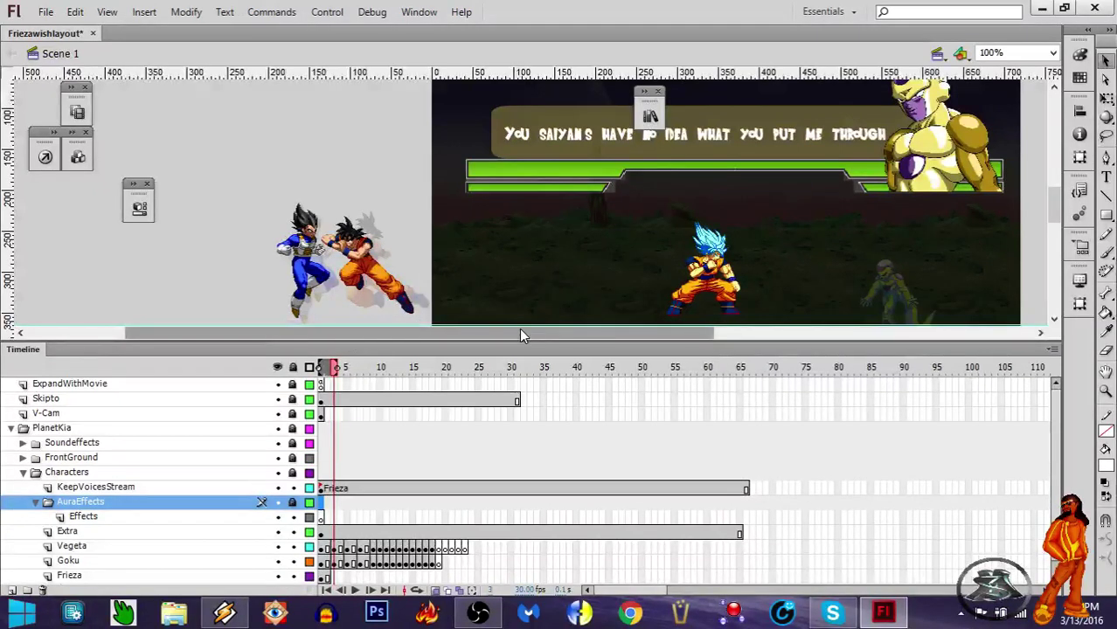
{"action": "left_click_drag", "start_coordinate": [519, 331], "coordinate": [470, 334]}
{"action": "mouse_move", "coordinate": [348, 374]}
{"action": "left_mouse_down"}
{"action": "mouse_move", "coordinate": [320, 369]}
{"action": "mouse_move", "coordinate": [360, 374]}
{"action": "left_mouse_up"}
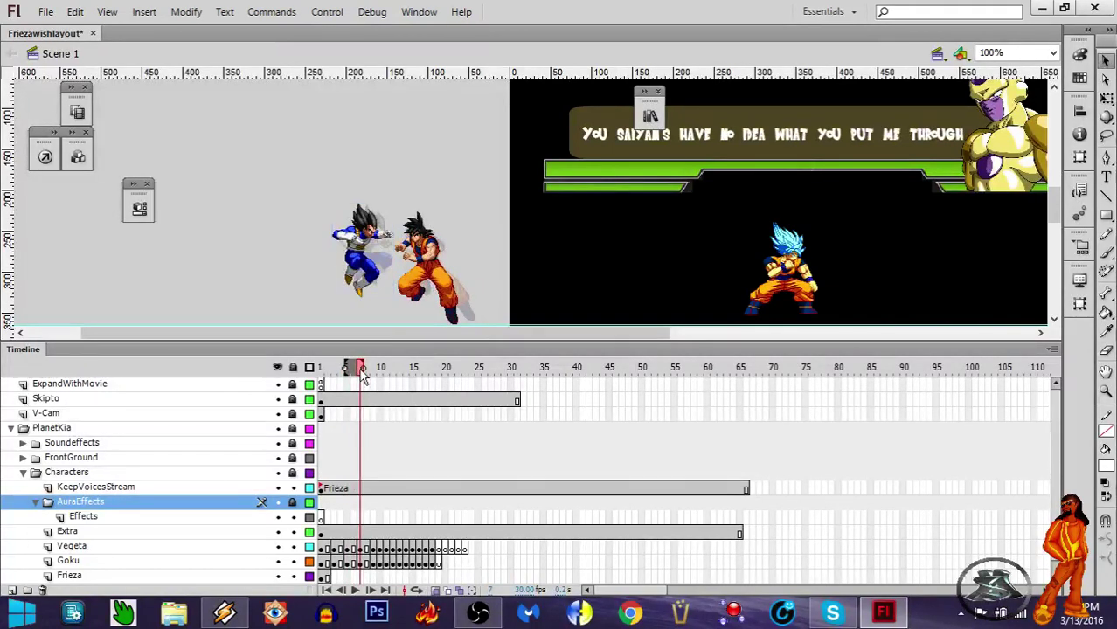
{"action": "left_click", "coordinate": [370, 273]}
{"action": "key", "text": "ctrl+equal"}
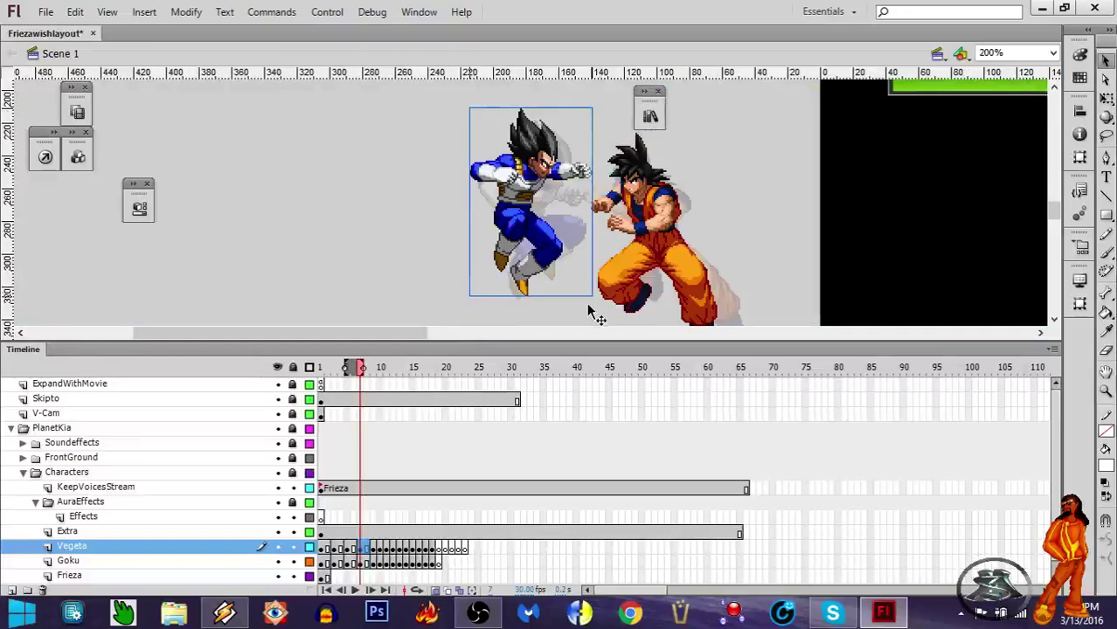
{"action": "left_click_drag", "start_coordinate": [395, 335], "coordinate": [428, 340]}
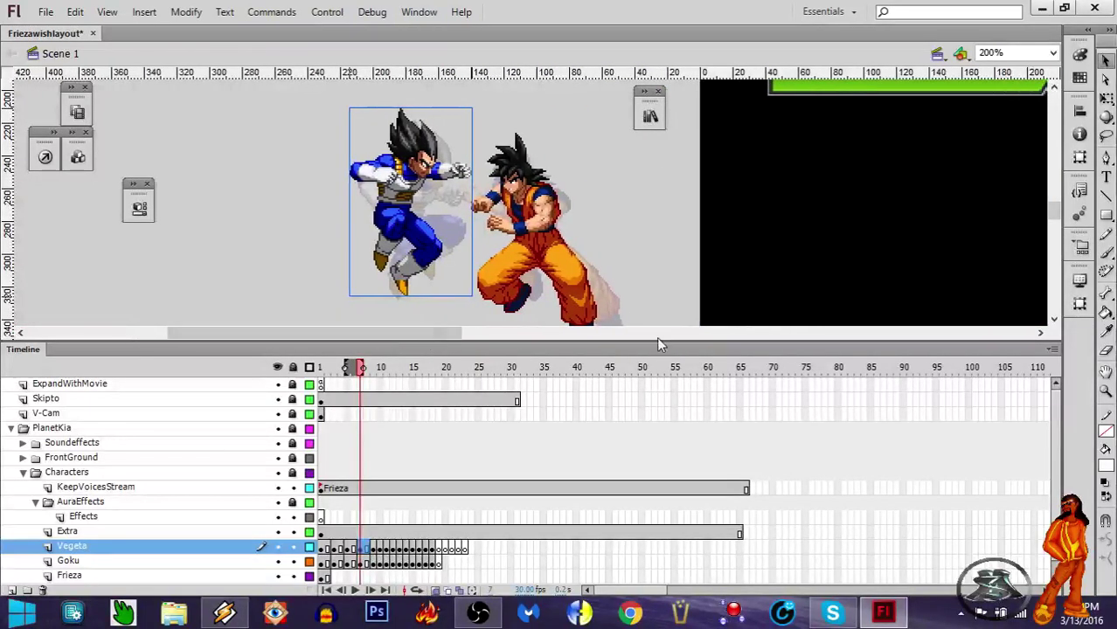
{"action": "left_click", "coordinate": [533, 278]}
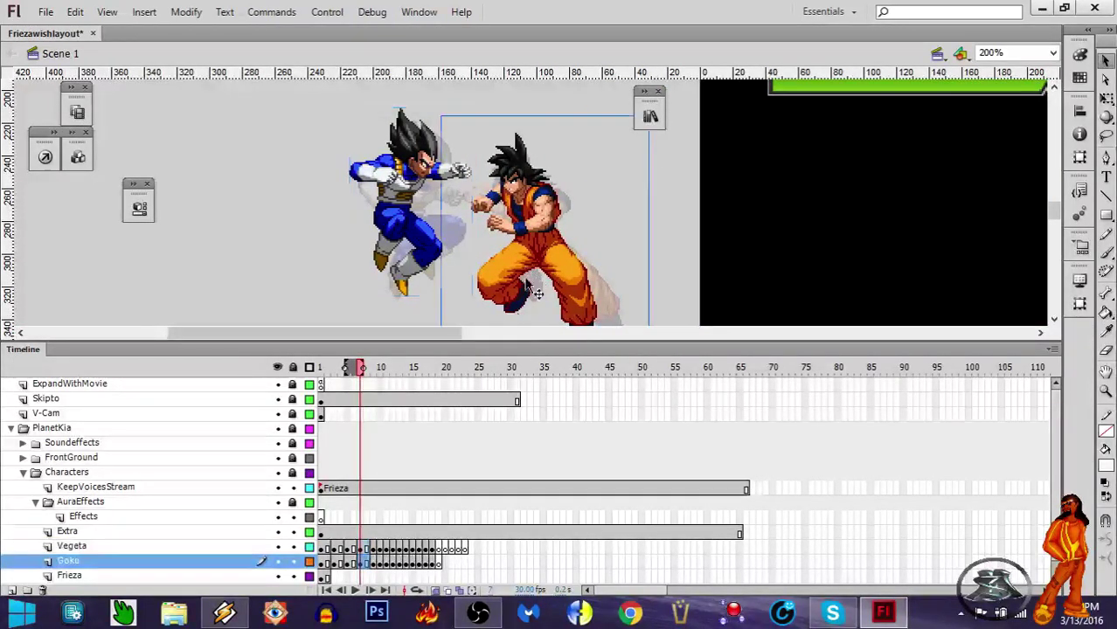
{"action": "left_click", "coordinate": [378, 560]}
{"action": "left_click", "coordinate": [373, 548]}
{"action": "left_click_drag", "start_coordinate": [603, 284], "coordinate": [414, 199]}
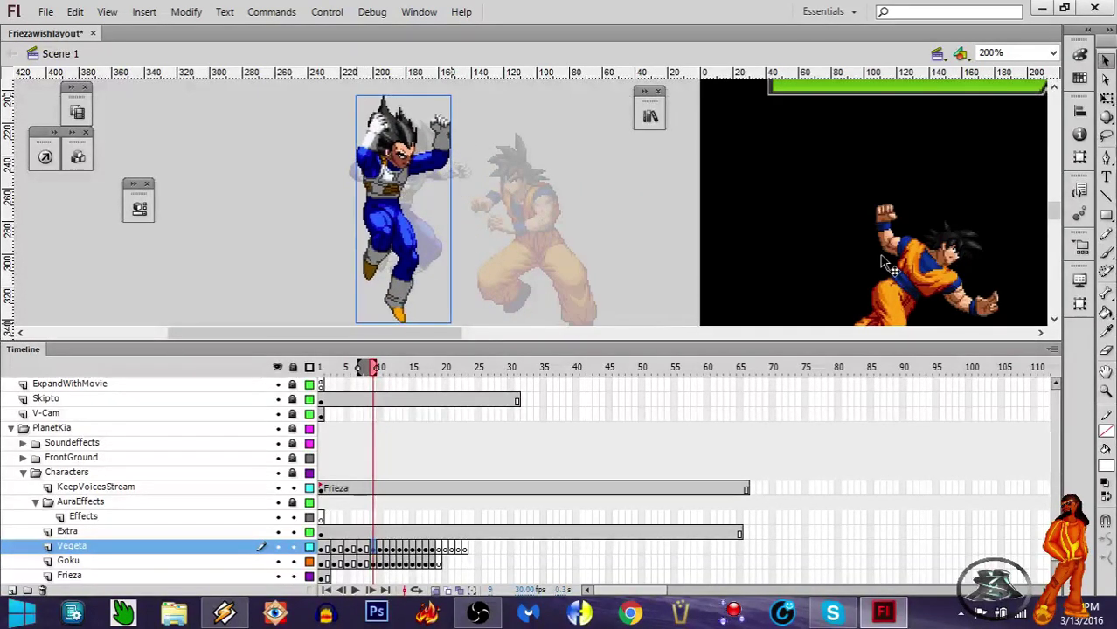
Step: Flip Goku horizontally on frame 9, place him facing Vegeta, and extend this Goku keyframe by one frame
{"action": "left_click", "coordinate": [891, 271]}
{"action": "key", "text": "ctrl+shift+h"}
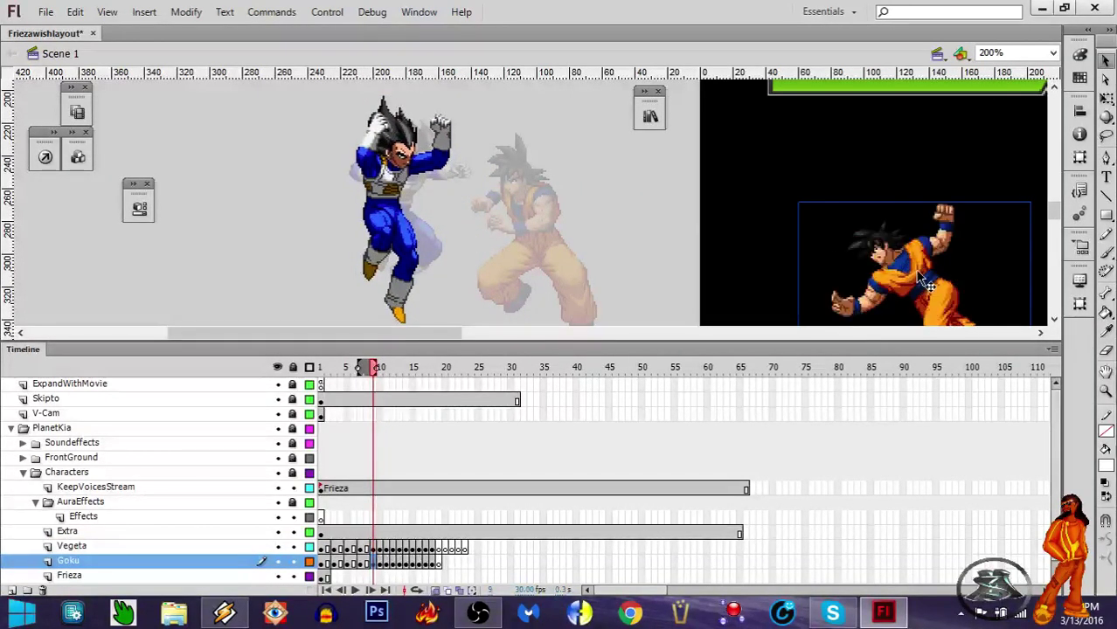
{"action": "left_click_drag", "start_coordinate": [924, 284], "coordinate": [538, 202]}
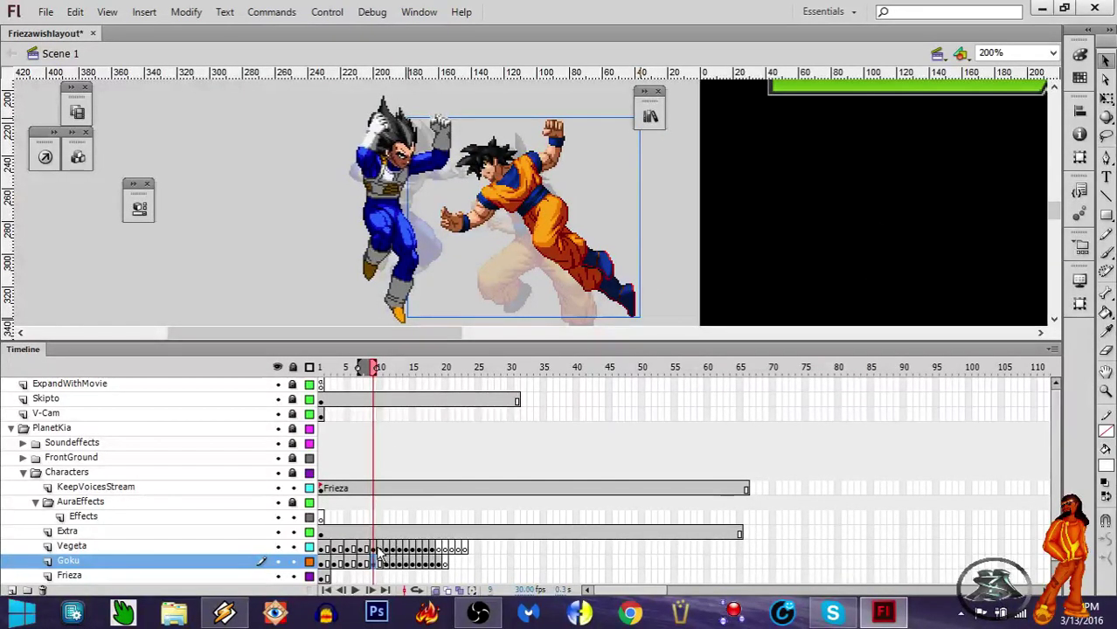
Step: Extend Vegeta's frame 9 pose by one frame, and place Vegeta and a flipped Goku face to face on frame 11
{"action": "left_click", "coordinate": [378, 548]}
{"action": "left_click", "coordinate": [386, 548]}
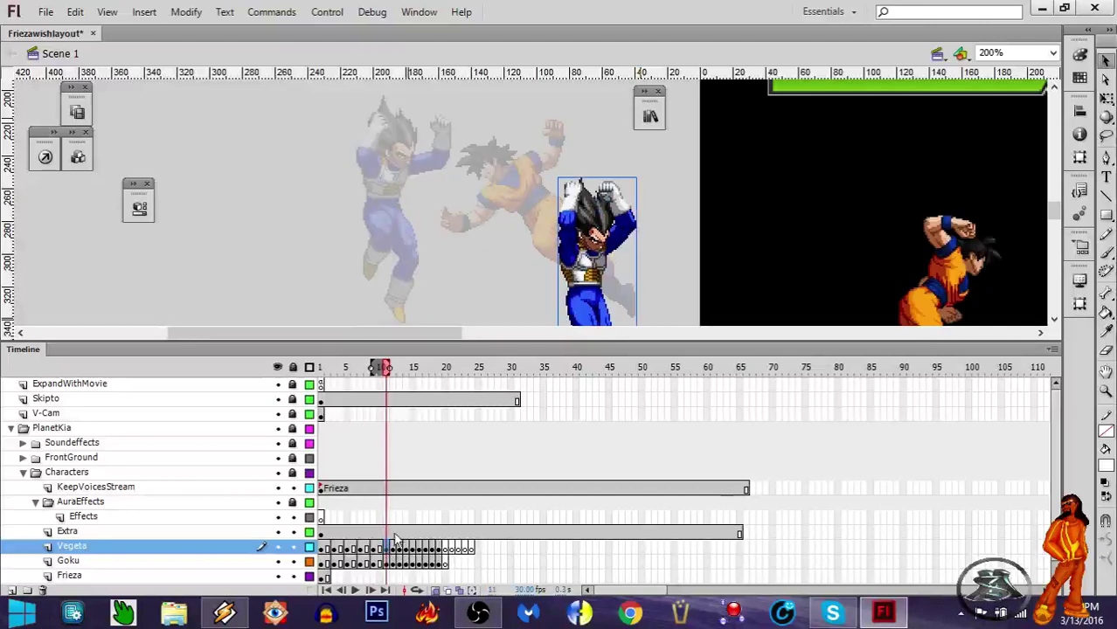
{"action": "left_click_drag", "start_coordinate": [594, 271], "coordinate": [382, 216]}
{"action": "left_click_drag", "start_coordinate": [949, 245], "coordinate": [520, 181]}
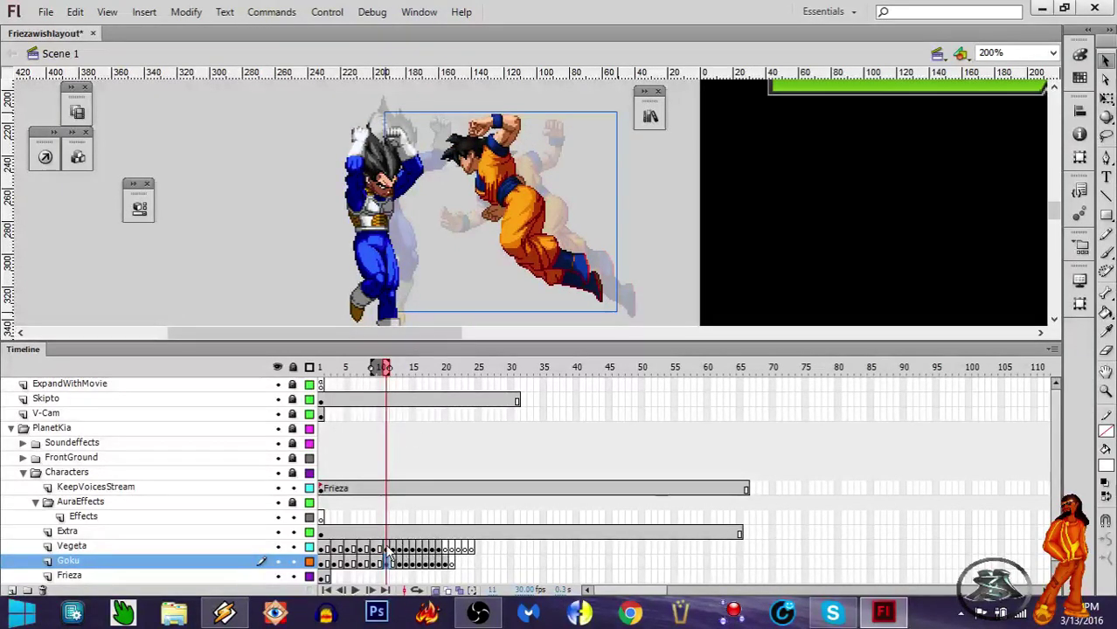
Step: Extend Vegeta's frame 11 pose by one frame, and line up Vegeta and a flipped Goku on frame 13
{"action": "left_click", "coordinate": [394, 548]}
{"action": "left_click", "coordinate": [400, 551]}
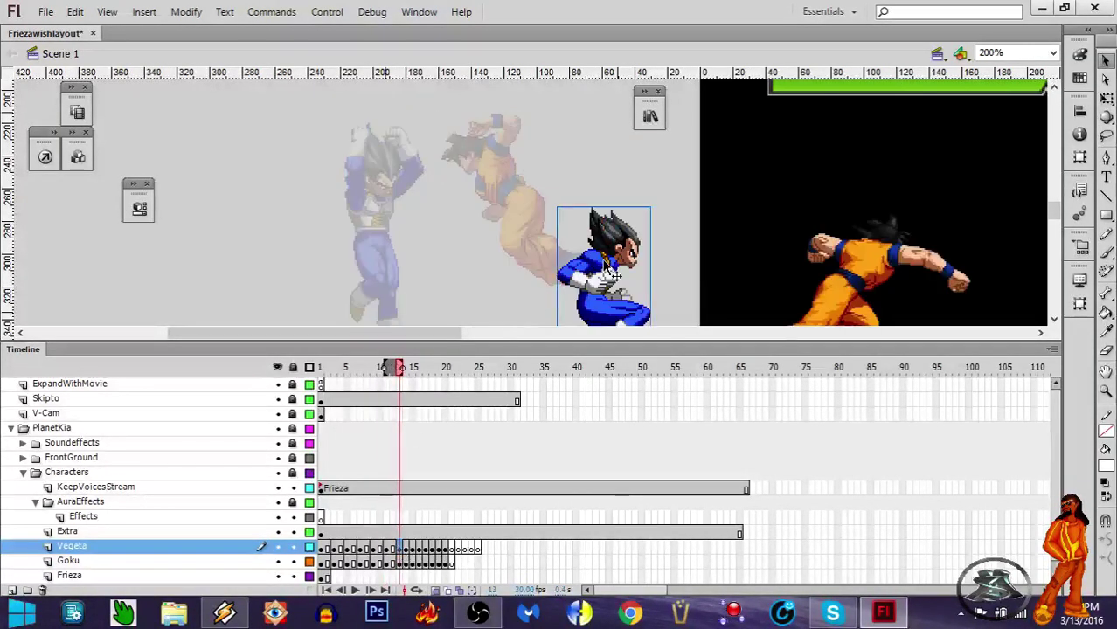
{"action": "left_click_drag", "start_coordinate": [616, 275], "coordinate": [380, 270]}
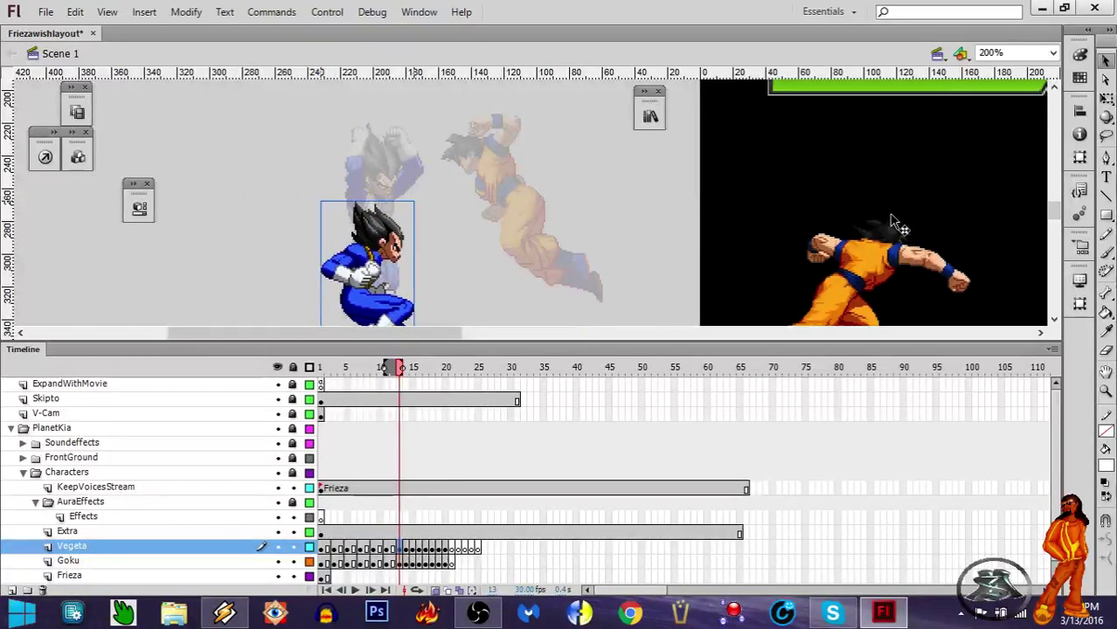
{"action": "left_click_drag", "start_coordinate": [896, 223], "coordinate": [511, 196]}
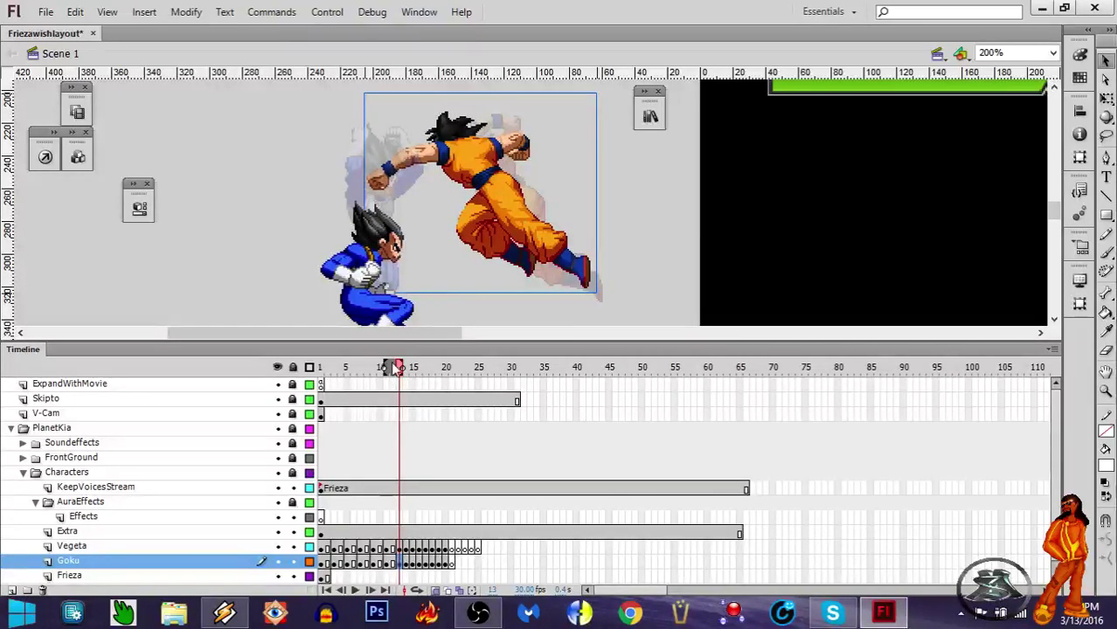
Step: Nudge Vegeta slightly left on frame 7 and slightly down on frame 9
{"action": "left_click_drag", "start_coordinate": [398, 369], "coordinate": [359, 381]}
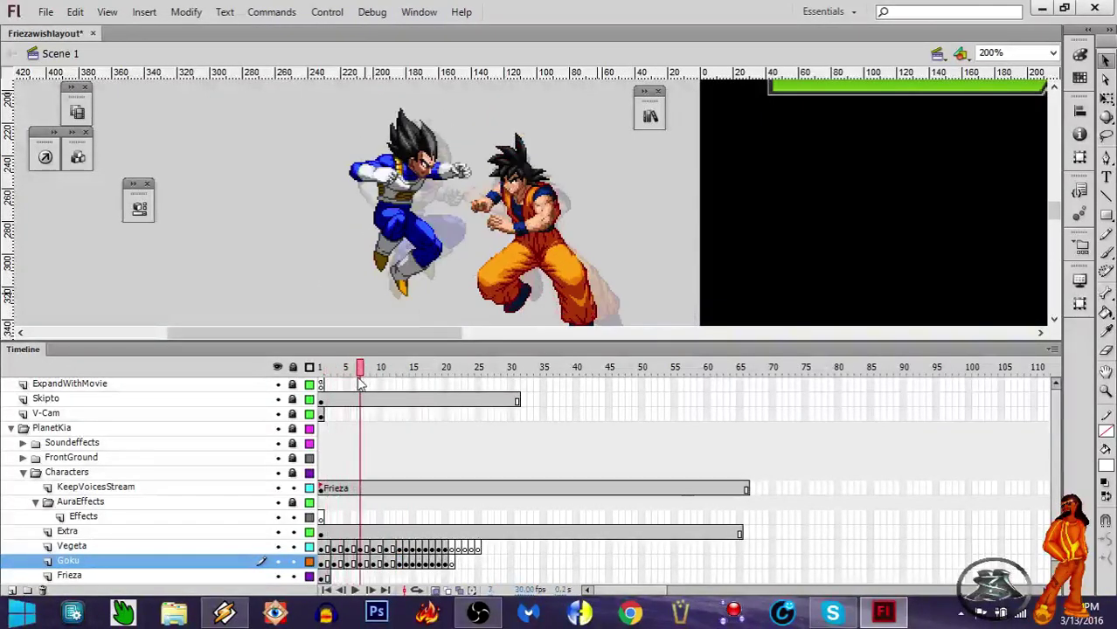
{"action": "left_click_drag", "start_coordinate": [474, 339], "coordinate": [474, 357]}
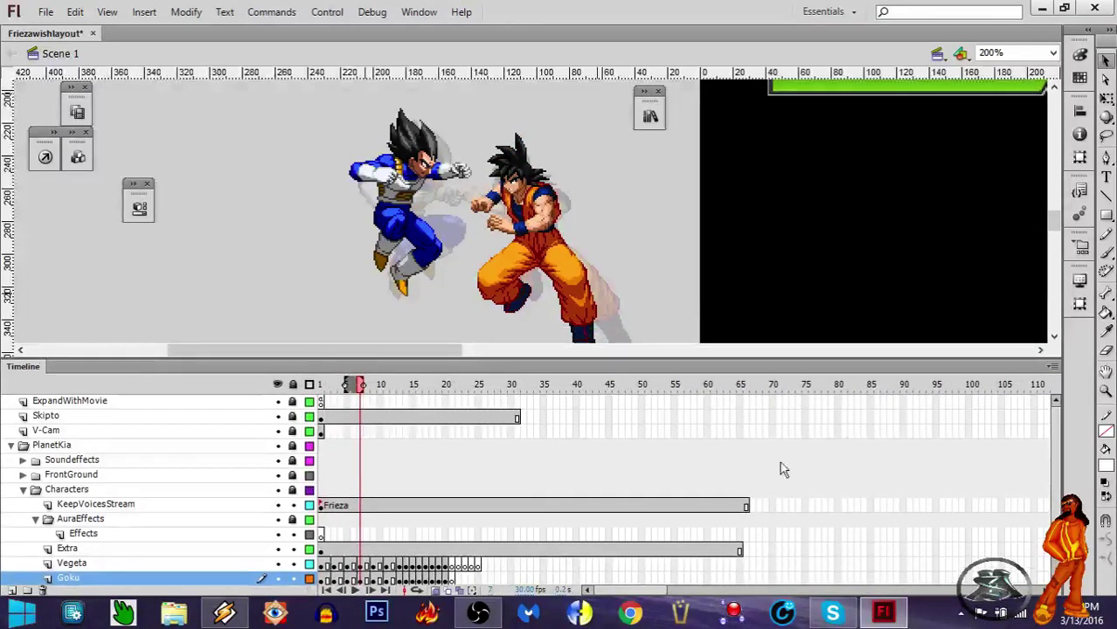
{"action": "scroll", "coordinate": [1056, 429], "scroll_direction": "down", "scroll_amount": 3}
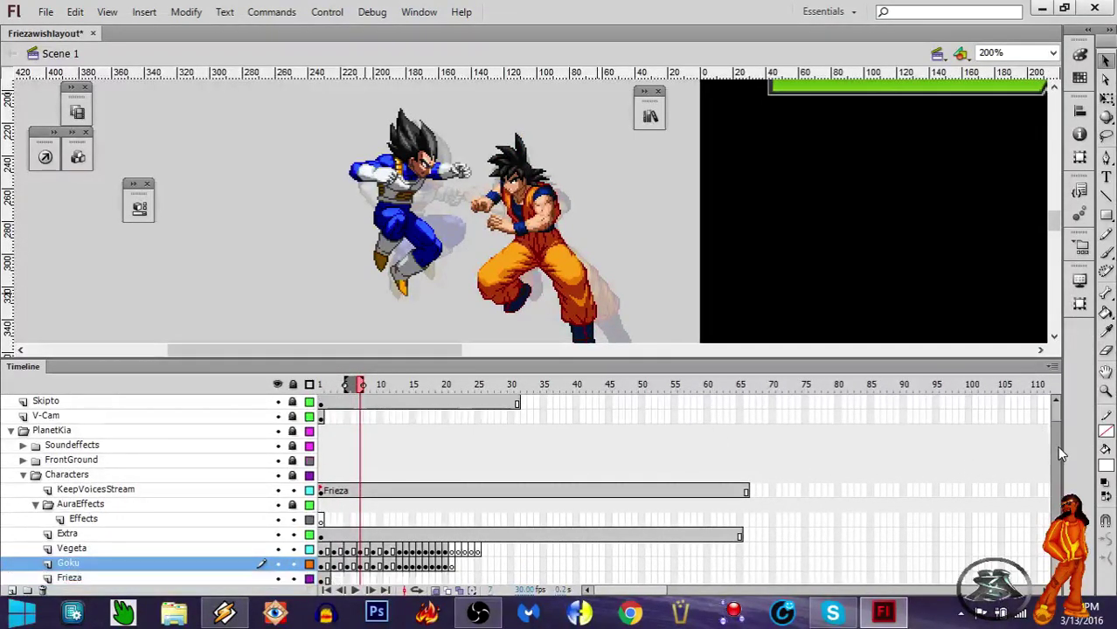
{"action": "left_click_drag", "start_coordinate": [363, 390], "coordinate": [361, 425]}
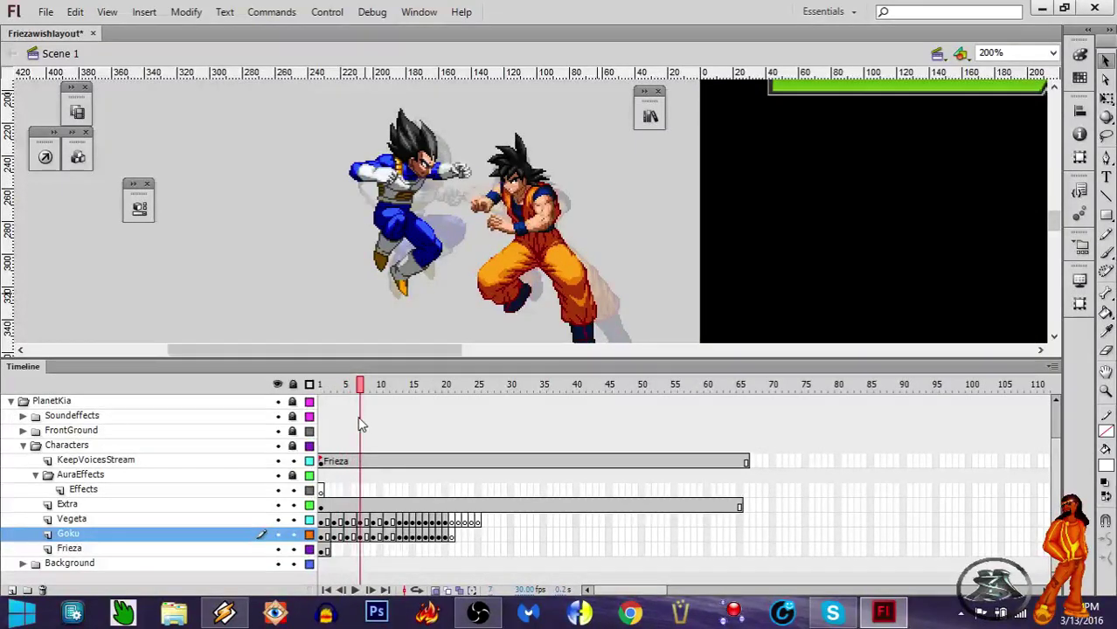
{"action": "left_click", "coordinate": [407, 249]}
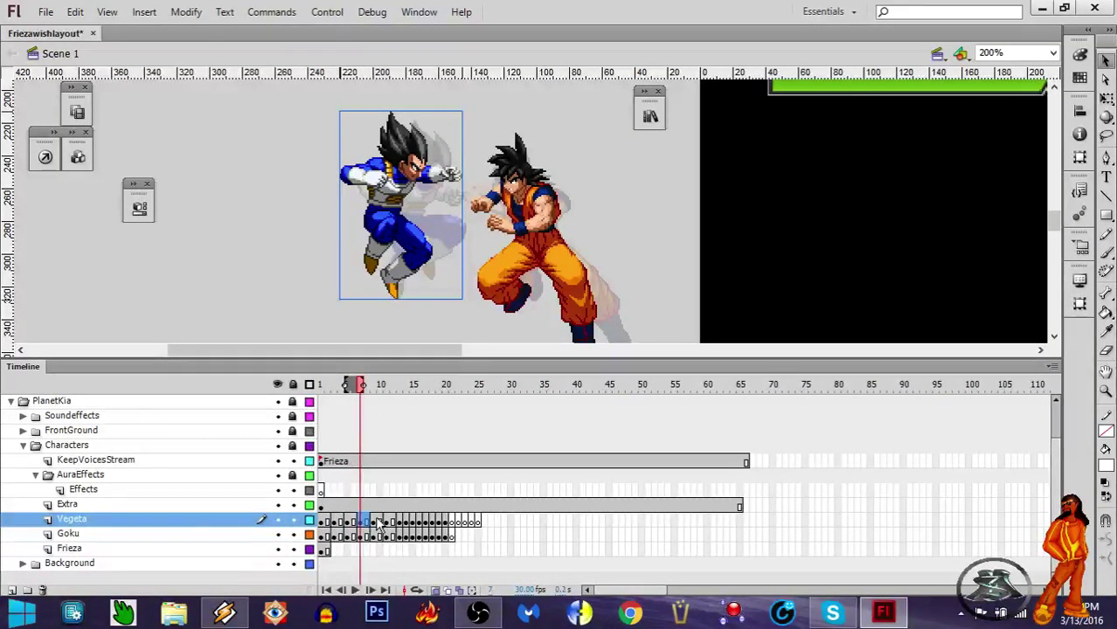
{"action": "left_click", "coordinate": [379, 522]}
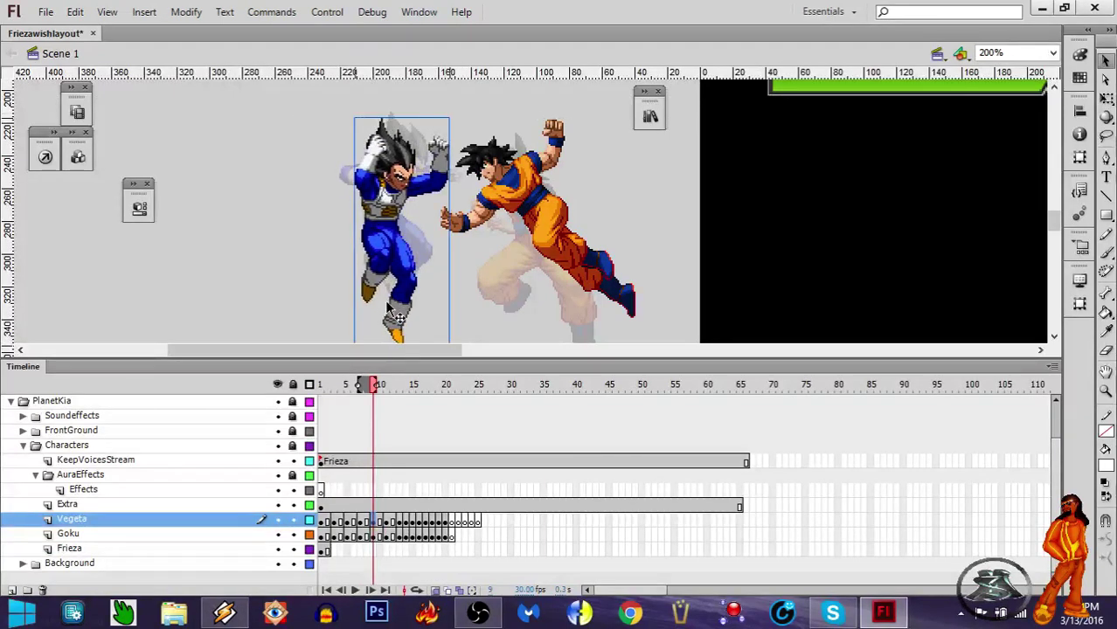
Step: On frame 11, shift Vegeta slightly right and down, and move Goku a little left toward him
{"action": "left_click", "coordinate": [387, 523]}
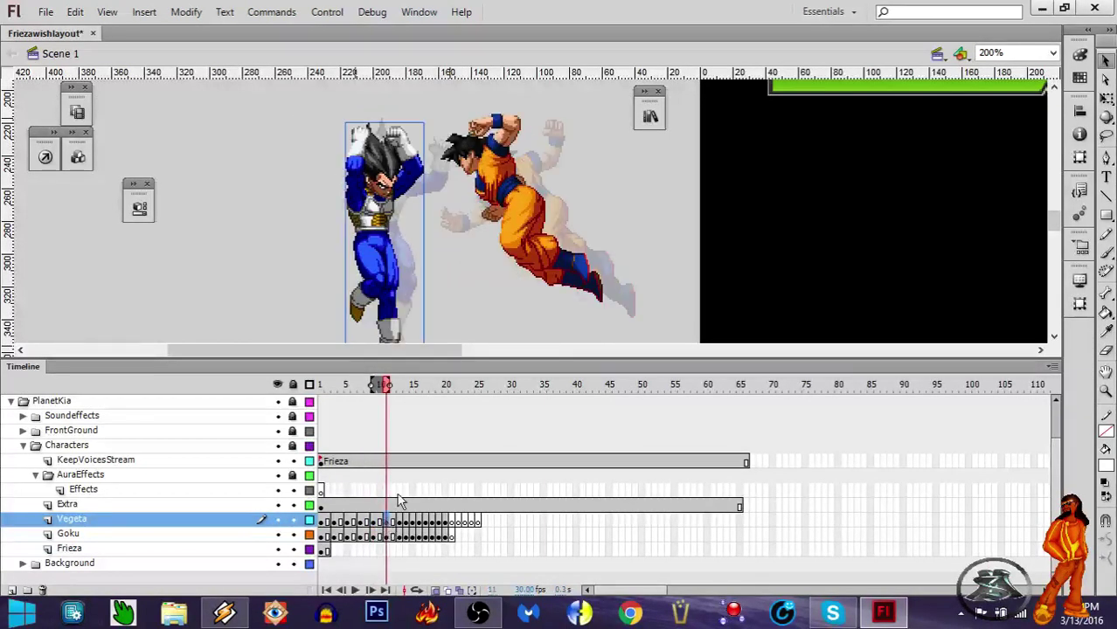
{"action": "left_click_drag", "start_coordinate": [389, 284], "coordinate": [396, 289]}
{"action": "left_click_drag", "start_coordinate": [522, 234], "coordinate": [505, 234]}
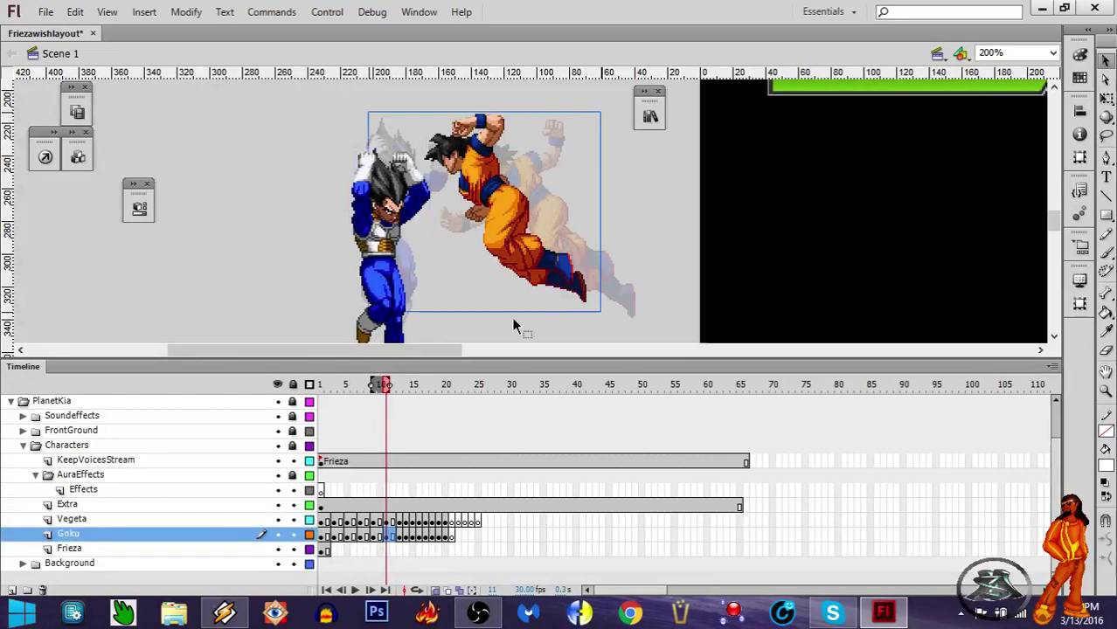
Step: Nudge Vegeta slightly right on frame 13, and extend both Vegeta's and Goku's keyframes there by one frame
{"action": "left_click", "coordinate": [400, 522]}
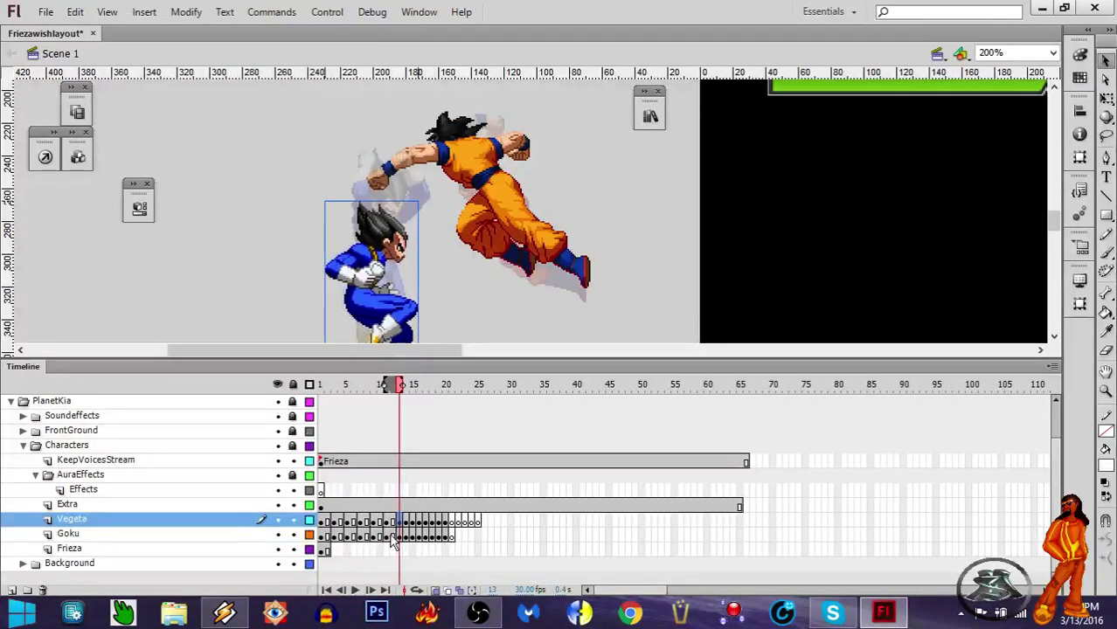
{"action": "key", "text": "F5"}
{"action": "left_click", "coordinate": [401, 539]}
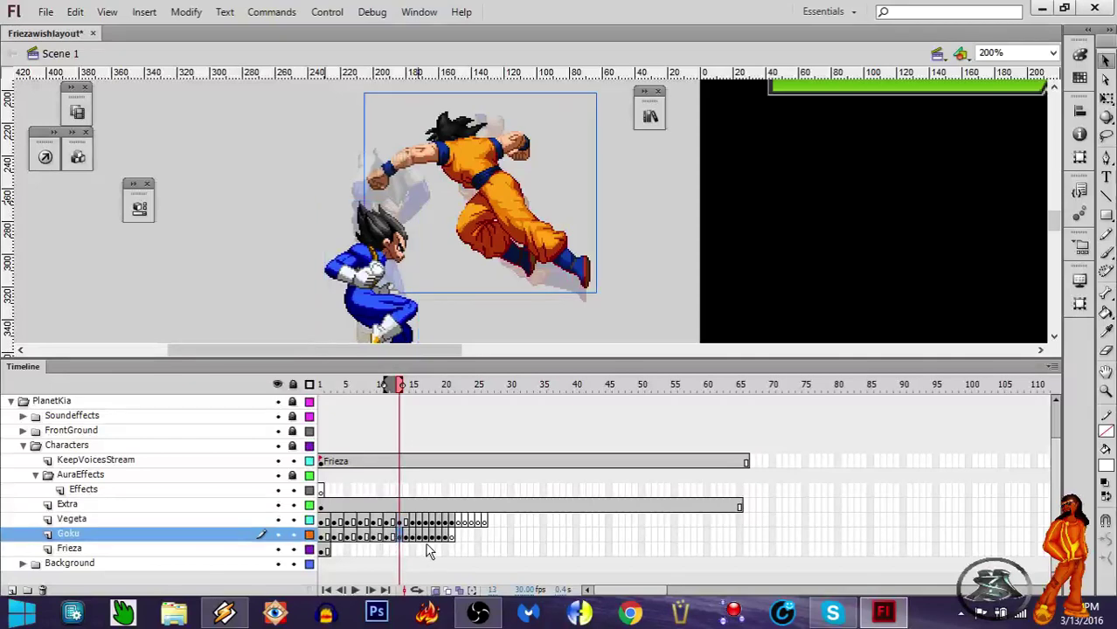
{"action": "key", "text": "F5"}
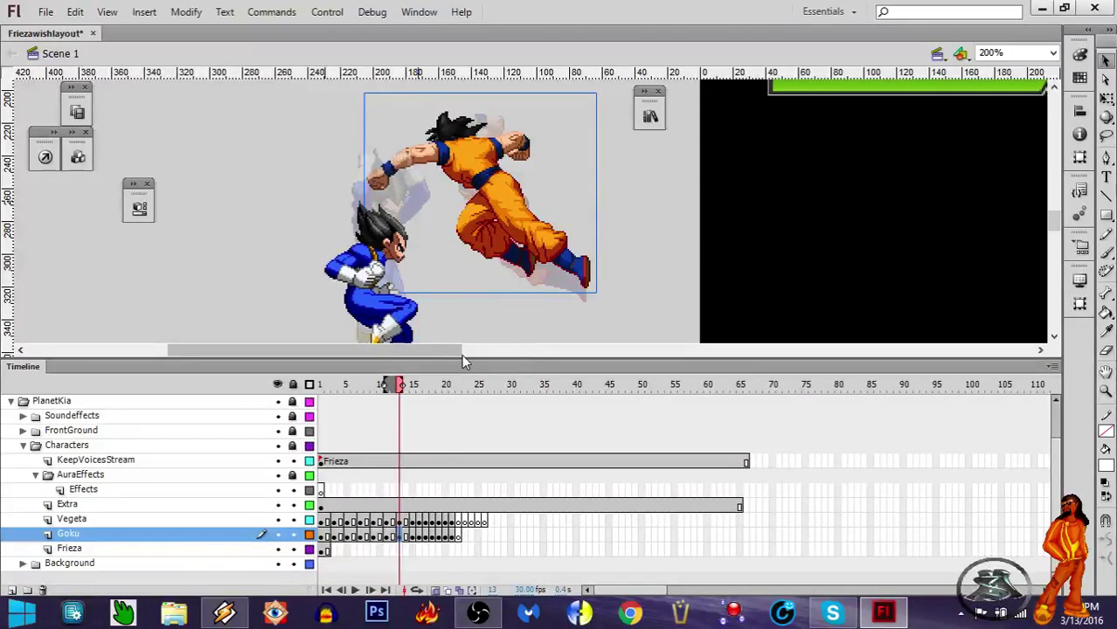
Step: Fine-tune the frame 13 poses by nudging Goku slightly left and Vegeta slightly left and up
{"action": "scroll", "coordinate": [454, 352], "scroll_direction": "right", "scroll_amount": 1}
{"action": "scroll", "coordinate": [503, 306], "scroll_direction": "down", "scroll_amount": 3}
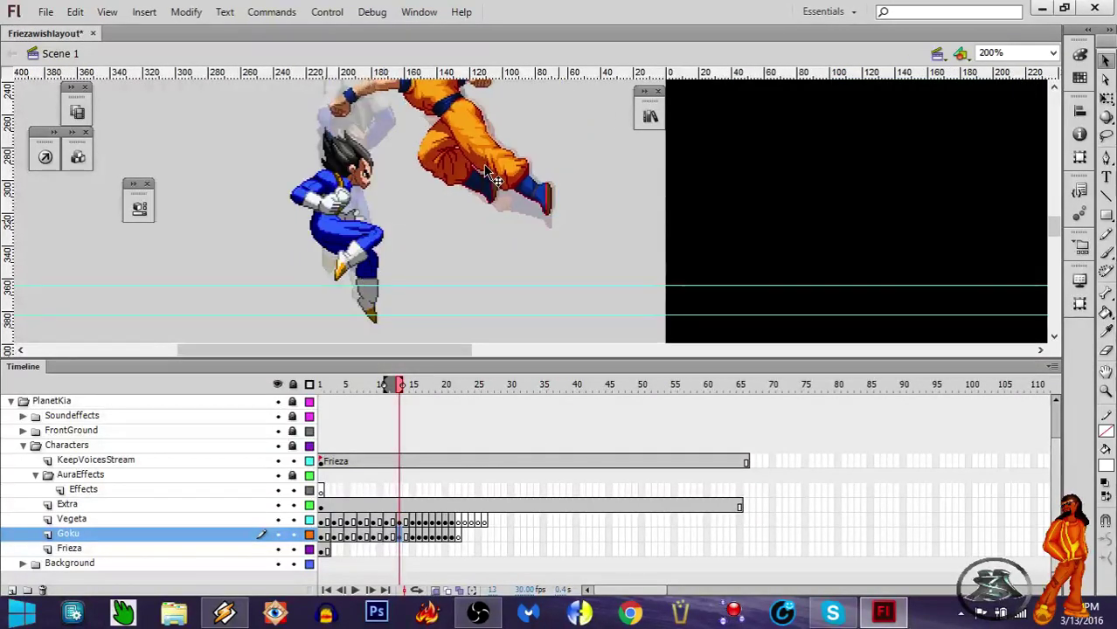
{"action": "scroll", "coordinate": [485, 201], "scroll_direction": "up", "scroll_amount": 3}
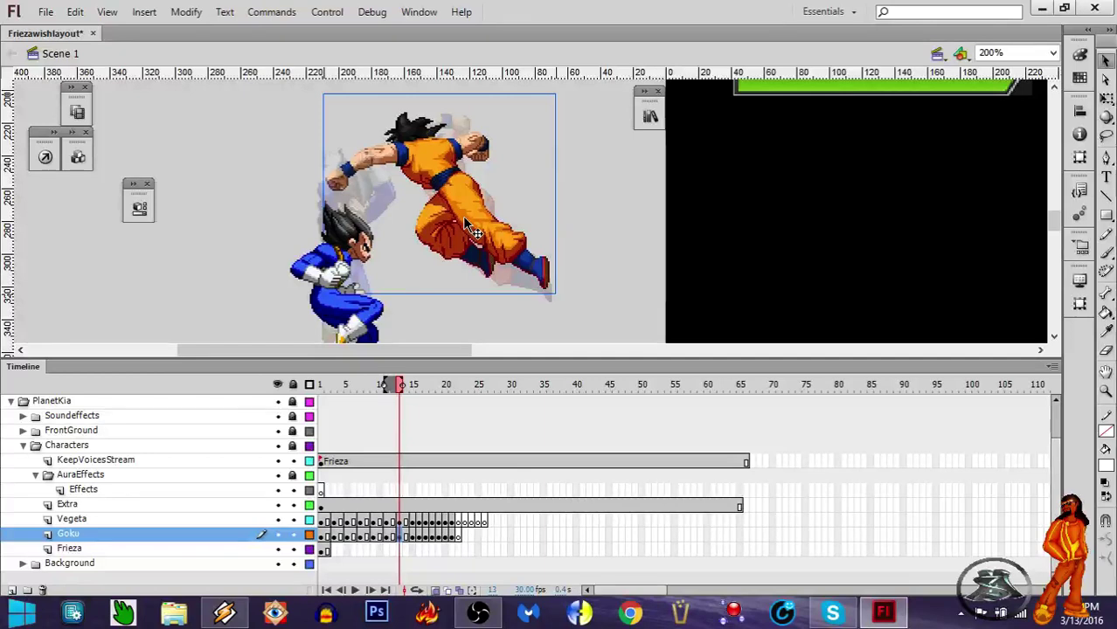
{"action": "left_click_drag", "start_coordinate": [435, 350], "coordinate": [417, 350]}
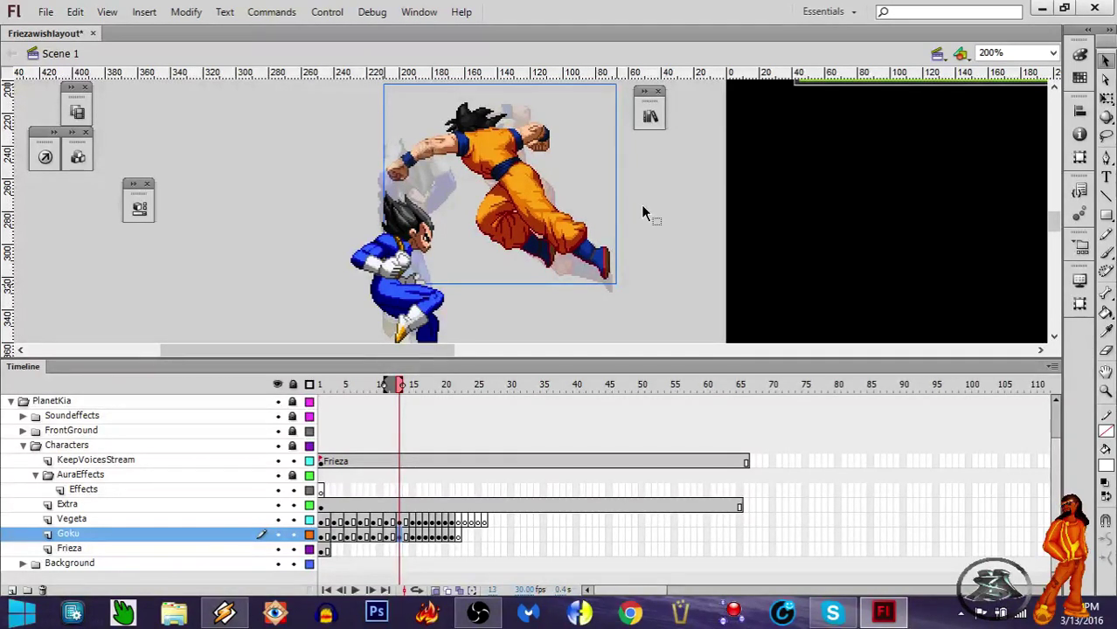
{"action": "left_click", "coordinate": [405, 289]}
{"action": "left_click_drag", "start_coordinate": [437, 350], "coordinate": [446, 360]}
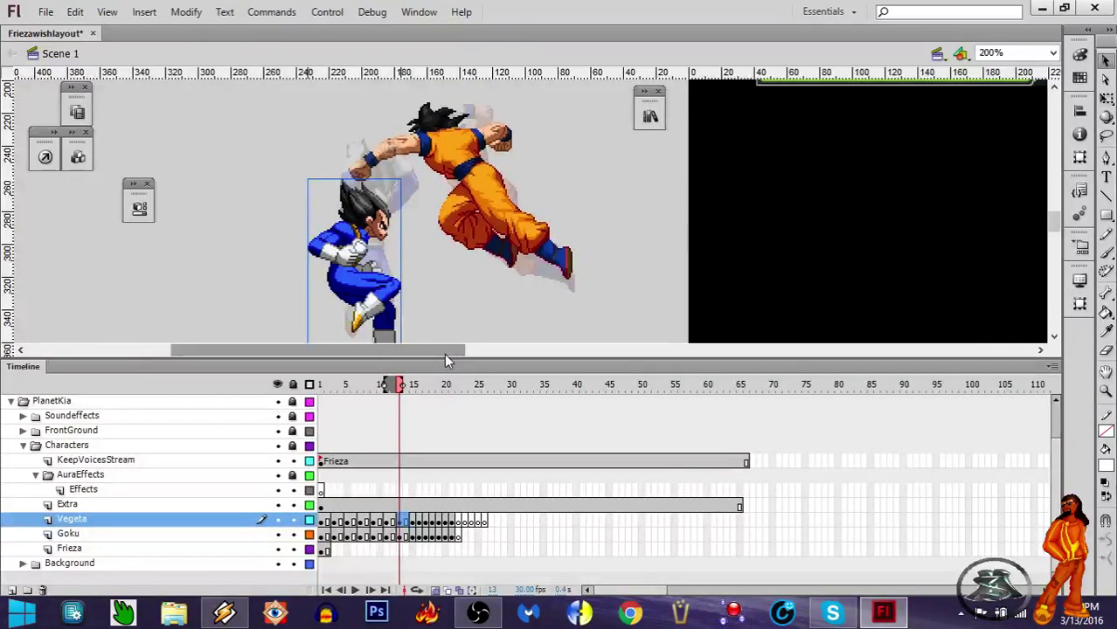
{"action": "left_click", "coordinate": [493, 221]}
{"action": "left_click_drag", "start_coordinate": [535, 306], "coordinate": [592, 279]}
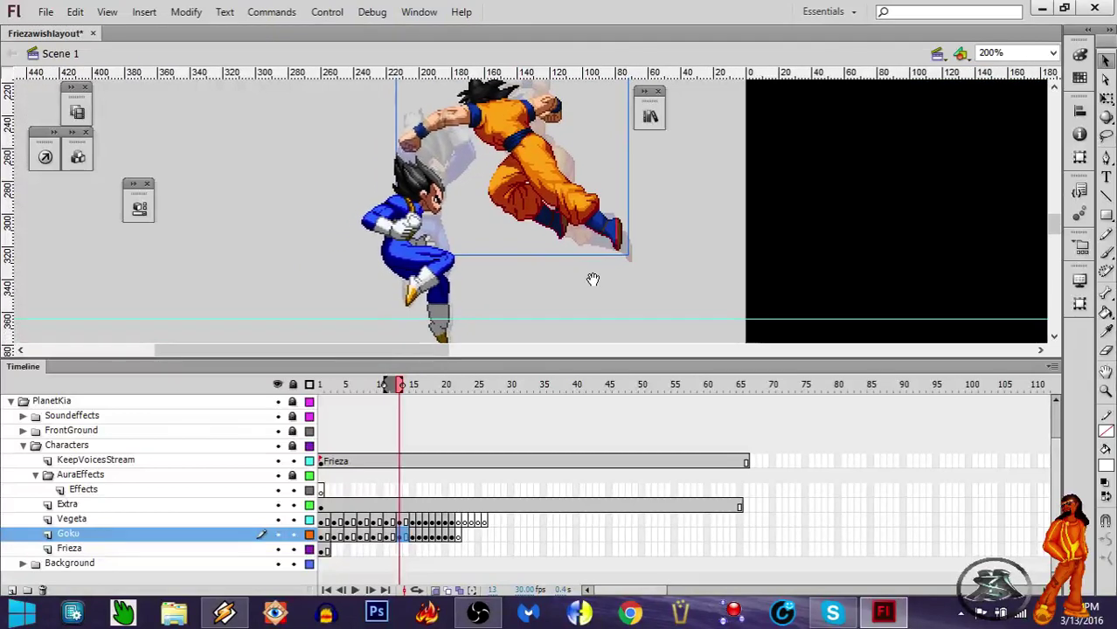
Step: Nudge both Vegeta and Goku slightly left again on frame 13
{"action": "left_click", "coordinate": [418, 282]}
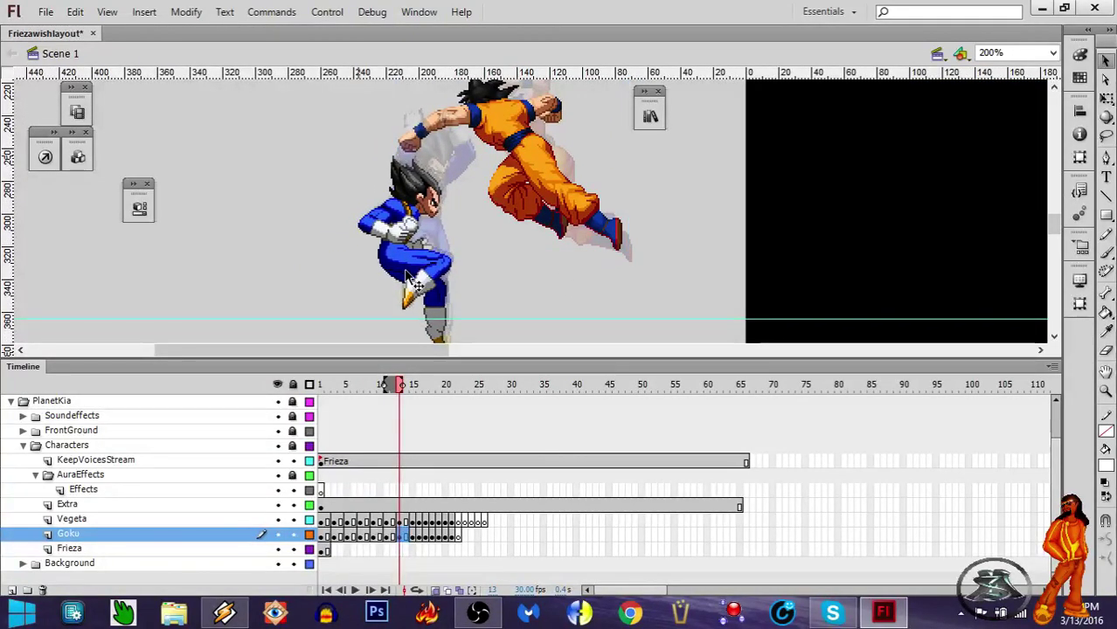
{"action": "left_click", "coordinate": [546, 205]}
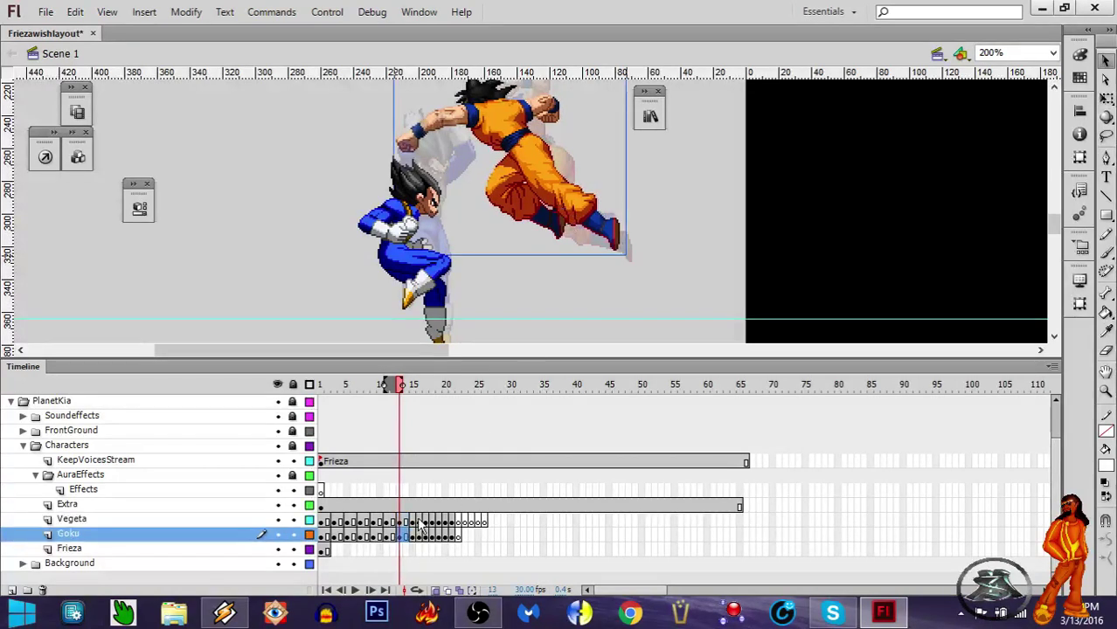
Step: On frame 15, move Vegeta and Goku left over their previous poses and extend both keyframes by one frame
{"action": "left_click", "coordinate": [416, 523]}
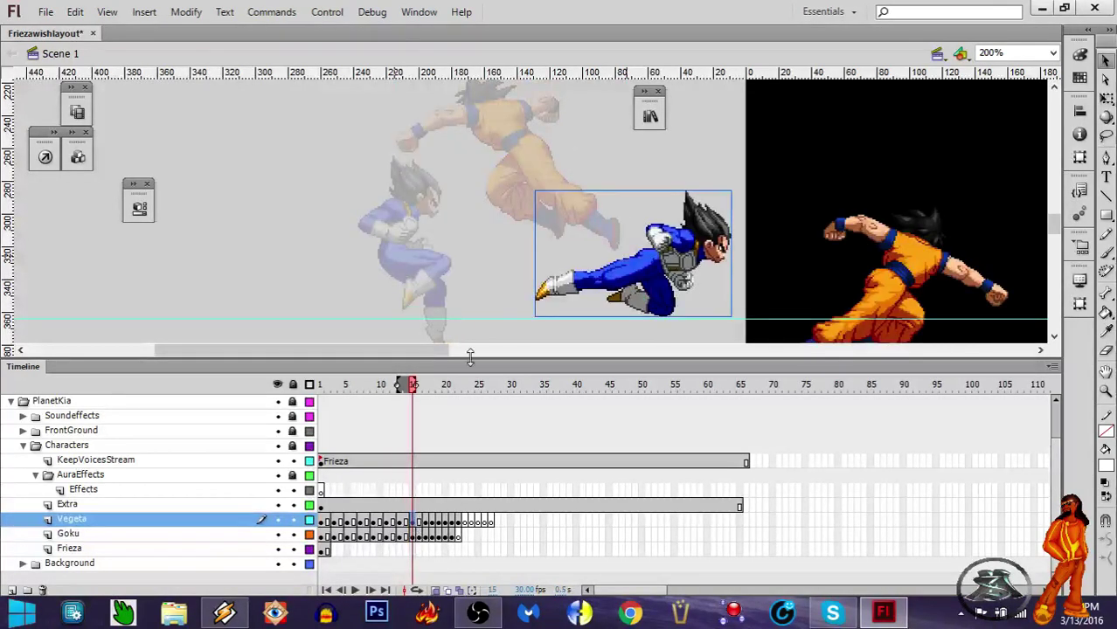
{"action": "left_click_drag", "start_coordinate": [669, 253], "coordinate": [384, 218]}
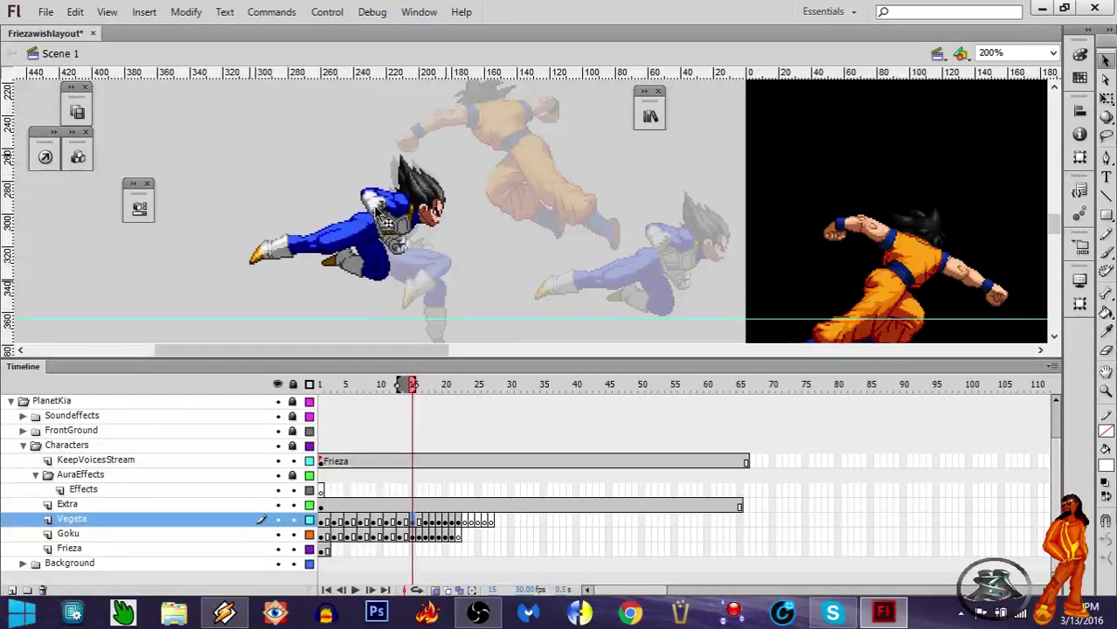
{"action": "left_click_drag", "start_coordinate": [901, 258], "coordinate": [581, 246]}
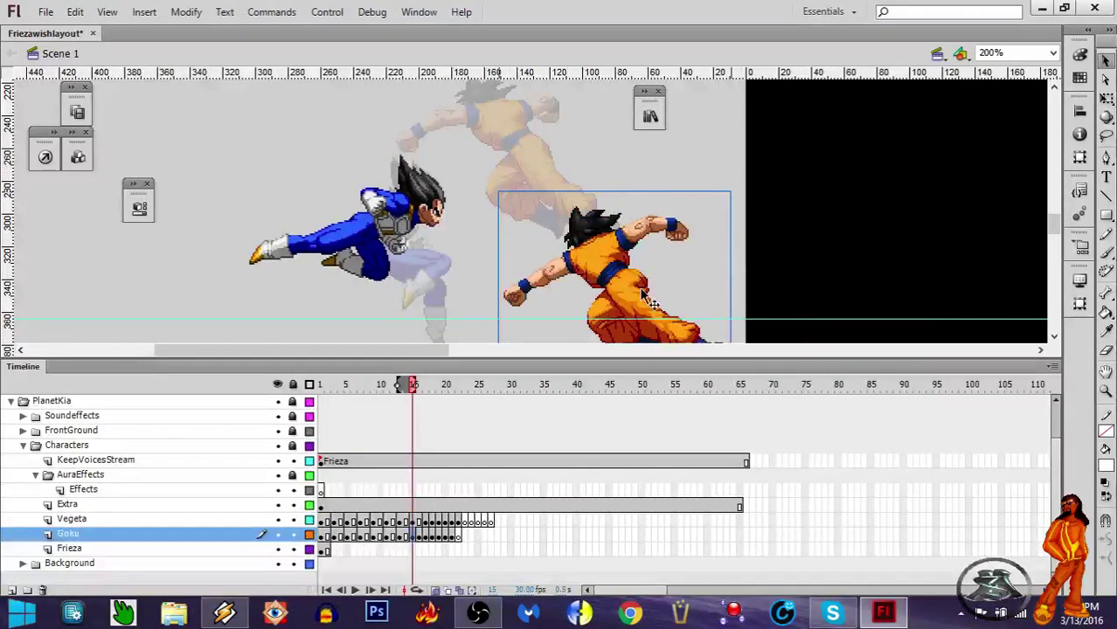
{"action": "left_click_drag", "start_coordinate": [642, 271], "coordinate": [537, 175]}
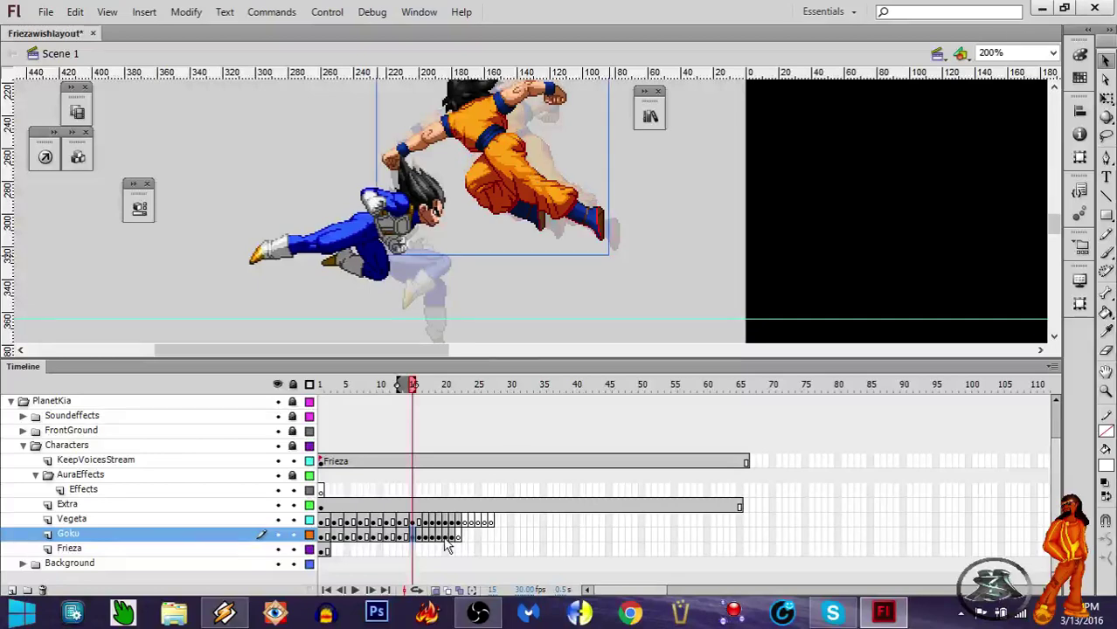
{"action": "key", "text": "F5"}
Step: On frame 17, align Vegeta and Goku with their previous poses left of the stage and extend both keyframes by one frame
{"action": "left_click", "coordinate": [427, 522]}
{"action": "left_click_drag", "start_coordinate": [669, 302], "coordinate": [357, 253]}
{"action": "left_click_drag", "start_coordinate": [883, 271], "coordinate": [555, 223]}
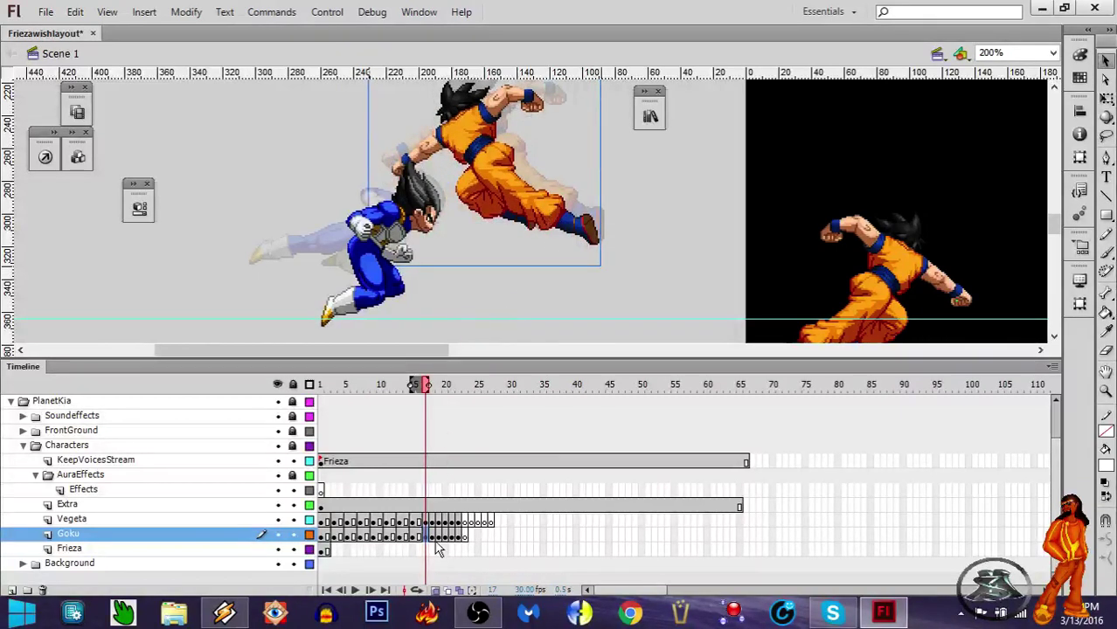
{"action": "key", "text": "F5"}
{"action": "left_click", "coordinate": [427, 525]}
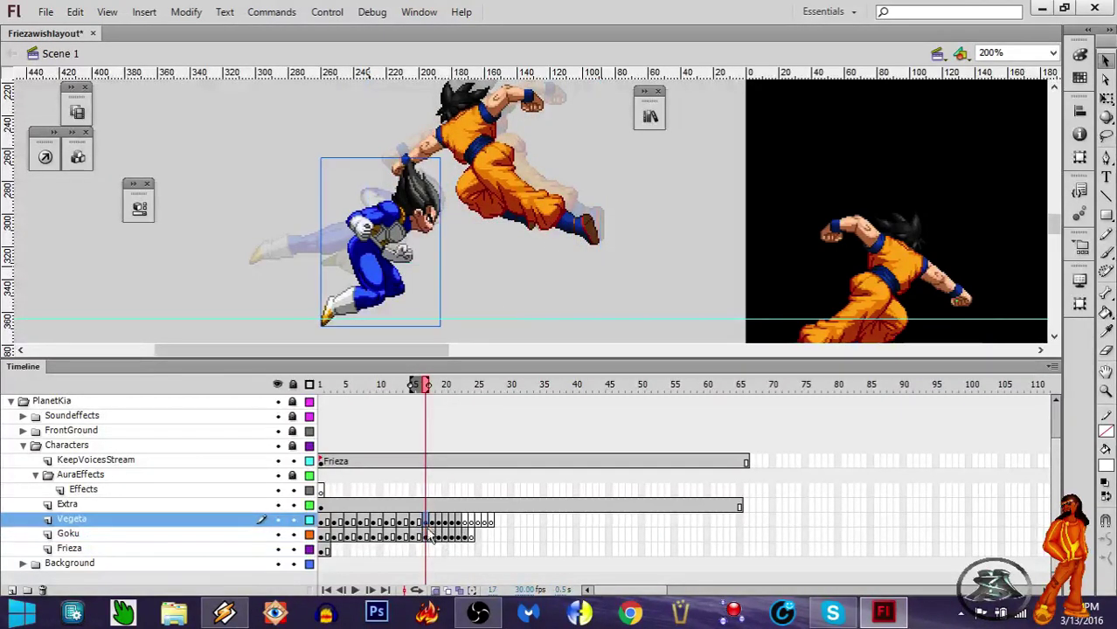
Step: Extend both frame 19 keyframes by one frame and move Vegeta and Goku left beside their frame 17 poses
{"action": "left_click", "coordinate": [442, 536]}
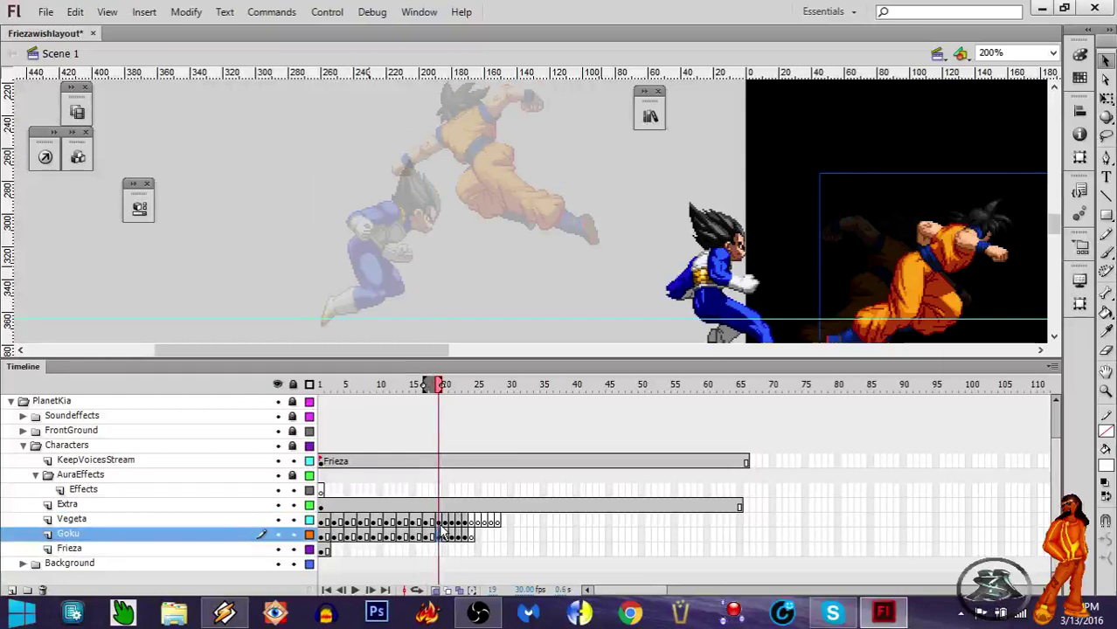
{"action": "left_click", "coordinate": [442, 523]}
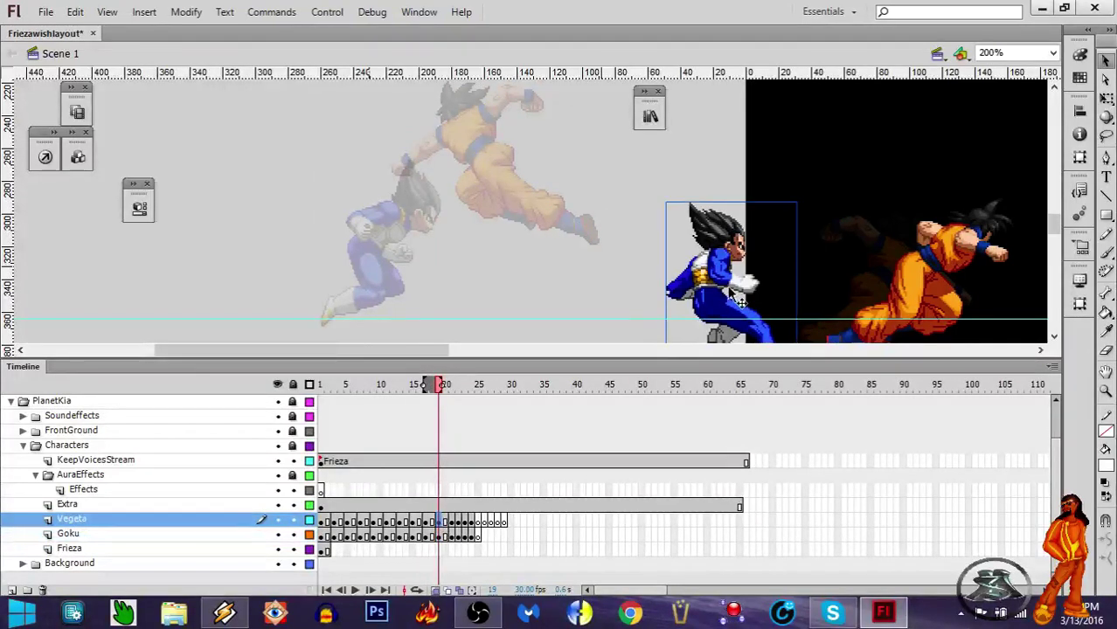
{"action": "left_click_drag", "start_coordinate": [738, 300], "coordinate": [426, 262]}
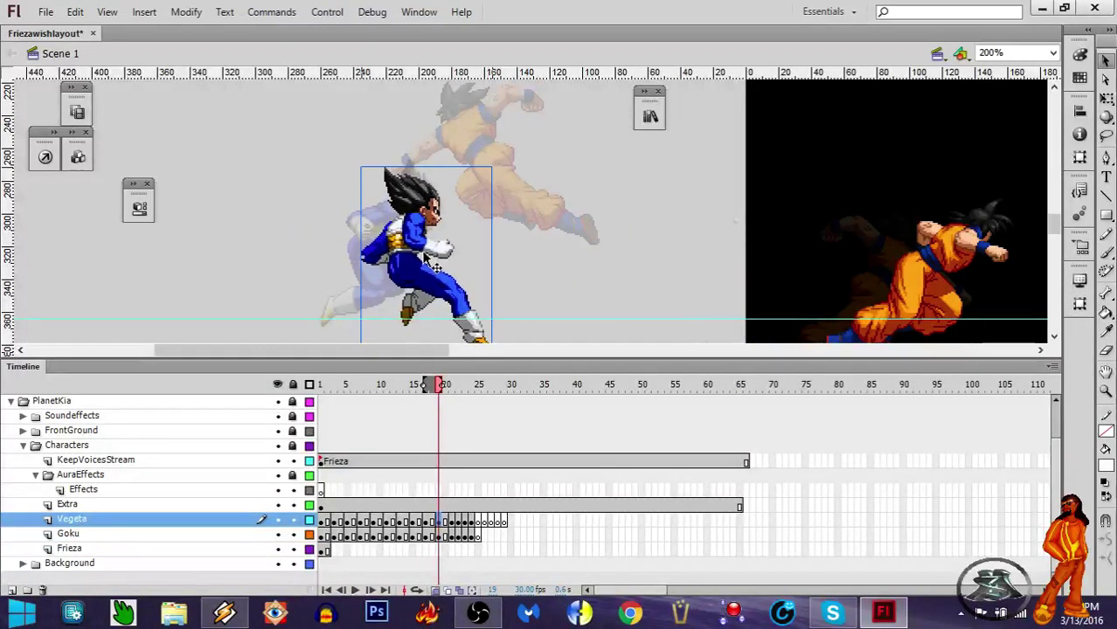
{"action": "left_click_drag", "start_coordinate": [926, 278], "coordinate": [497, 203]}
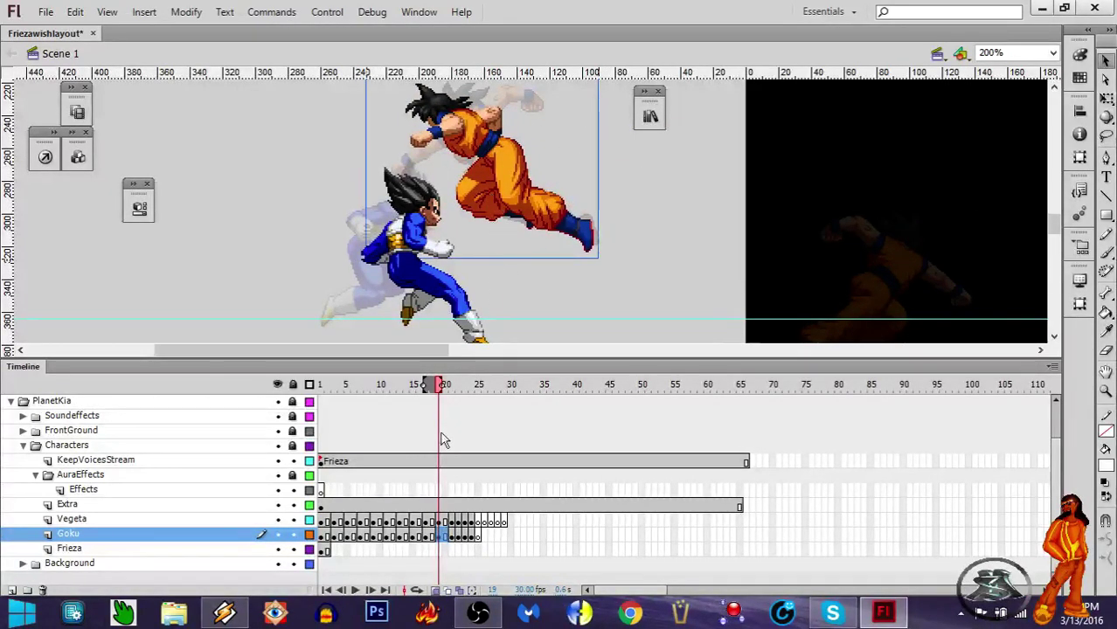
{"action": "mouse_move", "coordinate": [434, 387]}
{"action": "left_mouse_down"}
{"action": "mouse_move", "coordinate": [399, 387]}
{"action": "mouse_move", "coordinate": [443, 387]}
{"action": "left_mouse_up"}
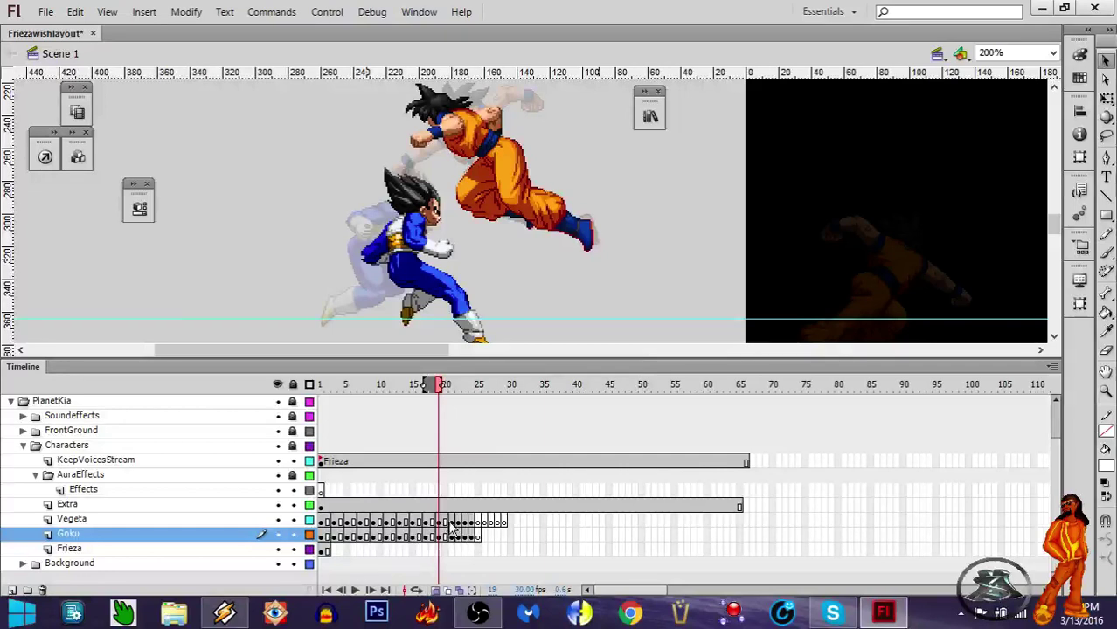
Step: On frame 21, line Vegeta and Goku up with their previous poses and rotate Goku slightly counterclockwise
{"action": "left_click", "coordinate": [453, 529]}
{"action": "left_click", "coordinate": [452, 521]}
{"action": "left_click_drag", "start_coordinate": [719, 262], "coordinate": [409, 229]}
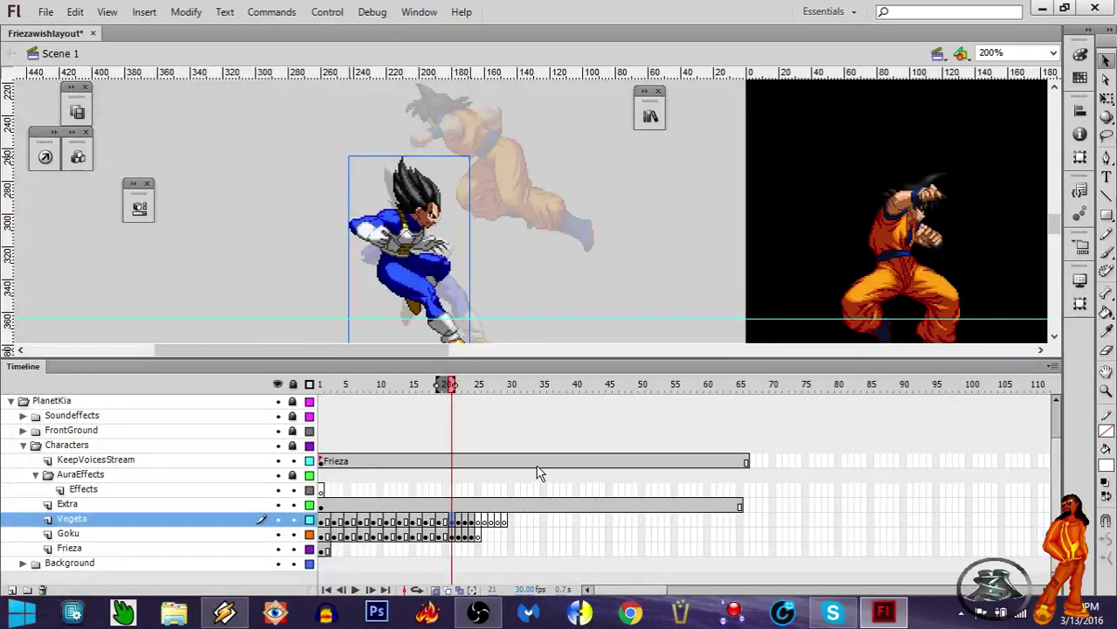
{"action": "left_click_drag", "start_coordinate": [928, 285], "coordinate": [508, 196]}
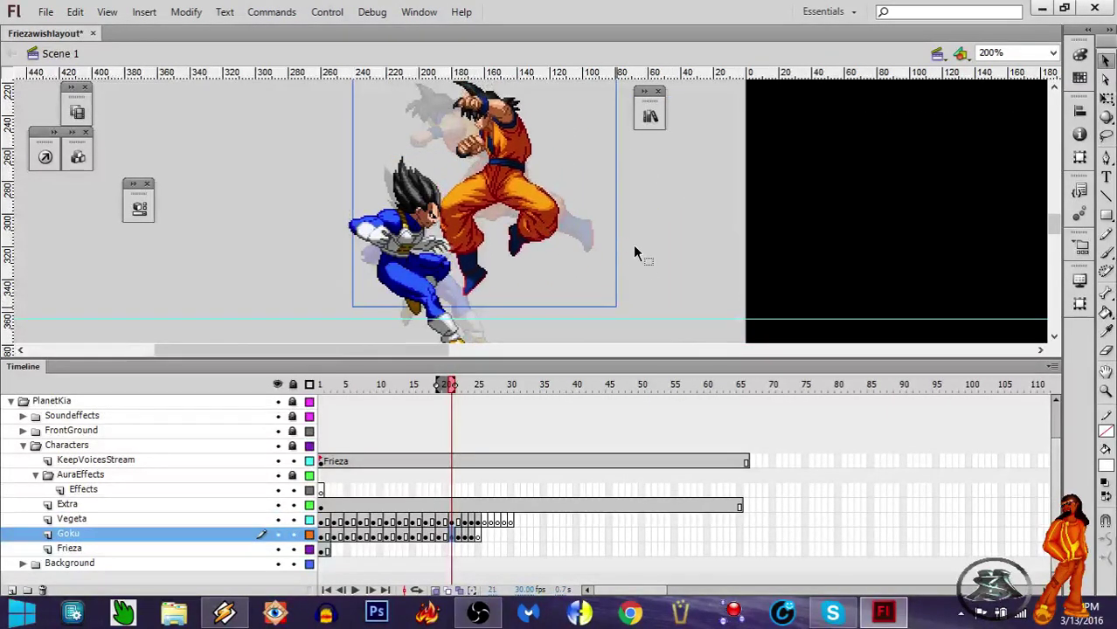
{"action": "key", "text": "q"}
{"action": "left_click_drag", "start_coordinate": [630, 307], "coordinate": [645, 269]}
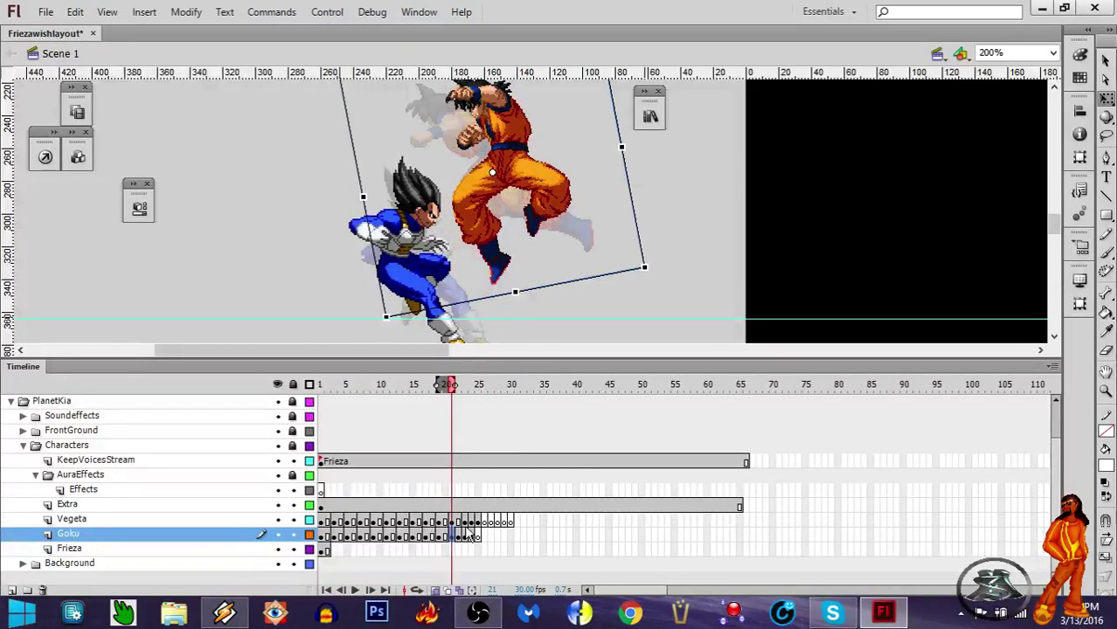
Step: On frame 23, move Vegeta onto his previous pose, tilt him slightly counterclockwise and nudge him right
{"action": "left_click", "coordinate": [466, 522]}
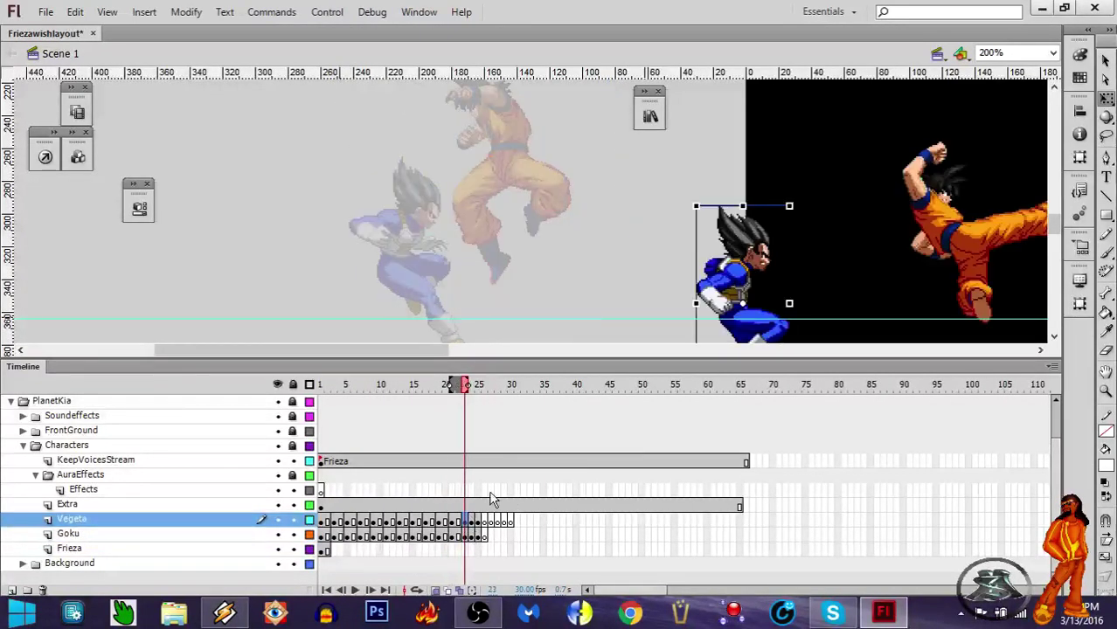
{"action": "left_click_drag", "start_coordinate": [778, 264], "coordinate": [453, 219]}
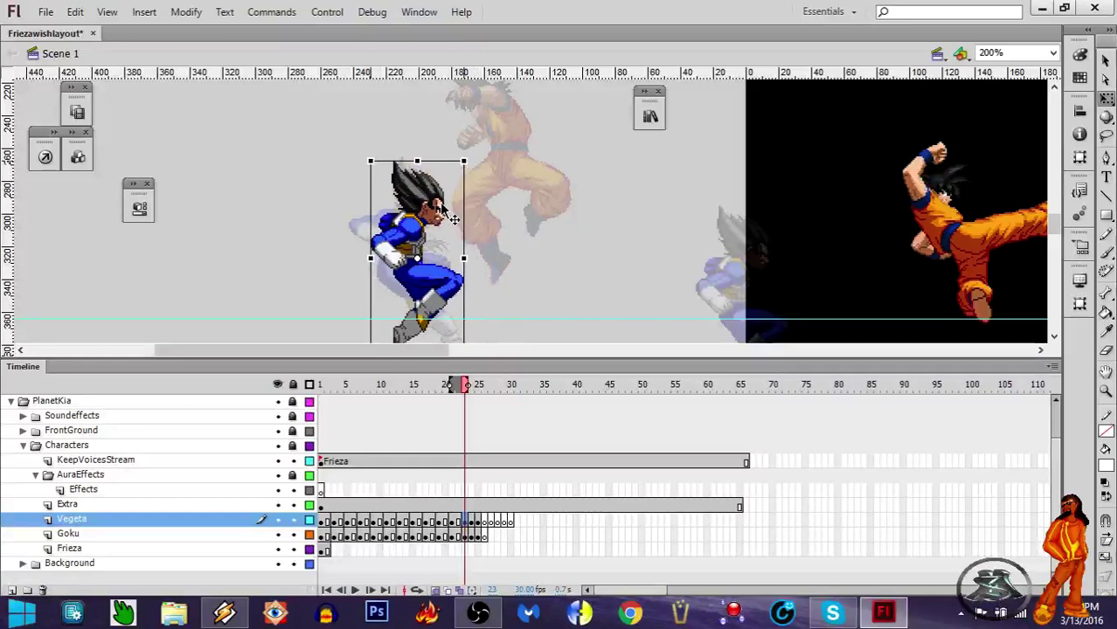
{"action": "left_click_drag", "start_coordinate": [476, 156], "coordinate": [458, 147]}
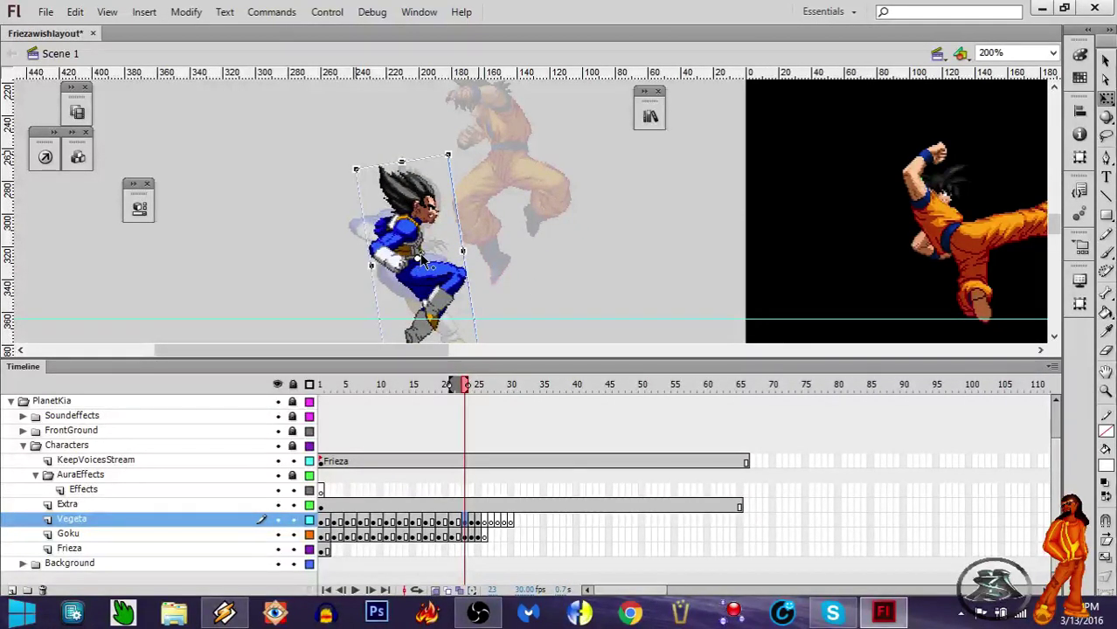
{"action": "left_click_drag", "start_coordinate": [422, 259], "coordinate": [433, 257]}
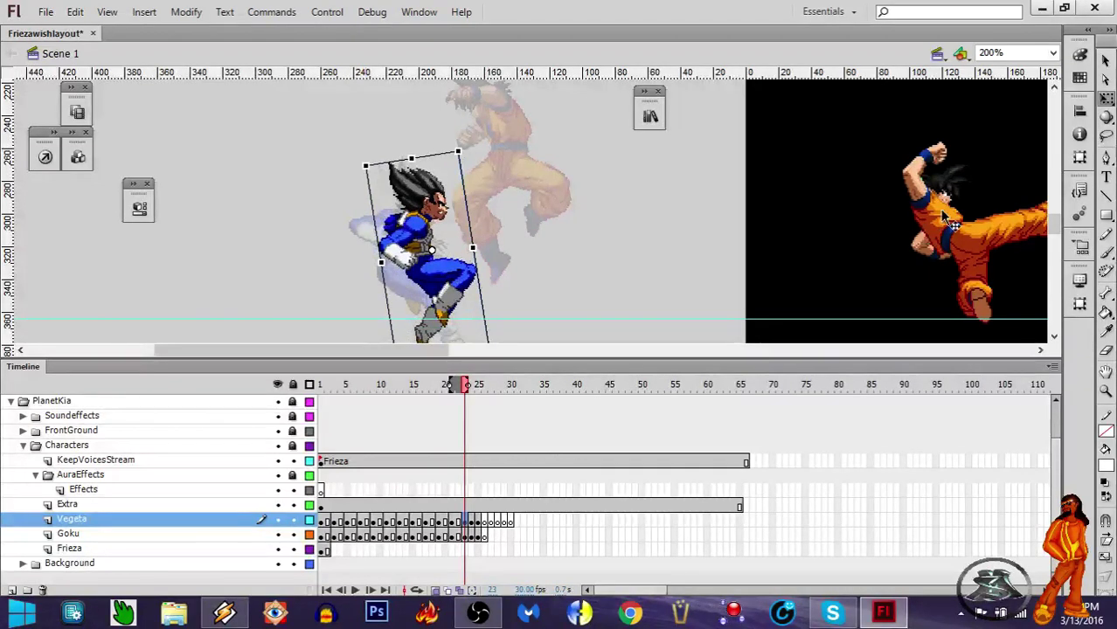
Step: Place Goku's kick against Vegeta on frame 23, rotated counterclockwise, and extend both keyframes by one frame
{"action": "left_click_drag", "start_coordinate": [951, 222], "coordinate": [564, 199]}
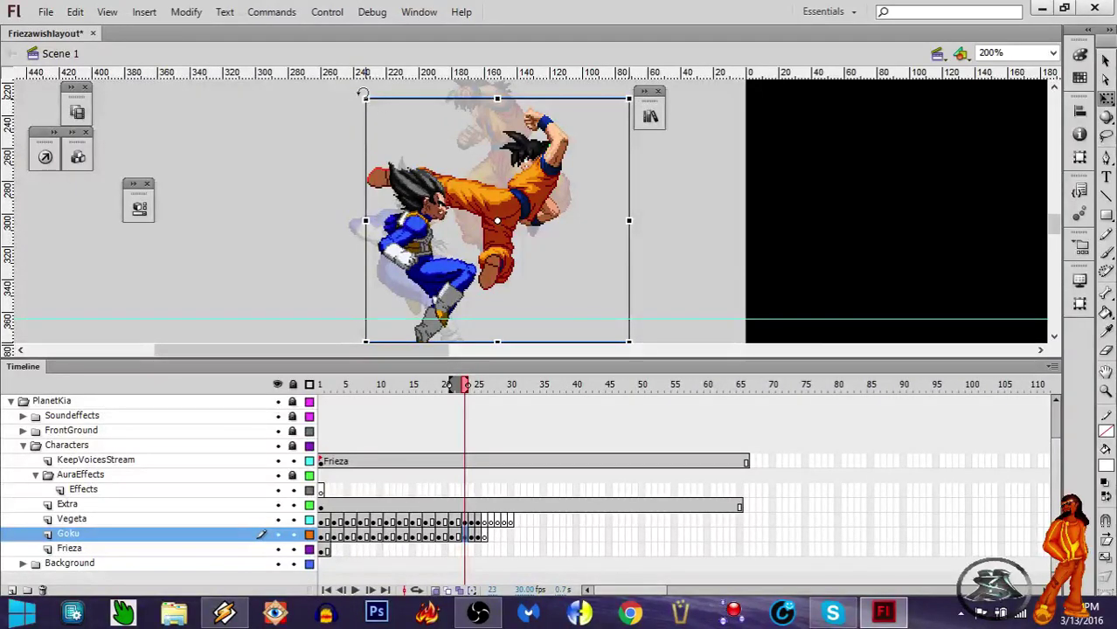
{"action": "left_click_drag", "start_coordinate": [363, 92], "coordinate": [333, 125]}
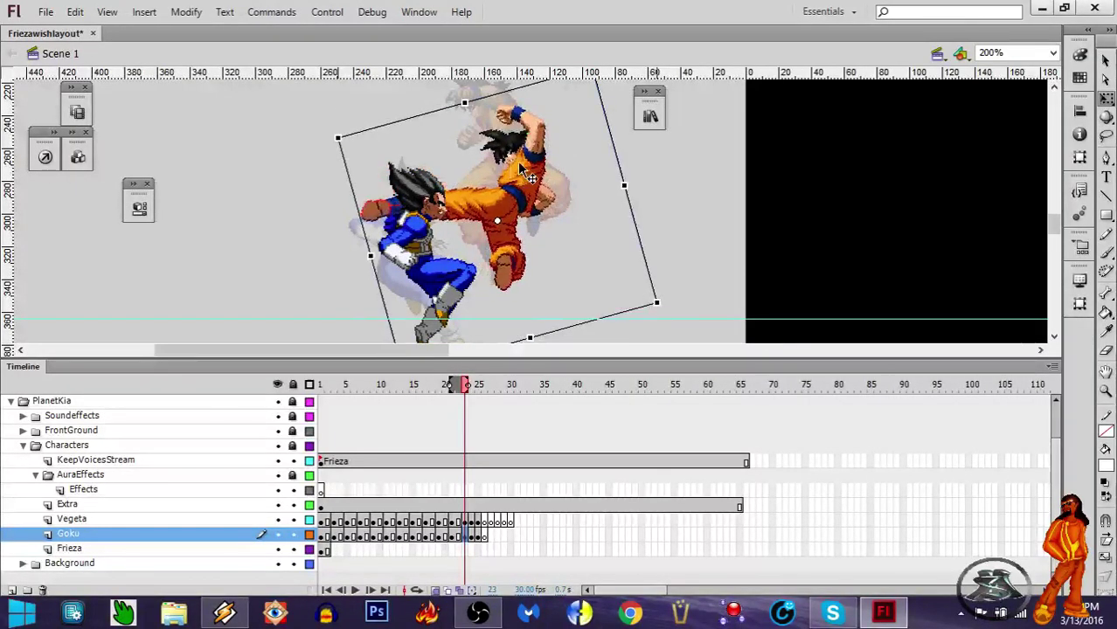
{"action": "left_click_drag", "start_coordinate": [531, 161], "coordinate": [517, 141]}
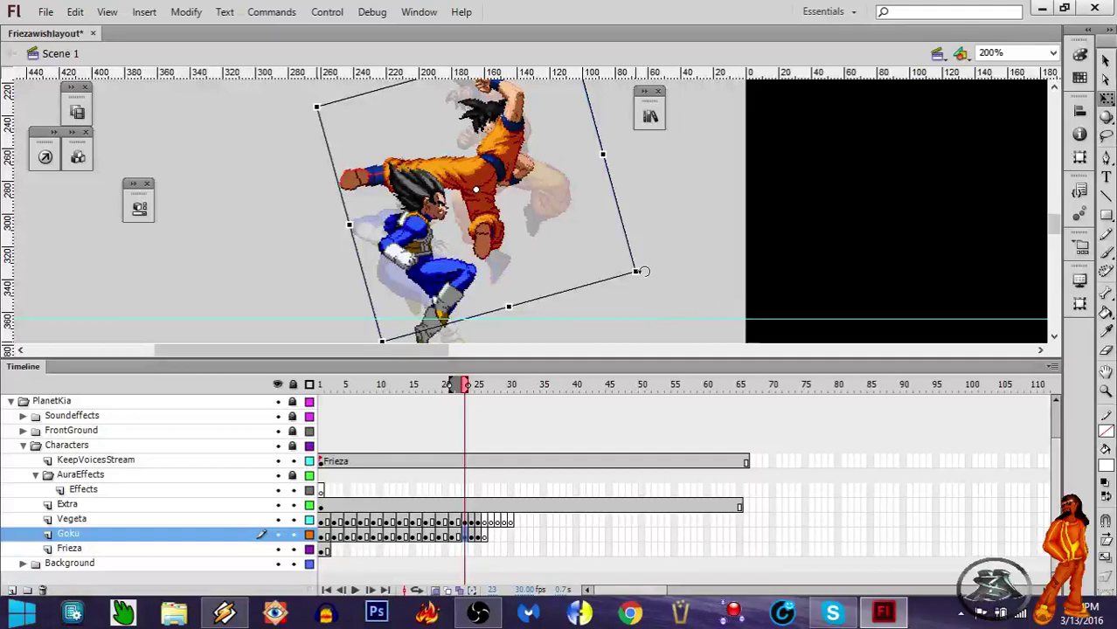
{"action": "left_click_drag", "start_coordinate": [646, 269], "coordinate": [647, 240]}
{"action": "left_click_drag", "start_coordinate": [570, 219], "coordinate": [578, 220]}
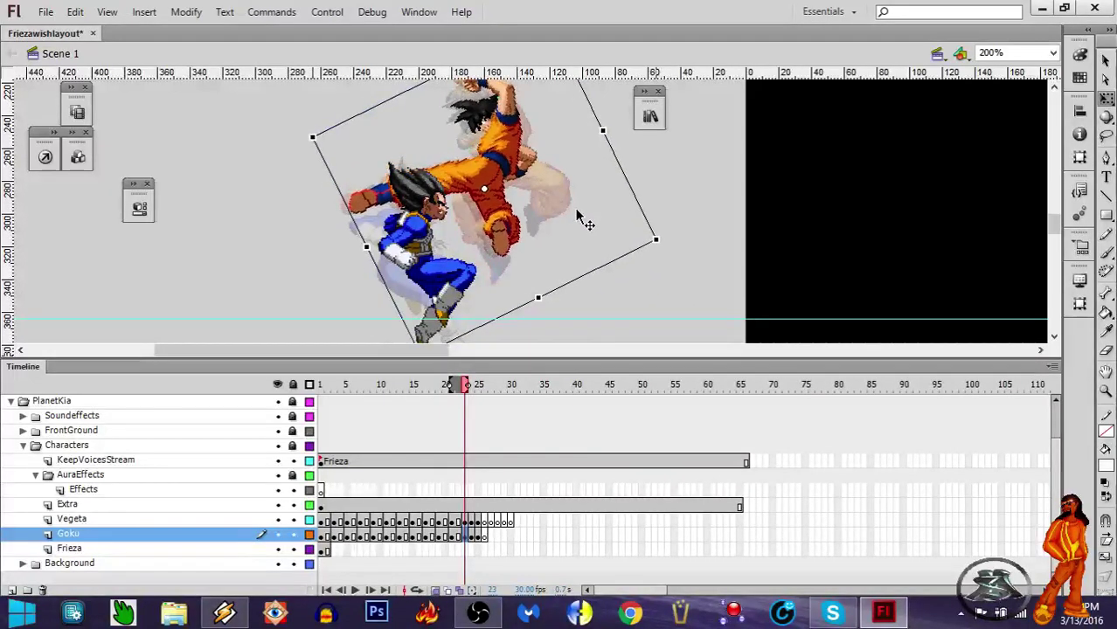
{"action": "left_click", "coordinate": [470, 522]}
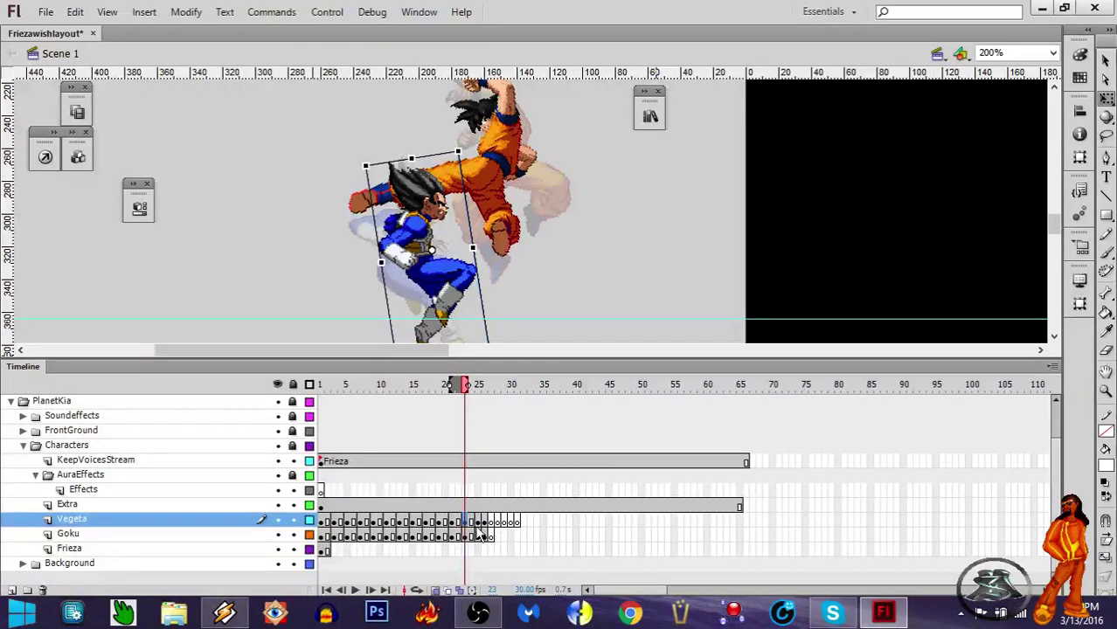
Step: On frame 25, place Vegeta up and left of his previous pose, tilted counterclockwise, and extend both characters' keyframes by one frame
{"action": "left_click", "coordinate": [478, 522]}
{"action": "left_click_drag", "start_coordinate": [722, 285], "coordinate": [416, 248]}
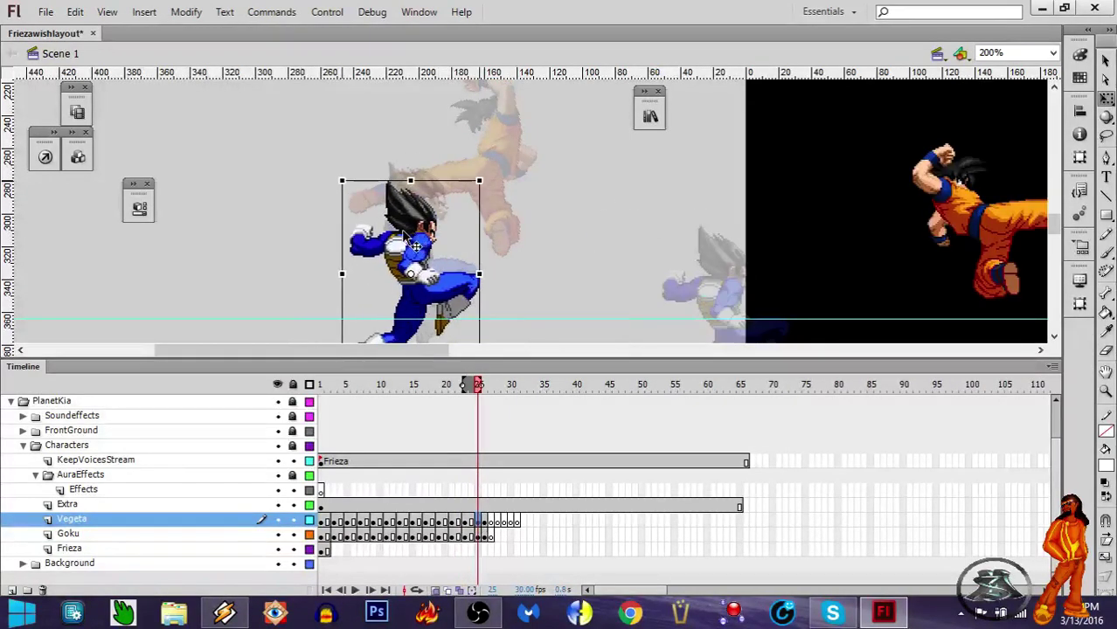
{"action": "left_click_drag", "start_coordinate": [486, 174], "coordinate": [472, 166]}
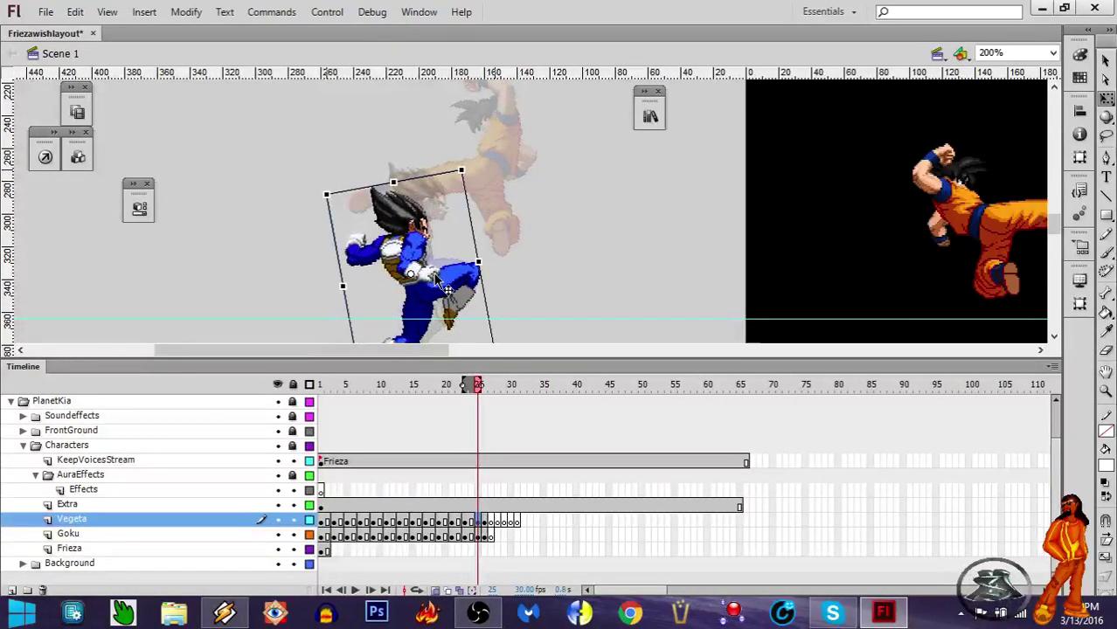
{"action": "left_click_drag", "start_coordinate": [444, 288], "coordinate": [416, 232]}
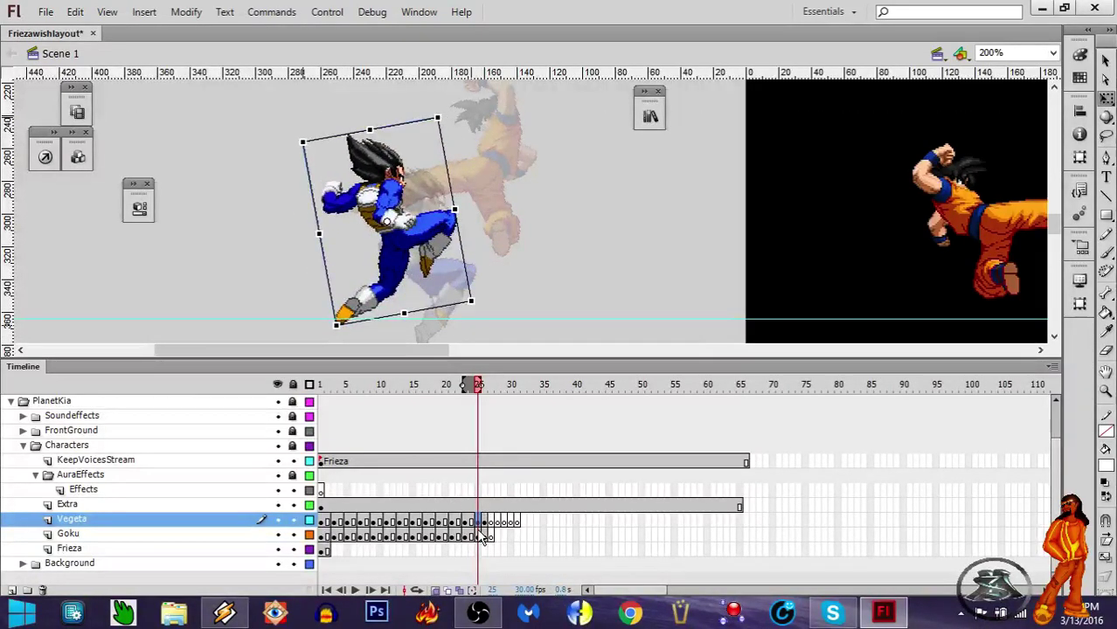
{"action": "key", "text": "F5"}
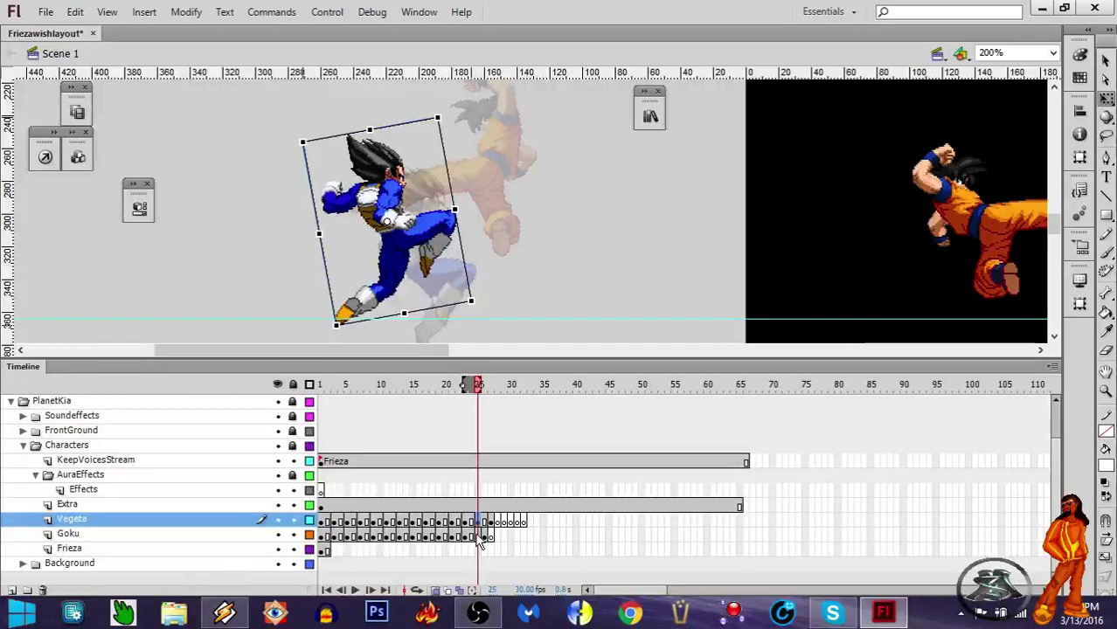
{"action": "left_click", "coordinate": [479, 536]}
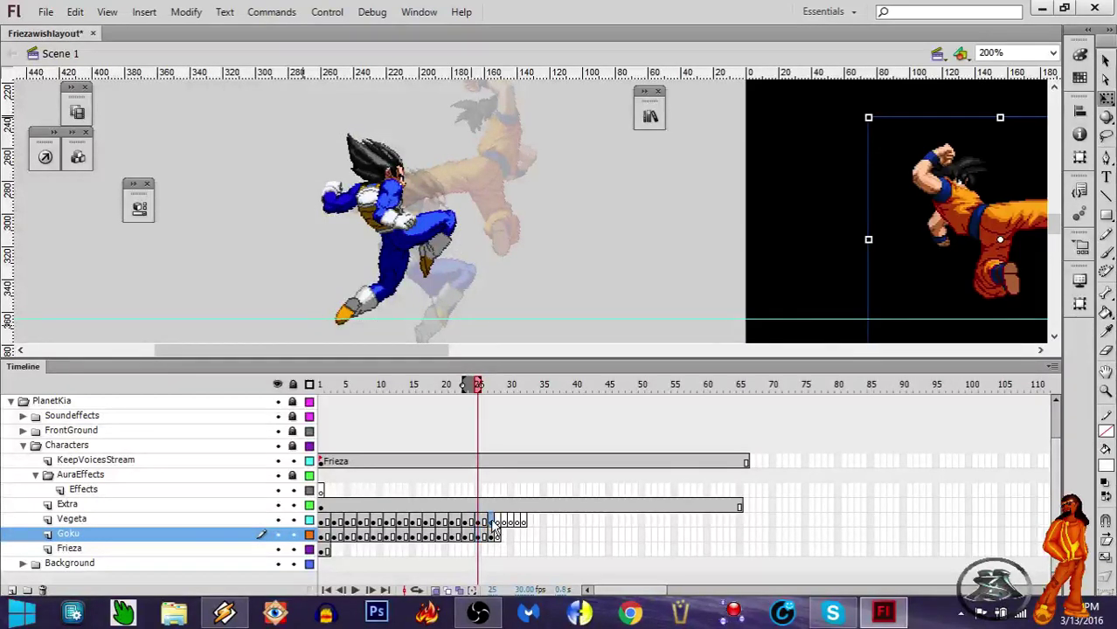
Step: Extend the frame 27 keyframes by one frame and move Vegeta and Goku left to continue their fight positions
{"action": "left_click", "coordinate": [492, 524]}
{"action": "left_click", "coordinate": [493, 537]}
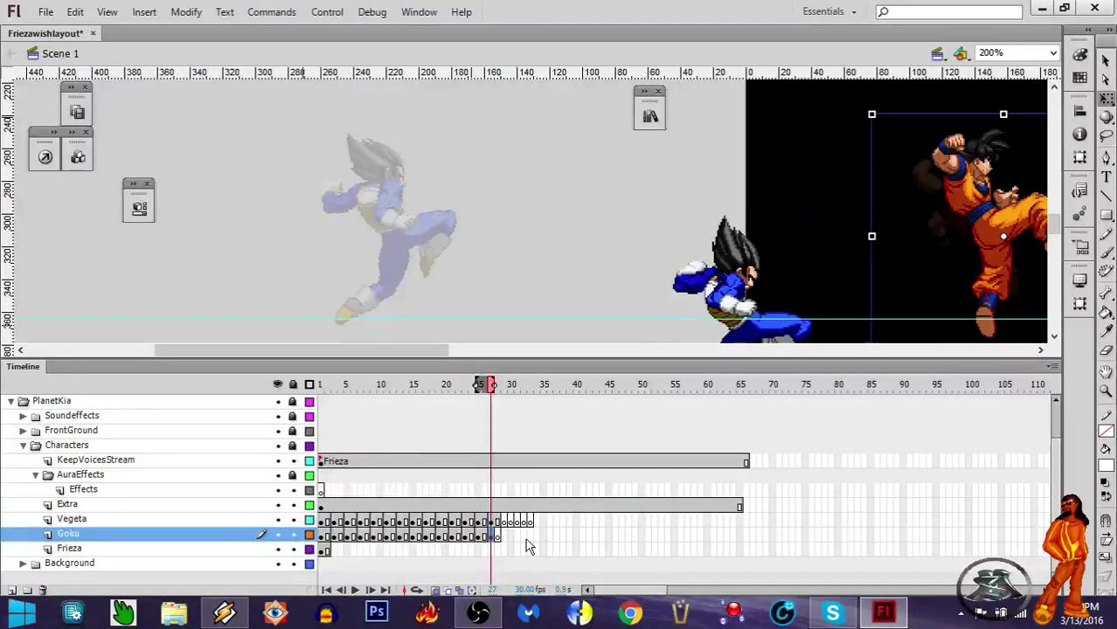
{"action": "left_click_drag", "start_coordinate": [731, 262], "coordinate": [376, 175]}
{"action": "left_click_drag", "start_coordinate": [979, 218], "coordinate": [527, 195]}
Step: Remove Vegeta's two-frame lunging pose at frames 15 and 16 from his layer
{"action": "left_click_drag", "start_coordinate": [470, 387], "coordinate": [414, 400]}
{"action": "left_click", "coordinate": [414, 522]}
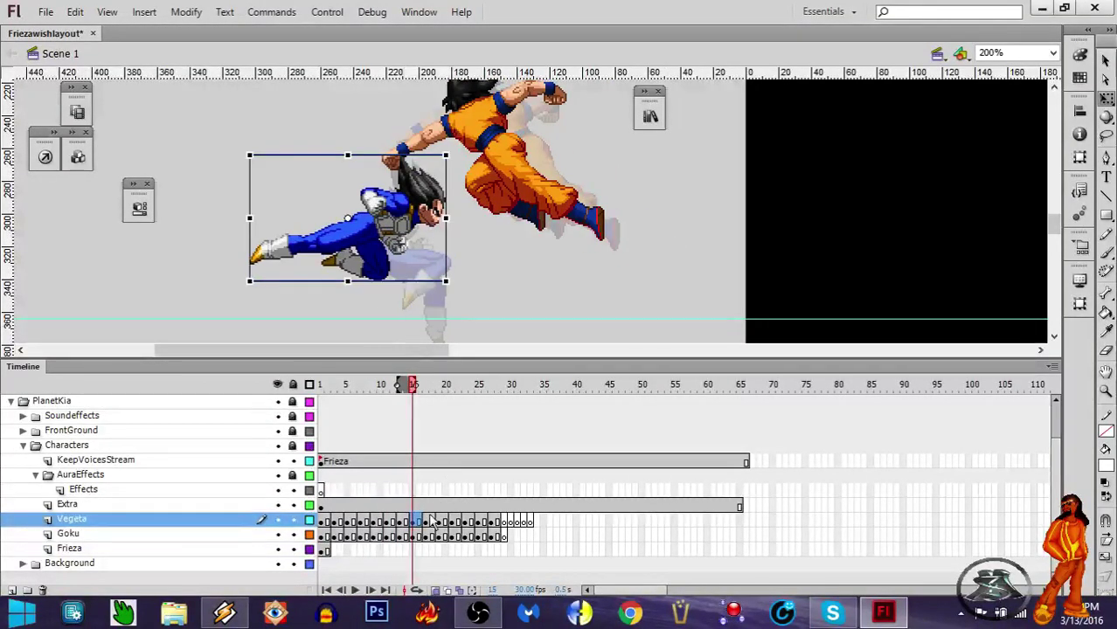
{"action": "left_click", "coordinate": [420, 523]}
{"action": "right_click", "coordinate": [420, 529]}
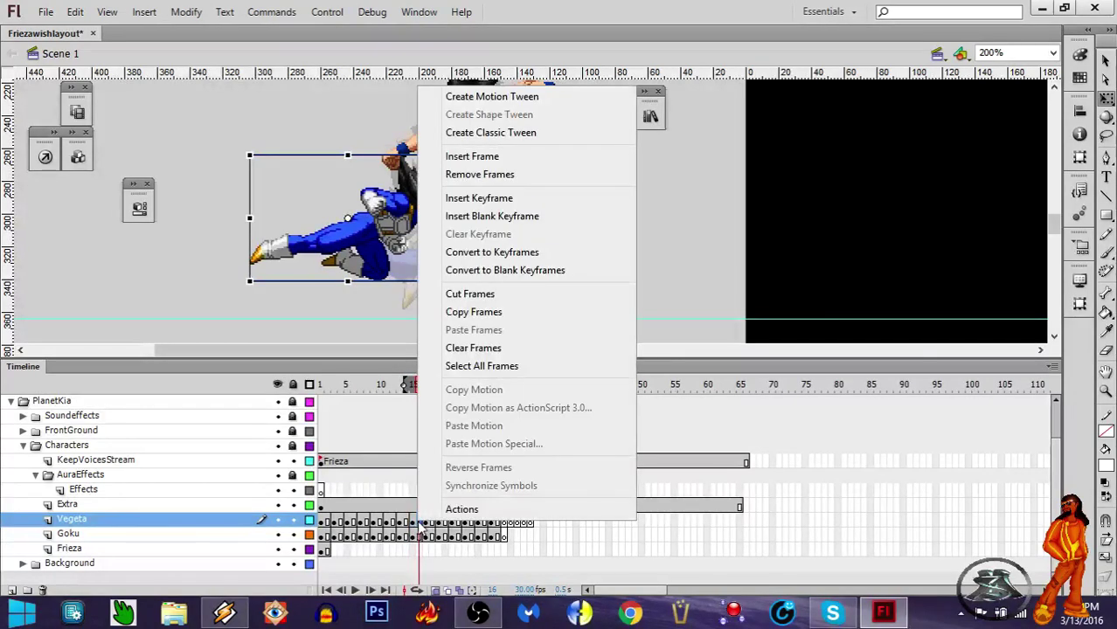
{"action": "left_click", "coordinate": [414, 523]}
{"action": "right_click", "coordinate": [417, 528]}
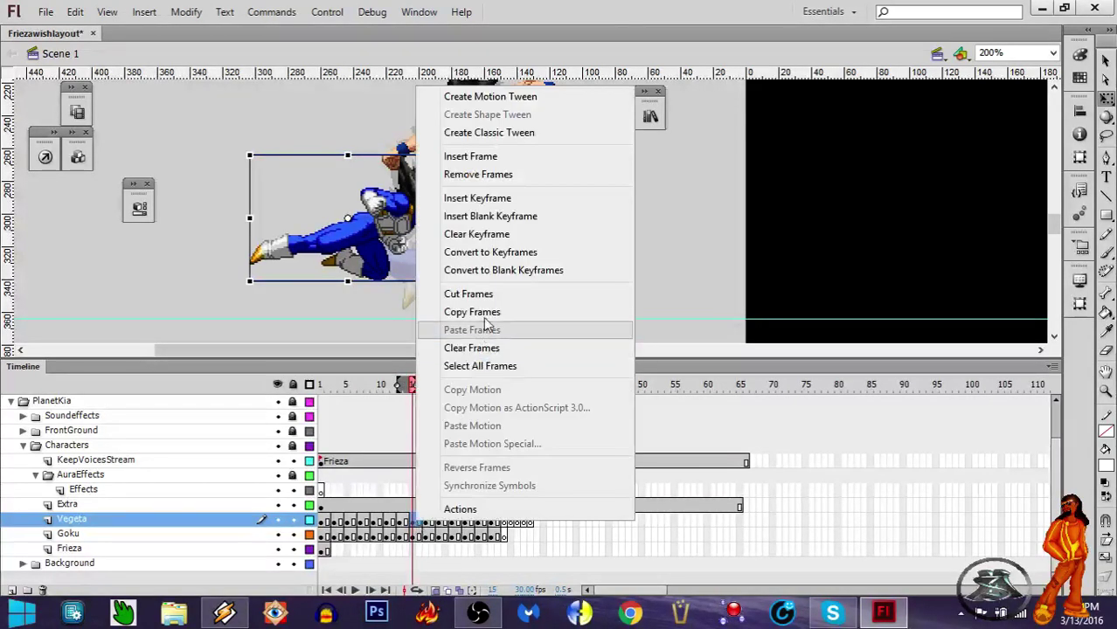
{"action": "left_click", "coordinate": [531, 176]}
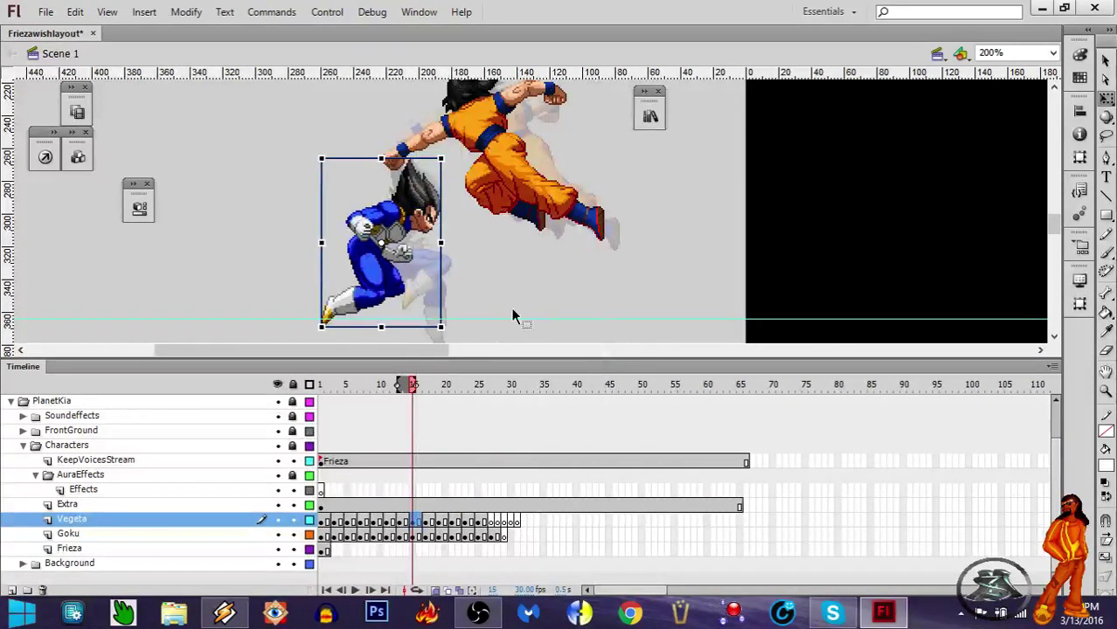
Step: On frame 15, rotate Vegeta's lunging pose counterclockwise and move him right, beneath Goku's outstretched fist
{"action": "left_click_drag", "start_coordinate": [444, 159], "coordinate": [362, 141]}
{"action": "left_click_drag", "start_coordinate": [417, 280], "coordinate": [443, 282]}
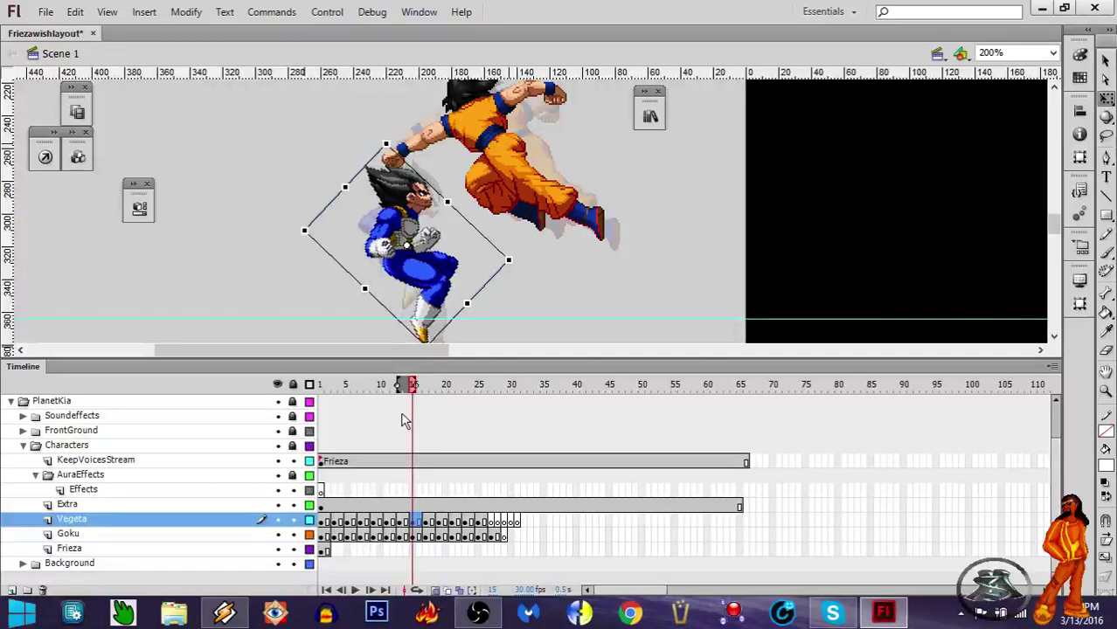
Step: Delete the stray duplicate Goku sprite that stands on the black stage area on frame 17
{"action": "mouse_move", "coordinate": [414, 390]}
{"action": "left_mouse_down"}
{"action": "mouse_move", "coordinate": [362, 391]}
{"action": "mouse_move", "coordinate": [428, 391]}
{"action": "left_mouse_up"}
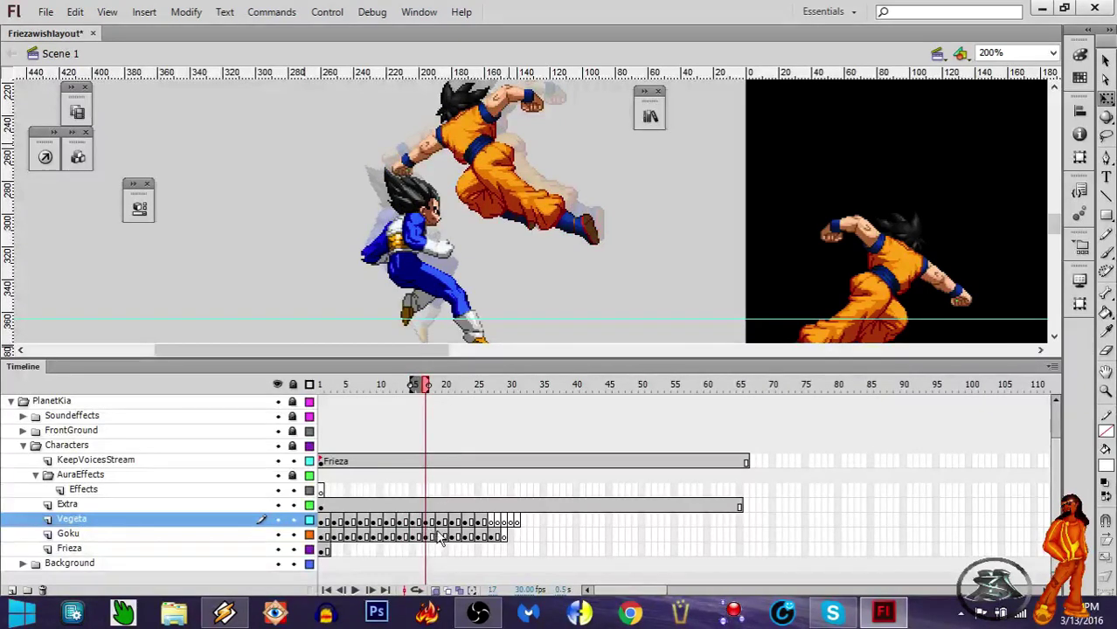
{"action": "left_click", "coordinate": [872, 293]}
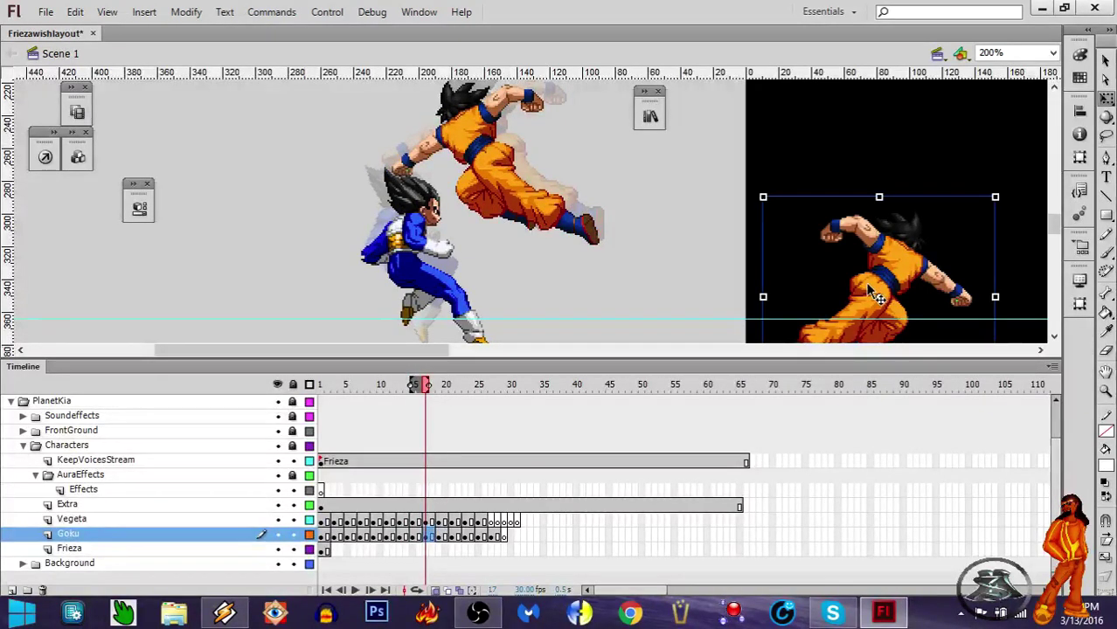
{"action": "left_click", "coordinate": [414, 536]}
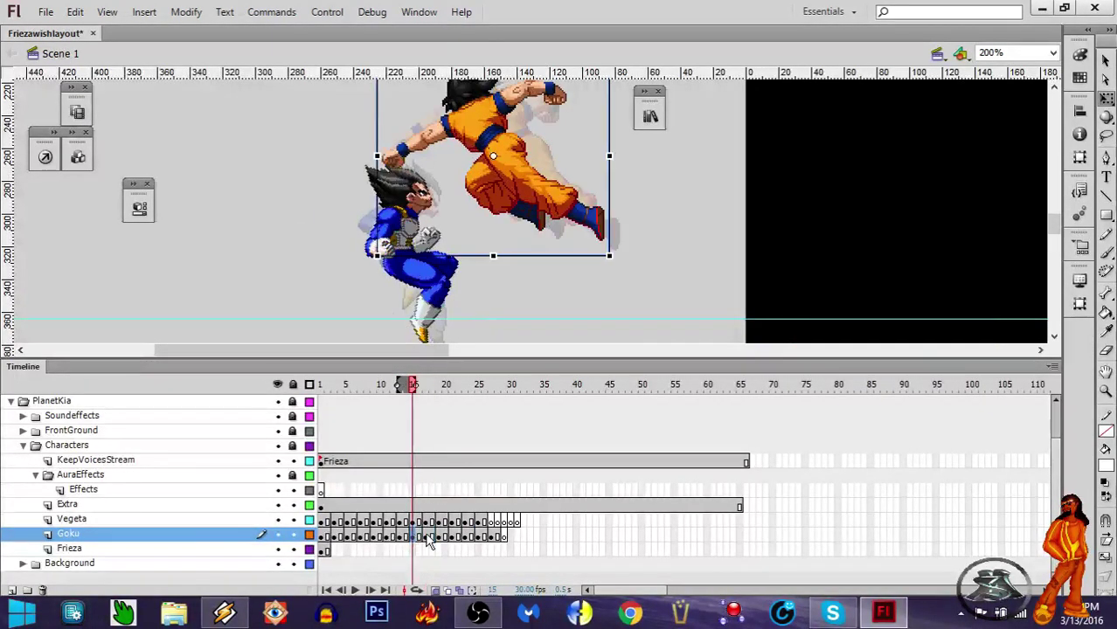
{"action": "left_click", "coordinate": [427, 537]}
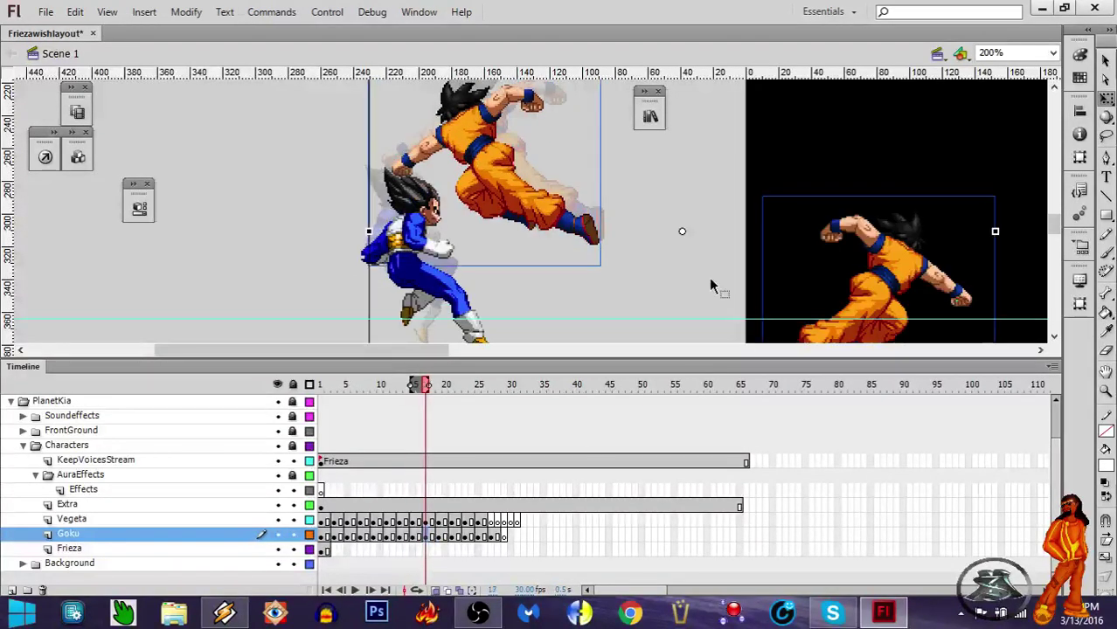
{"action": "left_click", "coordinate": [896, 264]}
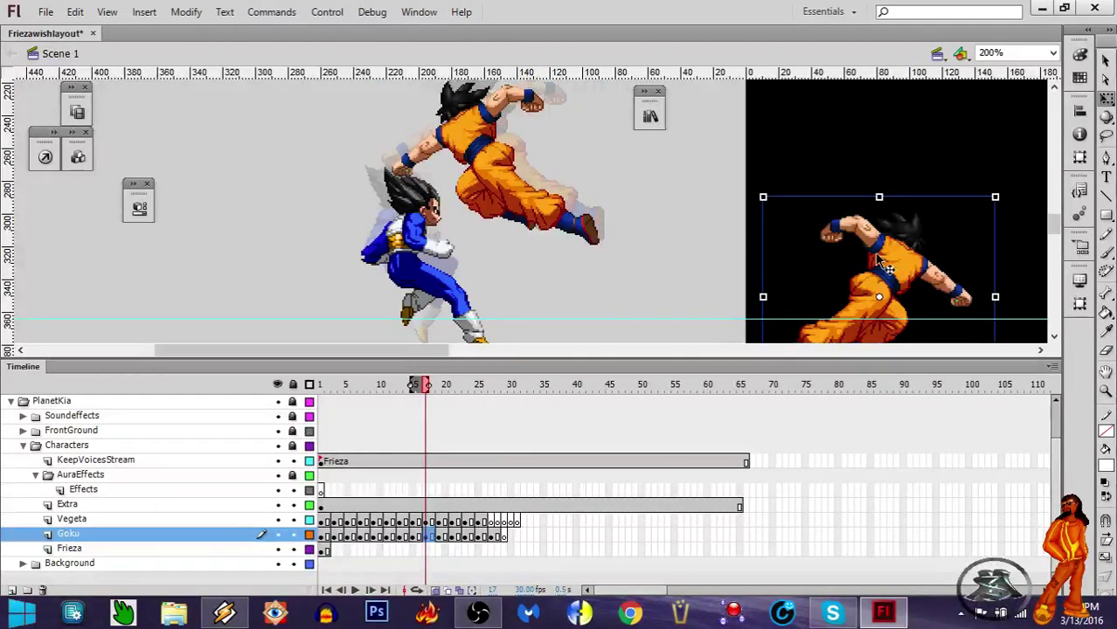
{"action": "key", "text": "Delete"}
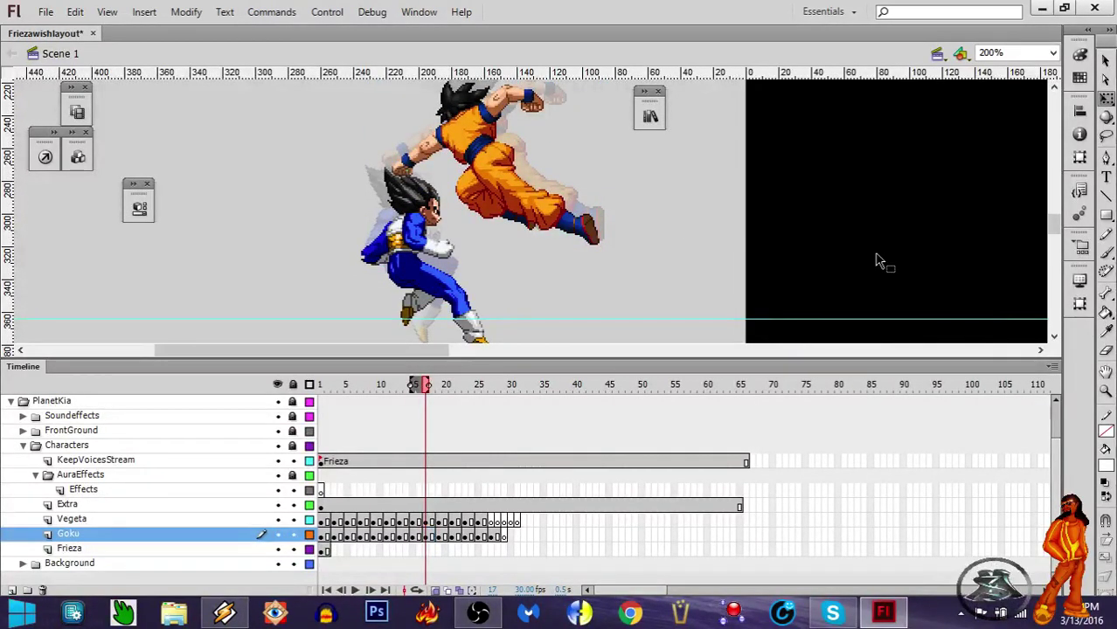
Step: Add two frames to Goku's layer after frame 17, with his pasted lunging pose on a frame 19 keyframe, placed above and right of Vegeta
{"action": "left_click", "coordinate": [434, 537]}
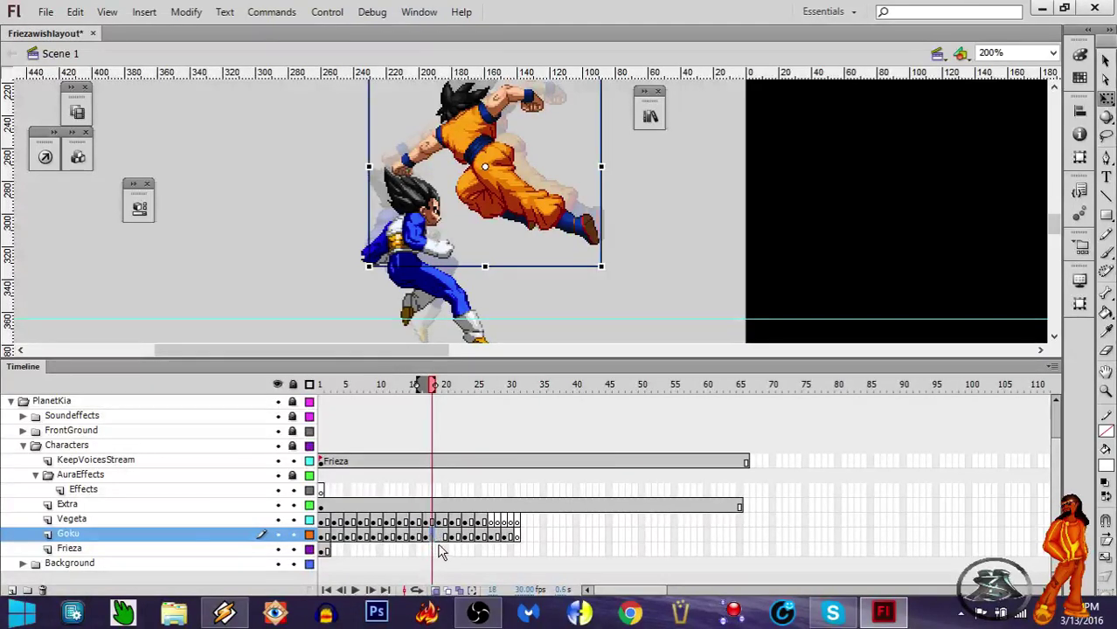
{"action": "left_click", "coordinate": [441, 539]}
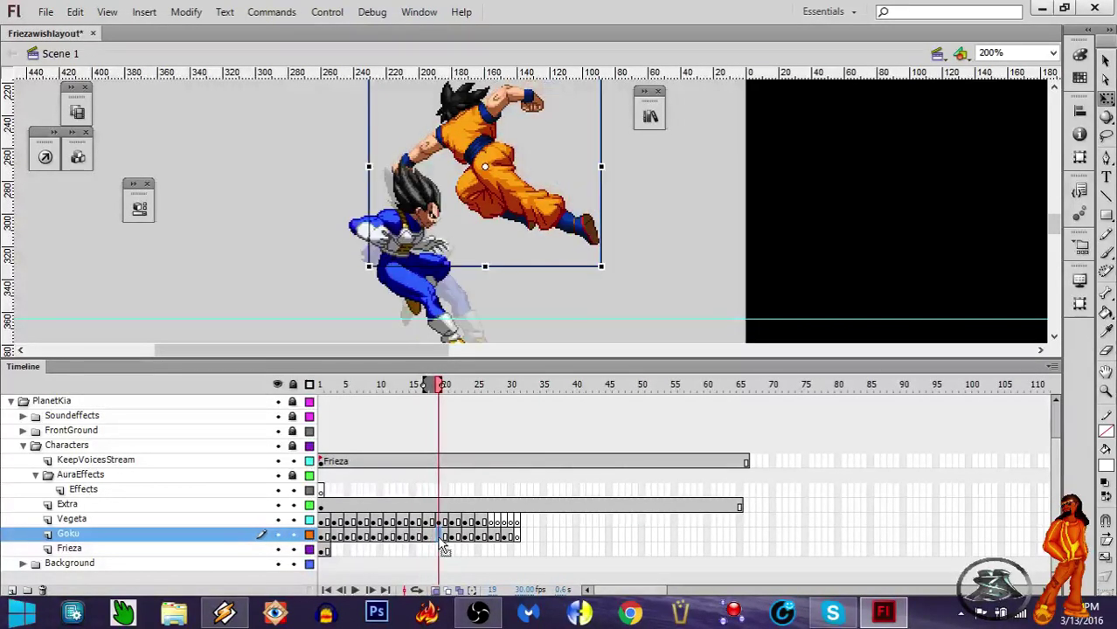
{"action": "key", "text": "Delete"}
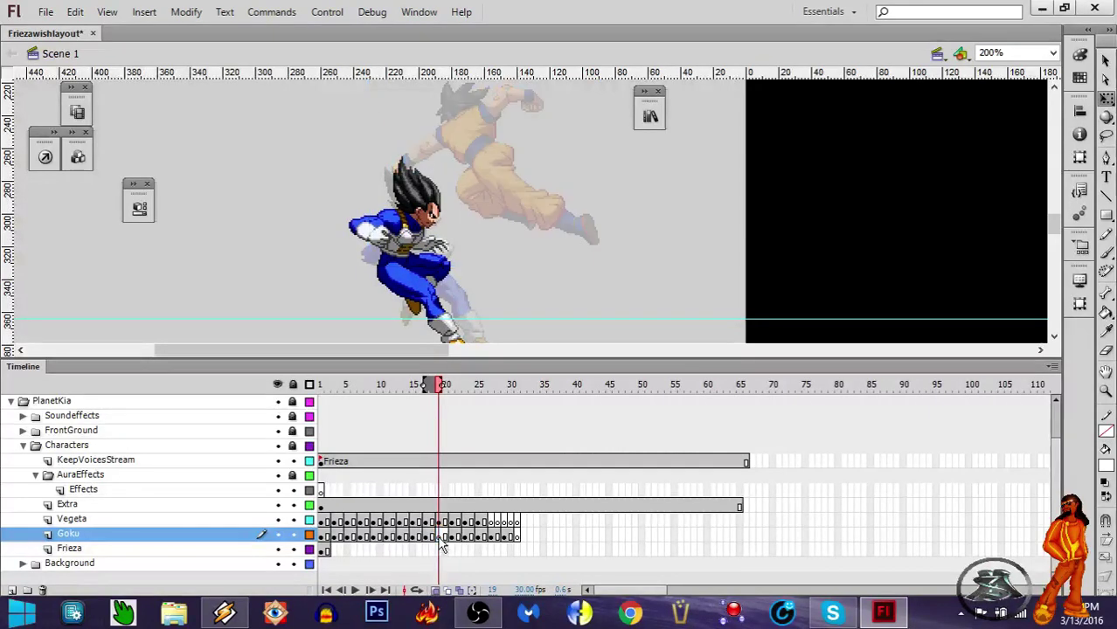
{"action": "key", "text": "ctrl+v"}
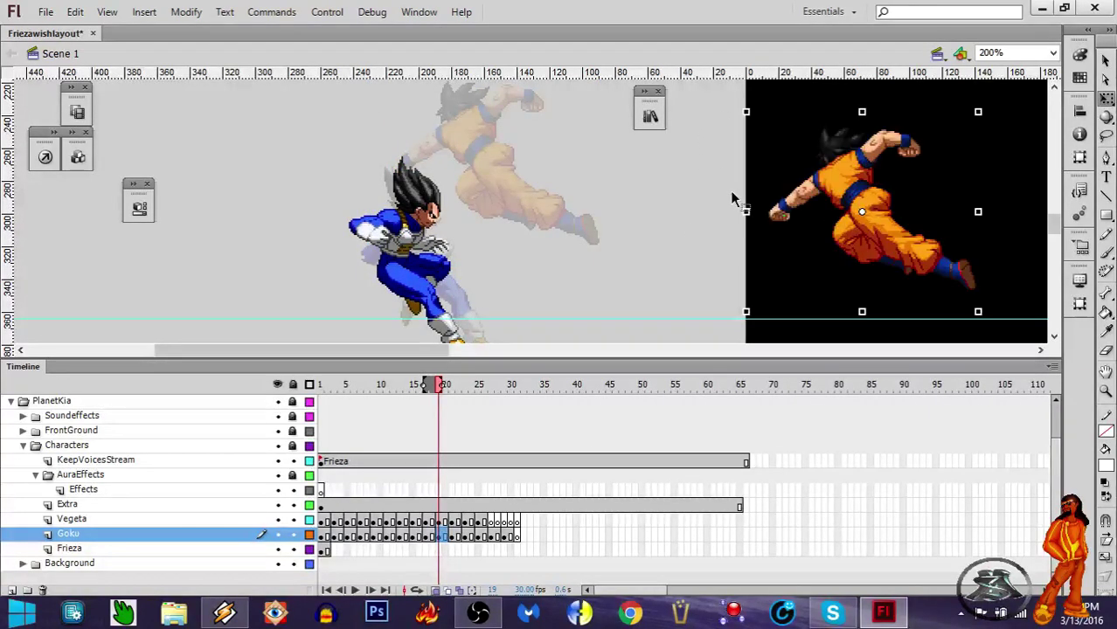
{"action": "left_click_drag", "start_coordinate": [905, 199], "coordinate": [491, 219]}
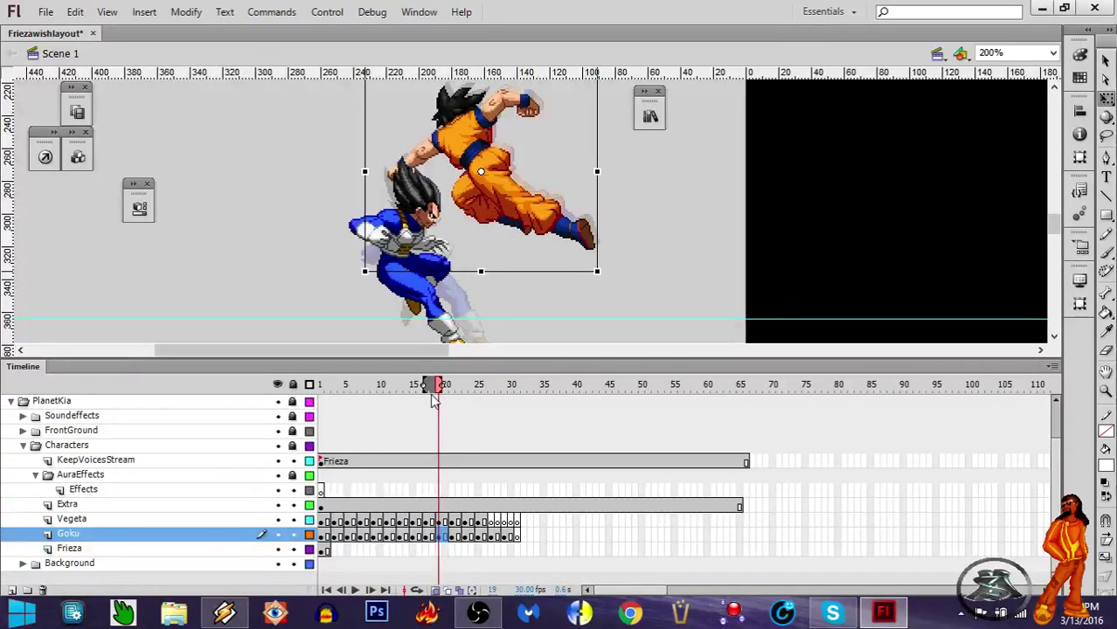
Step: Nudge Goku slightly right and down on frame 15, and fine-tune Vegeta's position on frame 13
{"action": "mouse_move", "coordinate": [431, 391]}
{"action": "left_mouse_down"}
{"action": "mouse_move", "coordinate": [395, 393]}
{"action": "mouse_move", "coordinate": [414, 395]}
{"action": "left_mouse_up"}
{"action": "left_click", "coordinate": [540, 191]}
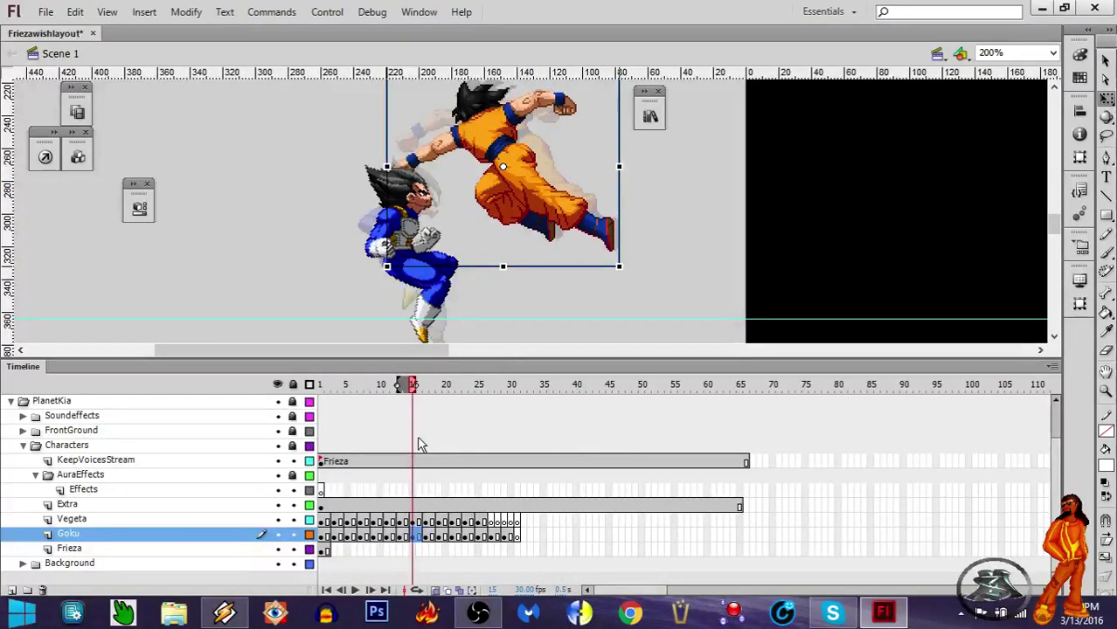
{"action": "mouse_move", "coordinate": [415, 390]}
{"action": "left_mouse_down"}
{"action": "mouse_move", "coordinate": [381, 392]}
{"action": "mouse_move", "coordinate": [414, 392]}
{"action": "mouse_move", "coordinate": [400, 392]}
{"action": "left_mouse_up"}
{"action": "left_click", "coordinate": [428, 249]}
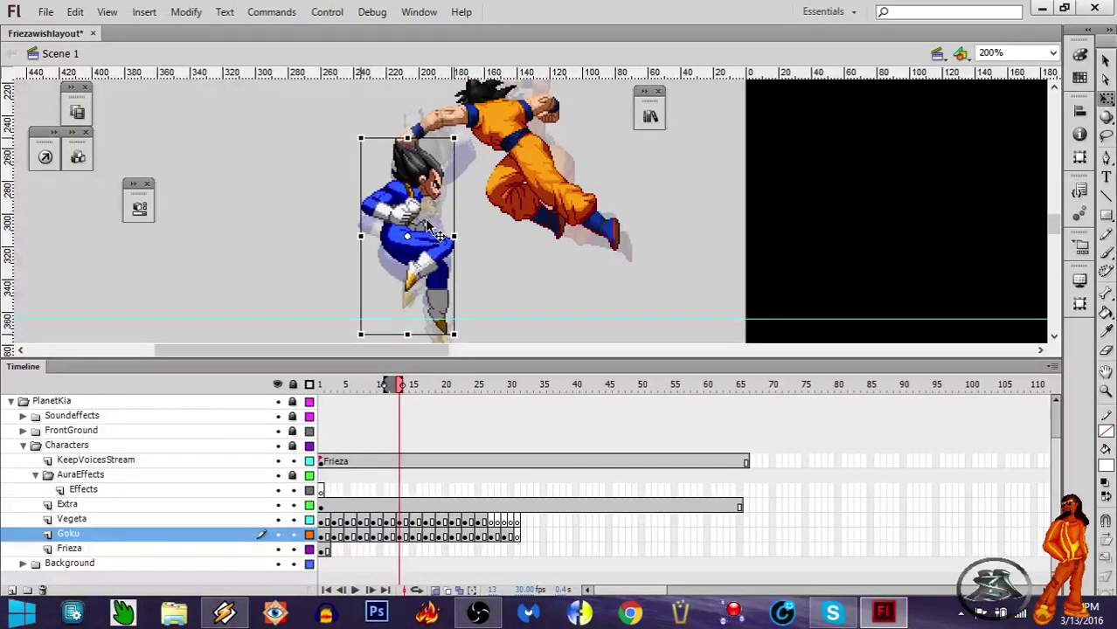
Step: Tilt Vegeta slightly less counterclockwise-upright on frame 15 by rotating him a little further back, and shift him slightly left
{"action": "left_click", "coordinate": [413, 390]}
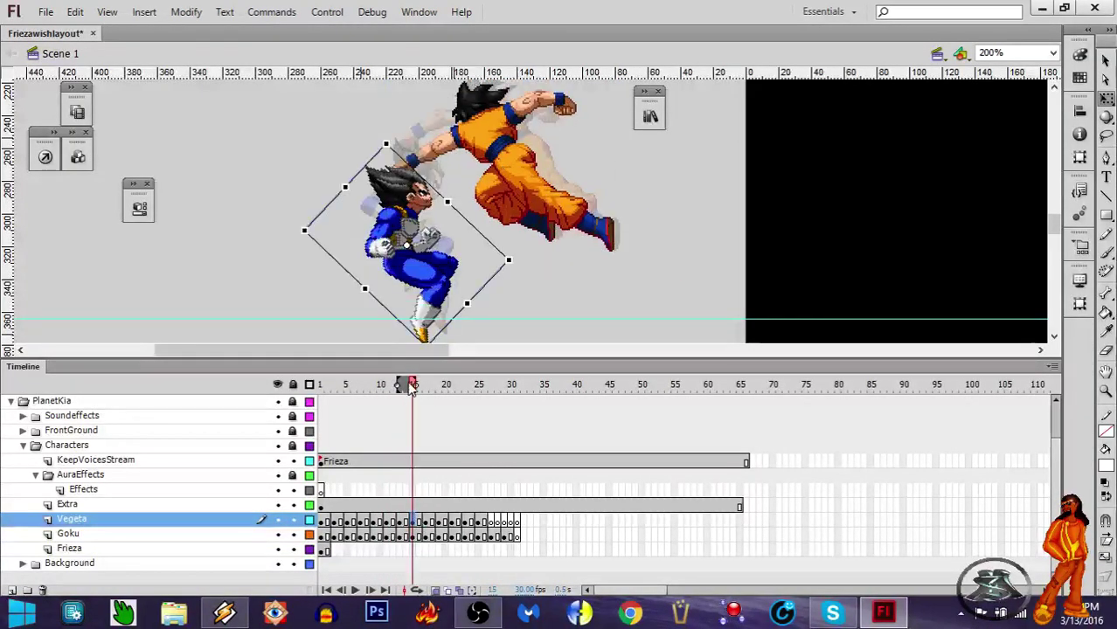
{"action": "mouse_move", "coordinate": [411, 389]}
{"action": "left_mouse_down"}
{"action": "mouse_move", "coordinate": [381, 393]}
{"action": "mouse_move", "coordinate": [395, 403]}
{"action": "mouse_move", "coordinate": [413, 395]}
{"action": "left_mouse_up"}
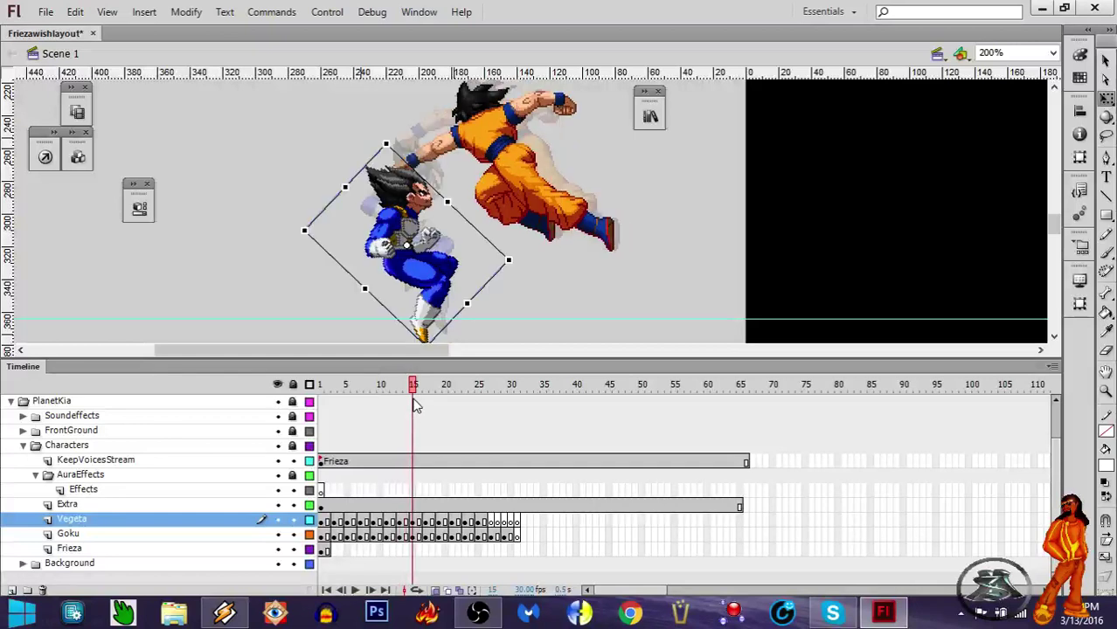
{"action": "left_click", "coordinate": [444, 256]}
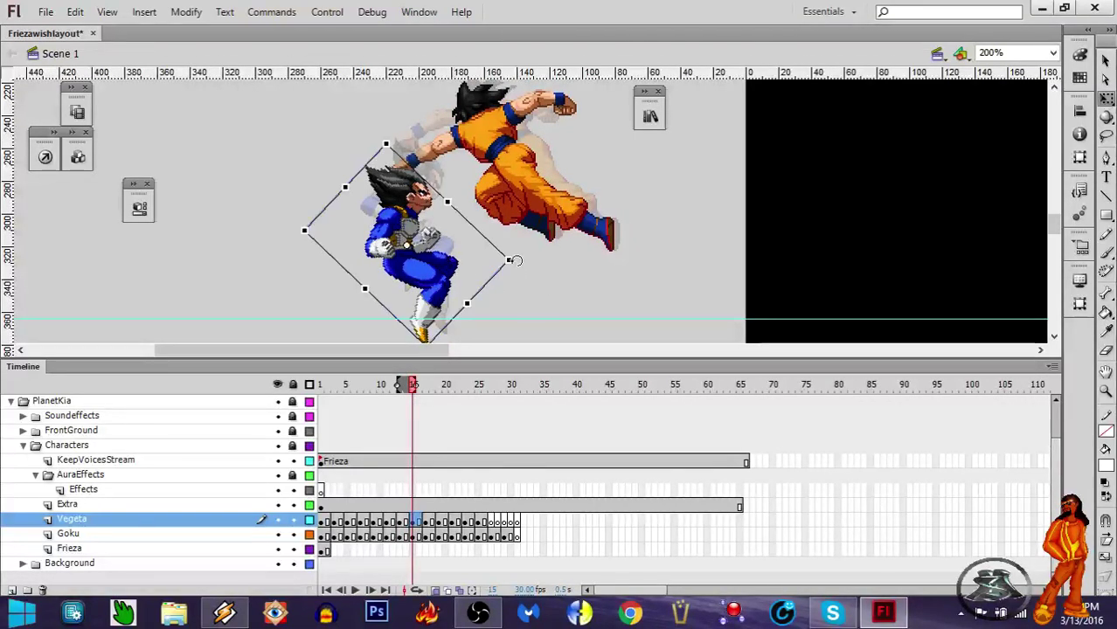
{"action": "left_click_drag", "start_coordinate": [516, 262], "coordinate": [523, 246]}
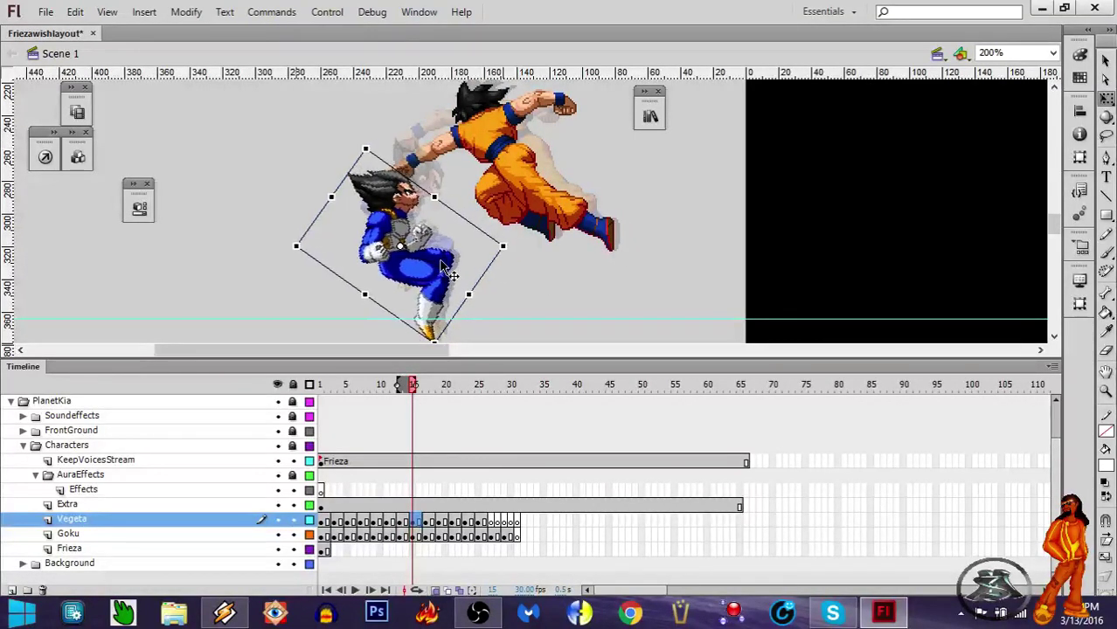
Step: Save the document, and on frame 17 rotate Vegeta slightly counterclockwise and move him left and slightly up
{"action": "left_click", "coordinate": [428, 523]}
{"action": "left_click", "coordinate": [428, 523]}
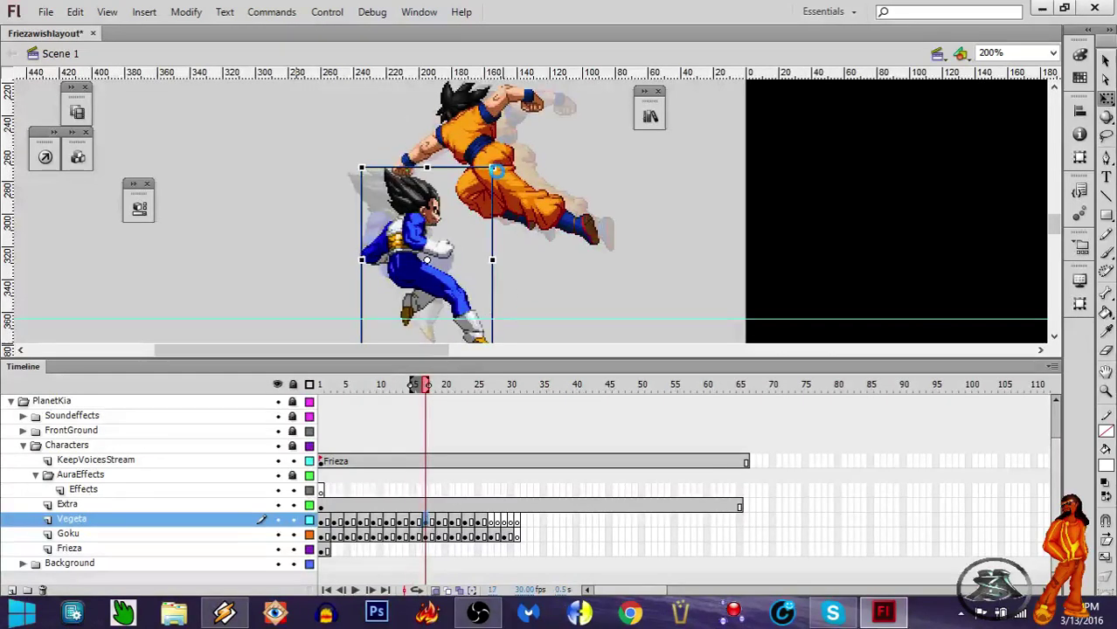
{"action": "key", "text": "ctrl+s"}
{"action": "left_click_drag", "start_coordinate": [372, 162], "coordinate": [344, 184]}
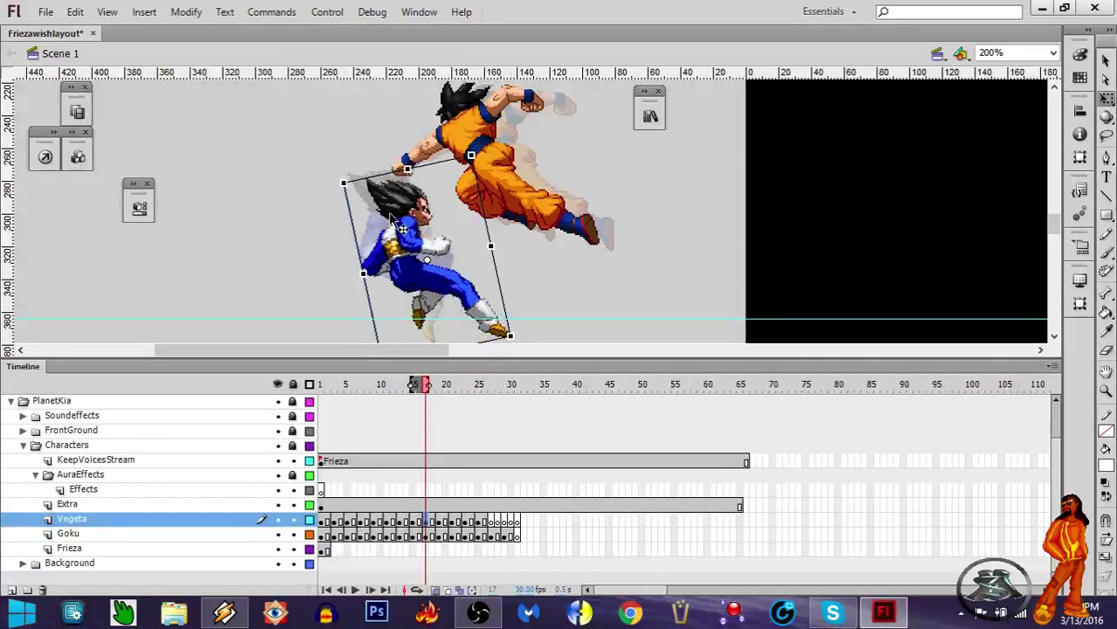
{"action": "left_click_drag", "start_coordinate": [402, 228], "coordinate": [384, 221]}
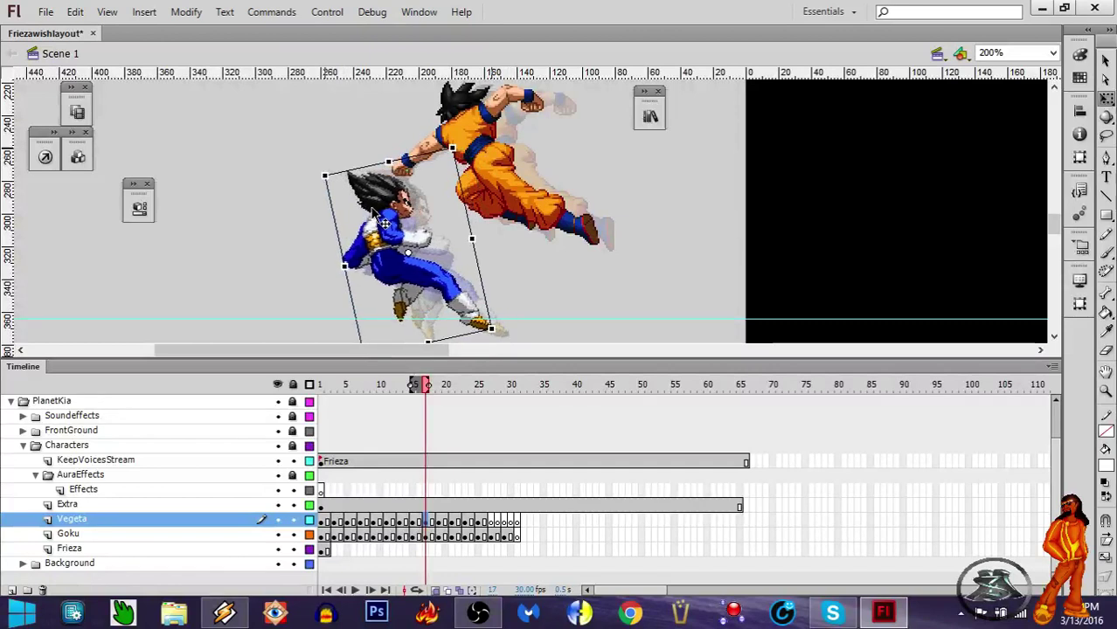
Step: Rotate Vegeta's pose on frames 19 and 20 counterclockwise and shift it left, away from Goku
{"action": "left_click", "coordinate": [446, 522]}
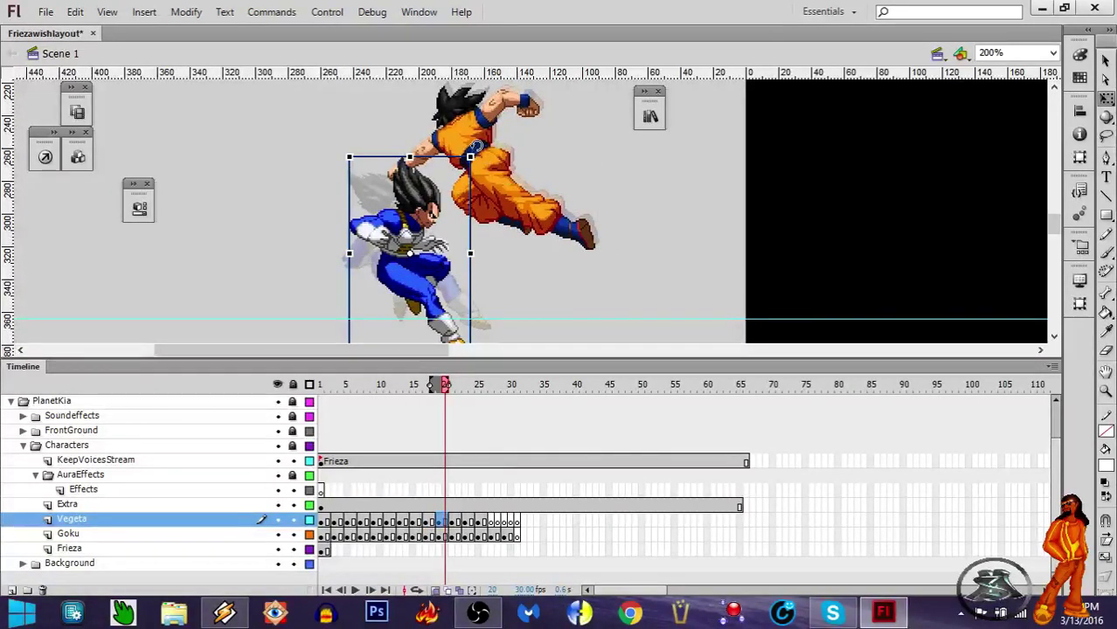
{"action": "left_click_drag", "start_coordinate": [472, 146], "coordinate": [424, 149]}
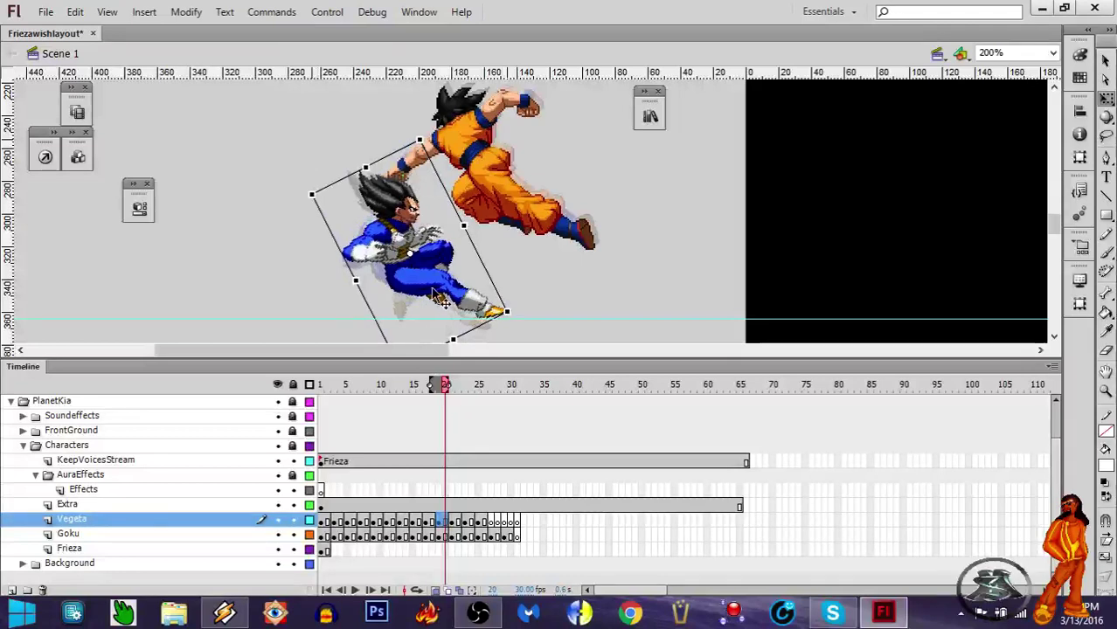
{"action": "left_click_drag", "start_coordinate": [440, 298], "coordinate": [417, 296]}
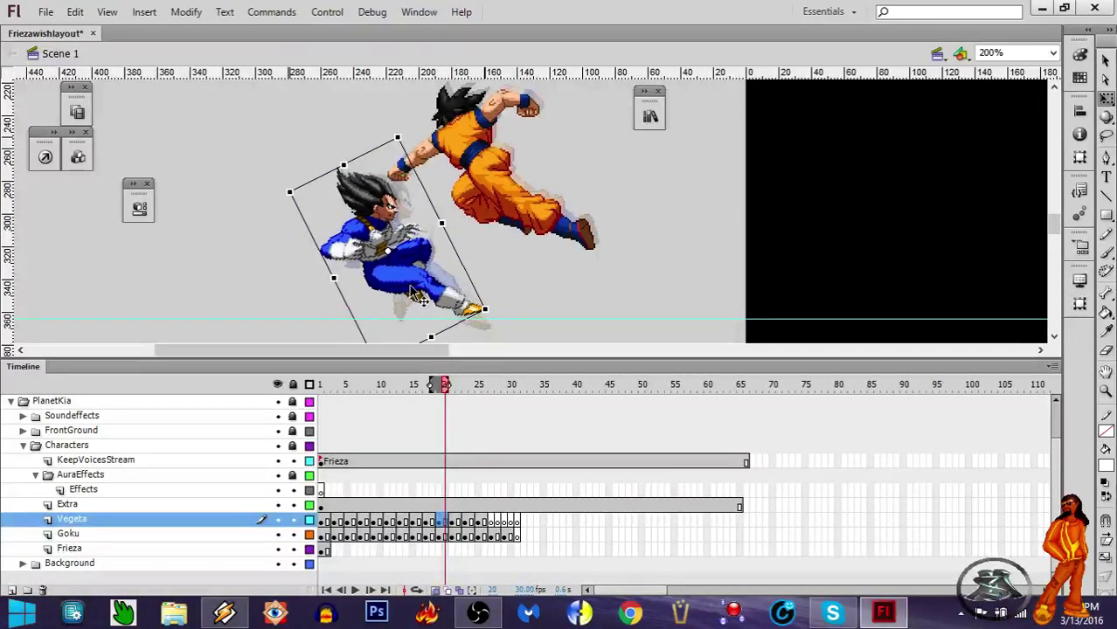
Step: Tilt Vegeta's pose on frames 21 and 22 further counterclockwise and move it left in line with his previous pose
{"action": "left_click", "coordinate": [459, 523]}
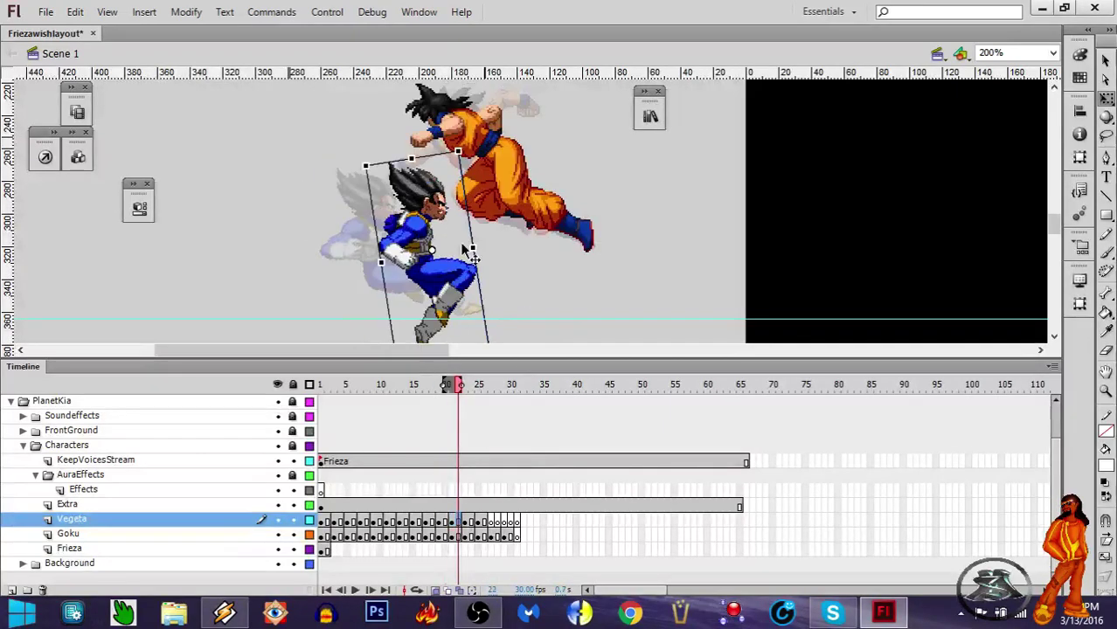
{"action": "left_click_drag", "start_coordinate": [470, 148], "coordinate": [424, 140]}
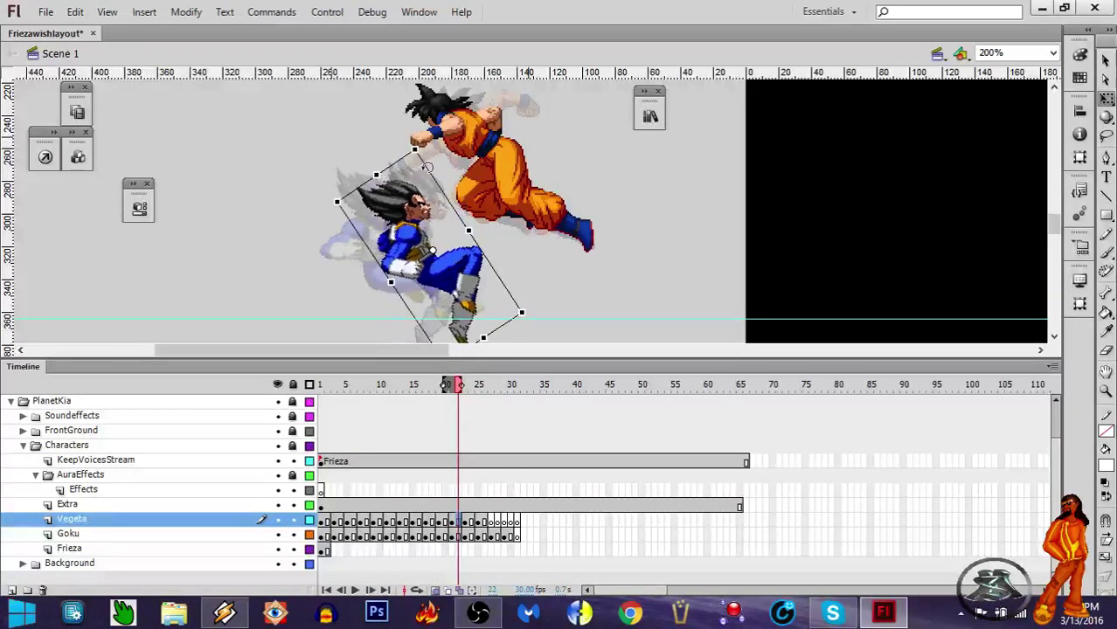
{"action": "left_click_drag", "start_coordinate": [497, 303], "coordinate": [442, 302]}
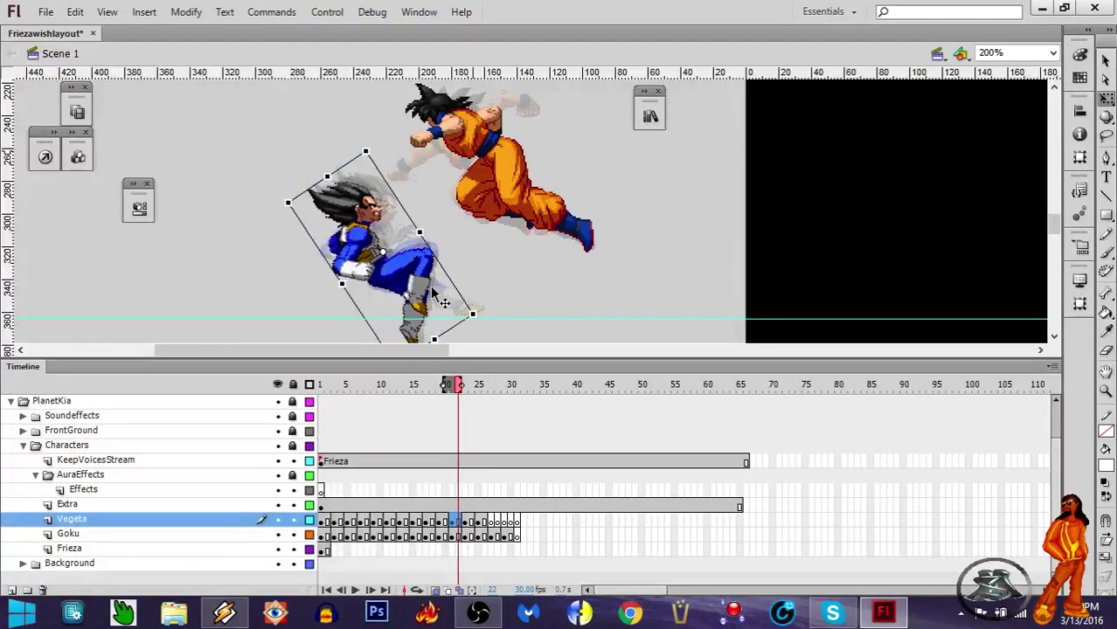
Step: Nudge Goku's lunging pose slightly left and down on frame 19
{"action": "mouse_move", "coordinate": [452, 389]}
{"action": "left_mouse_down"}
{"action": "mouse_move", "coordinate": [412, 392]}
{"action": "mouse_move", "coordinate": [451, 400]}
{"action": "mouse_move", "coordinate": [439, 400]}
{"action": "left_mouse_up"}
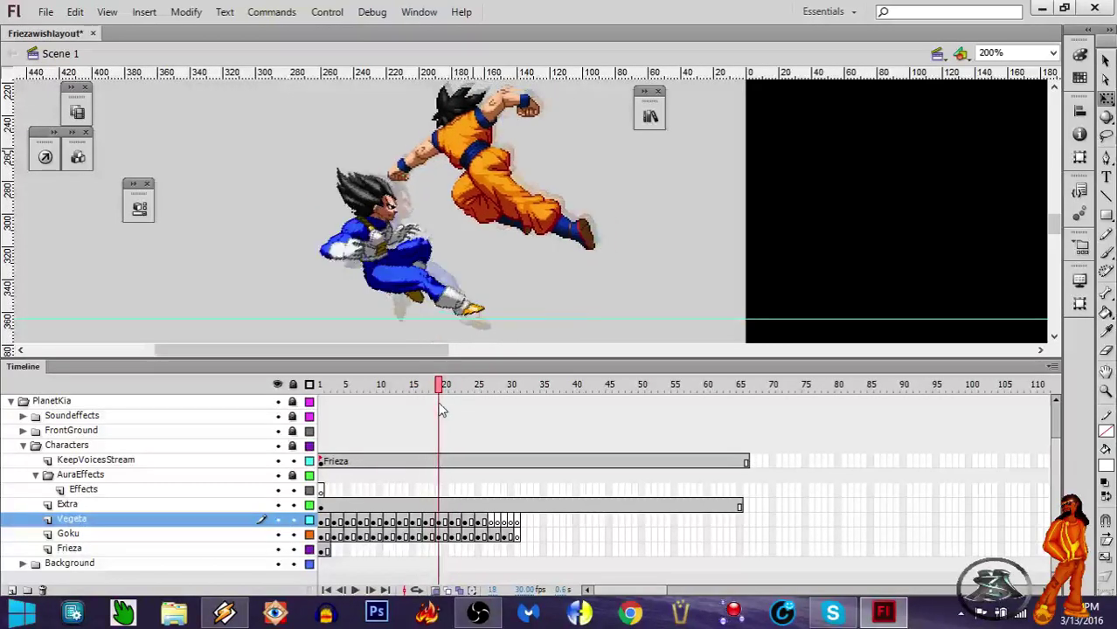
{"action": "left_click", "coordinate": [519, 229]}
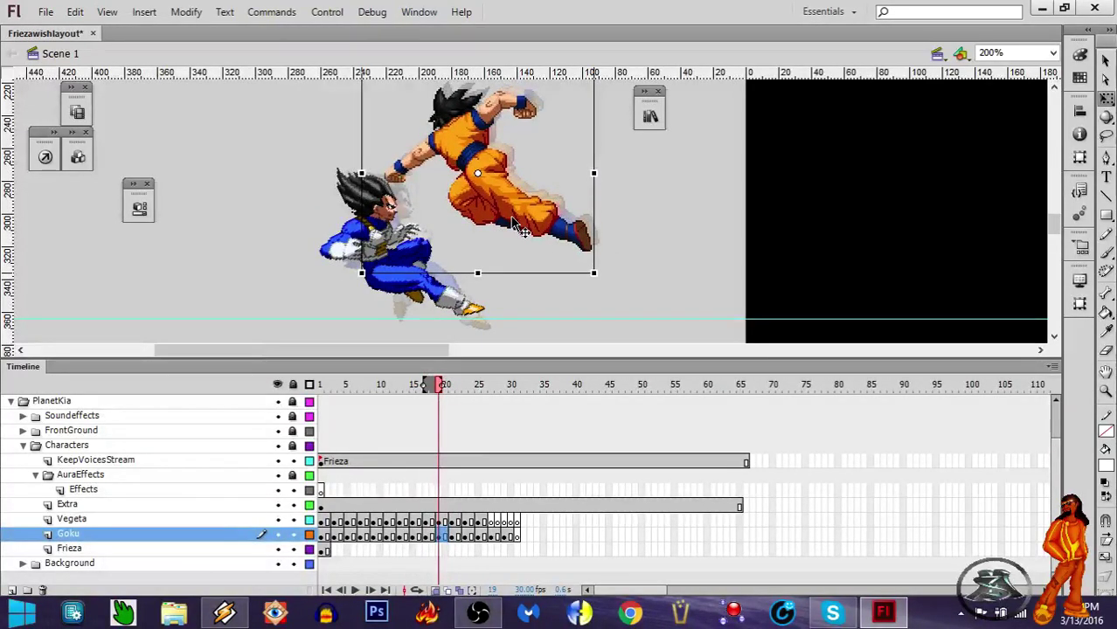
Step: Shift Vegeta slightly left and down on frames 17 and 19, and scrub forward to frame 24 to review the motion
{"action": "mouse_move", "coordinate": [440, 388]}
{"action": "left_mouse_down"}
{"action": "mouse_move", "coordinate": [388, 391]}
{"action": "mouse_move", "coordinate": [427, 407]}
{"action": "left_mouse_up"}
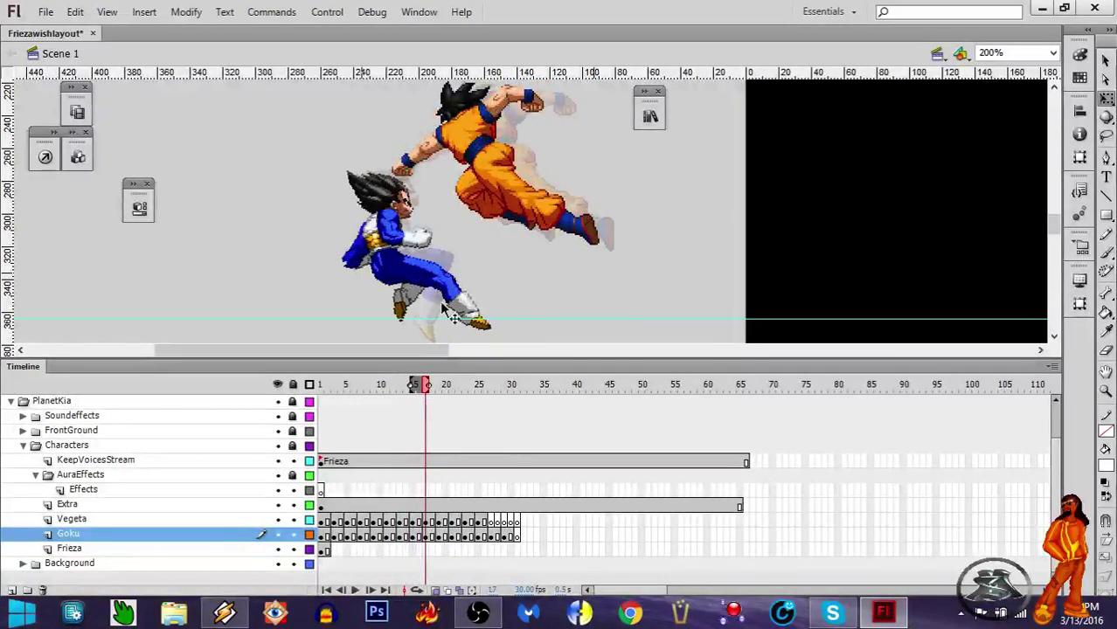
{"action": "left_click", "coordinate": [433, 260]}
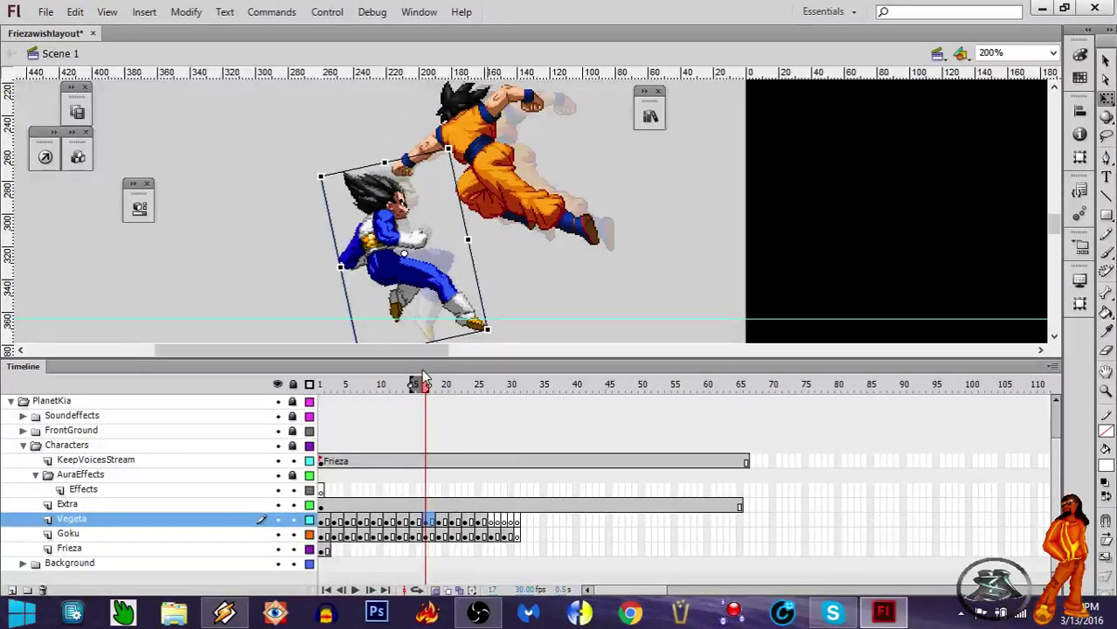
{"action": "mouse_move", "coordinate": [422, 388]}
{"action": "left_mouse_down"}
{"action": "mouse_move", "coordinate": [407, 388]}
{"action": "mouse_move", "coordinate": [433, 389]}
{"action": "left_mouse_up"}
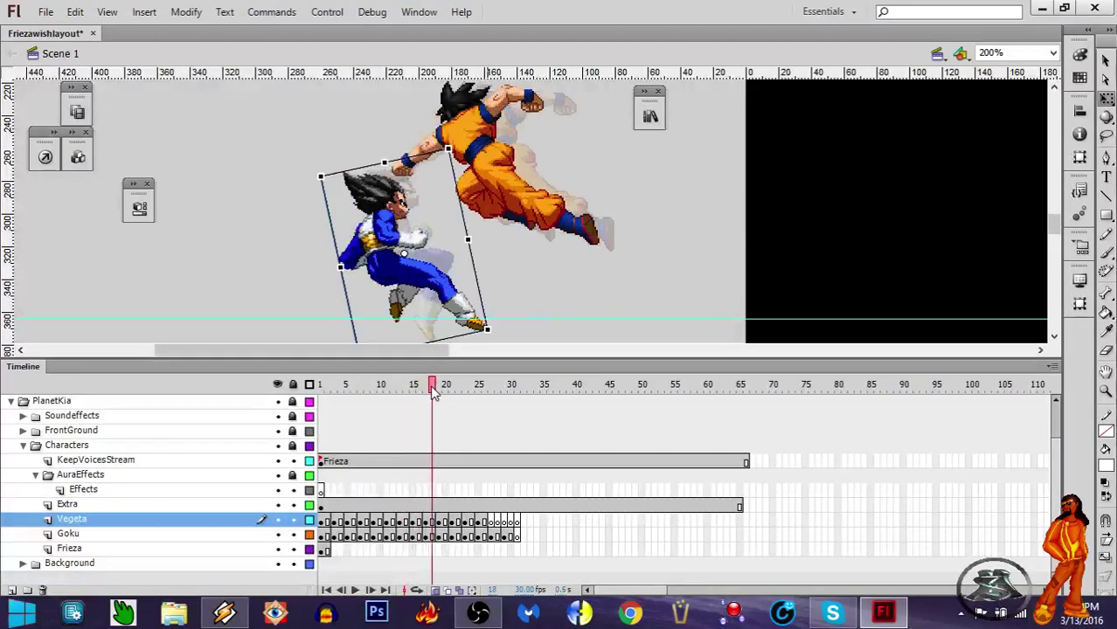
{"action": "left_click_drag", "start_coordinate": [443, 278], "coordinate": [435, 293]}
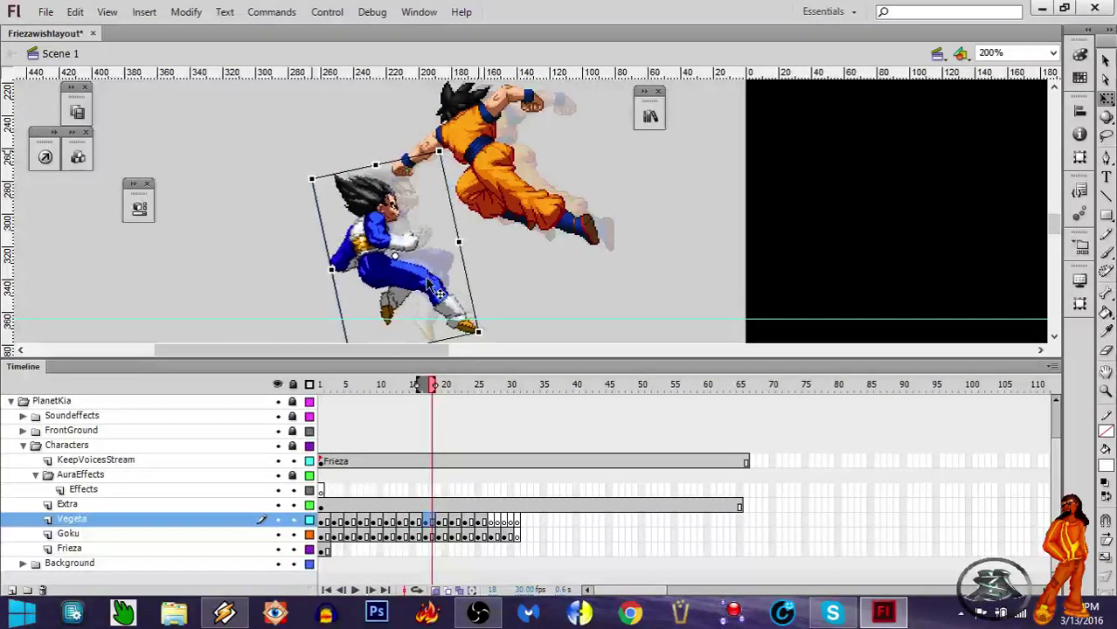
{"action": "left_click", "coordinate": [438, 522]}
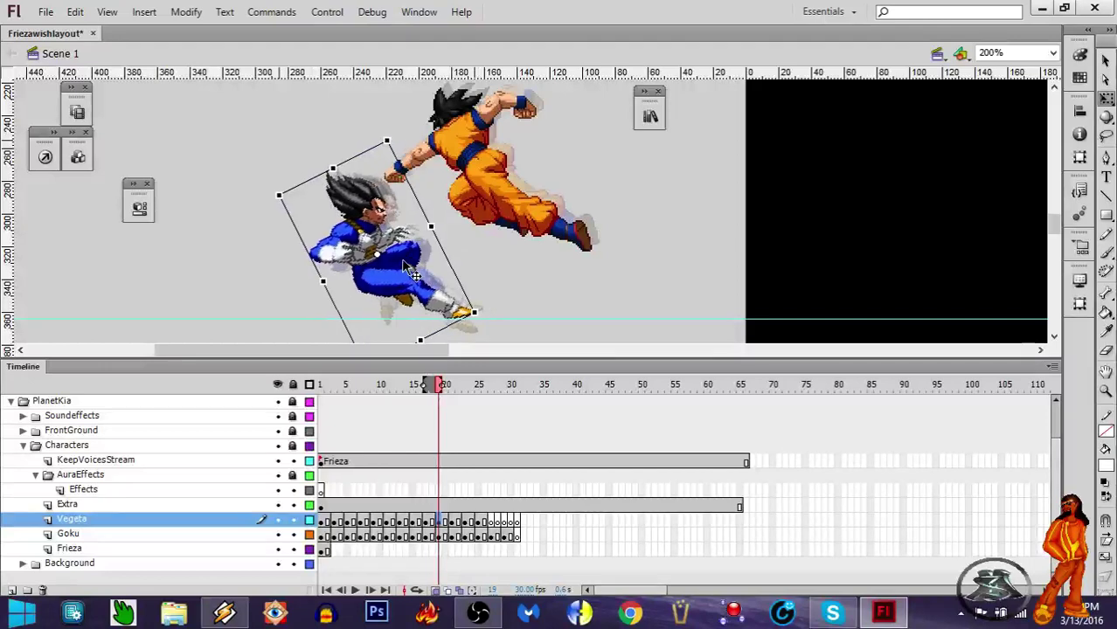
{"action": "left_click", "coordinate": [425, 389]}
{"action": "left_click_drag", "start_coordinate": [426, 388], "coordinate": [470, 396]}
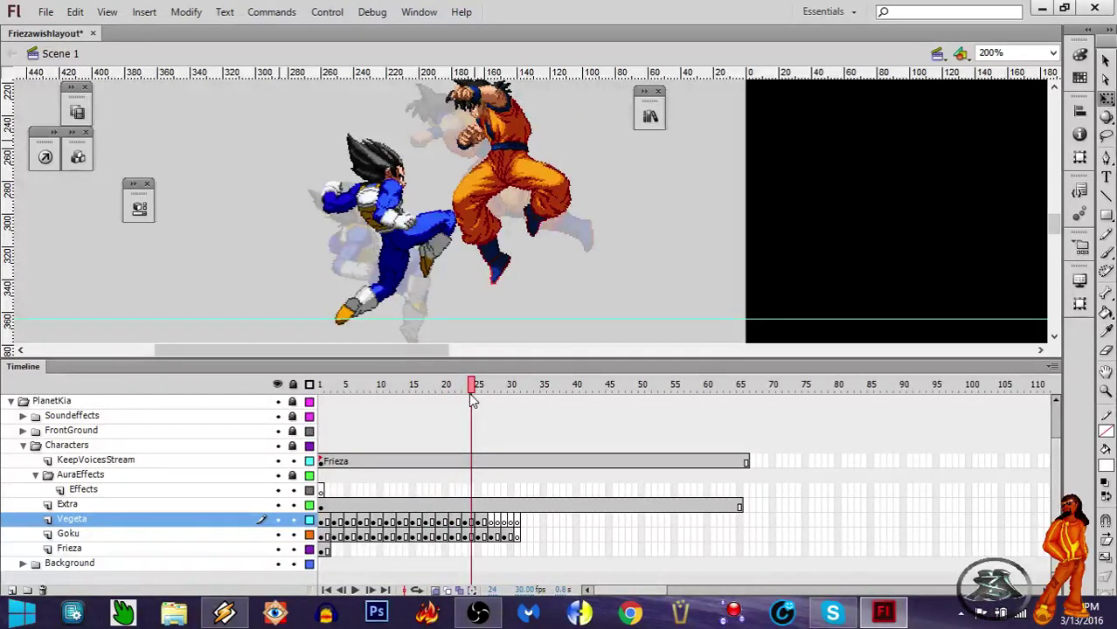
Step: Rotate Goku's flying kick on frames 25 and 26 counterclockwise, and shift him and Vegeta right on those frames
{"action": "left_click", "coordinate": [471, 521]}
{"action": "left_click", "coordinate": [485, 521]}
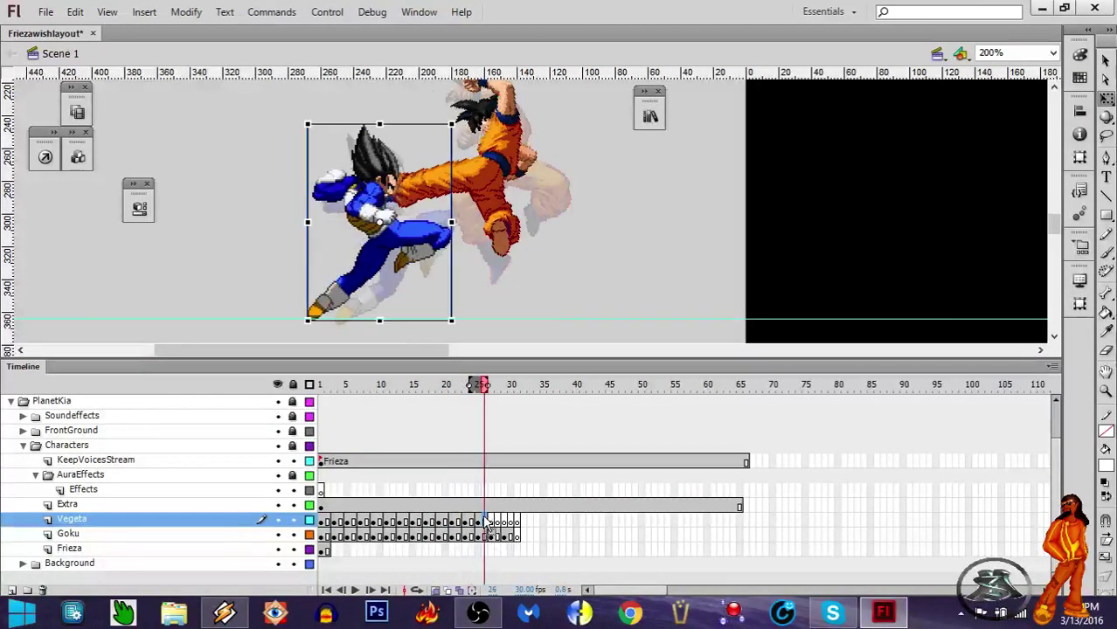
{"action": "left_click", "coordinate": [515, 223]}
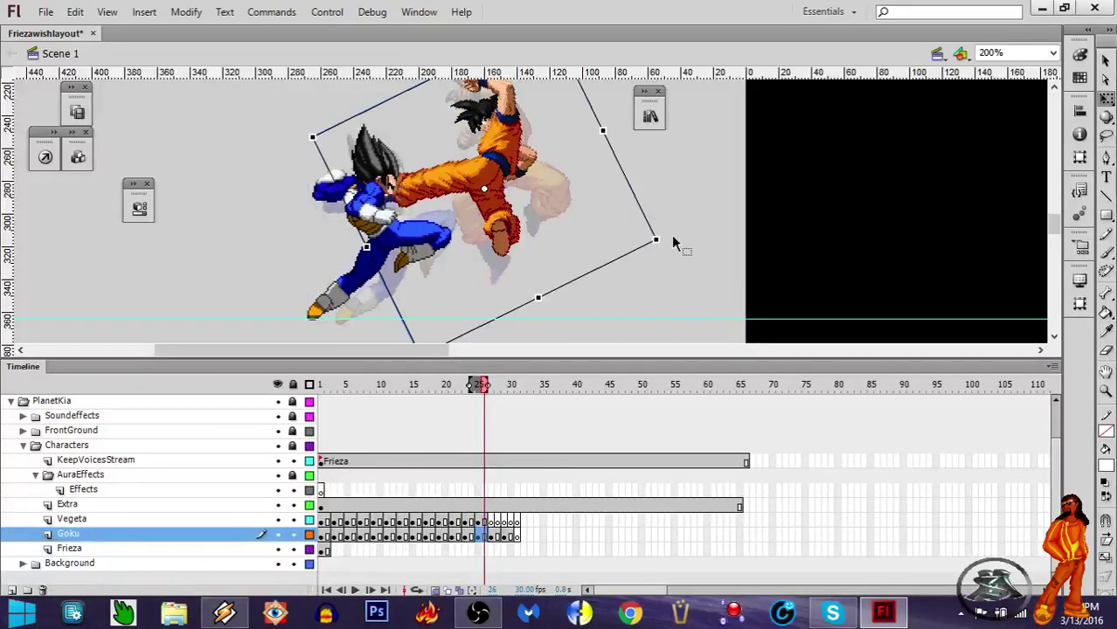
{"action": "left_click_drag", "start_coordinate": [668, 238], "coordinate": [674, 165]}
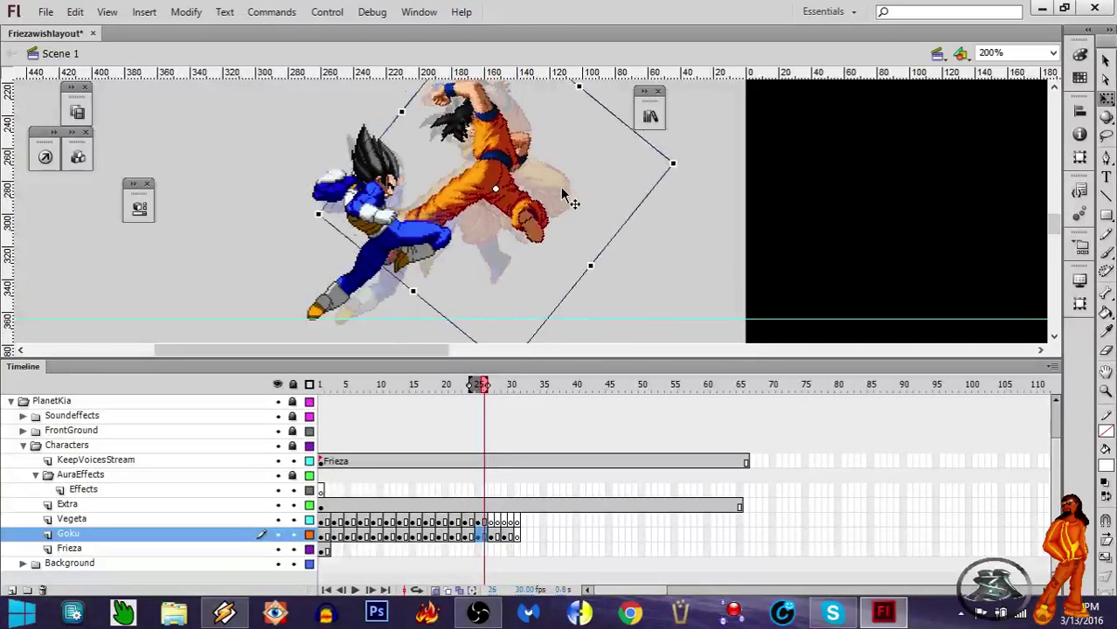
{"action": "key", "text": "ctrl+z"}
{"action": "key", "text": "ctrl+z"}
{"action": "left_click", "coordinate": [378, 269]}
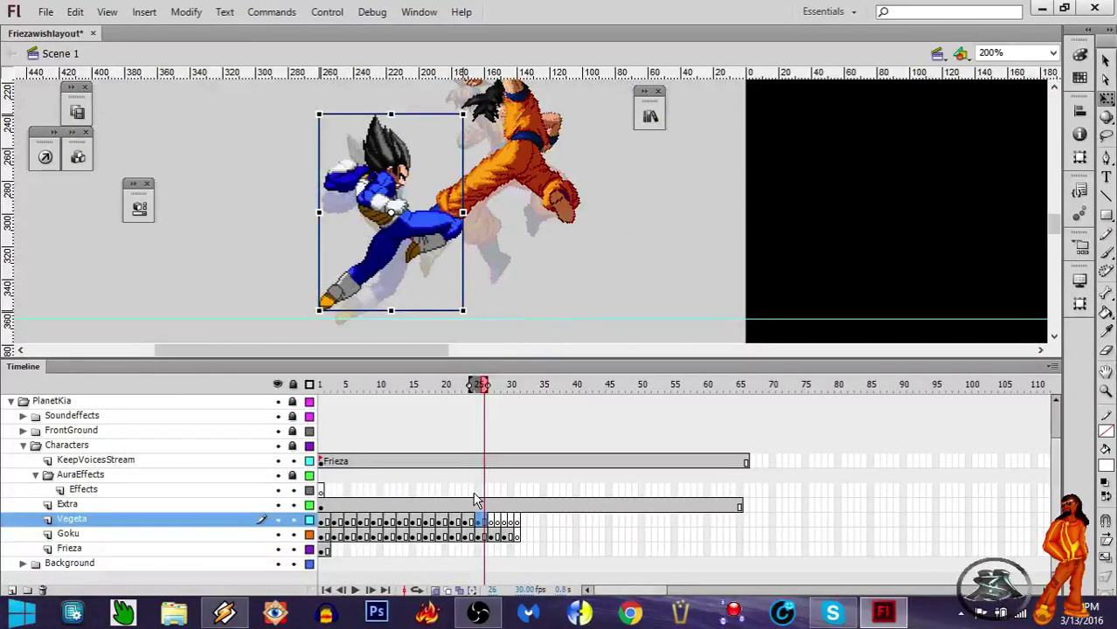
Step: Try Goku's side kick flipped horizontally near Vegeta on frame 27, and clear Goku's poses from frames 27 and 29
{"action": "left_click", "coordinate": [492, 535]}
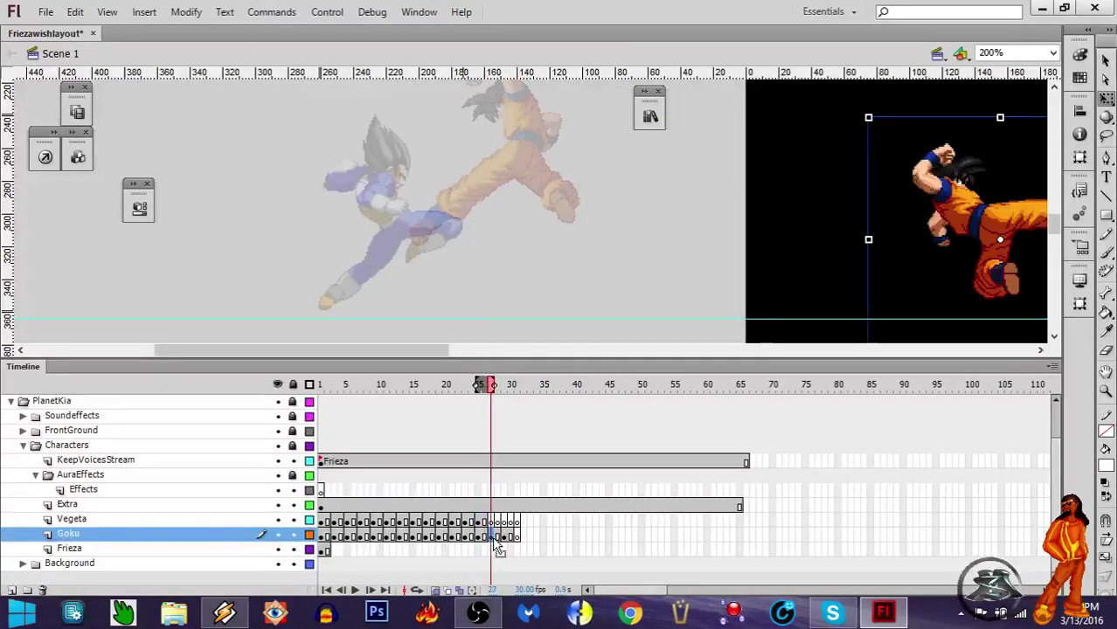
{"action": "left_click_drag", "start_coordinate": [904, 183], "coordinate": [577, 188]}
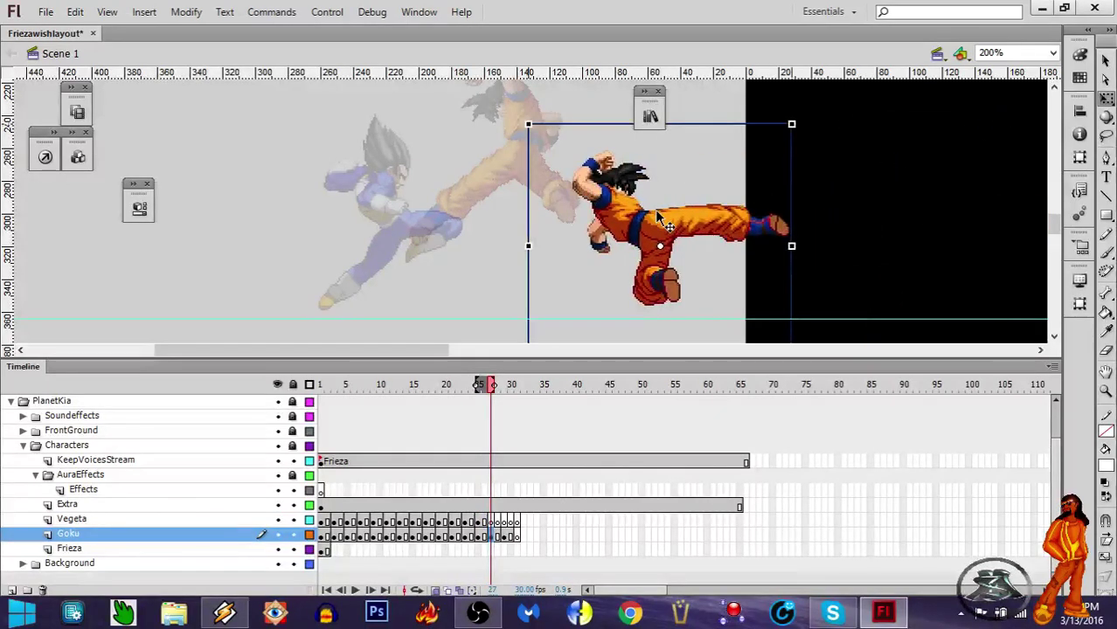
{"action": "key", "text": "ctrl+shift+h"}
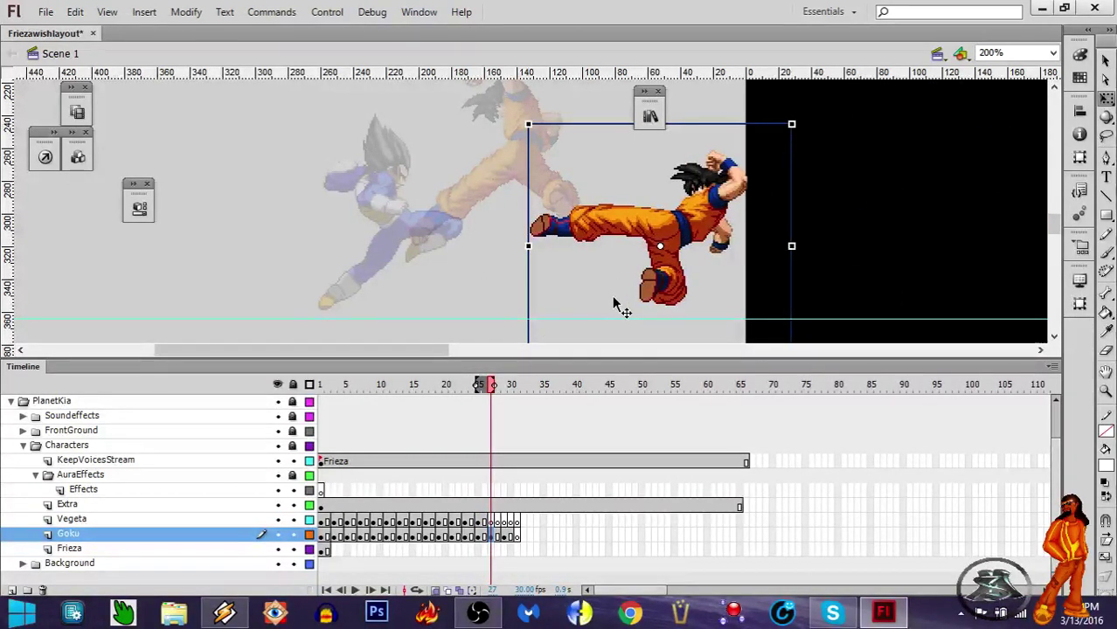
{"action": "key", "text": "Delete"}
{"action": "key", "text": "ctrl+z"}
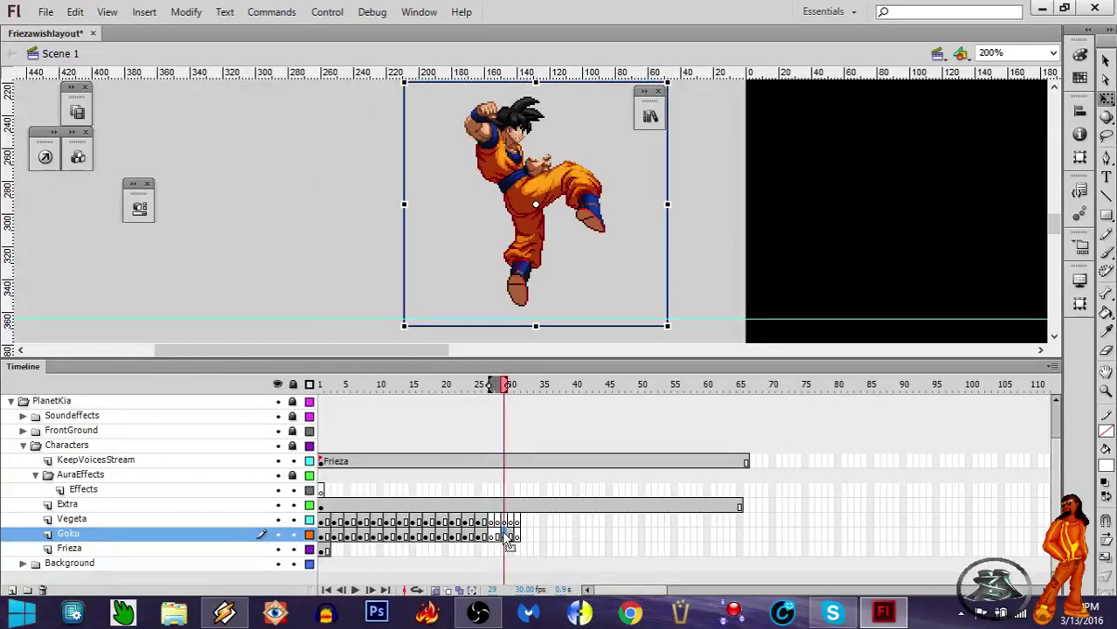
Step: Tilt Vegeta's raised-knee pose on frames 25 and 26 counterclockwise and shift it slightly toward Goku
{"action": "mouse_move", "coordinate": [466, 389]}
{"action": "left_mouse_down"}
{"action": "mouse_move", "coordinate": [358, 397]}
{"action": "mouse_move", "coordinate": [467, 415]}
{"action": "mouse_move", "coordinate": [479, 404]}
{"action": "left_mouse_up"}
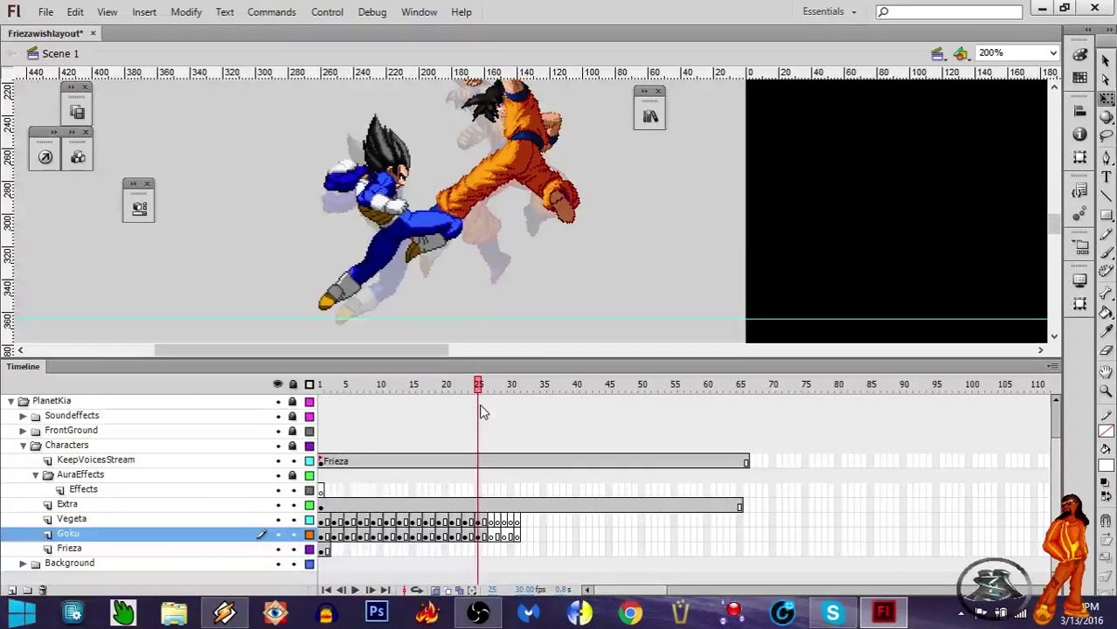
{"action": "left_click", "coordinate": [430, 219]}
{"action": "left_click_drag", "start_coordinate": [468, 312], "coordinate": [491, 299]}
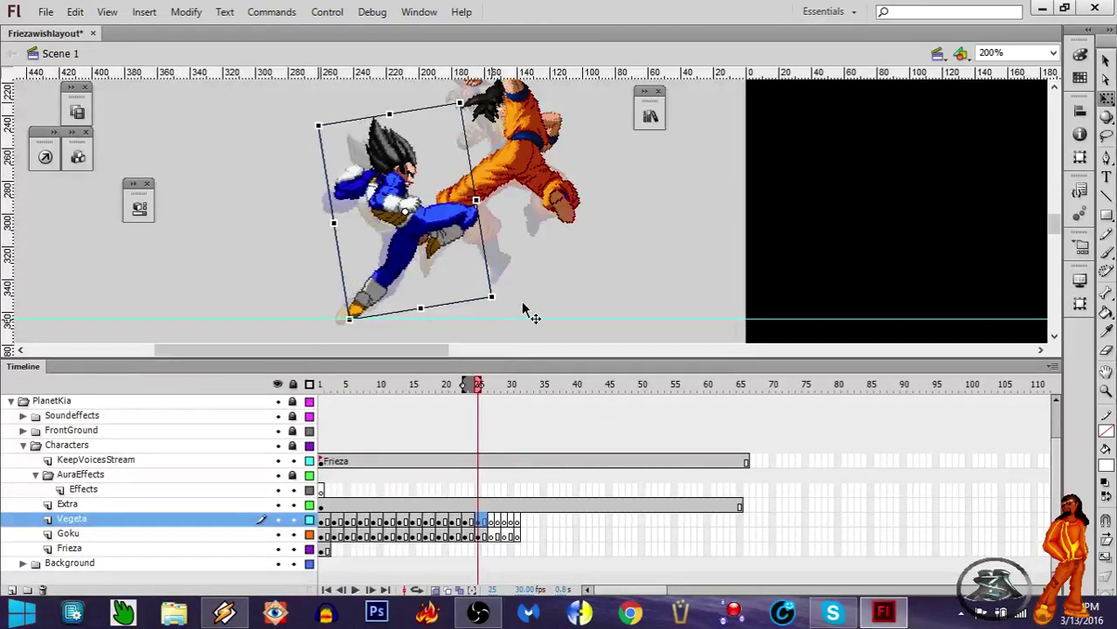
{"action": "left_click_drag", "start_coordinate": [496, 298], "coordinate": [507, 281]}
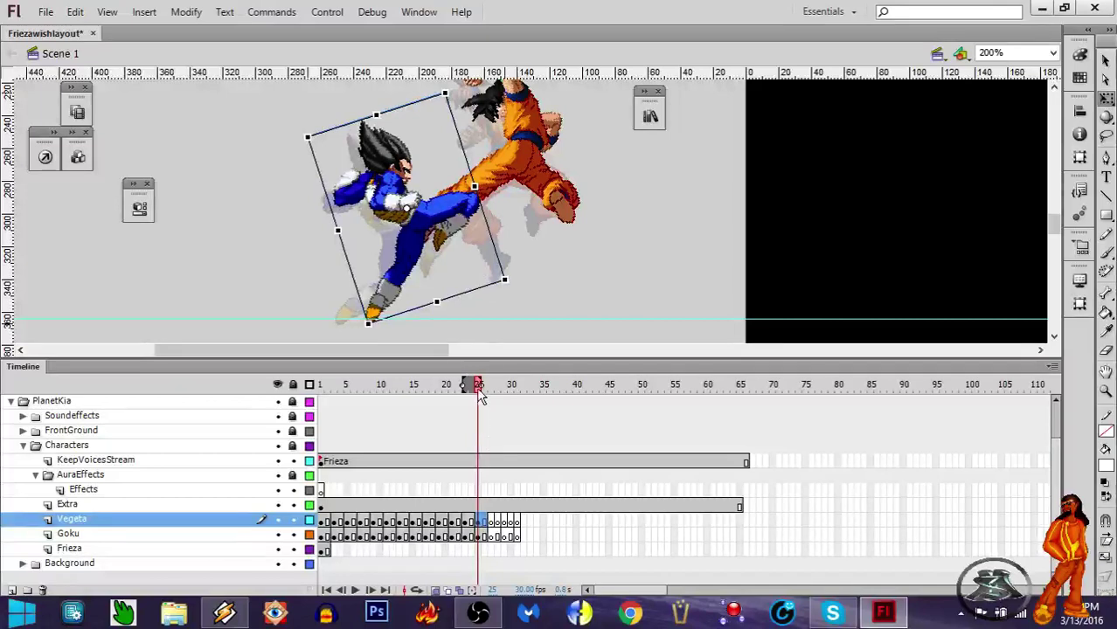
Step: Adjust the position of Vegeta's poses on frames 8 to 13, shifting his raised-arms pose on frame 11 slightly left
{"action": "left_click_drag", "start_coordinate": [468, 388], "coordinate": [369, 439]}
{"action": "left_click", "coordinate": [363, 521]}
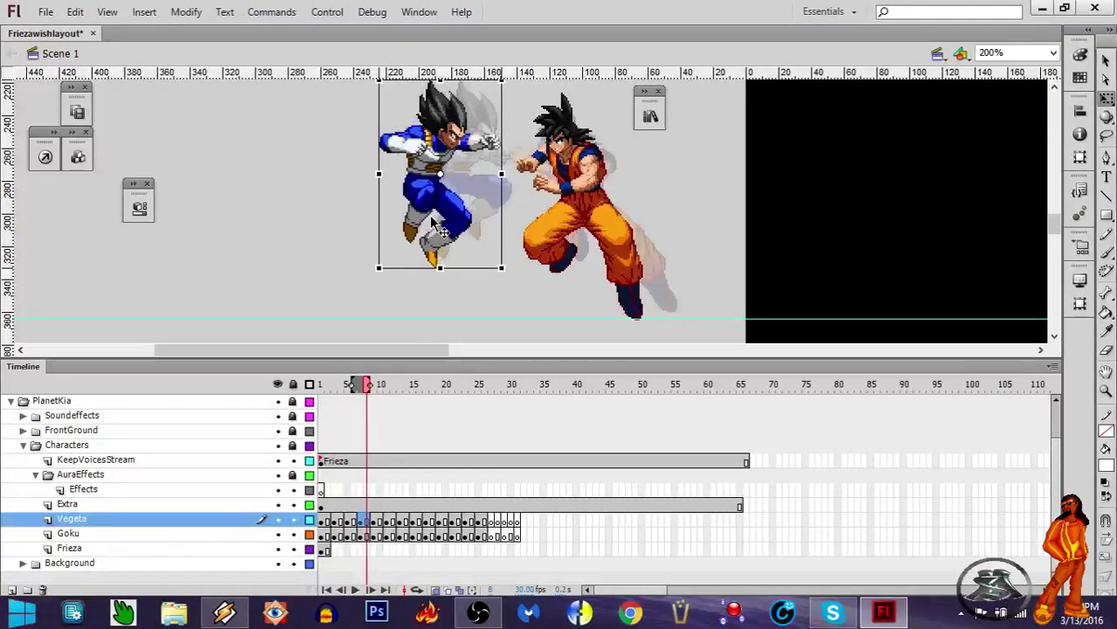
{"action": "left_click", "coordinate": [380, 522]}
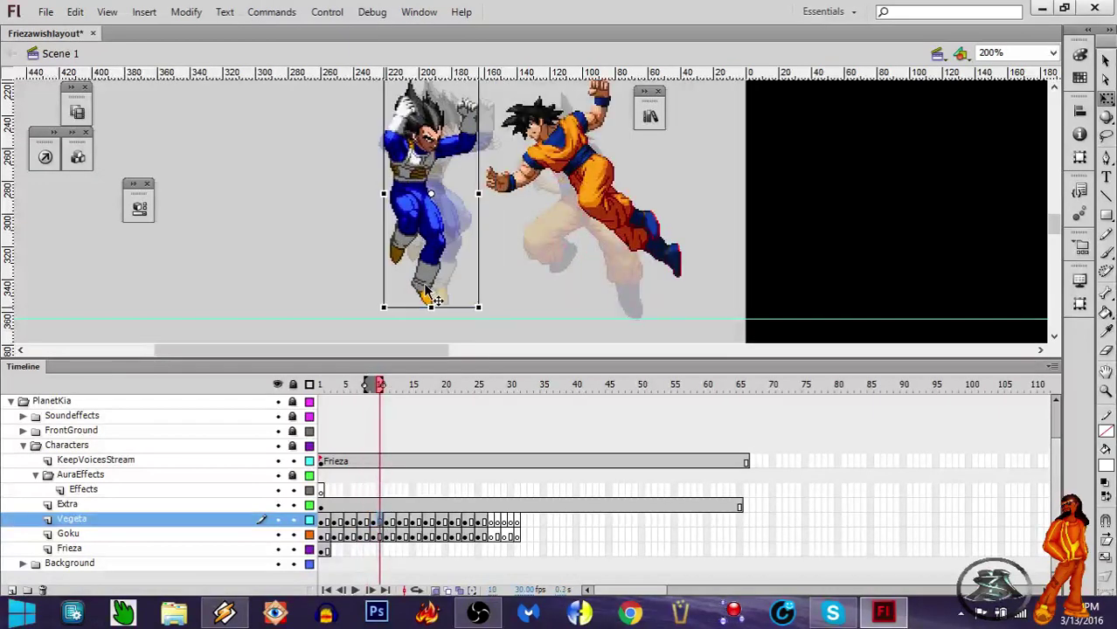
{"action": "left_click", "coordinate": [387, 522]}
{"action": "left_click_drag", "start_coordinate": [457, 271], "coordinate": [436, 266]}
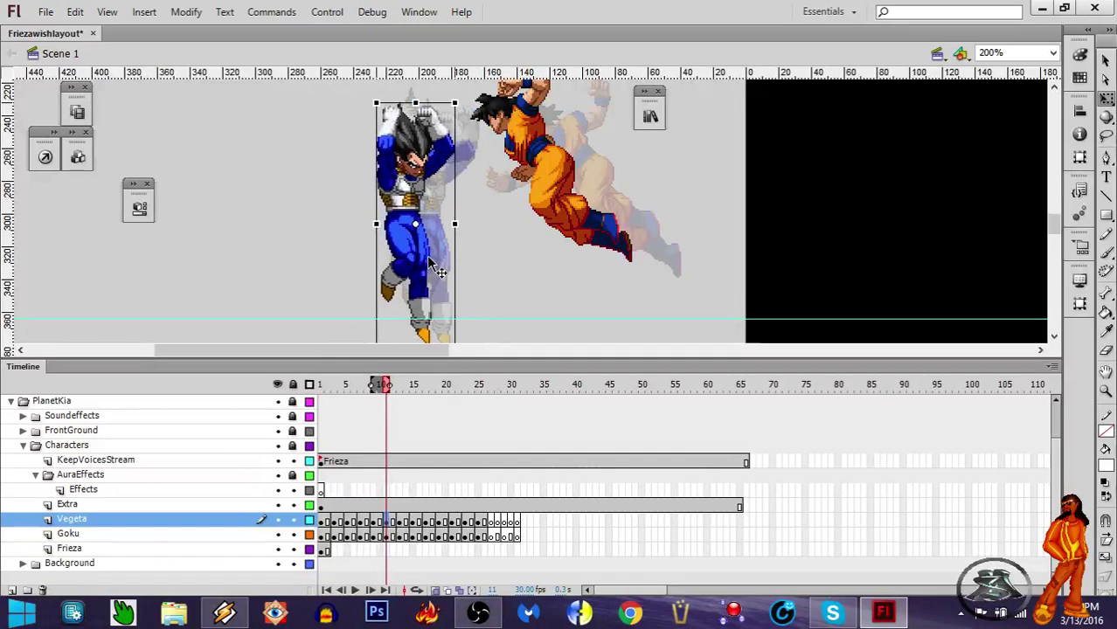
{"action": "left_click", "coordinate": [400, 523]}
{"action": "mouse_move", "coordinate": [442, 280]}
{"action": "left_mouse_down"}
{"action": "mouse_move", "coordinate": [420, 281]}
{"action": "mouse_move", "coordinate": [422, 295]}
{"action": "mouse_move", "coordinate": [446, 286]}
{"action": "left_mouse_up"}
Step: Check Vegeta's poses on frames 15 to 19 and nudge him slightly left and down on frame 17
{"action": "left_click", "coordinate": [413, 522]}
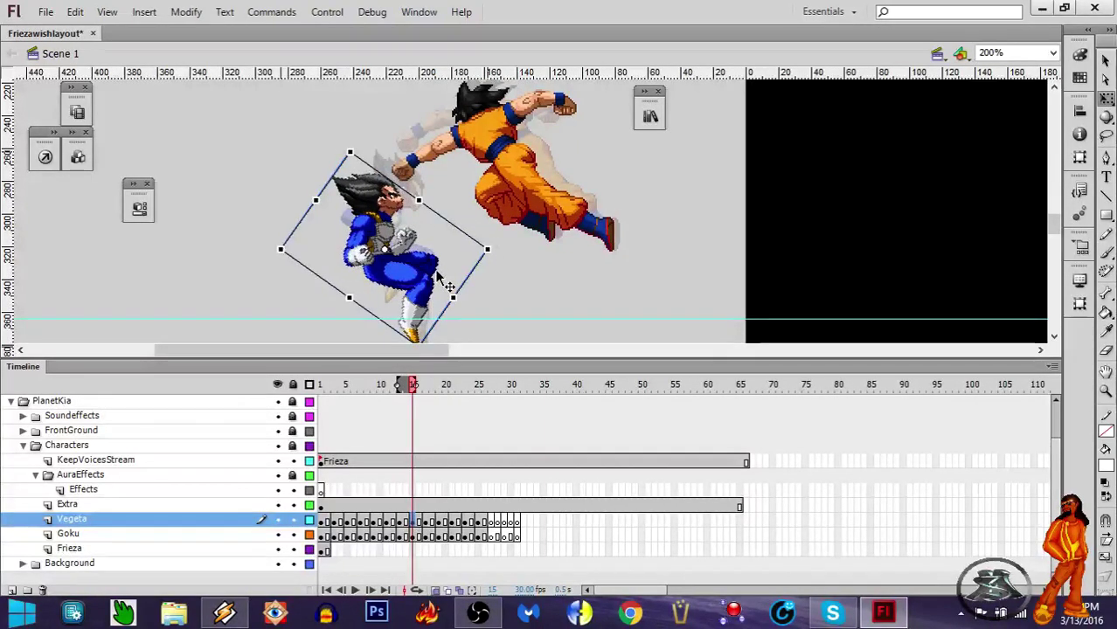
{"action": "left_click", "coordinate": [419, 522]}
{"action": "left_click", "coordinate": [426, 522]}
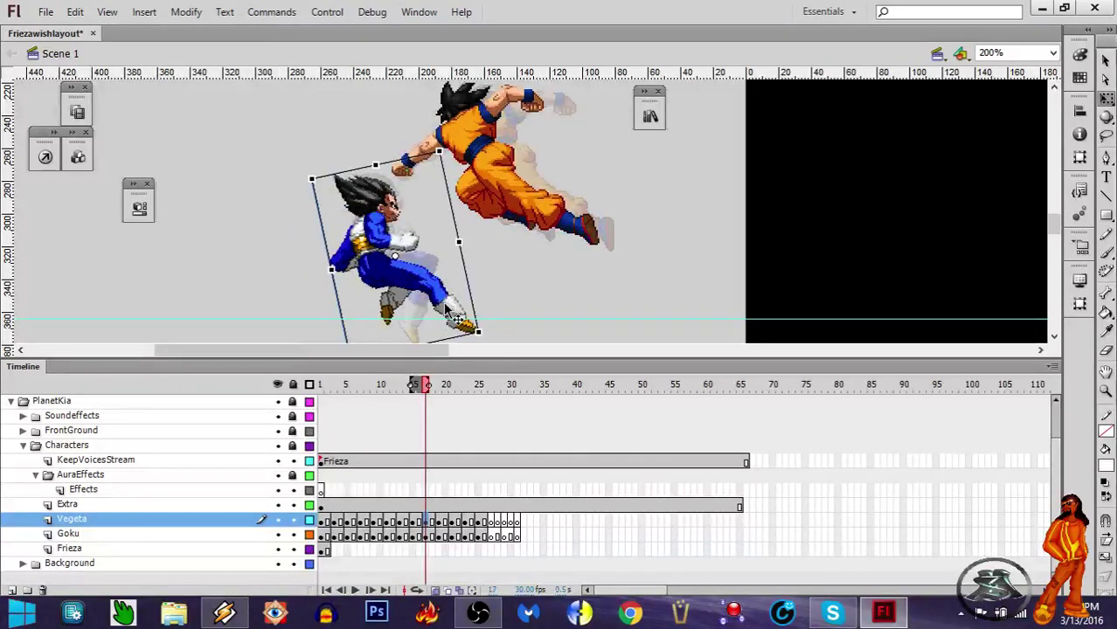
{"action": "left_click_drag", "start_coordinate": [446, 310], "coordinate": [440, 313]}
{"action": "left_click", "coordinate": [440, 522]}
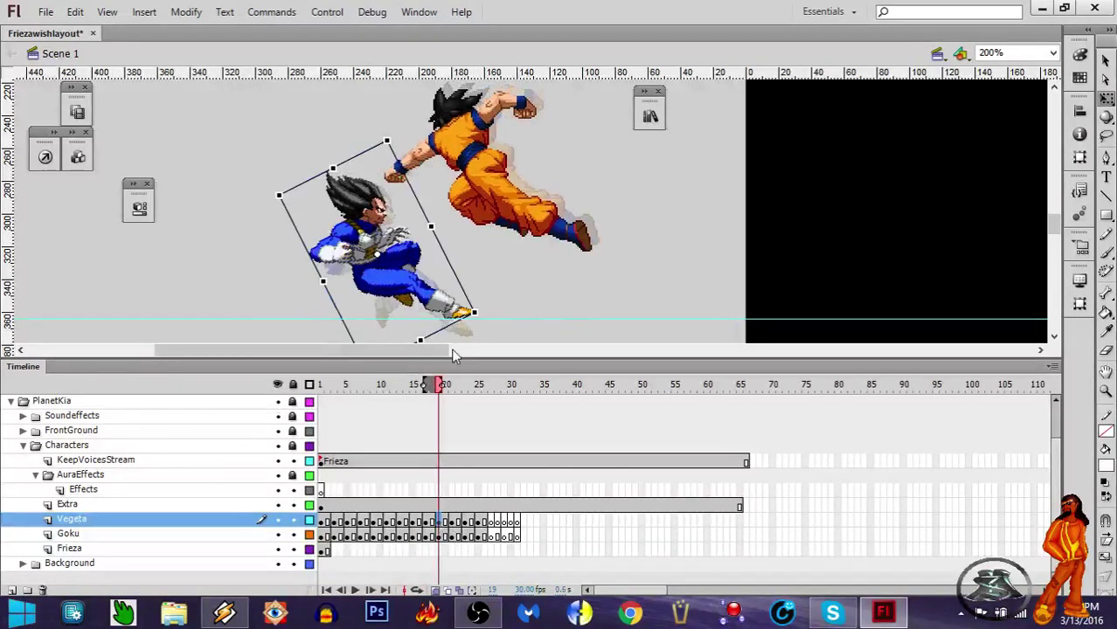
Step: Nudge Goku's lunging pose slightly left on frames 17 and 19, and move Vegeta slightly down on frame 19
{"action": "mouse_move", "coordinate": [440, 389]}
{"action": "left_mouse_down"}
{"action": "mouse_move", "coordinate": [419, 386]}
{"action": "mouse_move", "coordinate": [464, 390]}
{"action": "mouse_move", "coordinate": [411, 400]}
{"action": "mouse_move", "coordinate": [434, 393]}
{"action": "mouse_move", "coordinate": [426, 398]}
{"action": "left_mouse_up"}
{"action": "left_click", "coordinate": [517, 226]}
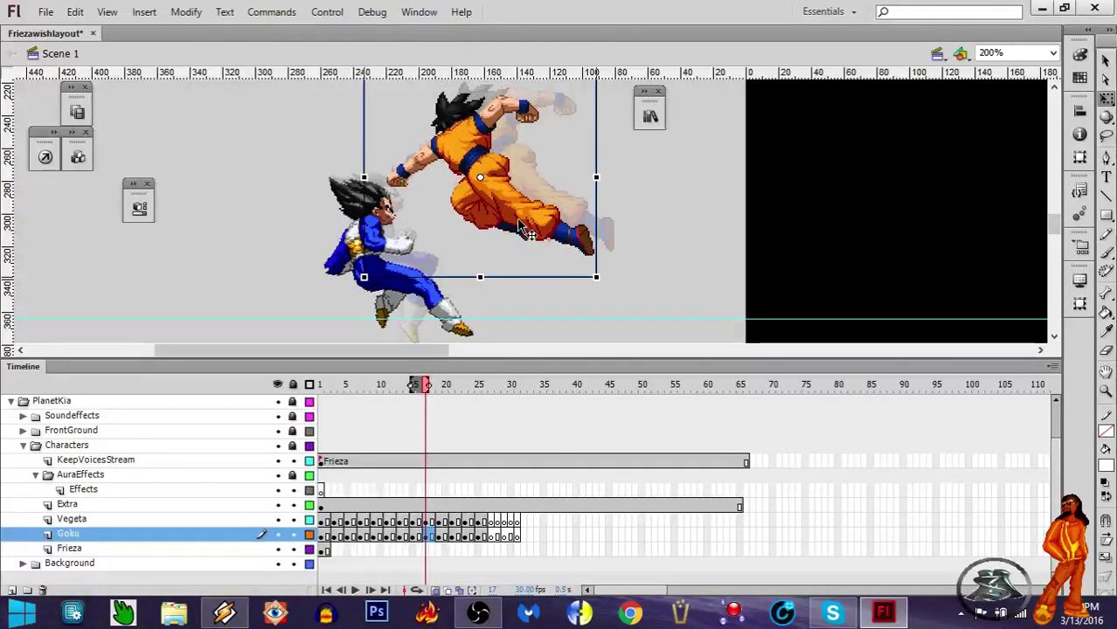
{"action": "left_click", "coordinate": [437, 522]}
{"action": "left_click_drag", "start_coordinate": [478, 329], "coordinate": [443, 311]}
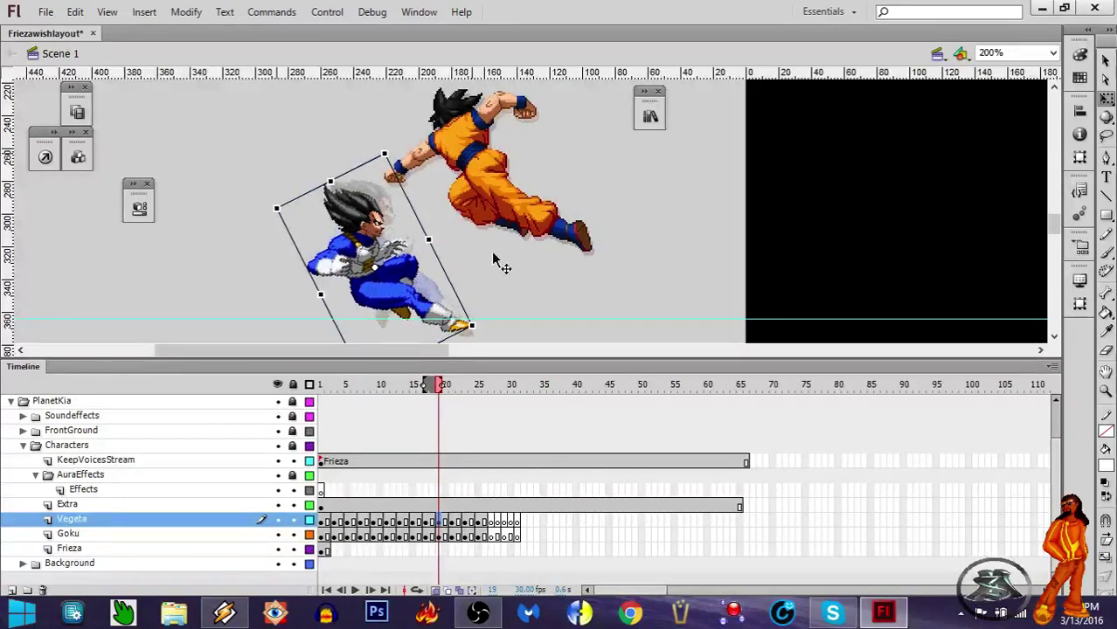
{"action": "left_click", "coordinate": [514, 217]}
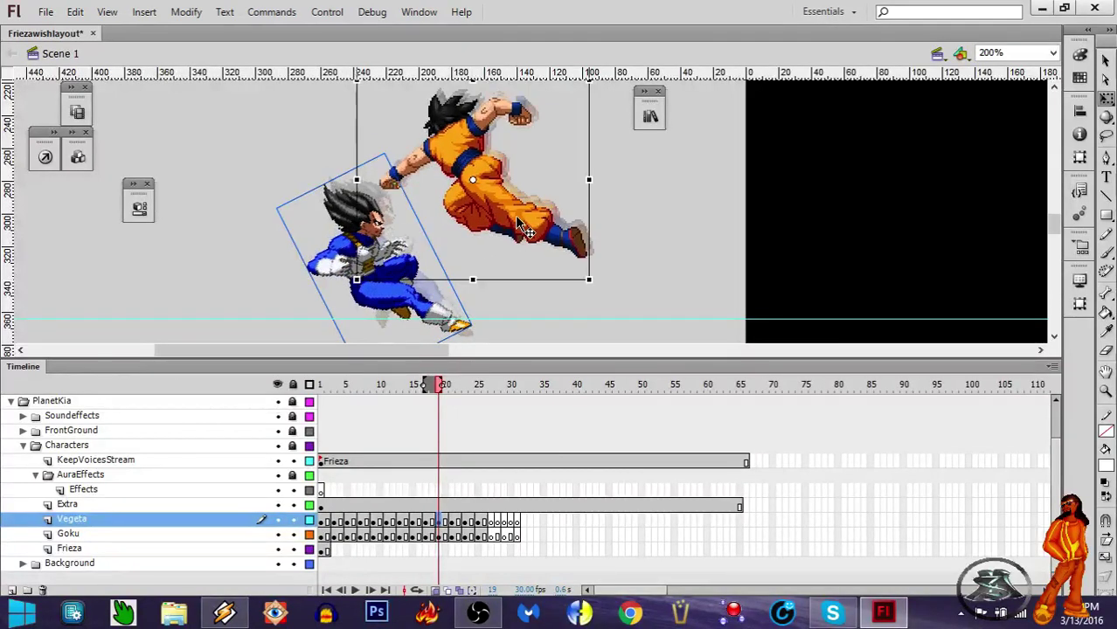
Step: Shift Vegeta down and left on frame 21, and lower and tilt his raised-knee pose counterclockwise on frames 23 and 24
{"action": "left_click", "coordinate": [452, 522]}
{"action": "left_click_drag", "start_coordinate": [446, 298], "coordinate": [436, 306]}
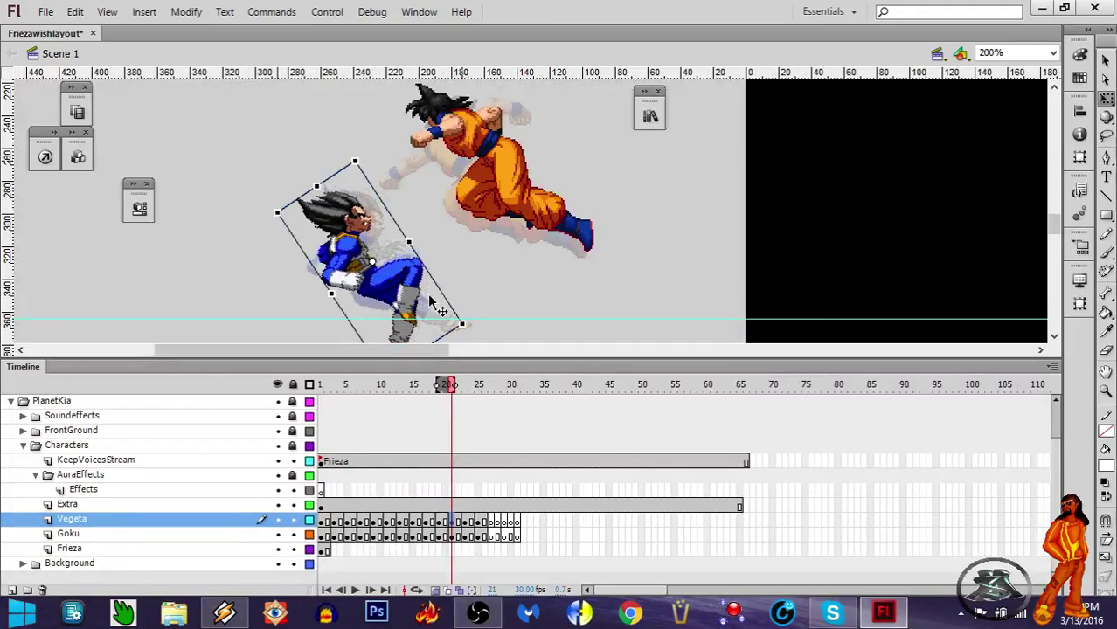
{"action": "left_click", "coordinate": [472, 523]}
{"action": "left_click_drag", "start_coordinate": [385, 145], "coordinate": [404, 163]}
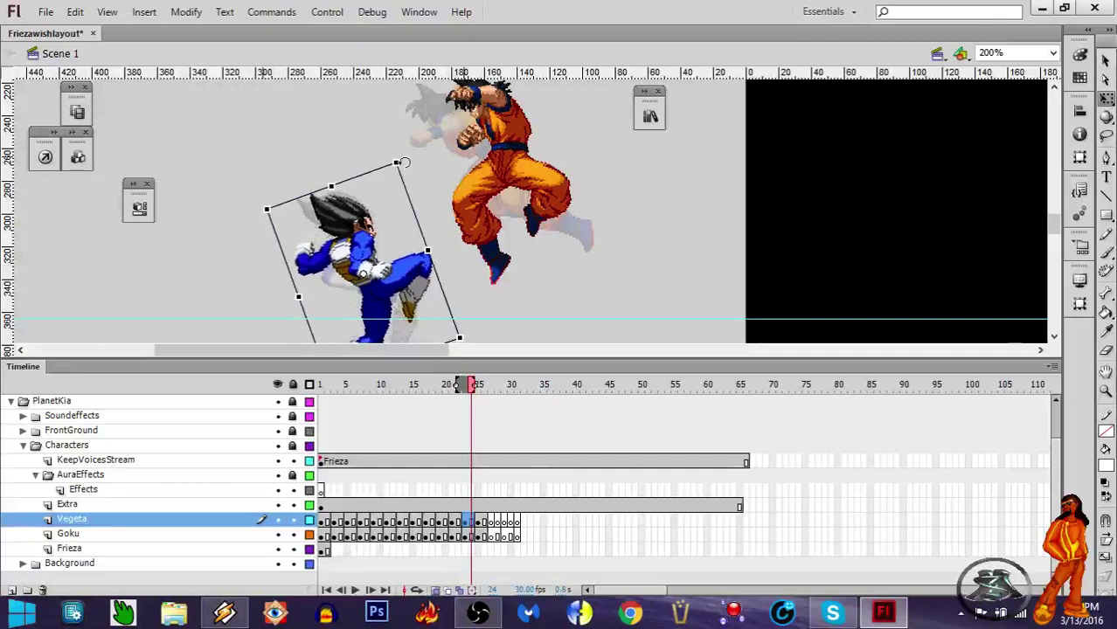
Step: Repeat Vegeta's frame 21 crouched pose in a new two-frame keyframe at frame 23 and nudge it slightly left and down
{"action": "left_click", "coordinate": [453, 523]}
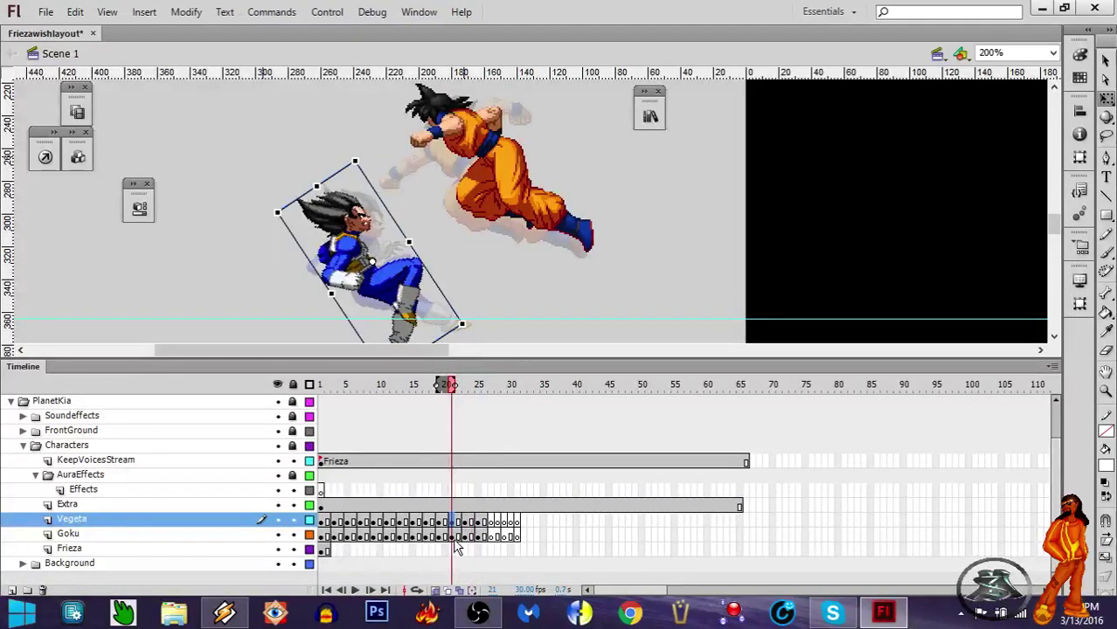
{"action": "left_click", "coordinate": [455, 537]}
{"action": "left_click", "coordinate": [449, 523]}
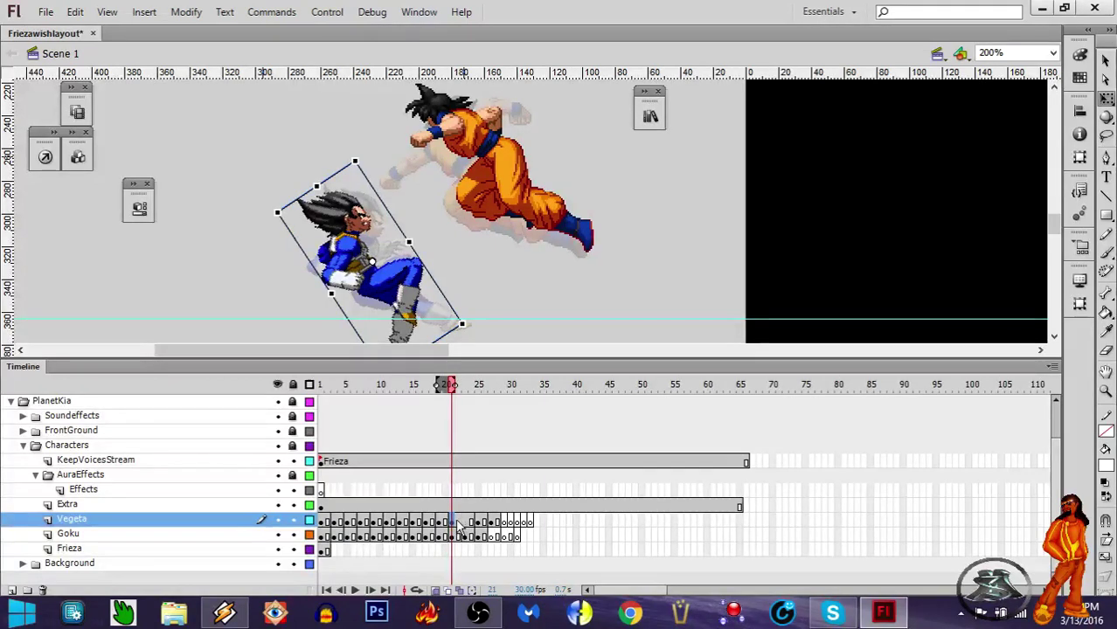
{"action": "left_click", "coordinate": [464, 523]}
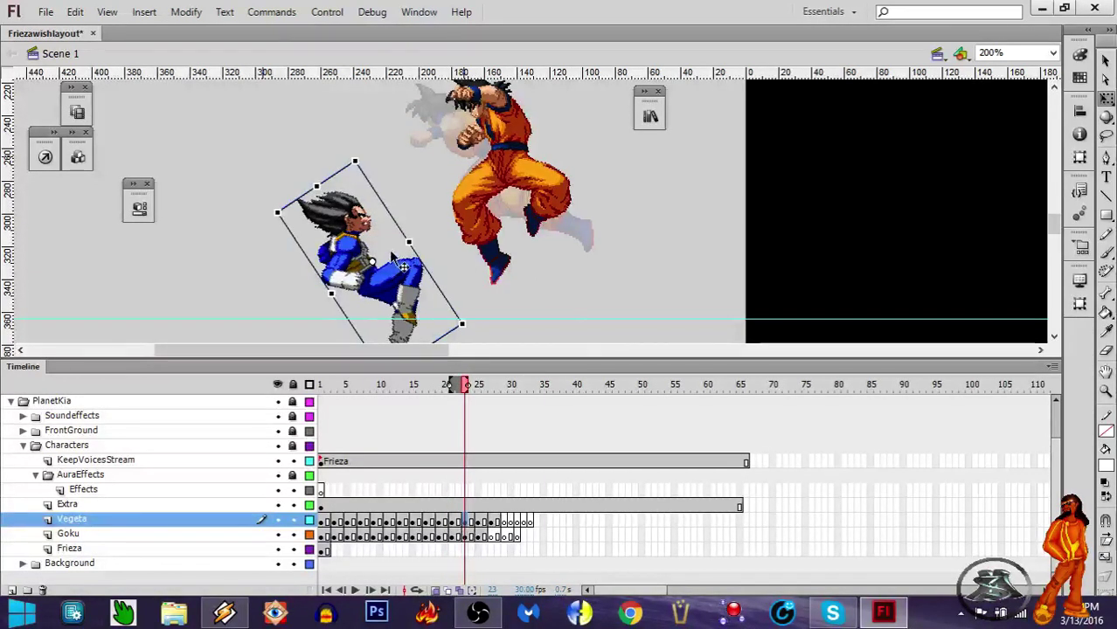
{"action": "left_click_drag", "start_coordinate": [395, 279], "coordinate": [389, 284]}
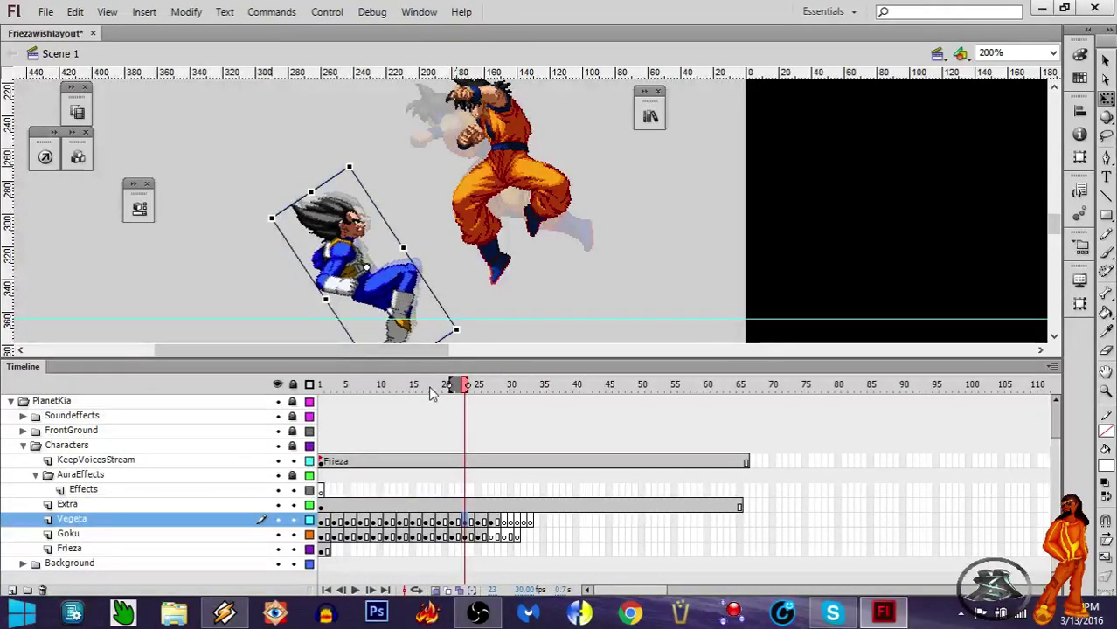
Step: Rotate Goku's airborne pose on frames 23 and 24 counterclockwise and shift it left toward Vegeta
{"action": "mouse_move", "coordinate": [454, 384]}
{"action": "left_mouse_down"}
{"action": "mouse_move", "coordinate": [426, 387]}
{"action": "mouse_move", "coordinate": [472, 390]}
{"action": "left_mouse_up"}
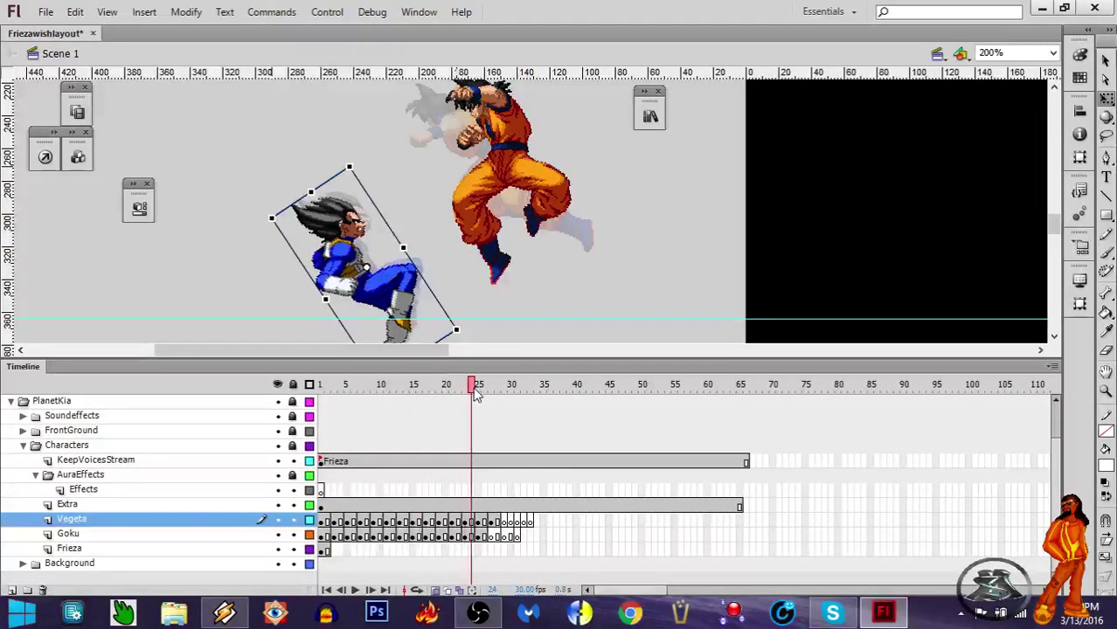
{"action": "left_click", "coordinate": [515, 168]}
{"action": "left_click_drag", "start_coordinate": [643, 264], "coordinate": [654, 202]}
{"action": "left_click_drag", "start_coordinate": [584, 204], "coordinate": [569, 210]}
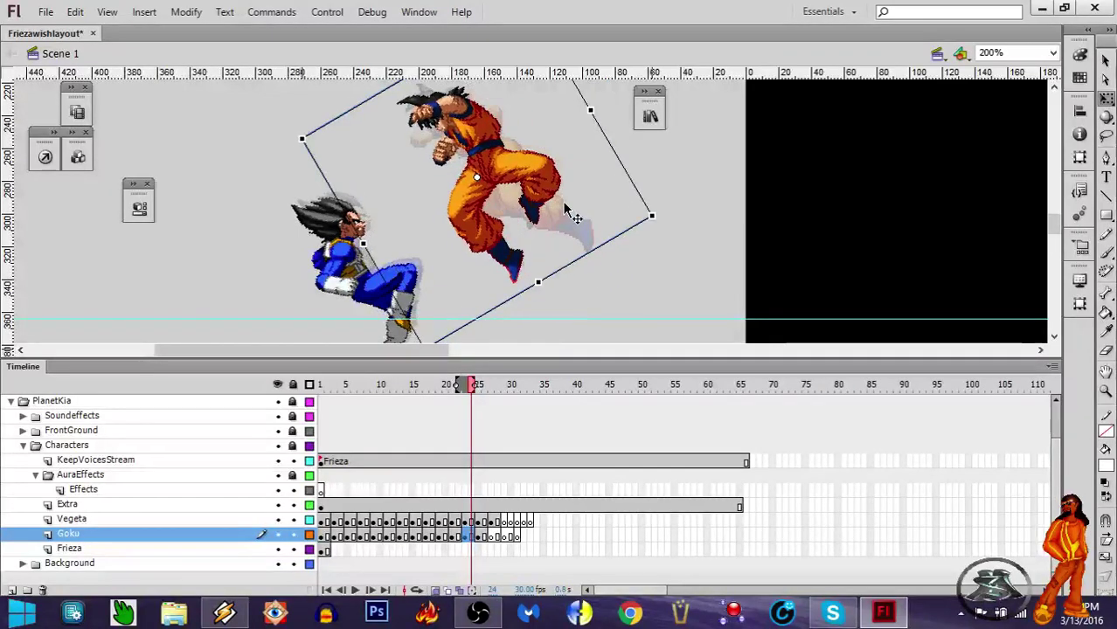
Step: Move Goku's flying kick on frames 25 and 26 down and left onto Vegeta and tilt it further counterclockwise
{"action": "left_click", "coordinate": [484, 522]}
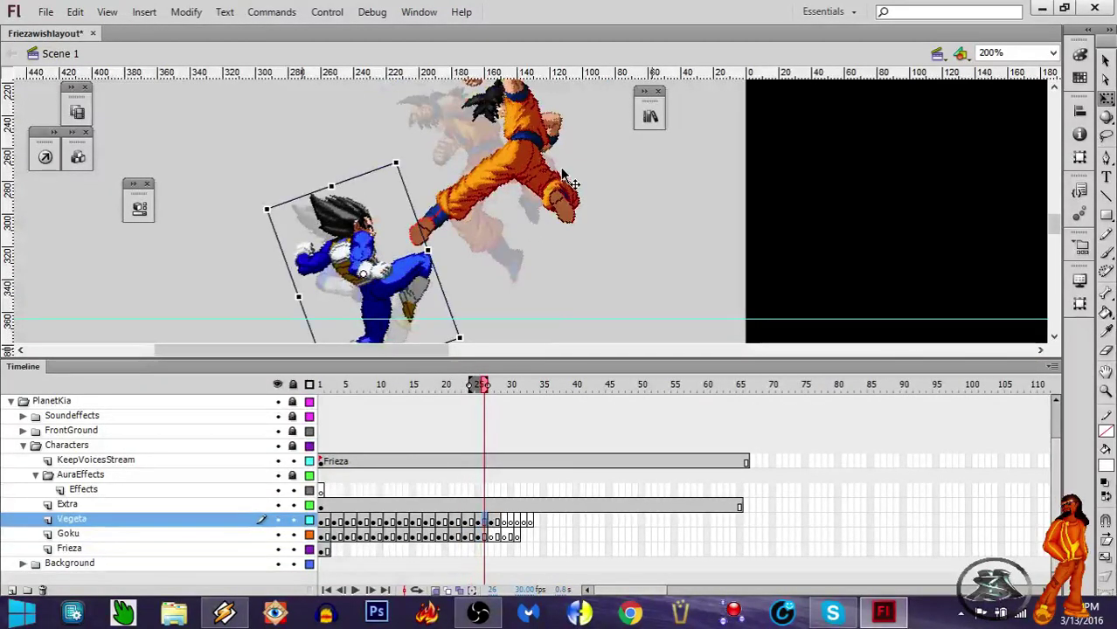
{"action": "left_click", "coordinate": [531, 203]}
{"action": "left_click_drag", "start_coordinate": [531, 203], "coordinate": [504, 226]}
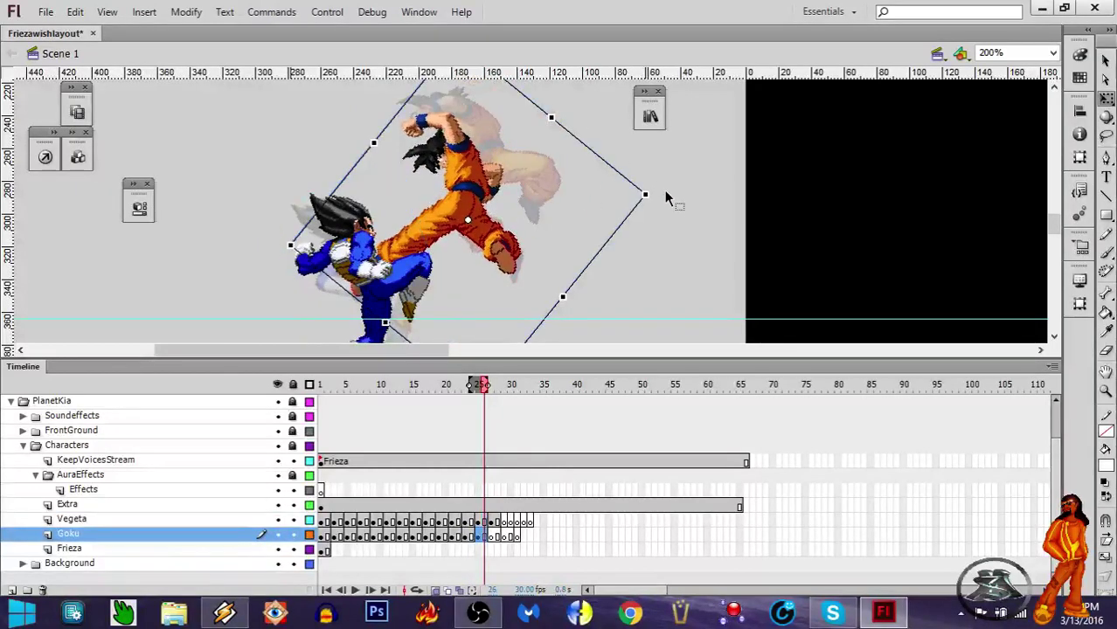
{"action": "left_click_drag", "start_coordinate": [656, 192], "coordinate": [642, 173]}
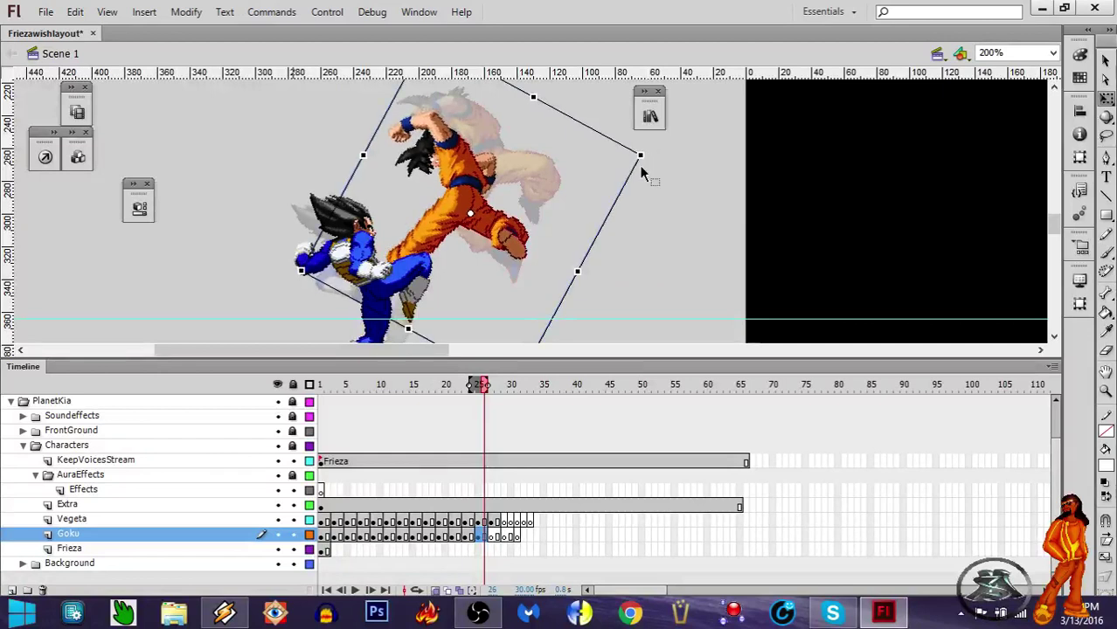
Step: Add keyframes to the Extra layer at frames 25 and 27, and empty that layer's frames 25 and 26
{"action": "left_click", "coordinate": [478, 506]}
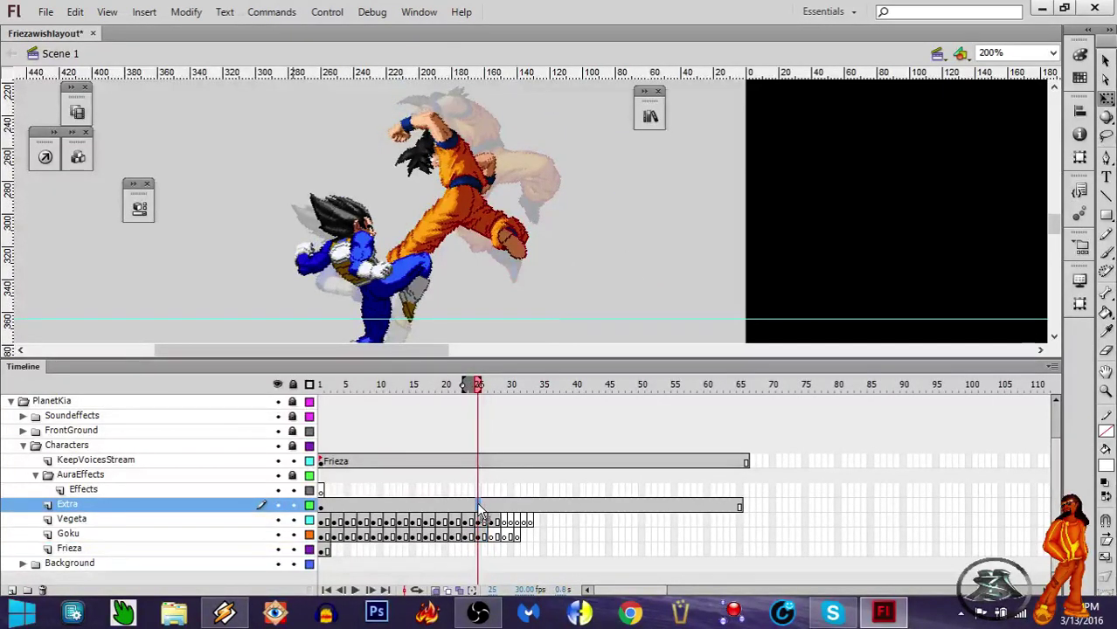
{"action": "left_click", "coordinate": [489, 505]}
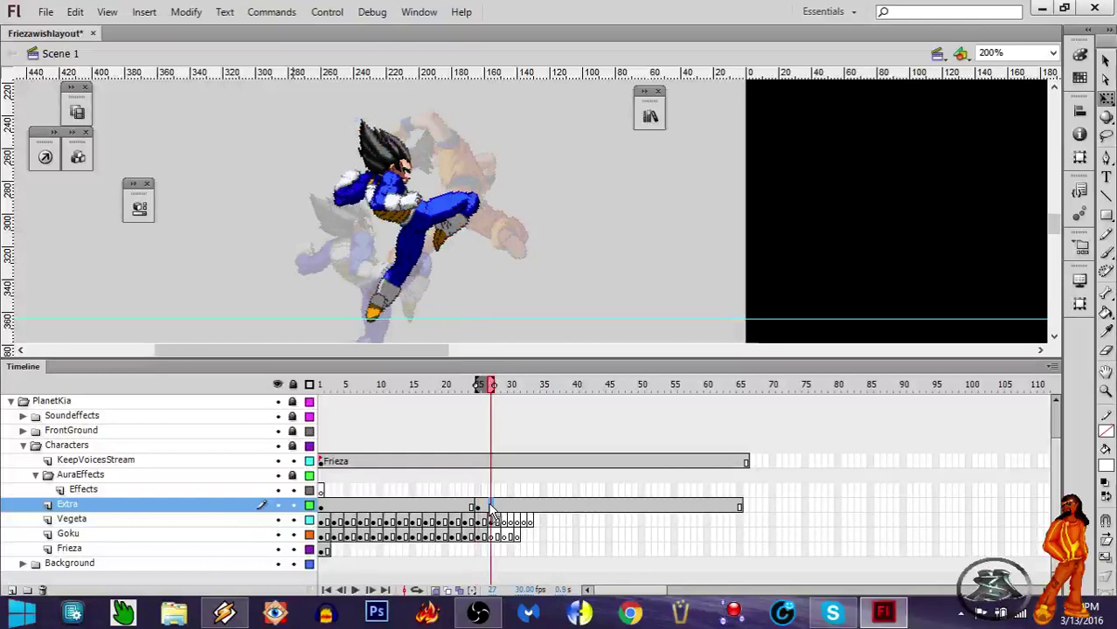
{"action": "left_click", "coordinate": [478, 507]}
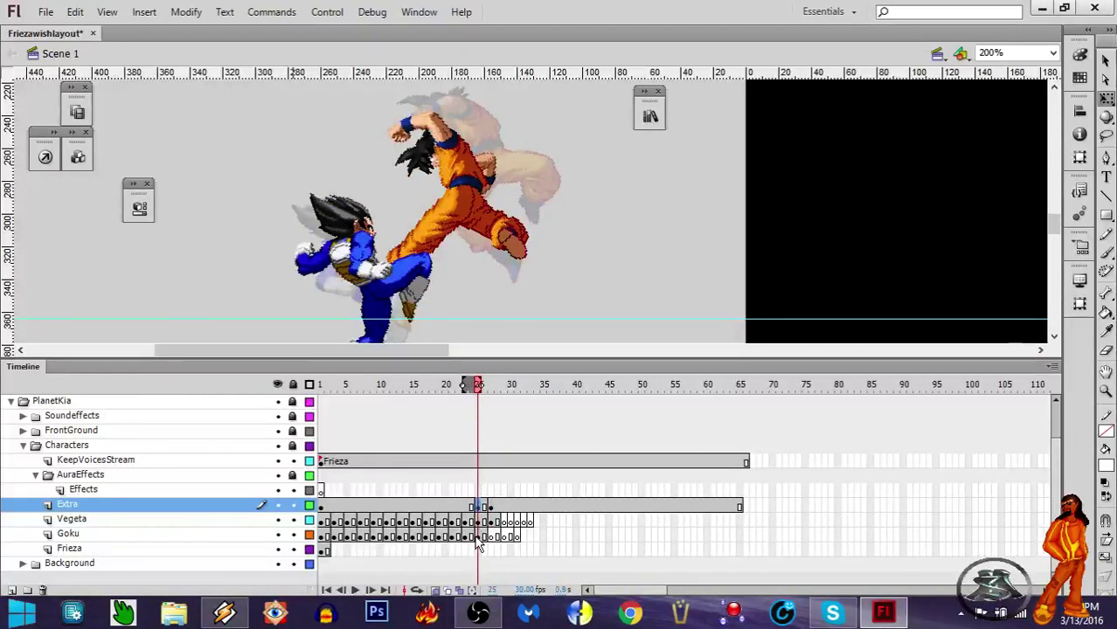
{"action": "left_click", "coordinate": [477, 537]}
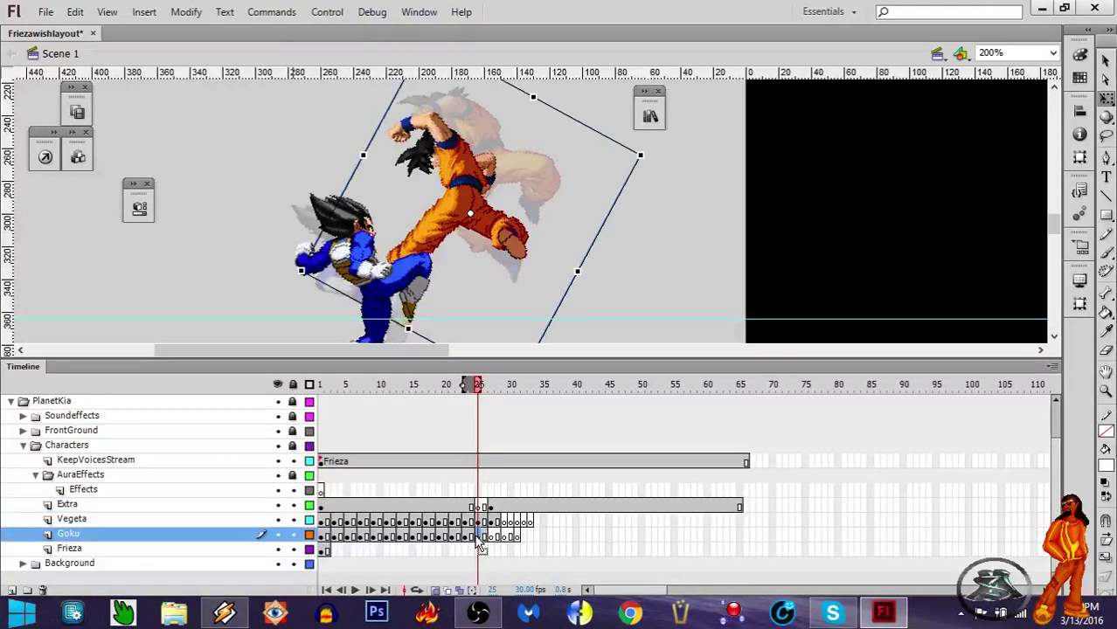
Step: Transfer Goku's flying kick on frames 25 and 26 from the Goku layer to the Extra layer
{"action": "left_click", "coordinate": [485, 536]}
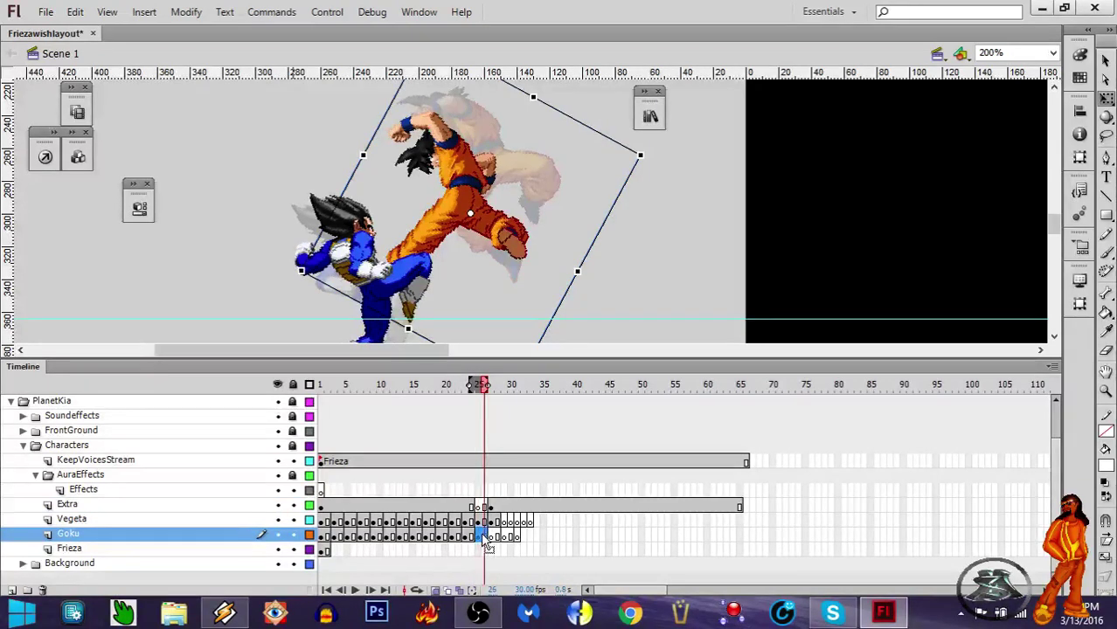
{"action": "left_click", "coordinate": [487, 507]}
{"action": "left_click", "coordinate": [479, 537]}
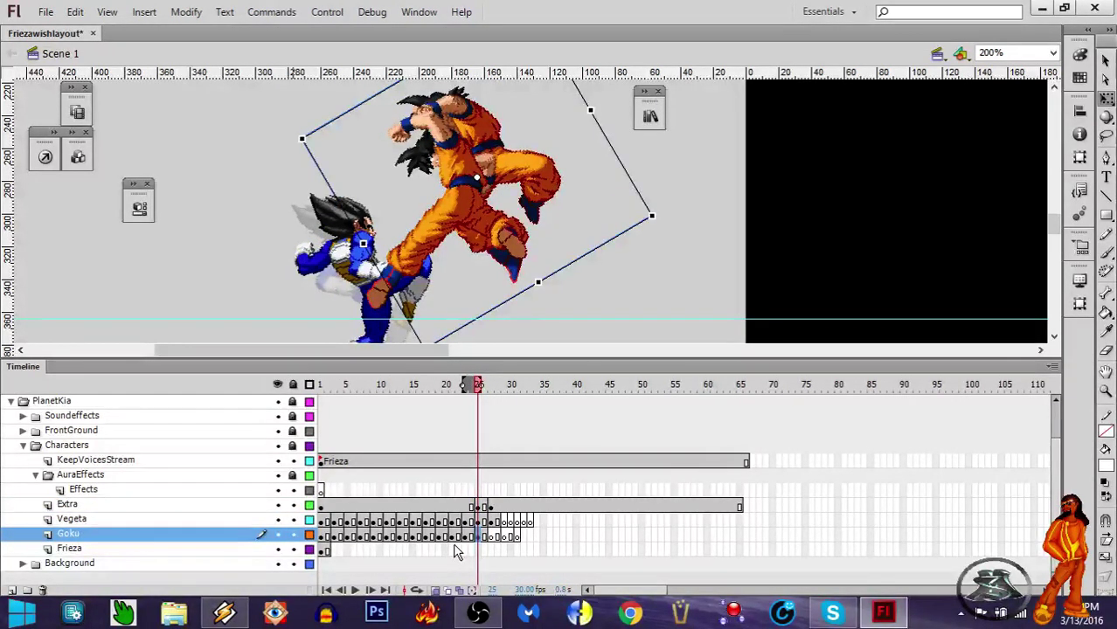
{"action": "left_click", "coordinate": [478, 538]}
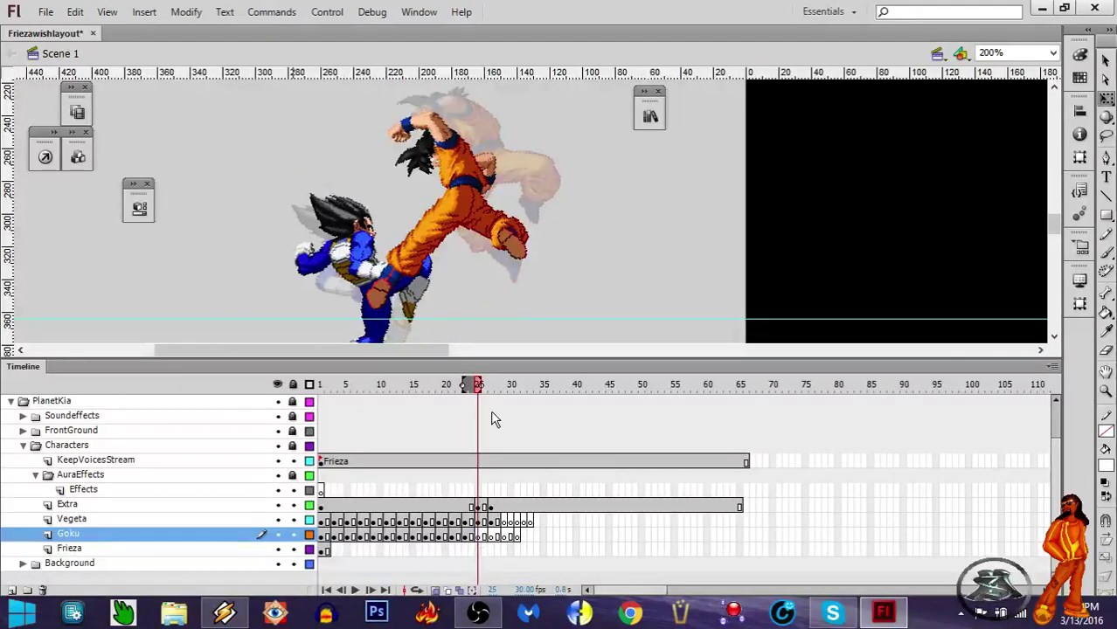
{"action": "left_click_drag", "start_coordinate": [477, 393], "coordinate": [485, 446]}
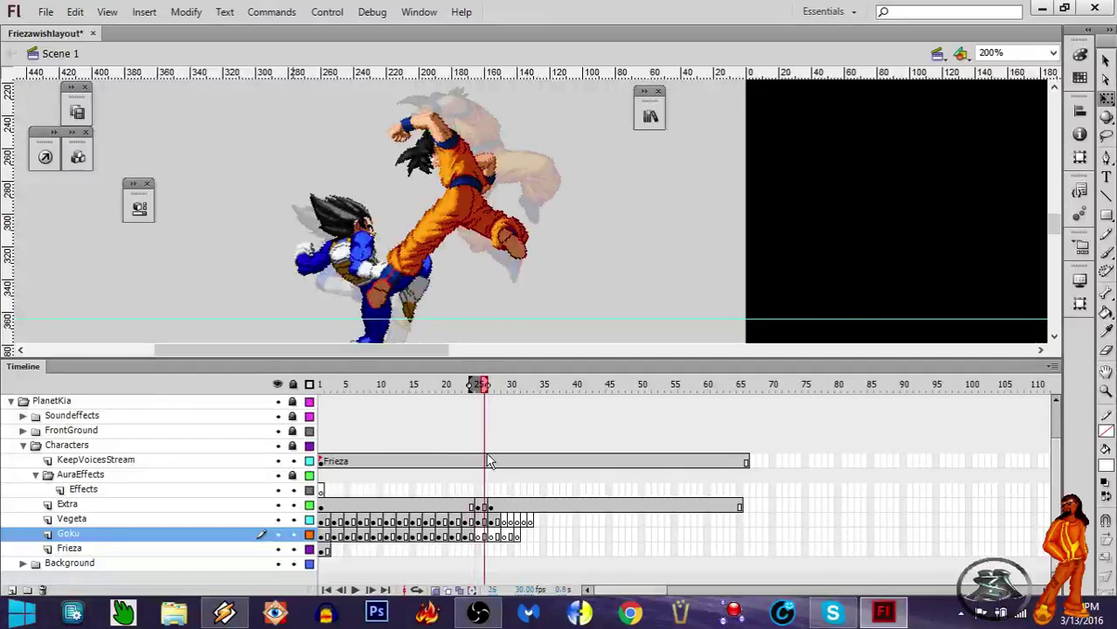
Step: Hold the kick poses on the Extra and Vegeta layers for eight more frames, through frame 34
{"action": "left_click", "coordinate": [484, 507]}
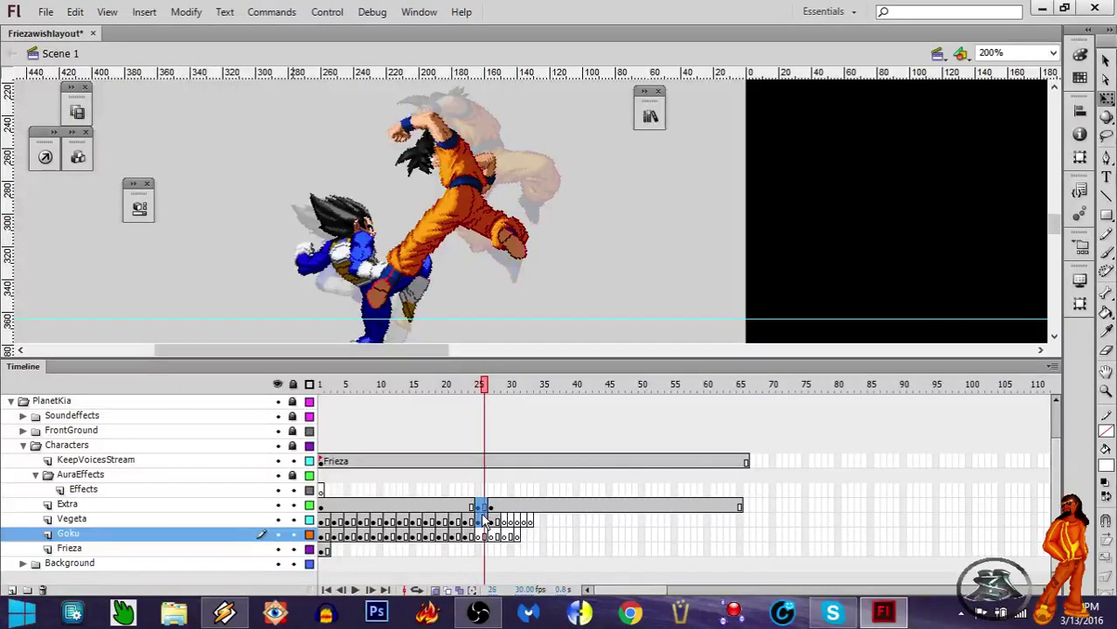
{"action": "left_click", "coordinate": [482, 522], "text": "shift"}
{"action": "key", "text": "F5"}
{"action": "key", "text": "F5"}
{"action": "key", "text": "F5"}
{"action": "key", "text": "F5"}
{"action": "key", "text": "F5"}
{"action": "key", "text": "F5"}
{"action": "key", "text": "F5"}
{"action": "key", "text": "F5"}
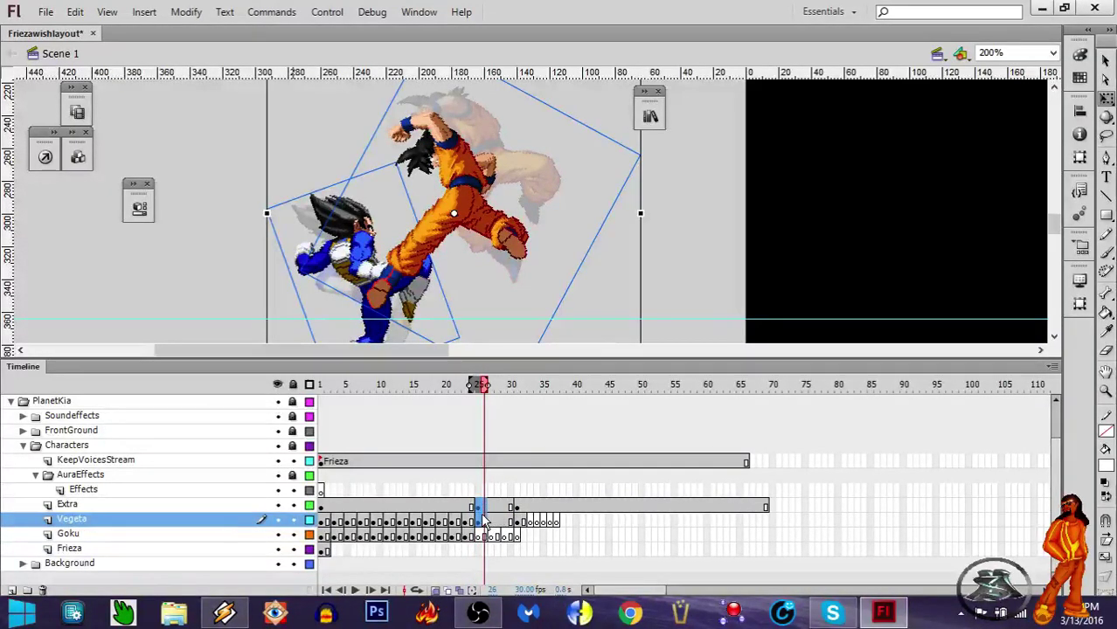
{"action": "scroll", "coordinate": [444, 486], "scroll_direction": "up", "scroll_amount": 3}
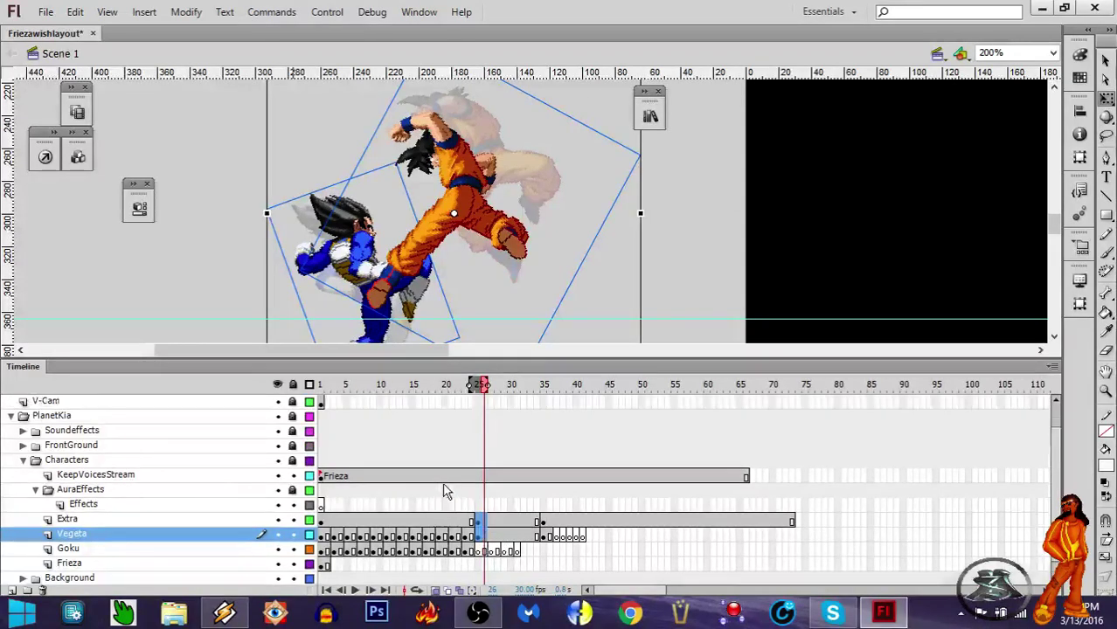
{"action": "scroll", "coordinate": [444, 486], "scroll_direction": "down", "scroll_amount": 1}
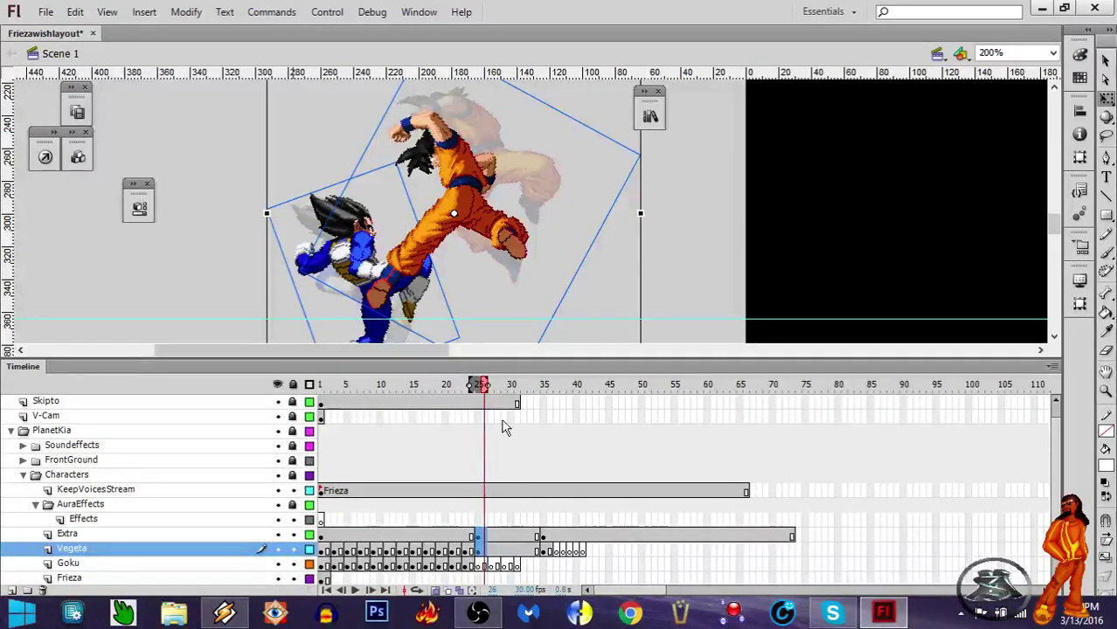
Step: Play the animation from frame 1 to review the length of the held kick
{"action": "left_click_drag", "start_coordinate": [482, 385], "coordinate": [322, 387]}
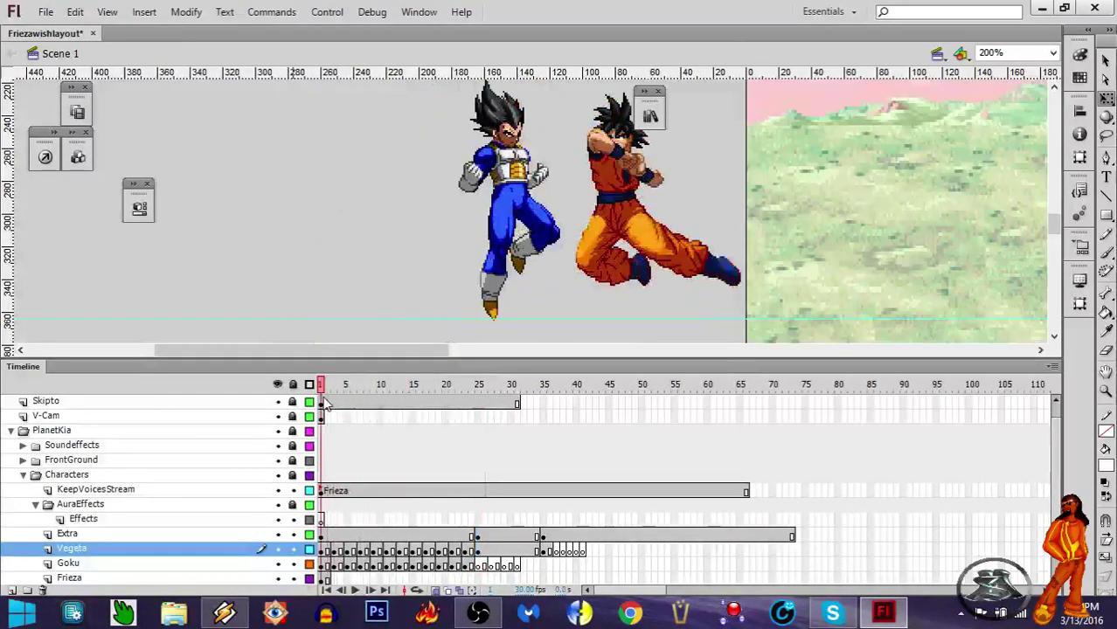
{"action": "key", "text": "Return"}
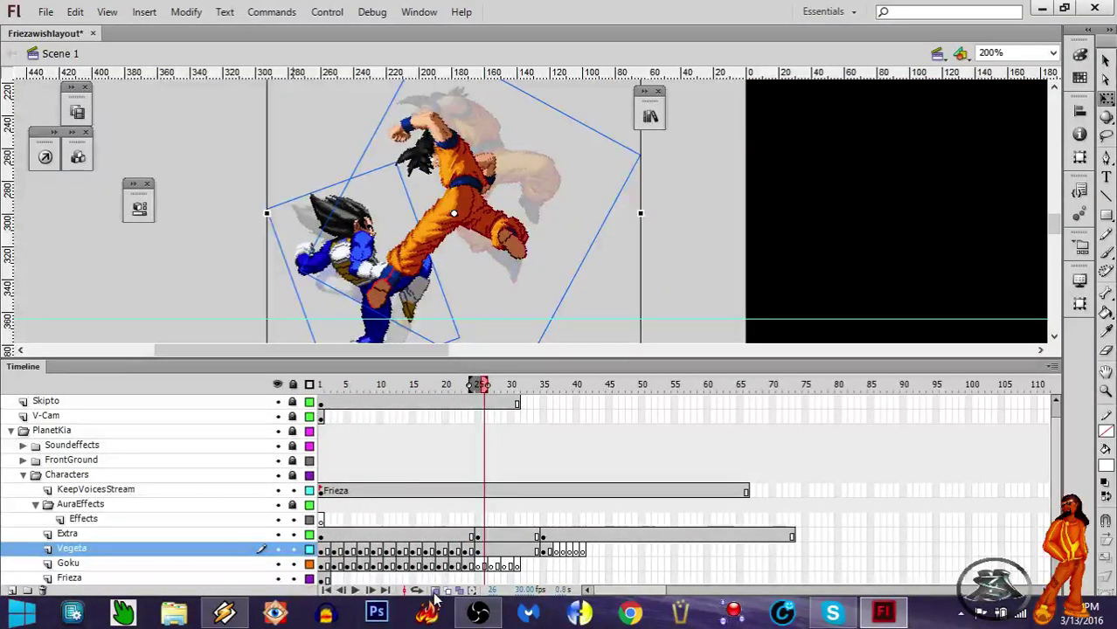
{"action": "left_click", "coordinate": [320, 385]}
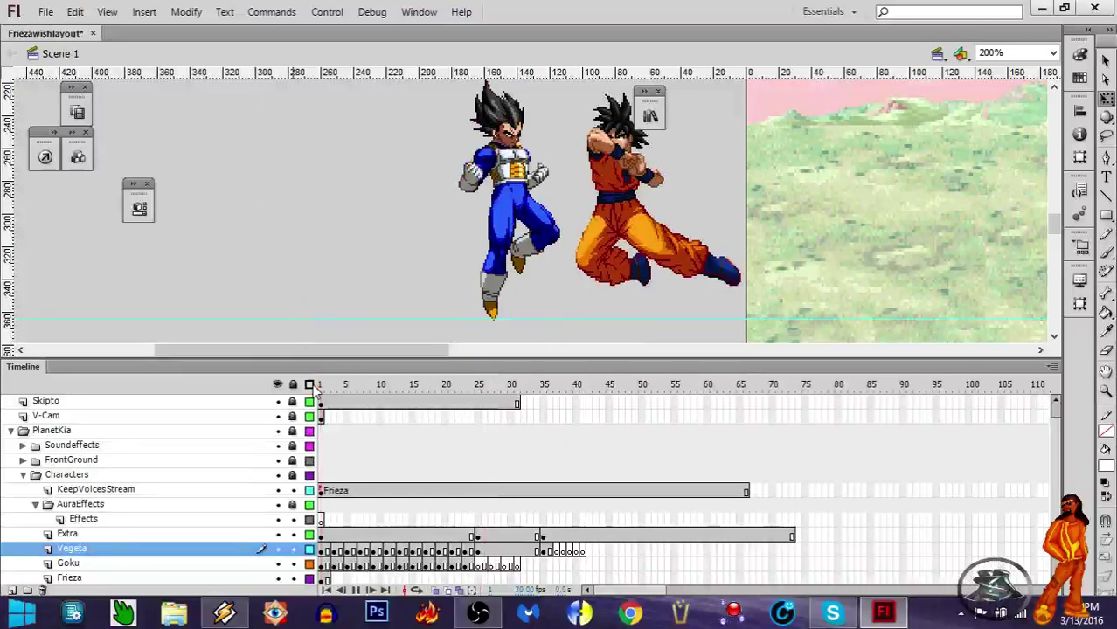
{"action": "key", "text": "Return"}
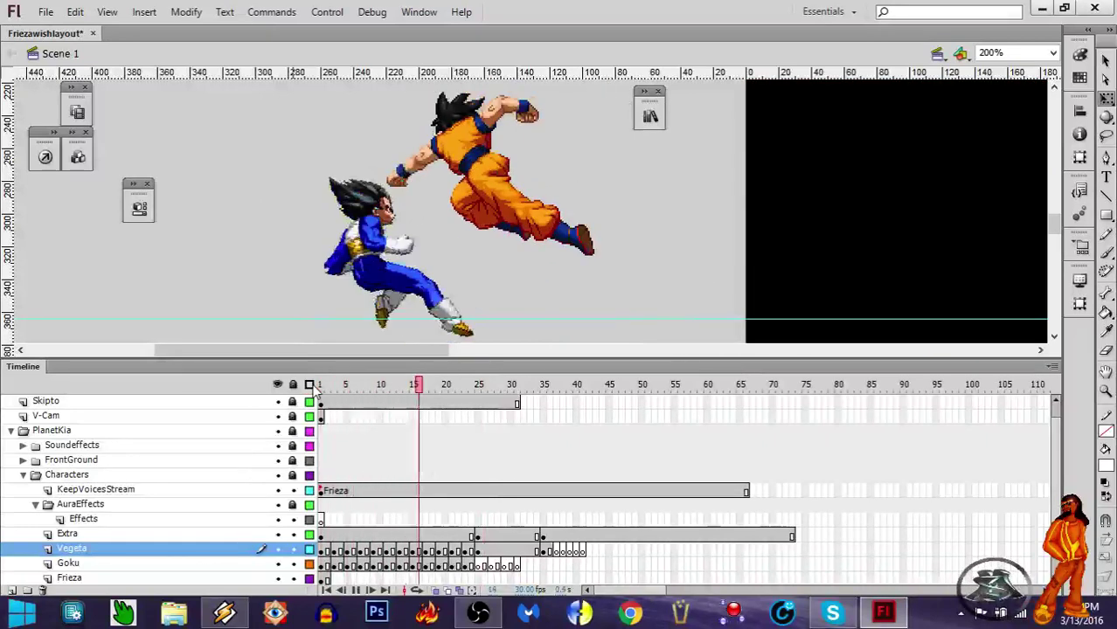
{"action": "left_click", "coordinate": [466, 401]}
{"action": "key", "text": "comma"}
Step: Extend the held kick poses on both the Extra and Vegeta layers through frame 38
{"action": "left_click", "coordinate": [516, 548]}
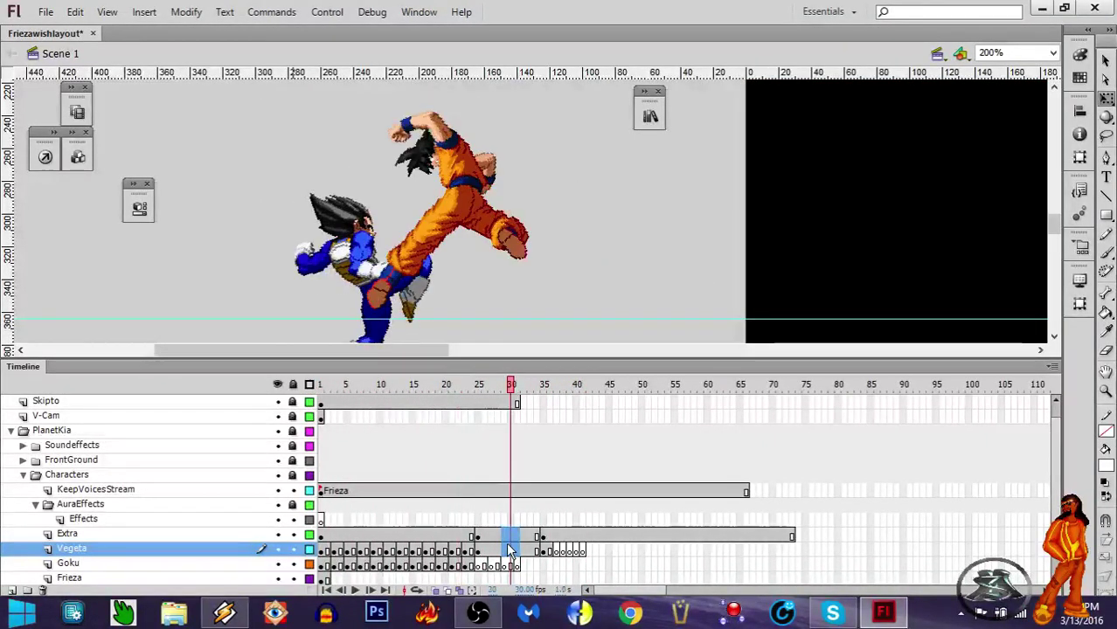
{"action": "key", "text": "comma"}
{"action": "key", "text": "F5"}
{"action": "left_click", "coordinate": [521, 547]}
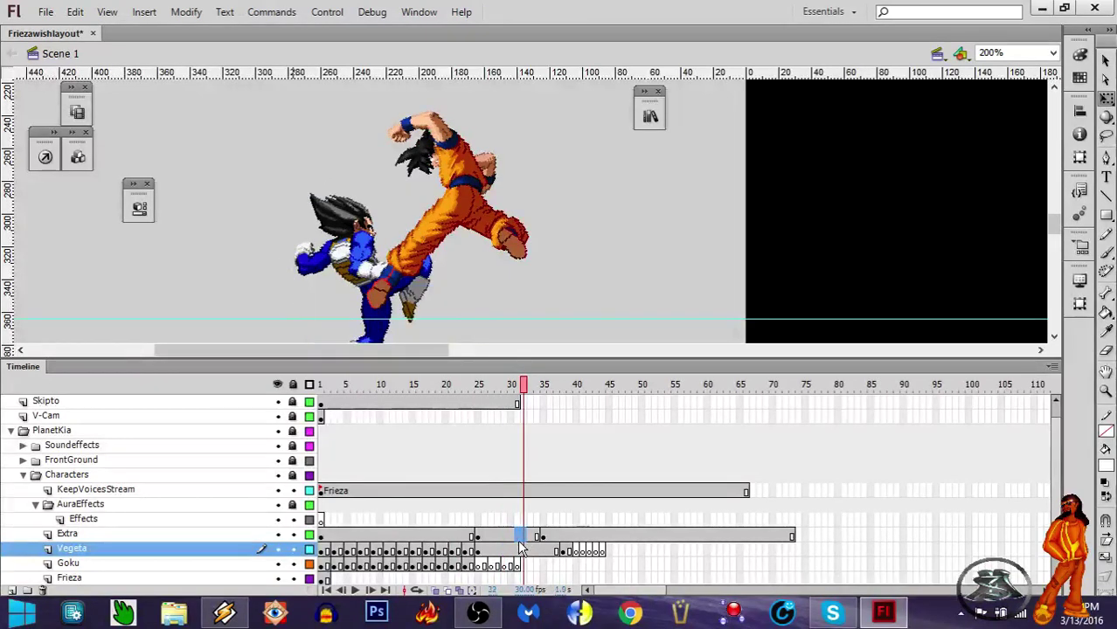
{"action": "left_click", "coordinate": [523, 535]}
{"action": "key", "text": "F5"}
{"action": "key", "text": "F5"}
{"action": "key", "text": "F5"}
{"action": "key", "text": "F5"}
{"action": "left_click", "coordinate": [532, 536]}
{"action": "key", "text": "comma"}
{"action": "key", "text": "comma"}
{"action": "key", "text": "comma"}
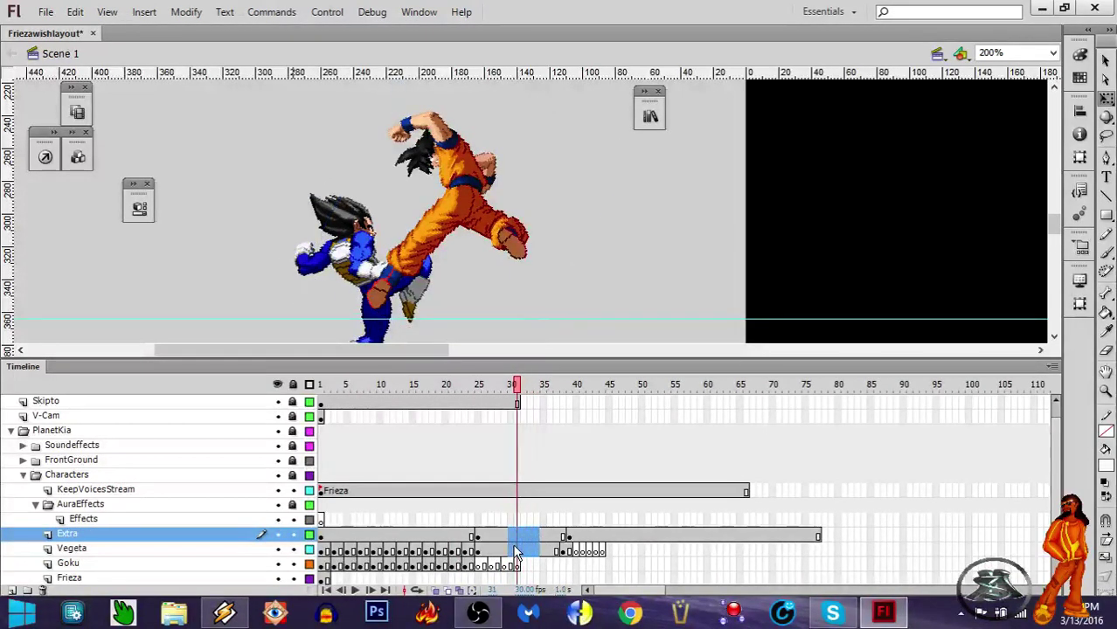
{"action": "left_click", "coordinate": [513, 549]}
{"action": "left_click", "coordinate": [544, 550]}
{"action": "key", "text": "F5"}
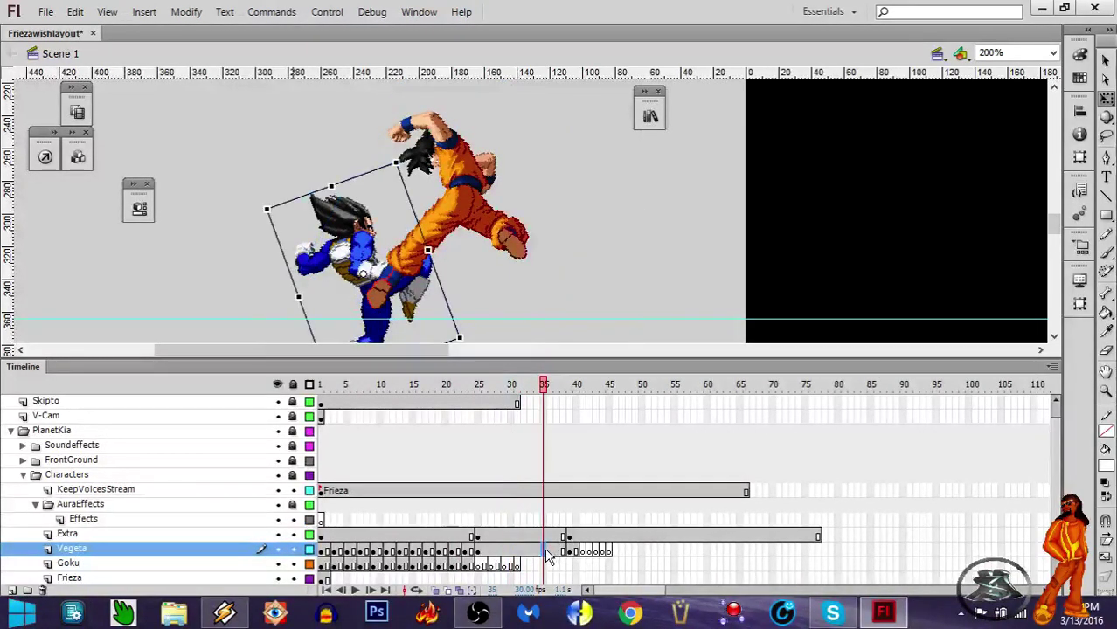
Step: Insert nine more frames into the kick hold on the Extra and Vegeta layers, ending it at frame 47
{"action": "left_click_drag", "start_coordinate": [504, 549], "coordinate": [518, 535]}
{"action": "key", "text": "F5"}
{"action": "key", "text": "F5"}
{"action": "key", "text": "F5"}
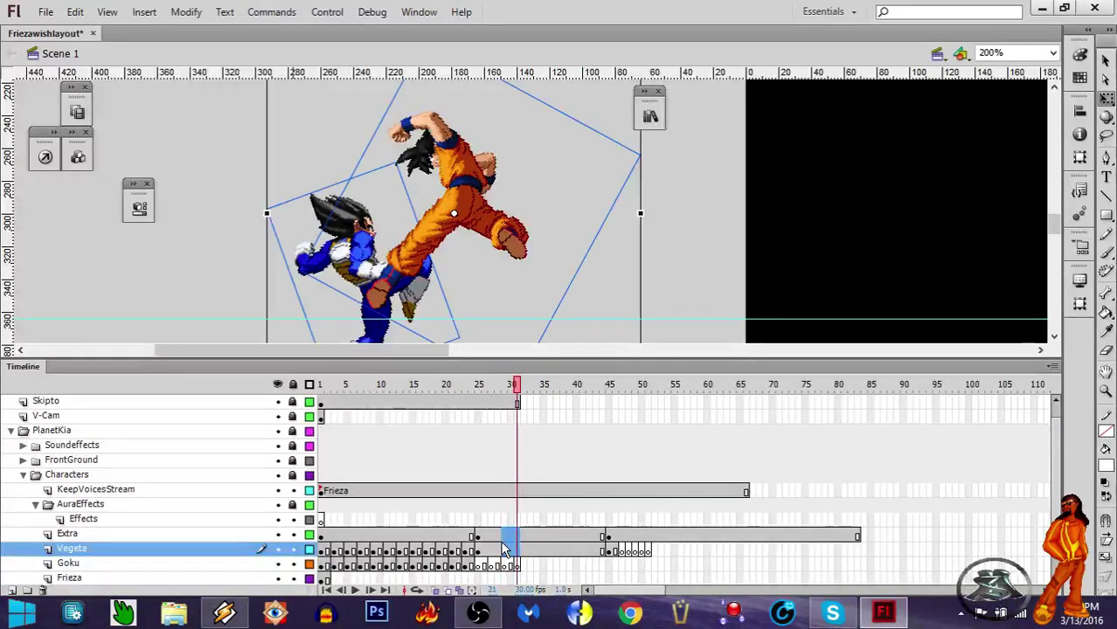
Step: Return to frame 1 and reduce the timeline's height to give the stage more room
{"action": "key", "text": "comma"}
{"action": "key", "text": "comma"}
{"action": "key", "text": "comma"}
{"action": "key", "text": "comma"}
{"action": "key", "text": "comma"}
{"action": "key", "text": "comma"}
{"action": "key", "text": "comma"}
{"action": "key", "text": "comma"}
{"action": "key", "text": "comma"}
{"action": "key", "text": "comma"}
{"action": "key", "text": "comma"}
{"action": "key", "text": "comma"}
{"action": "key", "text": "comma"}
{"action": "key", "text": "comma"}
{"action": "key", "text": "comma"}
{"action": "key", "text": "comma"}
{"action": "key", "text": "comma"}
{"action": "key", "text": "comma"}
{"action": "key", "text": "comma"}
{"action": "key", "text": "comma"}
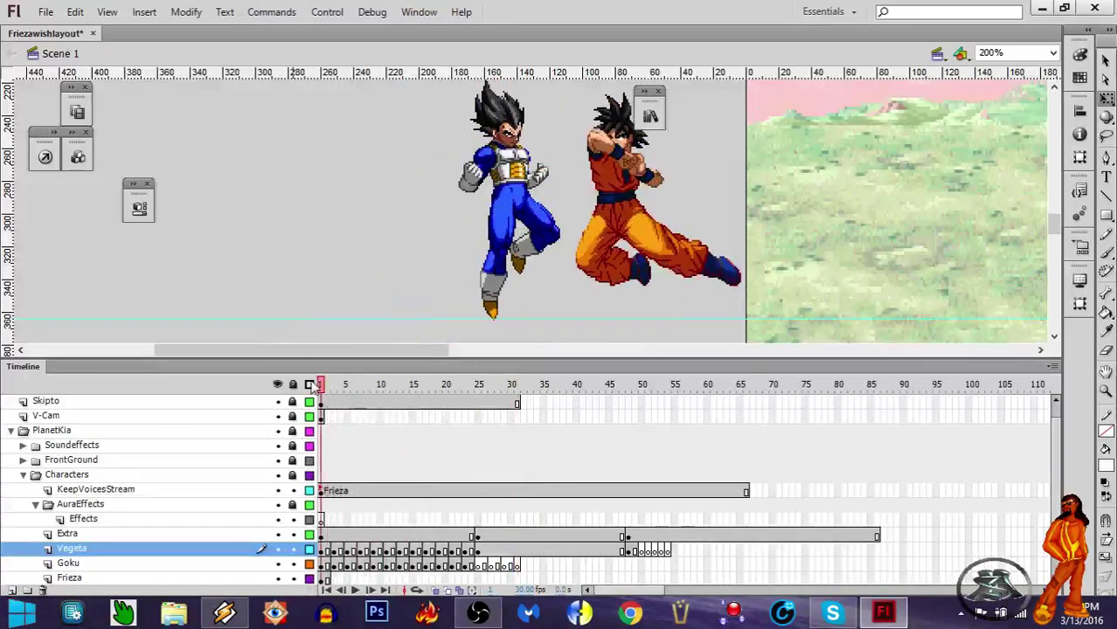
{"action": "left_click_drag", "start_coordinate": [572, 358], "coordinate": [572, 421]}
{"action": "scroll", "coordinate": [1055, 271], "scroll_direction": "up", "scroll_amount": 2}
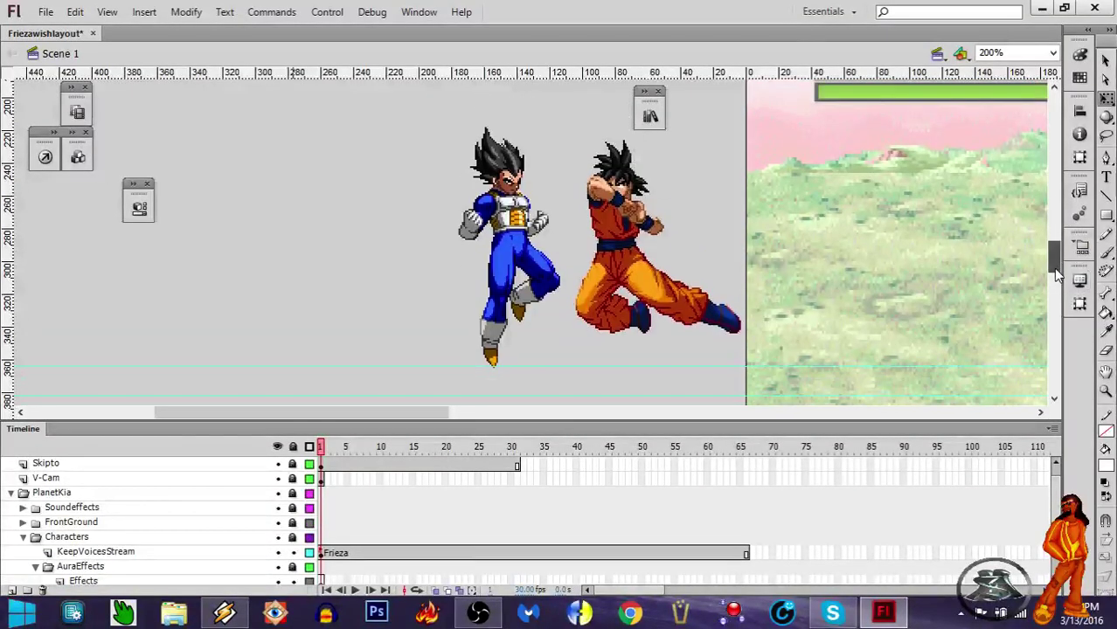
{"action": "scroll", "coordinate": [324, 450], "scroll_direction": "down", "scroll_amount": 1}
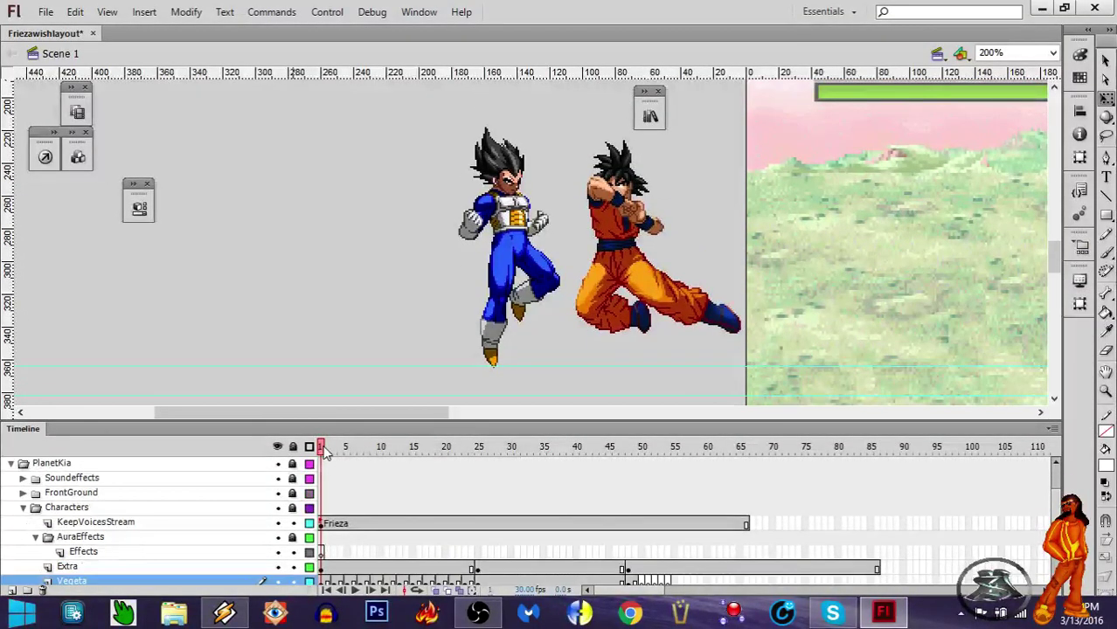
{"action": "scroll", "coordinate": [323, 490], "scroll_direction": "down", "scroll_amount": 1}
Step: Play the fight repeatedly from the beginning and scrub to the kick on frame 25 to check the motion and timing
{"action": "key", "text": "Return"}
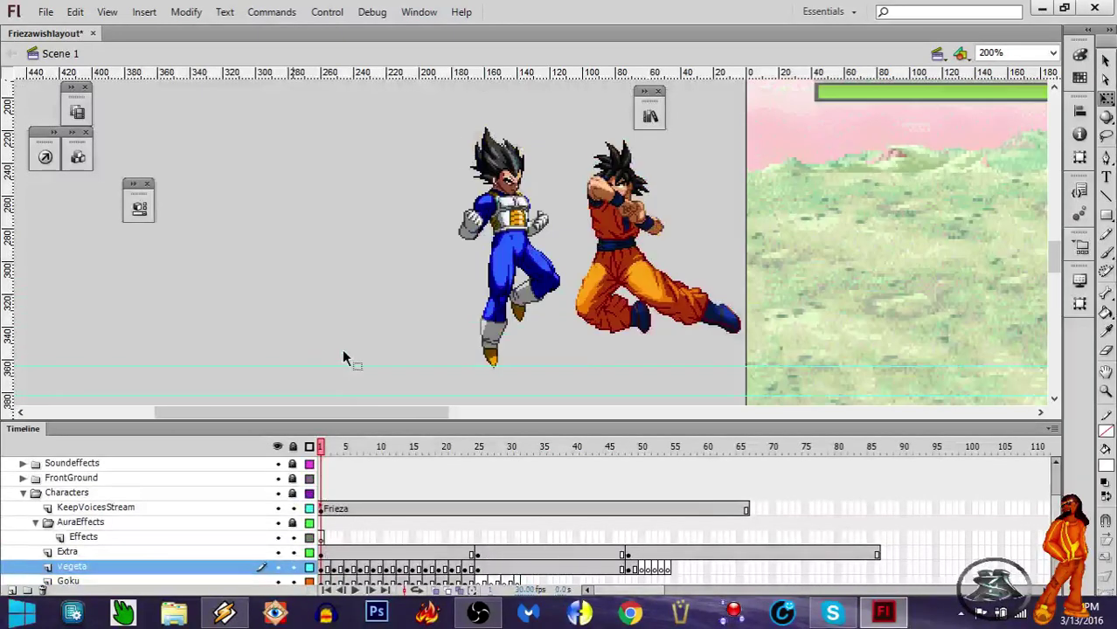
{"action": "key", "text": "Return"}
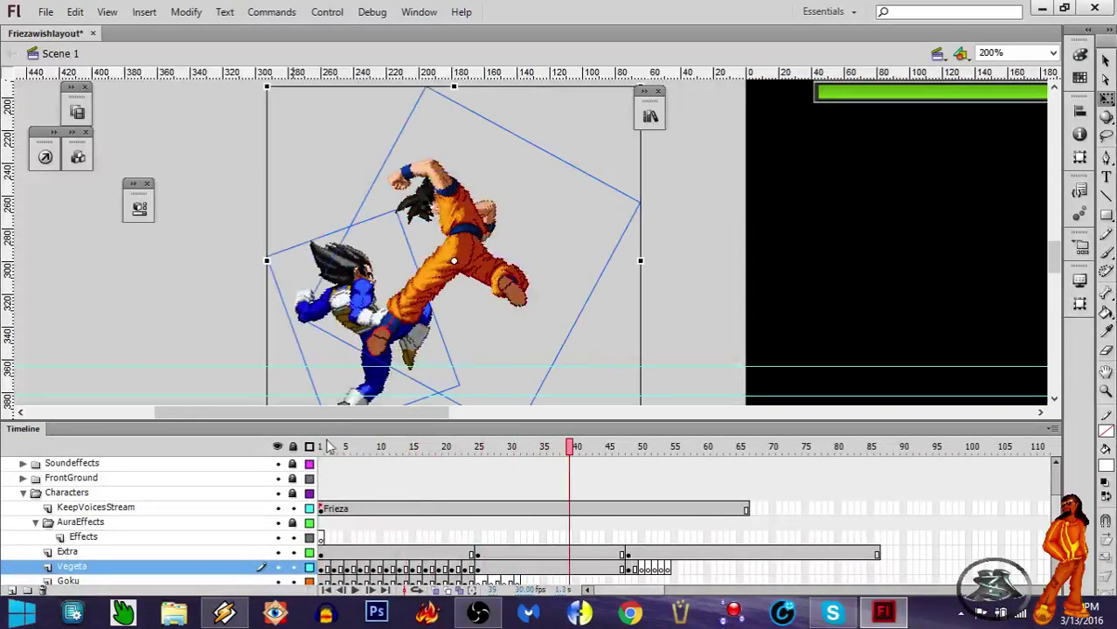
{"action": "left_click", "coordinate": [321, 450]}
{"action": "key", "text": "Return"}
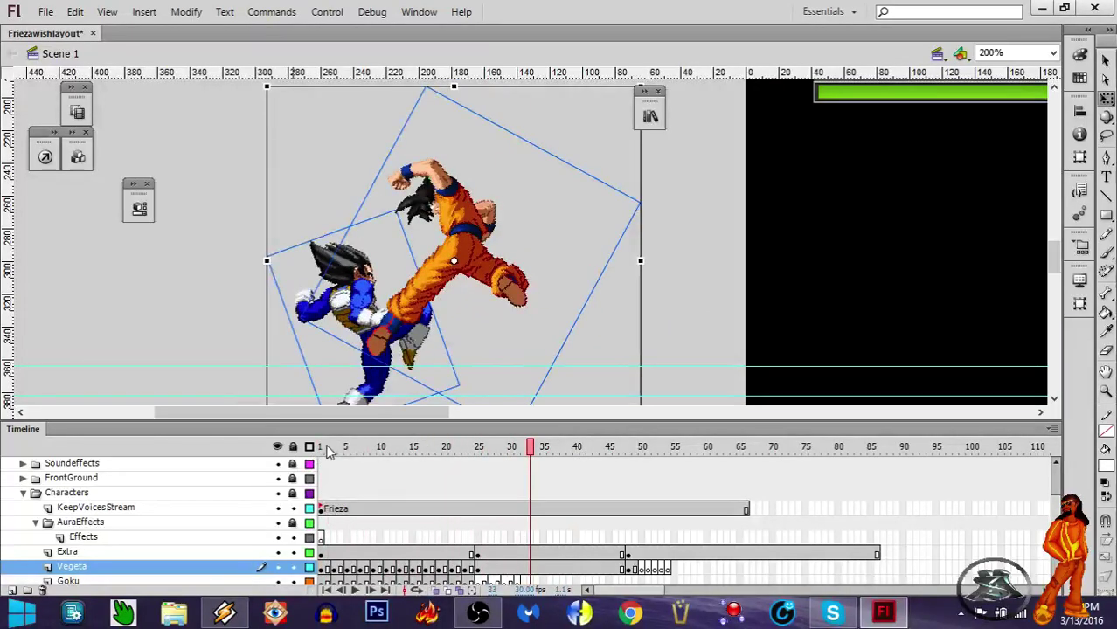
{"action": "left_click", "coordinate": [321, 450]}
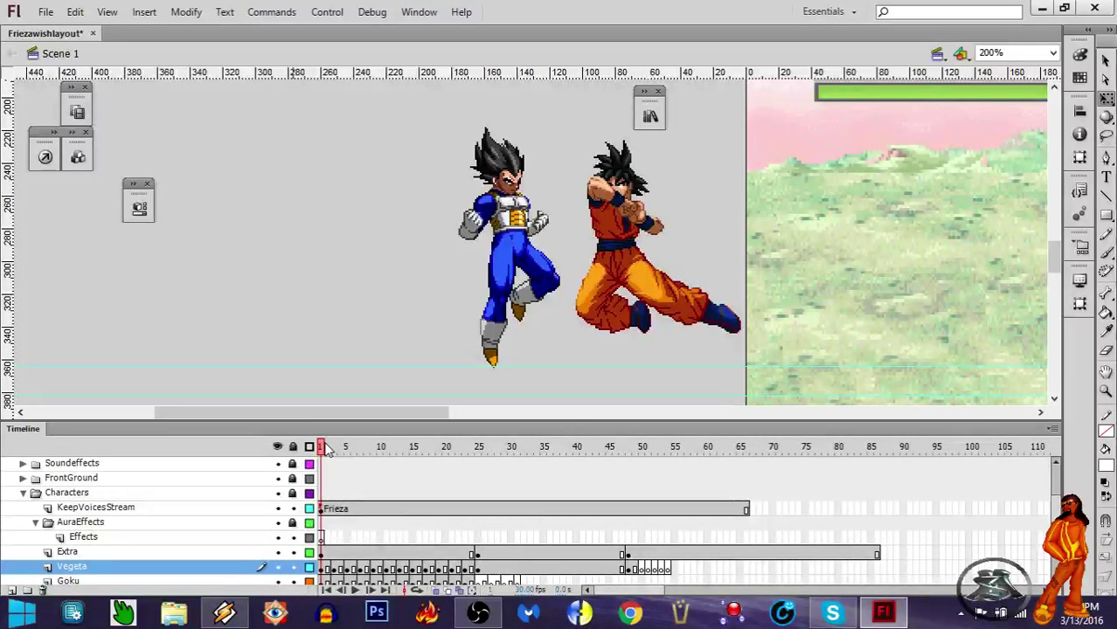
{"action": "key", "text": "Return"}
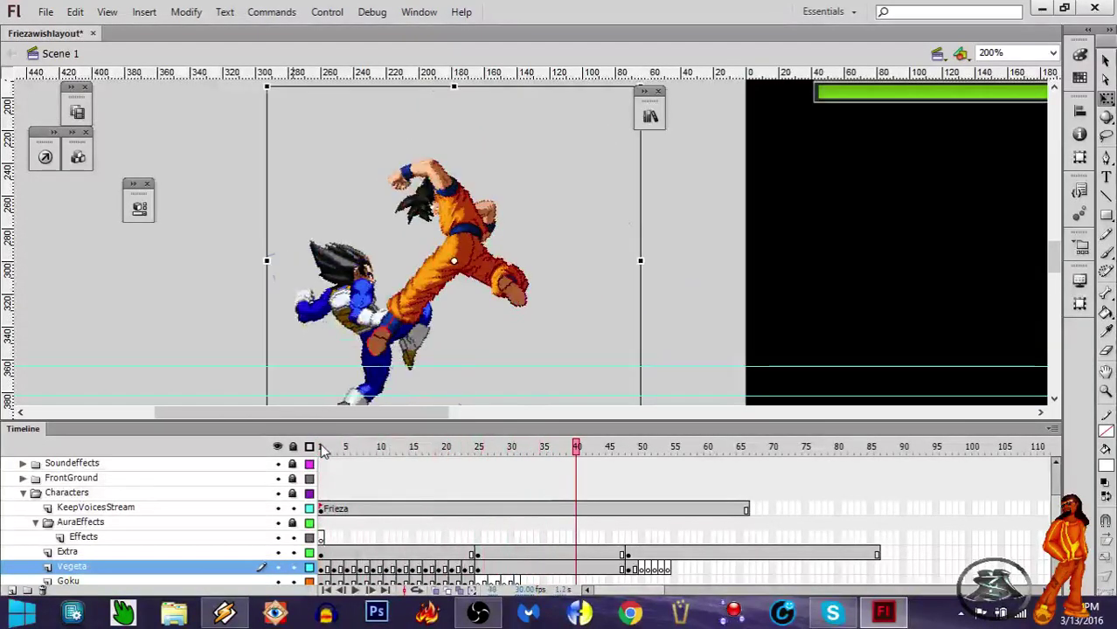
{"action": "key", "text": "Return"}
{"action": "left_click_drag", "start_coordinate": [337, 447], "coordinate": [327, 455]}
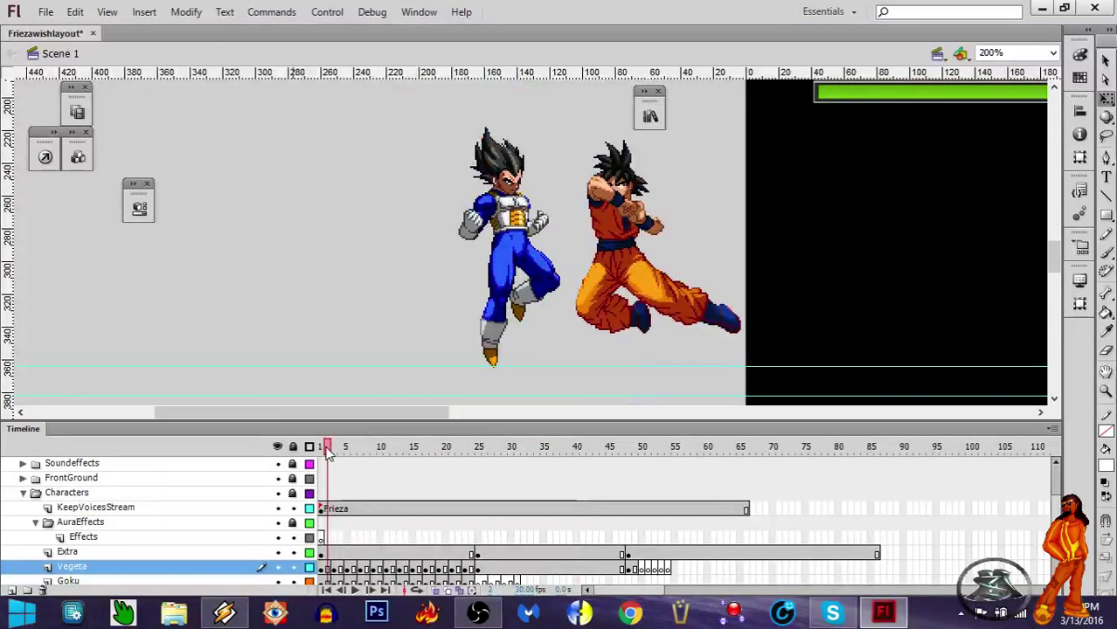
{"action": "key", "text": "Return"}
{"action": "key", "text": "Return"}
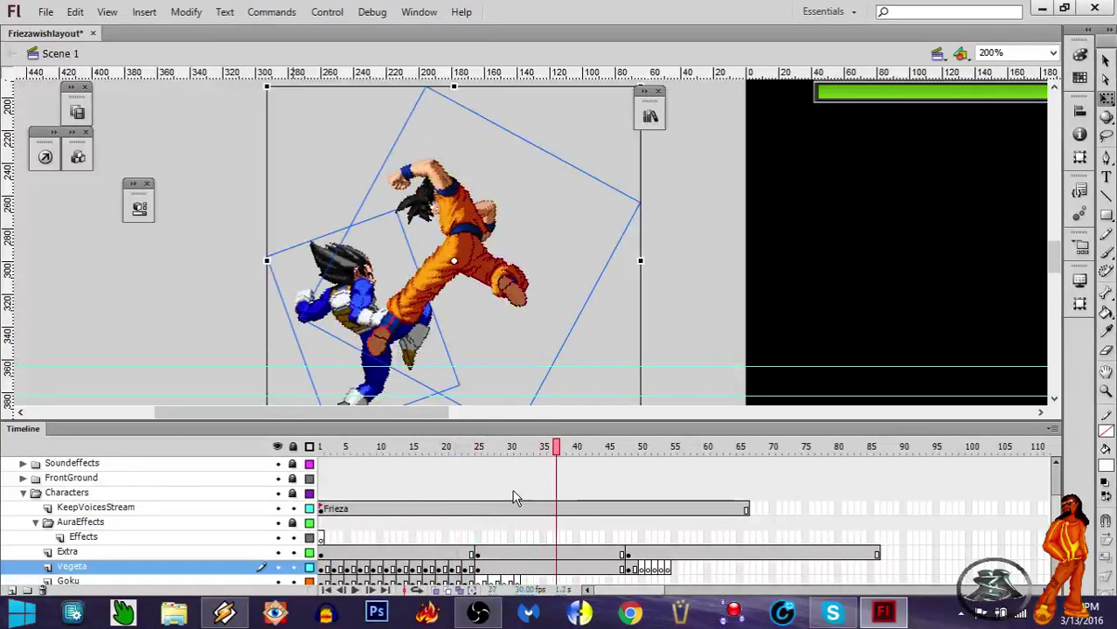
{"action": "left_click_drag", "start_coordinate": [341, 447], "coordinate": [470, 528]}
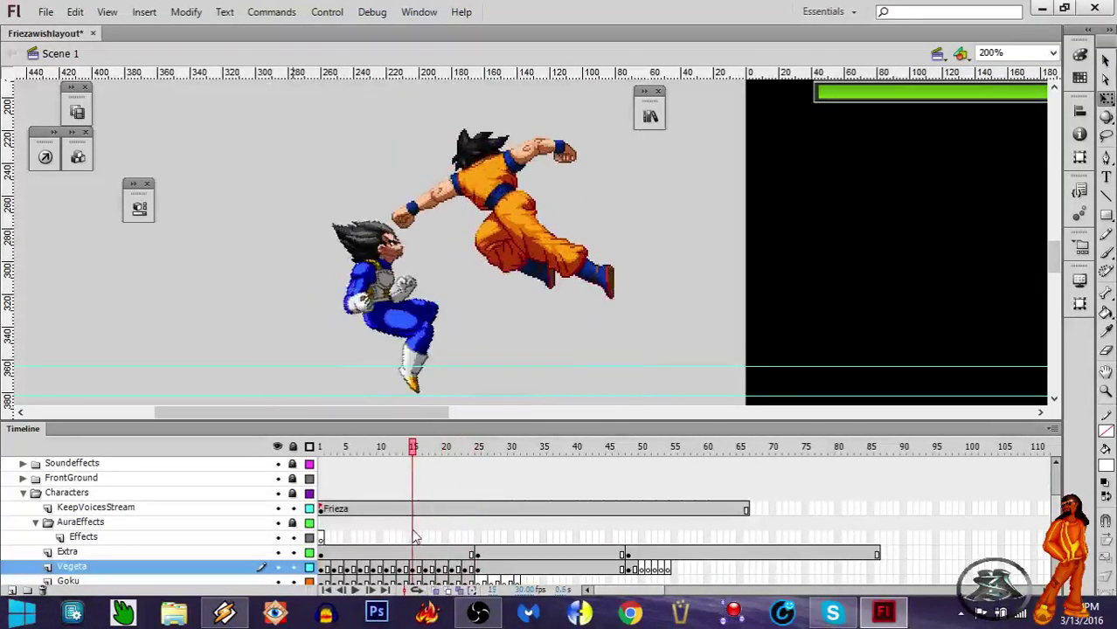
{"action": "left_click_drag", "start_coordinate": [389, 544], "coordinate": [479, 570]}
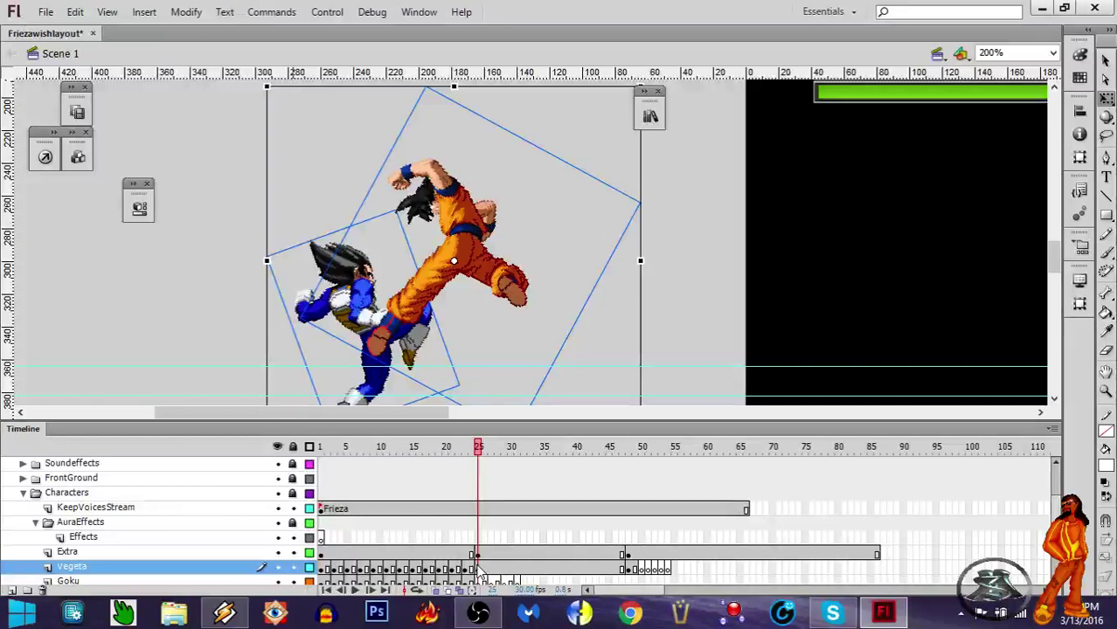
{"action": "left_click_drag", "start_coordinate": [478, 570], "coordinate": [479, 531]}
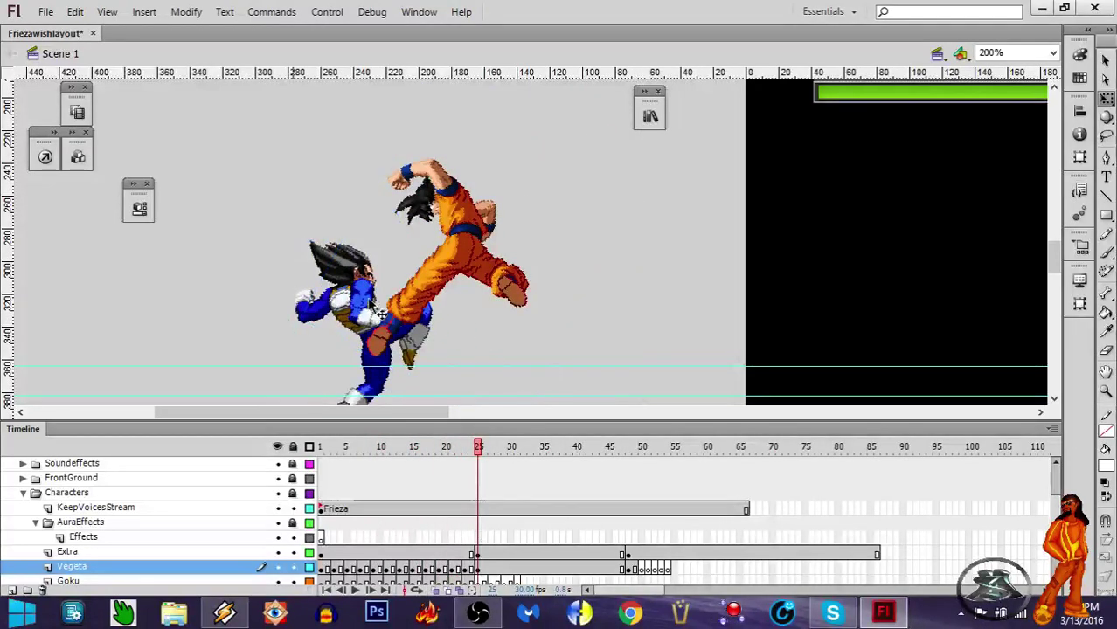
Step: Try moving Goku's flying kick on frame 25 of the Extra layer away from Vegeta to the stage's left edge
{"action": "left_click", "coordinate": [372, 265]}
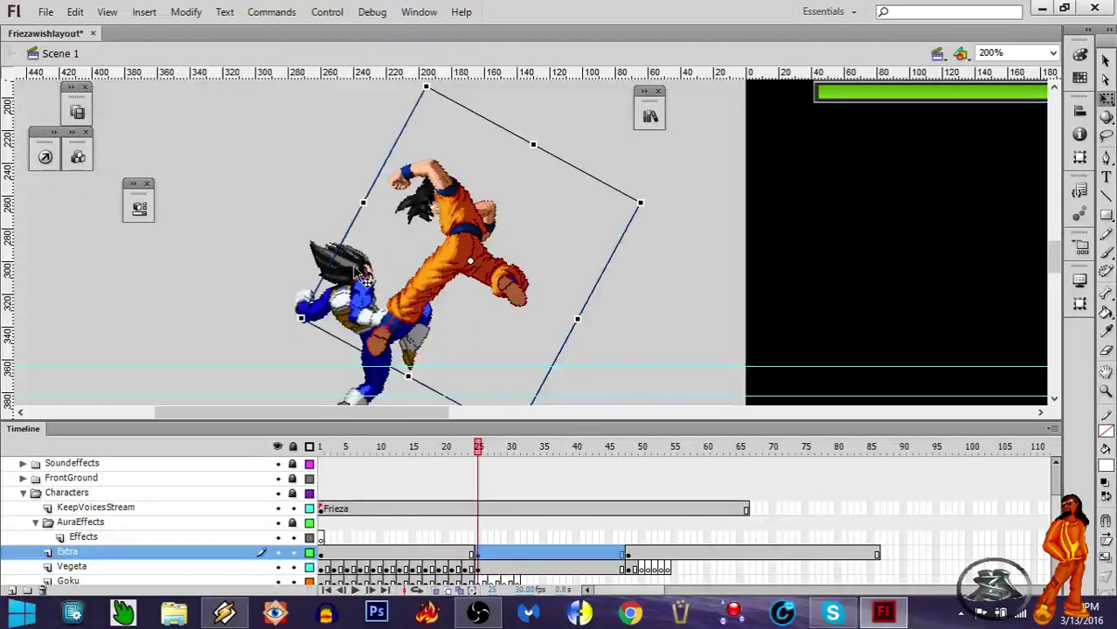
{"action": "left_click", "coordinate": [297, 266]}
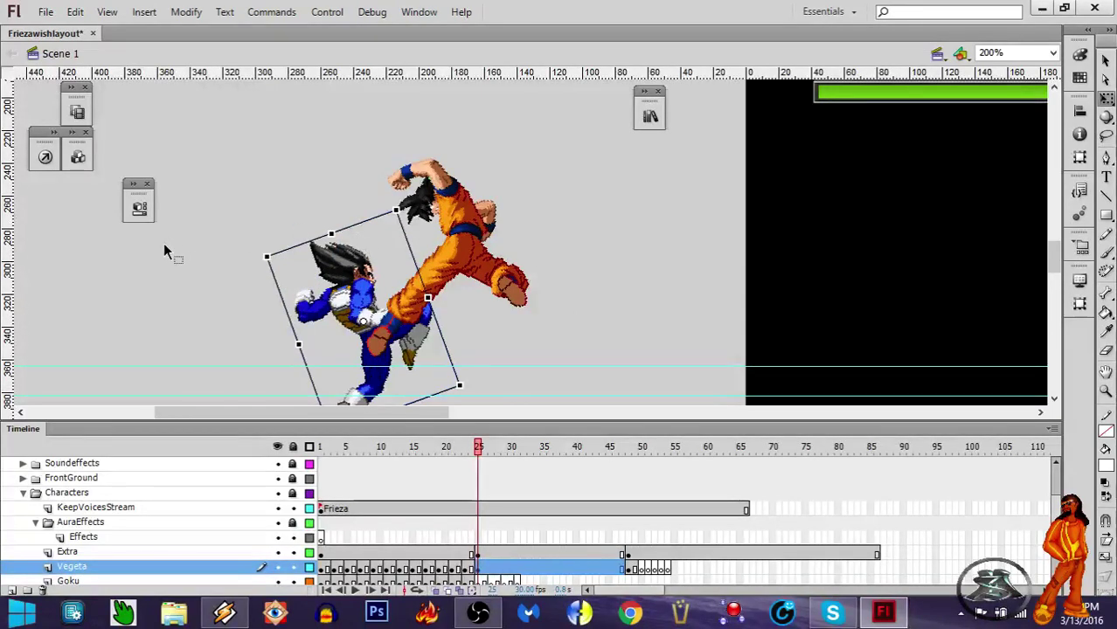
{"action": "left_click_drag", "start_coordinate": [436, 273], "coordinate": [764, 248]}
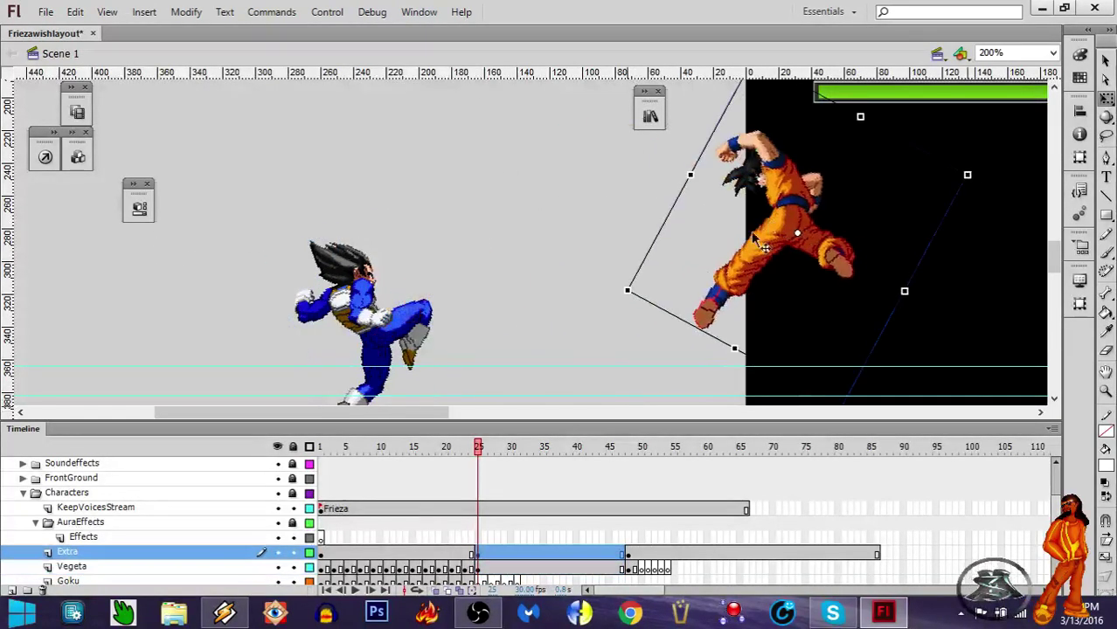
{"action": "key", "text": "ctrl+1"}
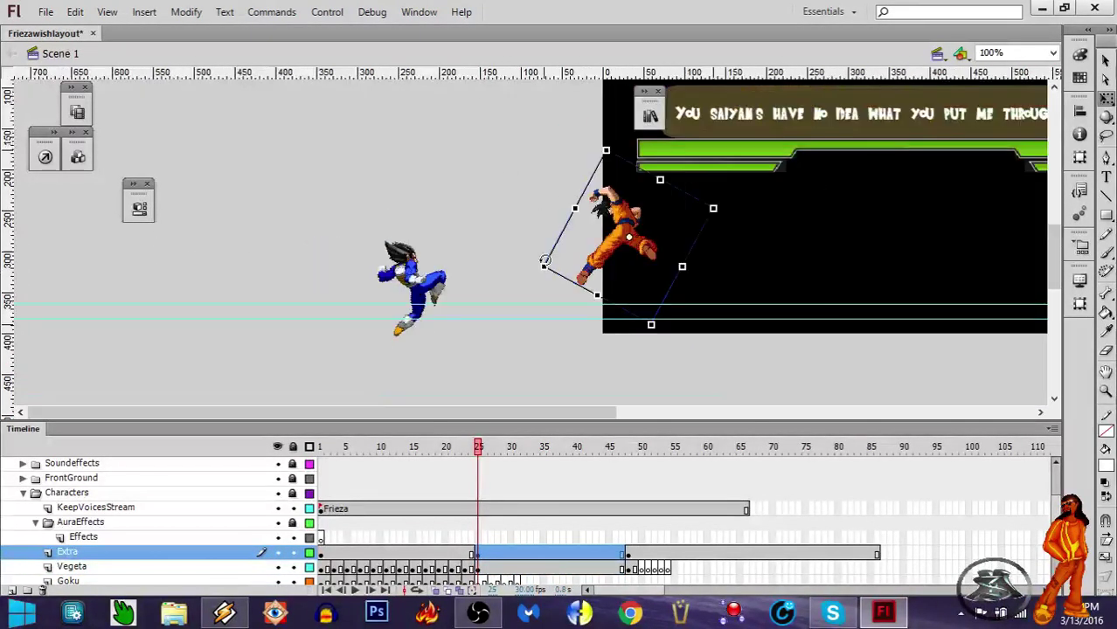
{"action": "key", "text": "ctrl+z"}
{"action": "key", "text": "ctrl+z"}
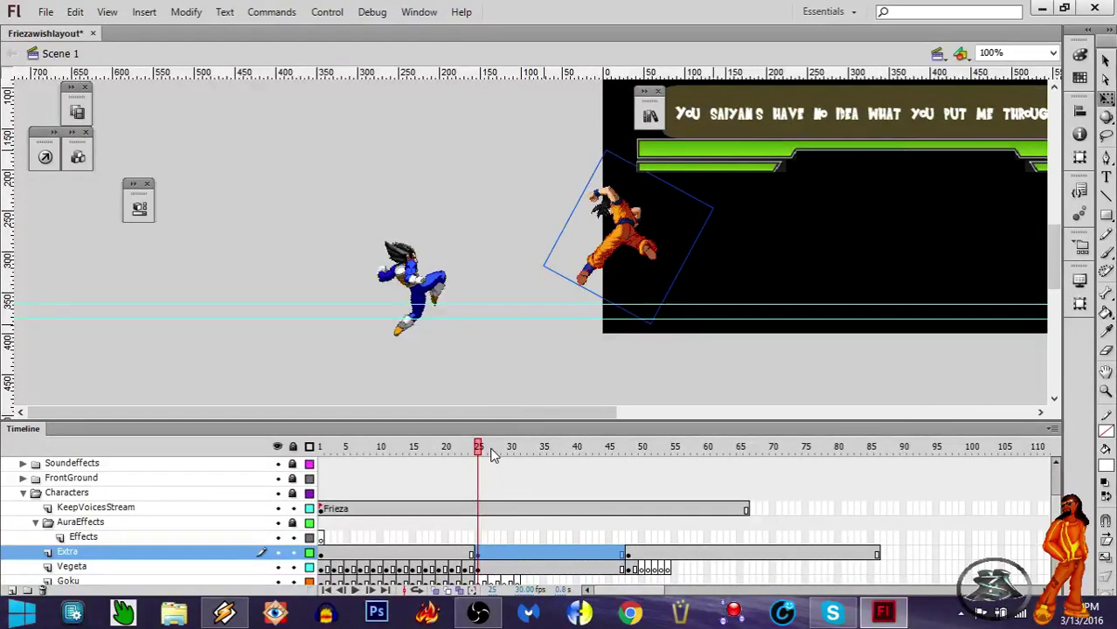
Step: Scrub the fight back from the kick on frame 25 and return to frame 1
{"action": "left_click_drag", "start_coordinate": [468, 448], "coordinate": [356, 447]}
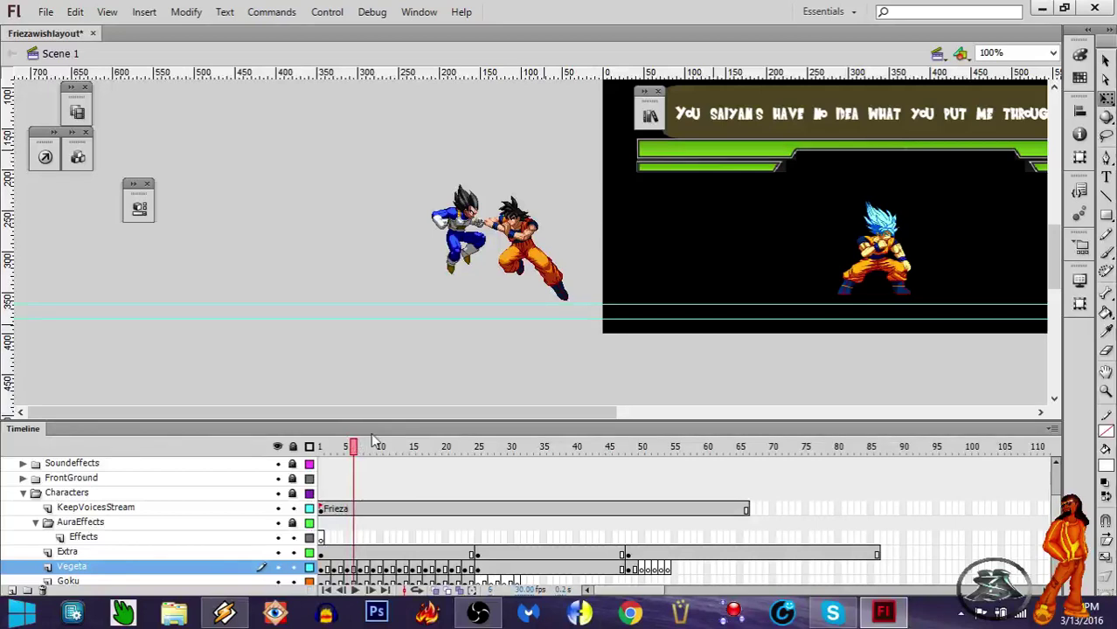
{"action": "left_click_drag", "start_coordinate": [409, 412], "coordinate": [525, 413]}
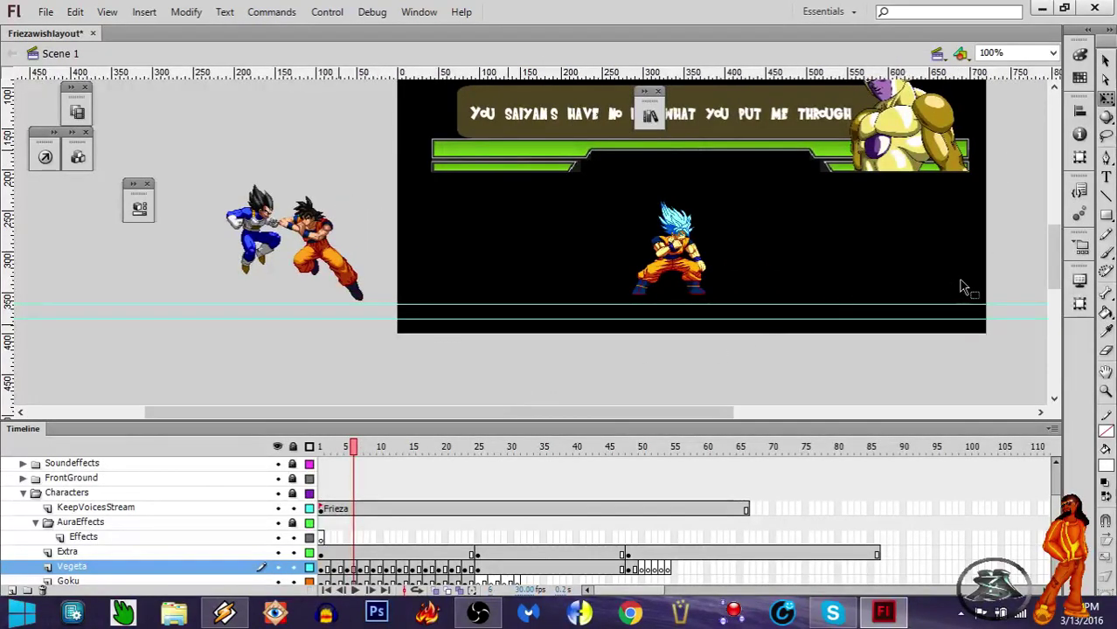
{"action": "left_click_drag", "start_coordinate": [1056, 248], "coordinate": [1056, 243]}
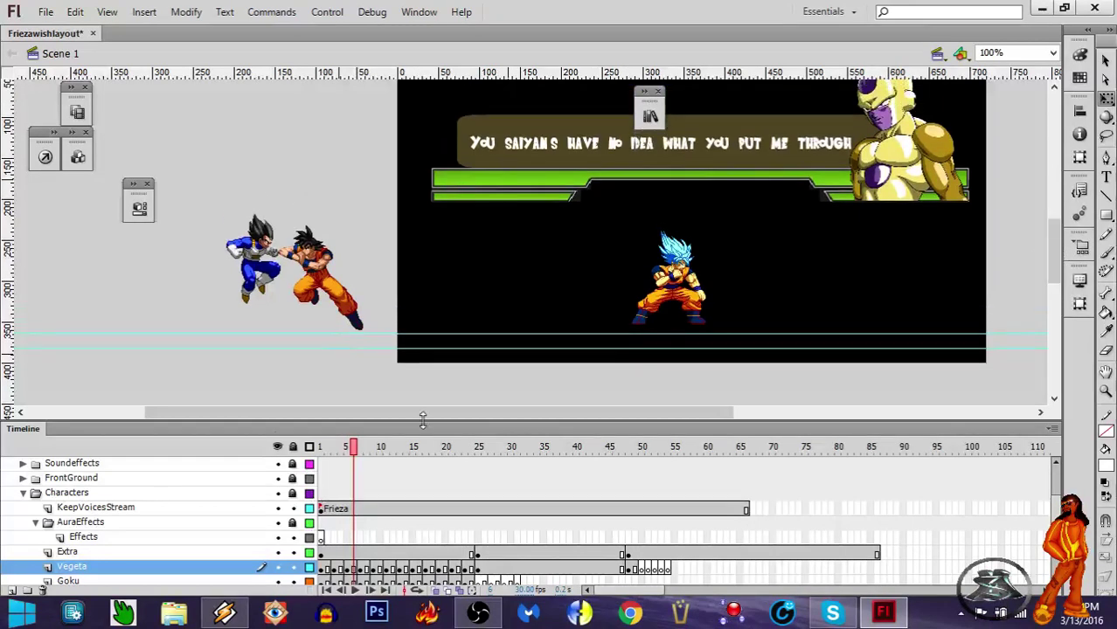
{"action": "left_click", "coordinate": [321, 447]}
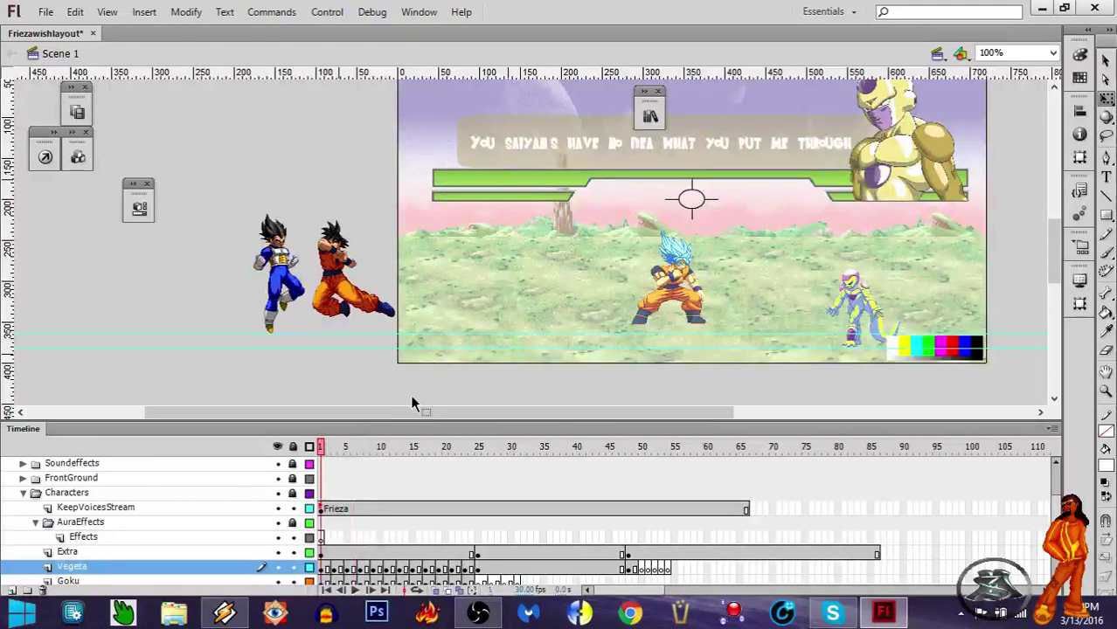
Step: Save the Friezawishlayout document
{"action": "left_click_drag", "start_coordinate": [411, 406], "coordinate": [519, 408]}
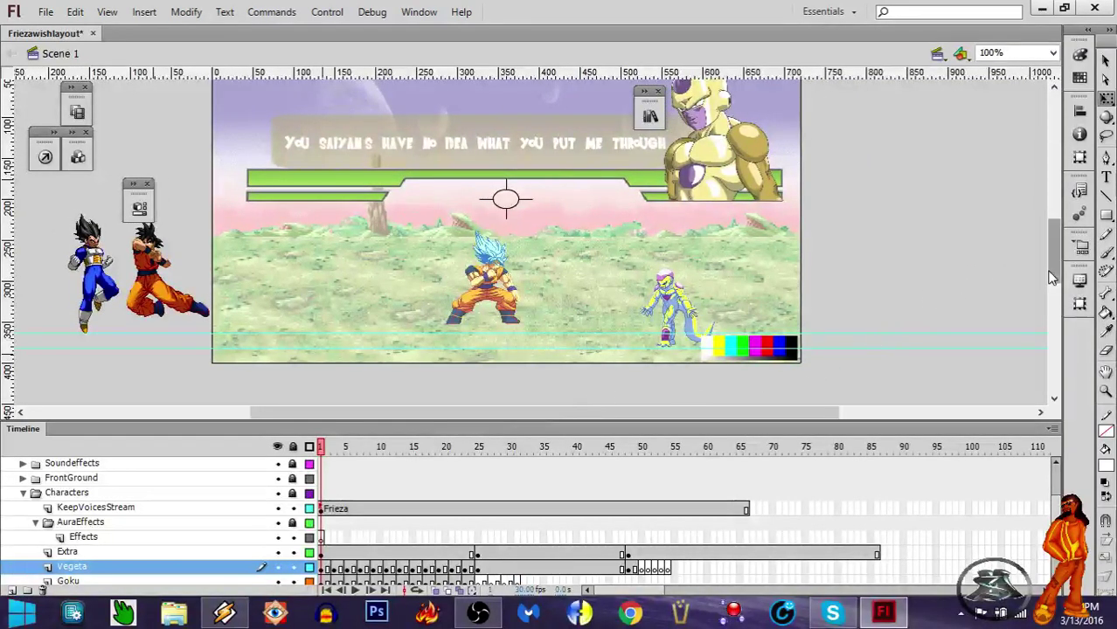
{"action": "left_click_drag", "start_coordinate": [1053, 277], "coordinate": [1060, 253]}
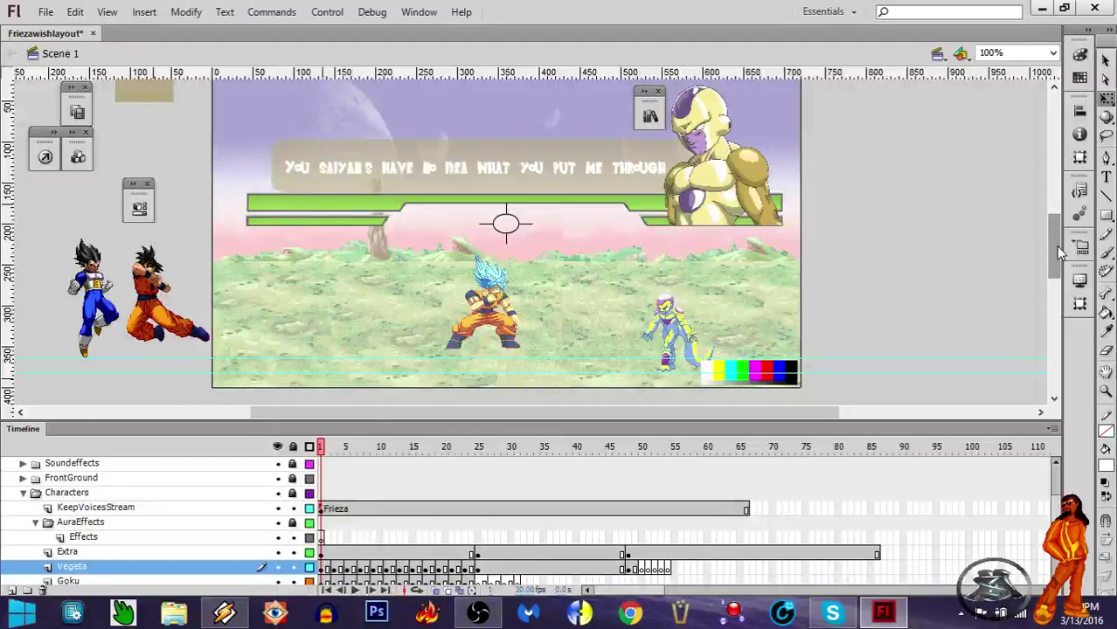
{"action": "mouse_move", "coordinate": [1057, 252]}
{"action": "left_mouse_down"}
{"action": "mouse_move", "coordinate": [1056, 225]}
{"action": "mouse_move", "coordinate": [1053, 245]}
{"action": "left_mouse_up"}
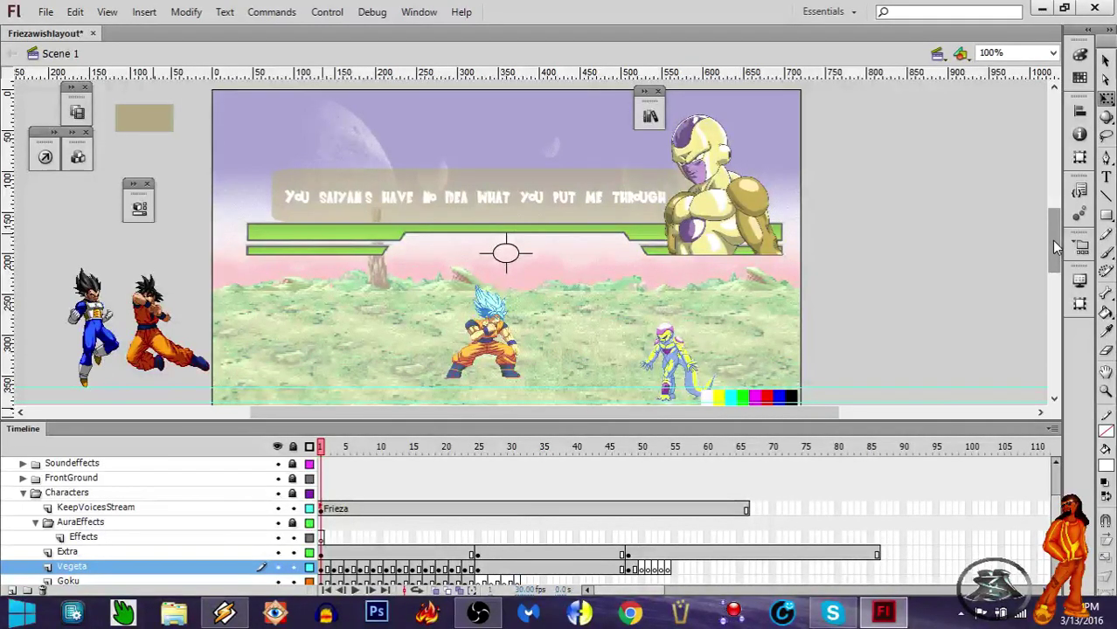
{"action": "mouse_move", "coordinate": [1052, 242]}
{"action": "left_mouse_down"}
{"action": "mouse_move", "coordinate": [1053, 252]}
{"action": "mouse_move", "coordinate": [1052, 243]}
{"action": "left_mouse_up"}
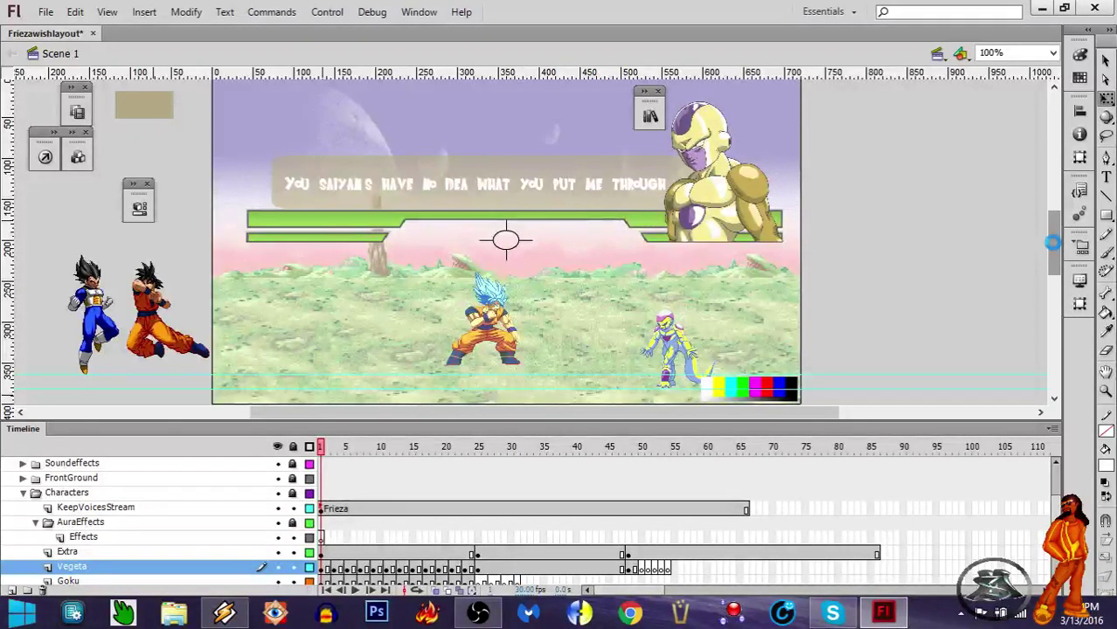
{"action": "key", "text": "ctrl+s"}
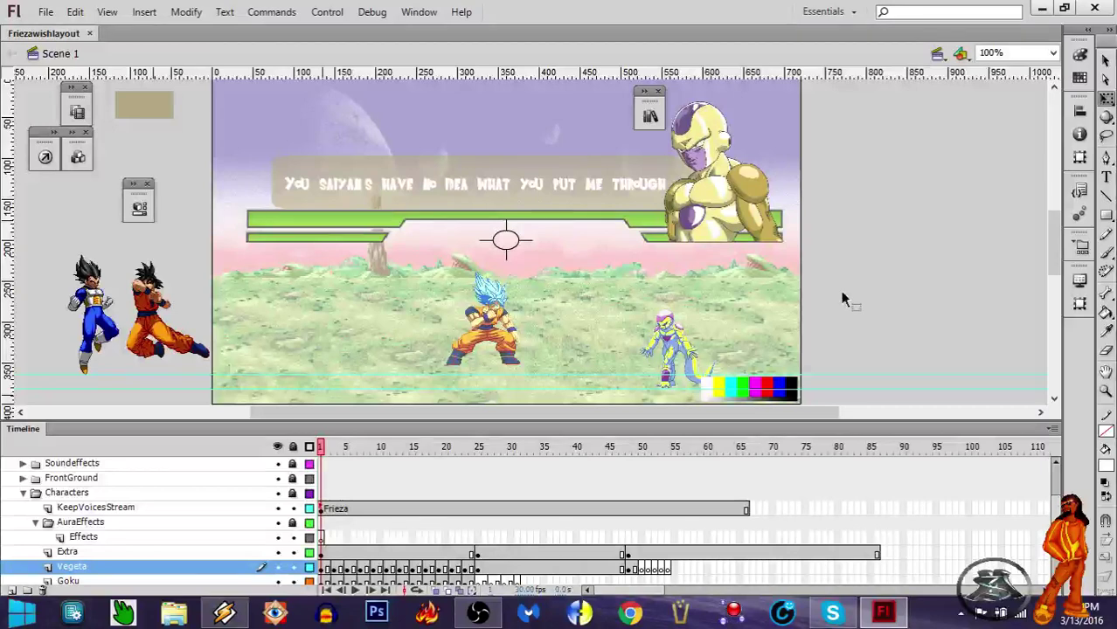
Step: Scrub the fight from frame 1 to the held kick at frame 28 to review the motion
{"action": "mouse_move", "coordinate": [692, 412]}
{"action": "left_mouse_down"}
{"action": "mouse_move", "coordinate": [663, 413]}
{"action": "mouse_move", "coordinate": [673, 412]}
{"action": "left_mouse_up"}
{"action": "left_click_drag", "start_coordinate": [1055, 251], "coordinate": [1049, 228]}
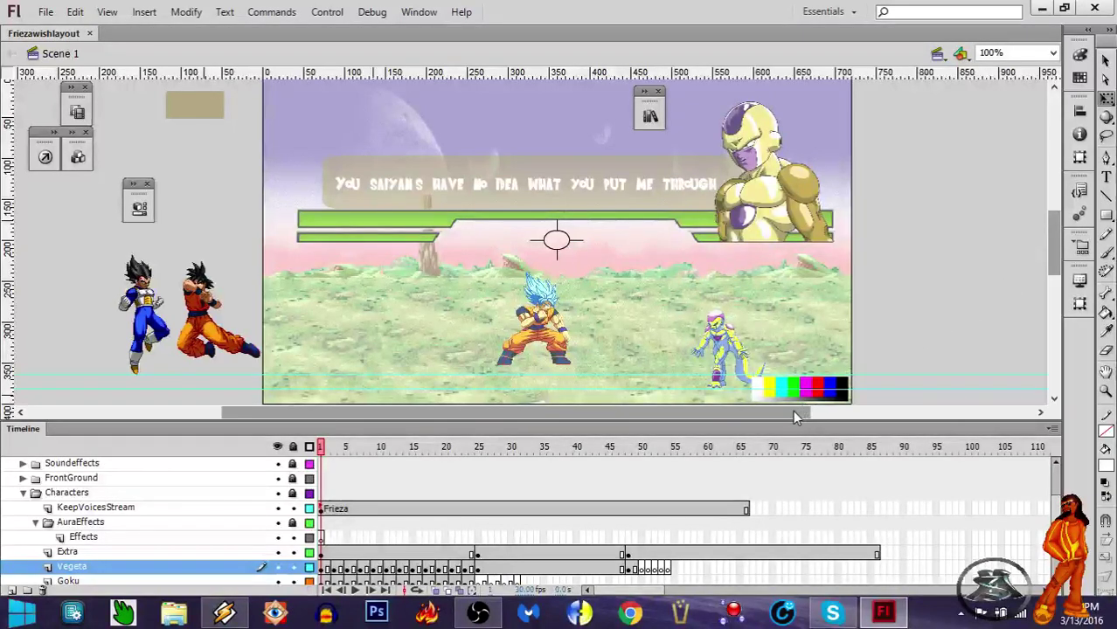
{"action": "left_click_drag", "start_coordinate": [793, 410], "coordinate": [815, 410]}
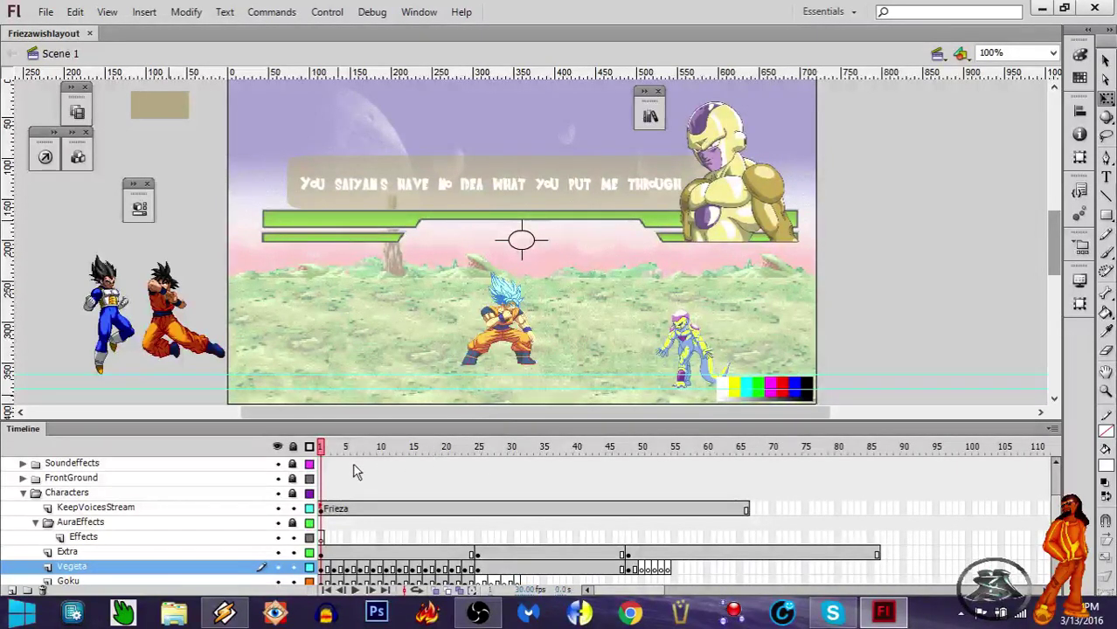
{"action": "scroll", "coordinate": [382, 461], "scroll_direction": "down", "scroll_amount": 1}
{"action": "left_click_drag", "start_coordinate": [451, 414], "coordinate": [339, 414]}
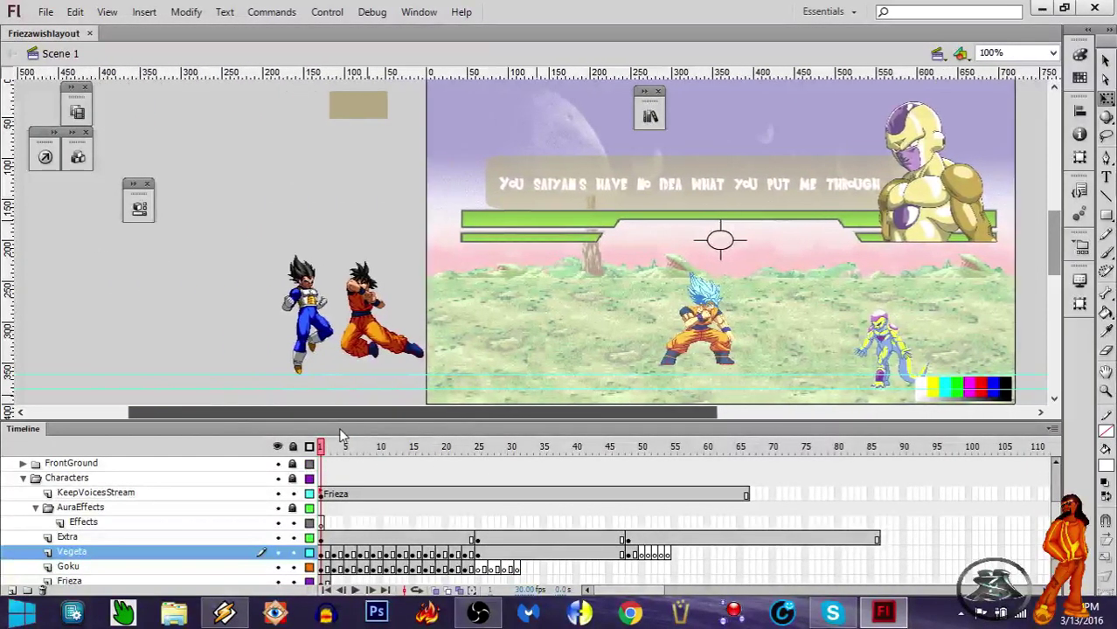
{"action": "scroll", "coordinate": [741, 353], "scroll_direction": "down", "scroll_amount": 3}
{"action": "scroll", "coordinate": [741, 354], "scroll_direction": "up", "scroll_amount": 3}
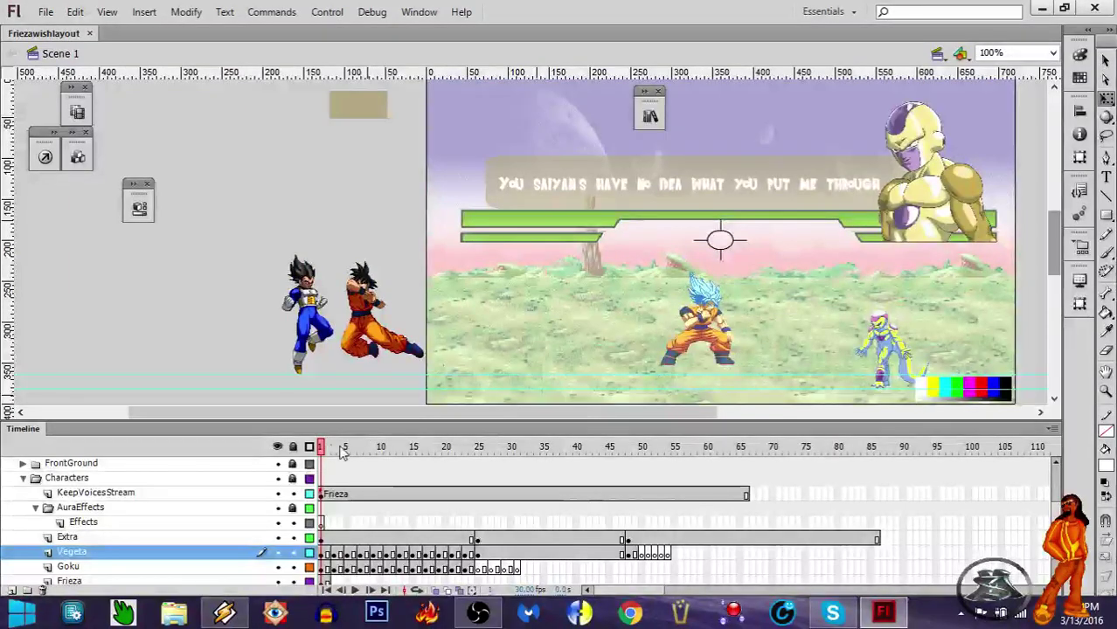
{"action": "left_click_drag", "start_coordinate": [320, 447], "coordinate": [498, 496]}
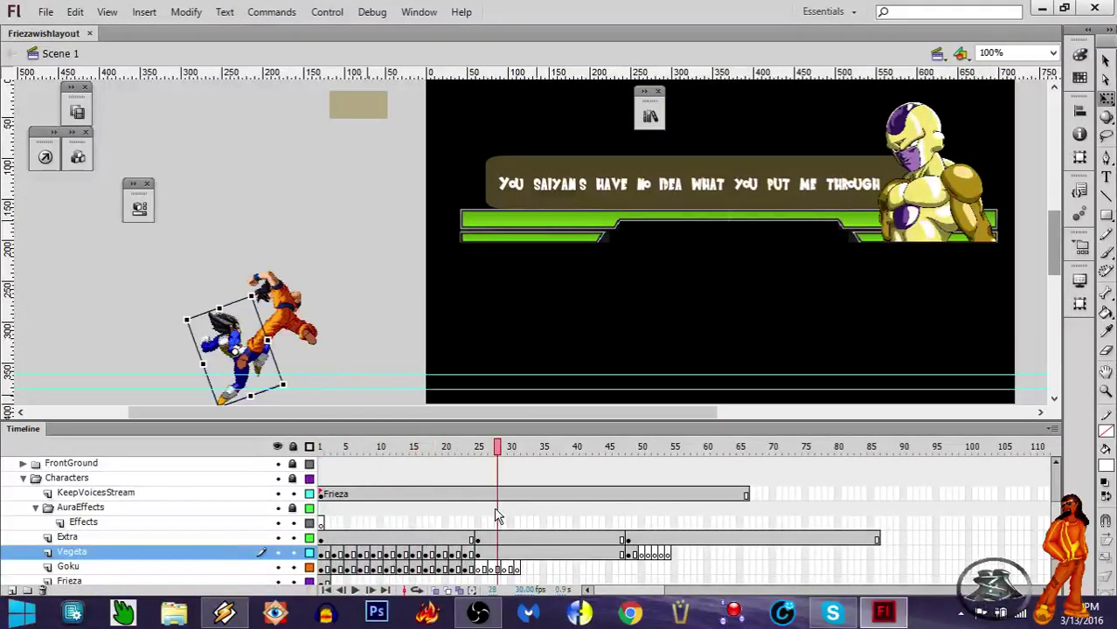
Step: Switch to the desktop and open the SpriteCharacters folder in a maximized window to look over the character sprite folders
{"action": "left_click", "coordinate": [1042, 8]}
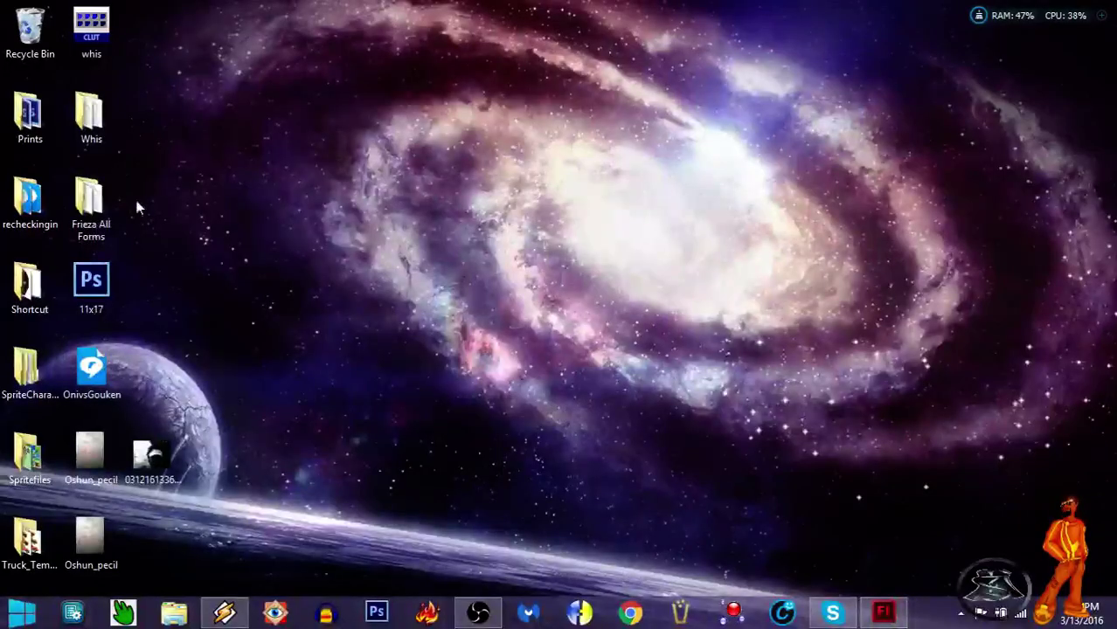
{"action": "double_click", "coordinate": [34, 363]}
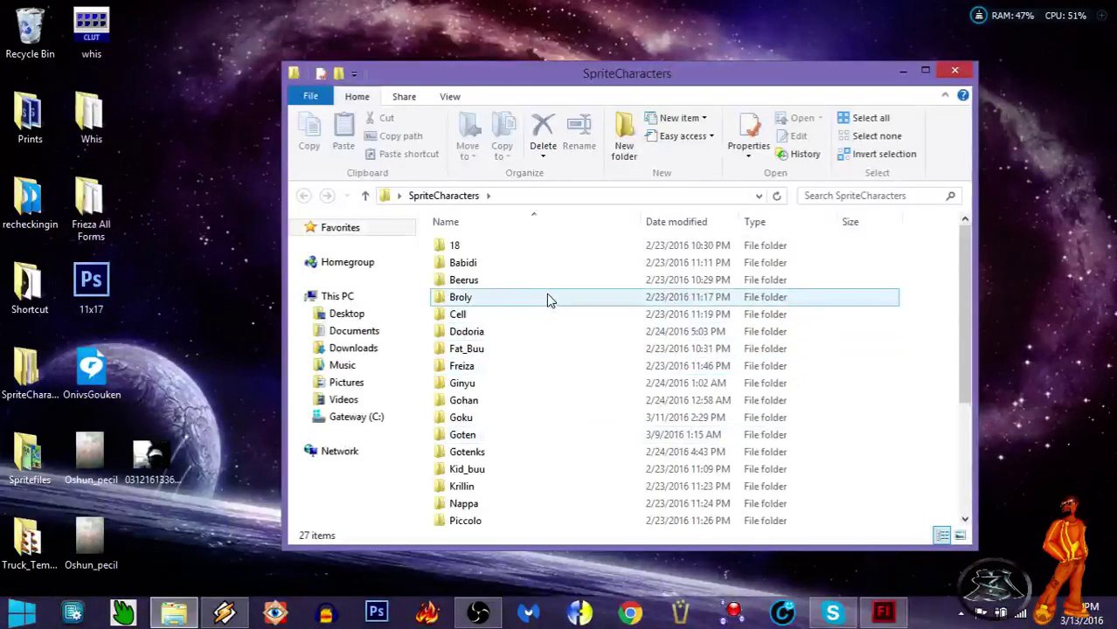
{"action": "left_click", "coordinate": [925, 70]}
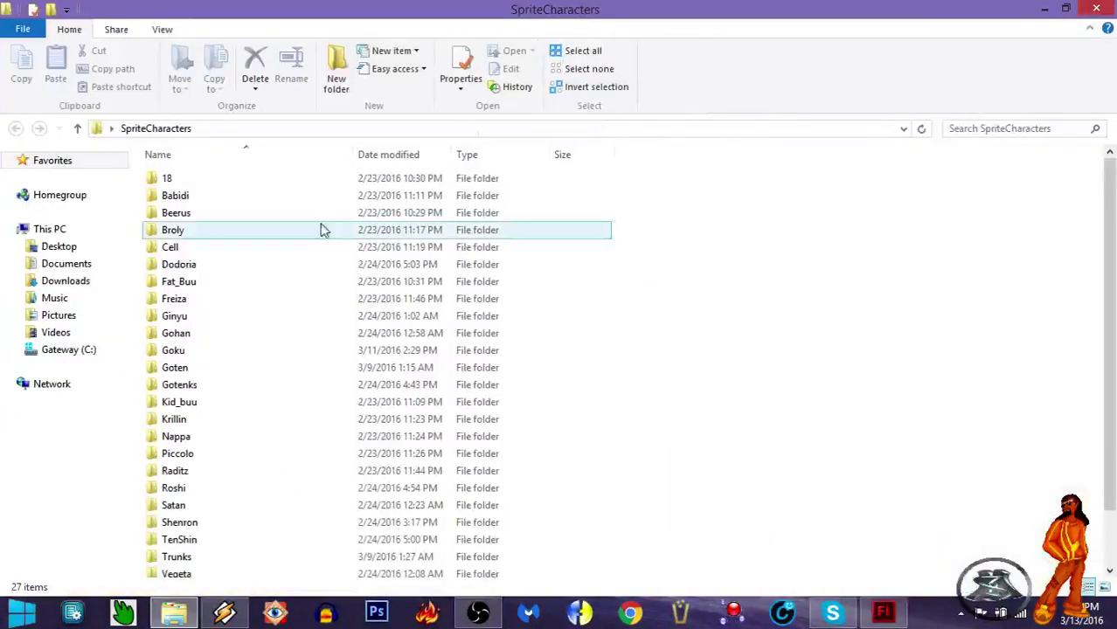
{"action": "left_click", "coordinate": [199, 231]}
{"action": "scroll", "coordinate": [200, 229], "scroll_direction": "down", "scroll_amount": 1}
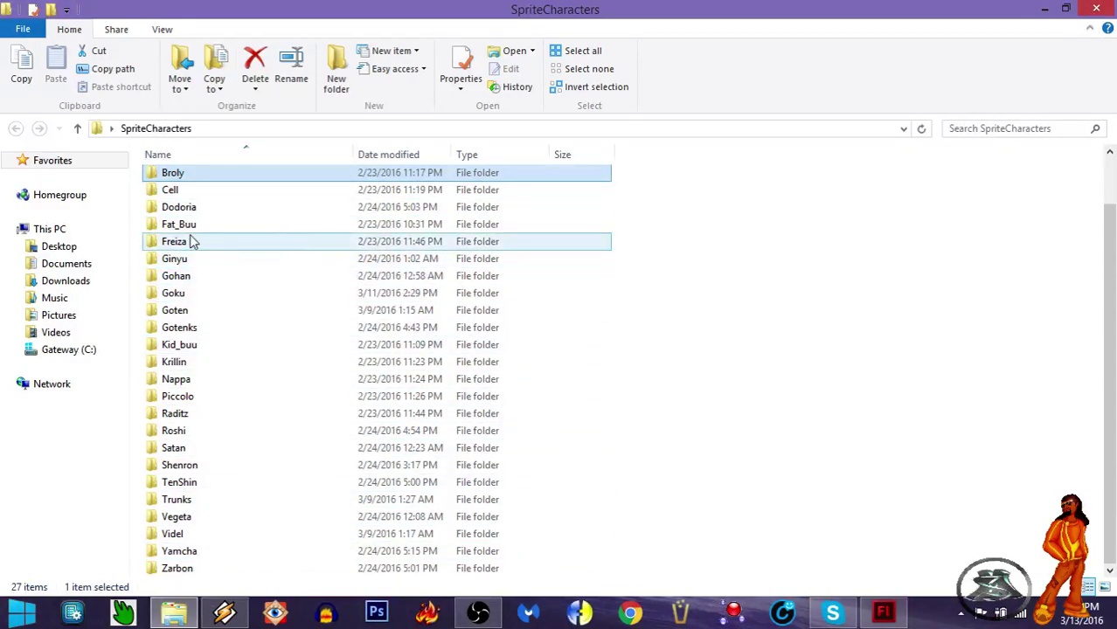
Step: Look into the Freiza sprite folder, return to SpriteCharacters and close the folder window
{"action": "double_click", "coordinate": [190, 240]}
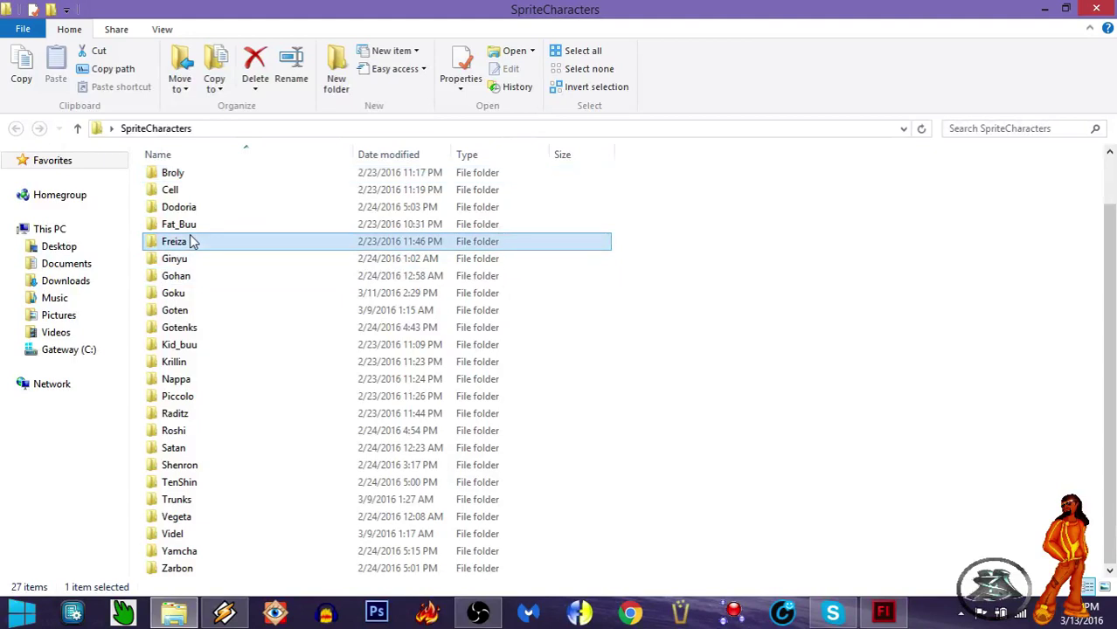
{"action": "left_click", "coordinate": [168, 133]}
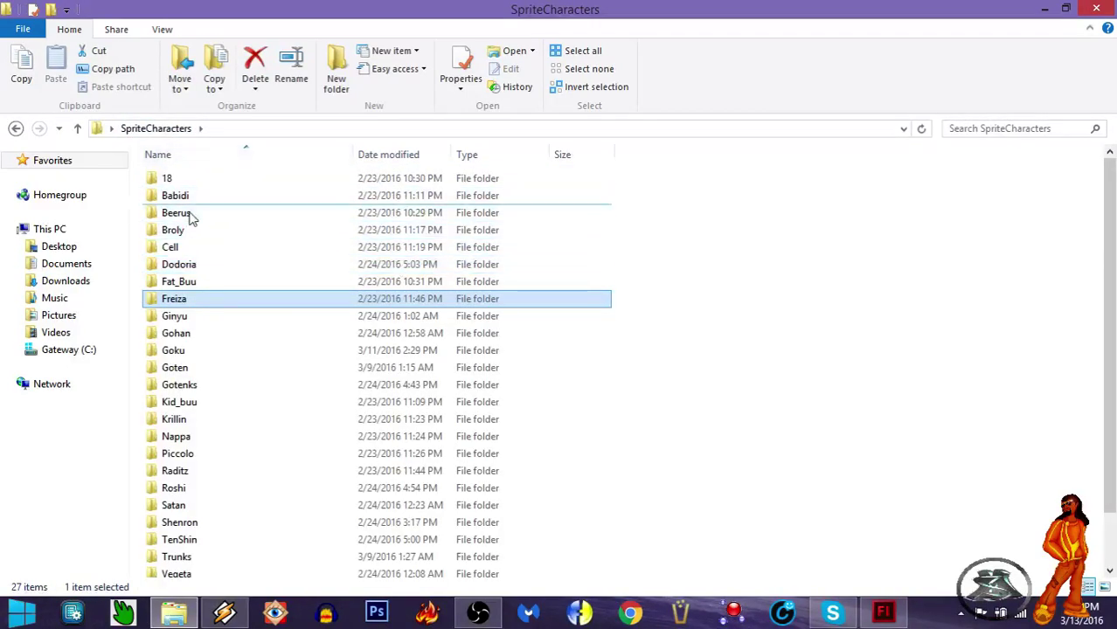
{"action": "left_click", "coordinate": [1097, 10]}
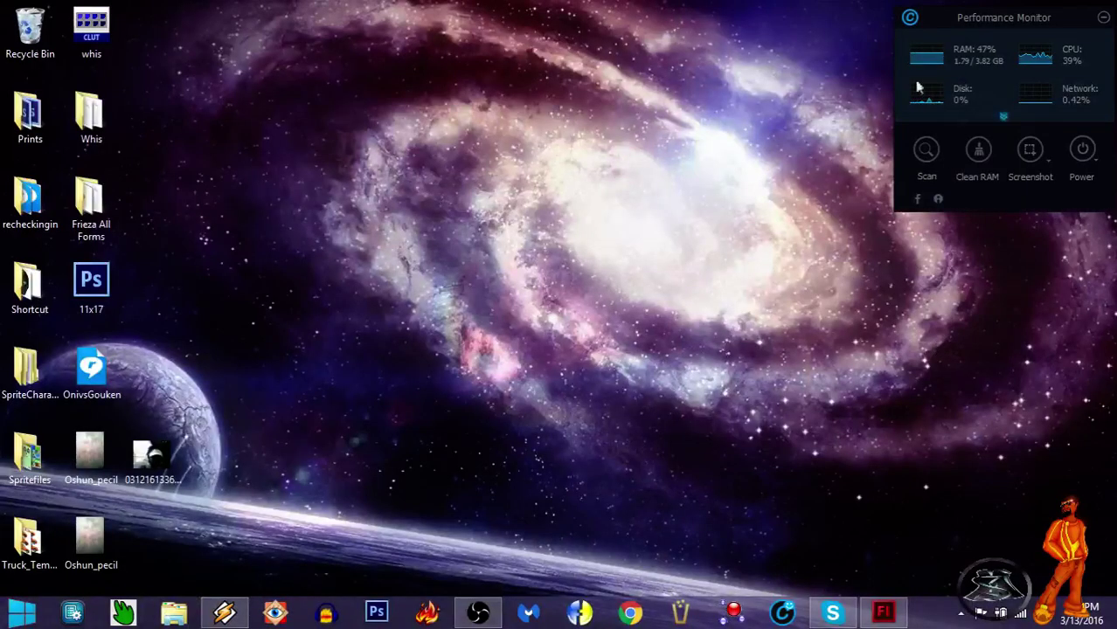
{"action": "left_click", "coordinate": [1106, 19]}
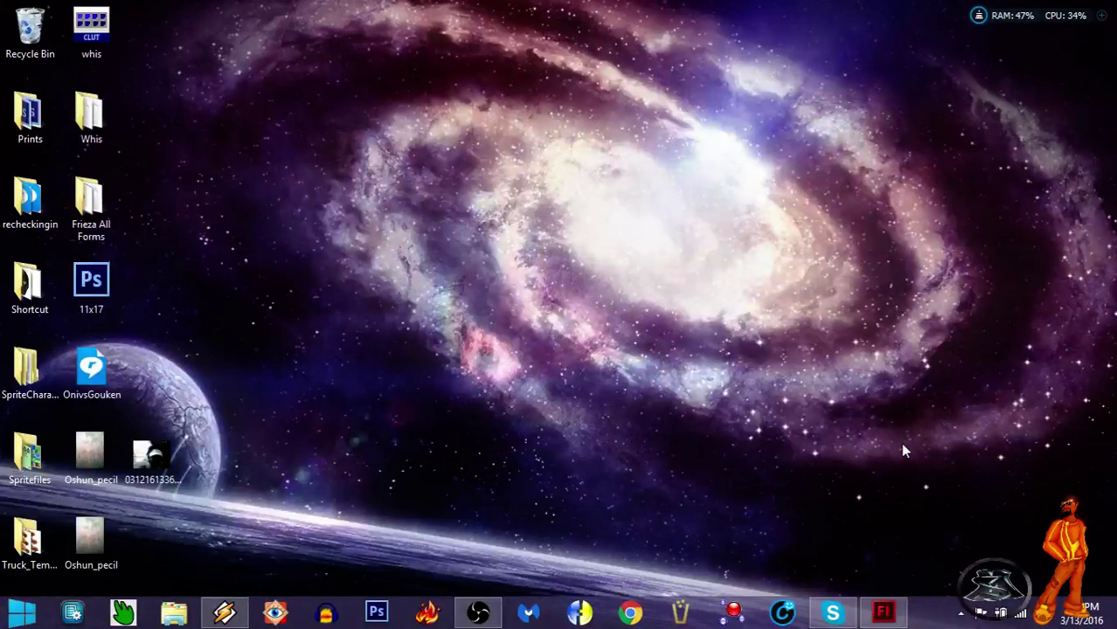
Step: Switch back to Flash, scrub and play the fight sequence to check its timing, and return to frame 1
{"action": "left_click", "coordinate": [887, 617]}
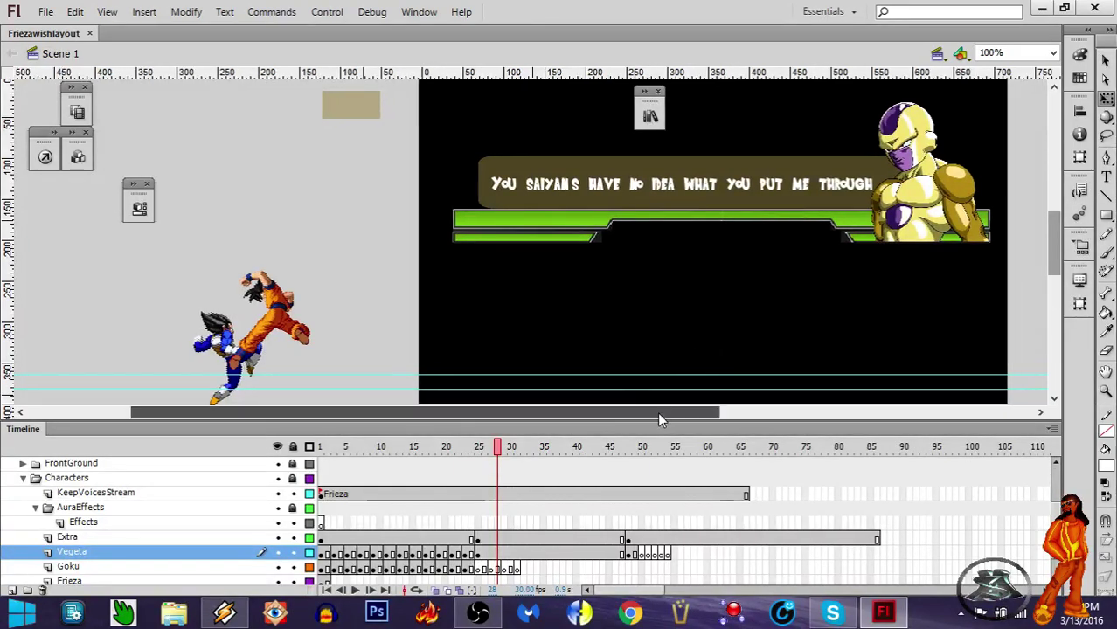
{"action": "left_click_drag", "start_coordinate": [657, 411], "coordinate": [731, 412]}
{"action": "scroll", "coordinate": [1052, 230], "scroll_direction": "down", "scroll_amount": 3}
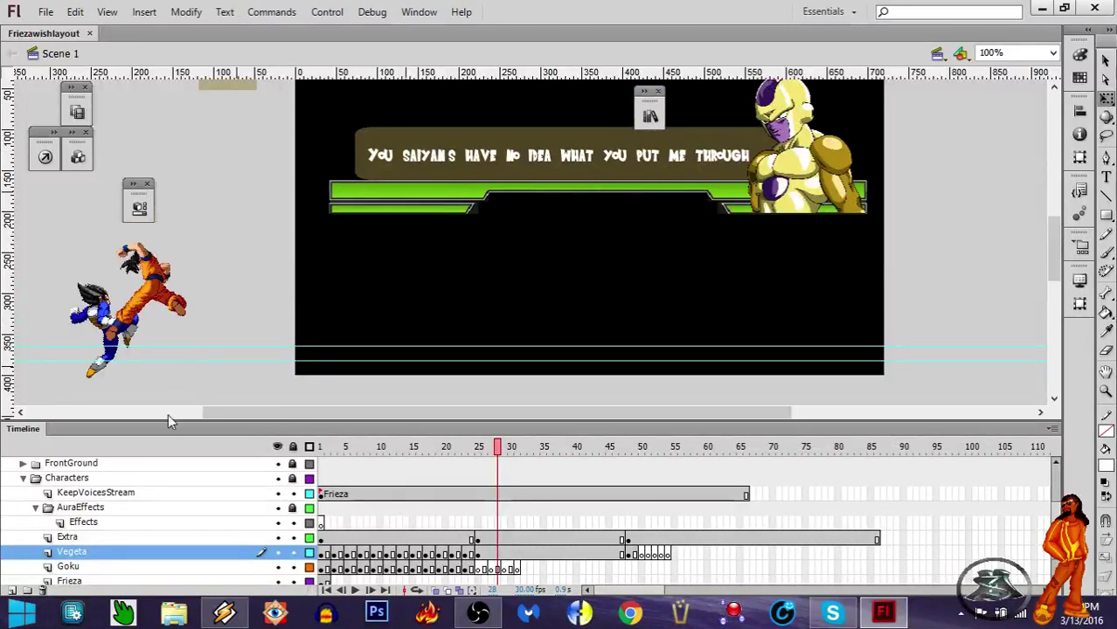
{"action": "left_click_drag", "start_coordinate": [506, 446], "coordinate": [321, 412]}
{"action": "left_click_drag", "start_coordinate": [343, 451], "coordinate": [433, 447]}
{"action": "left_click_drag", "start_coordinate": [400, 413], "coordinate": [337, 447]}
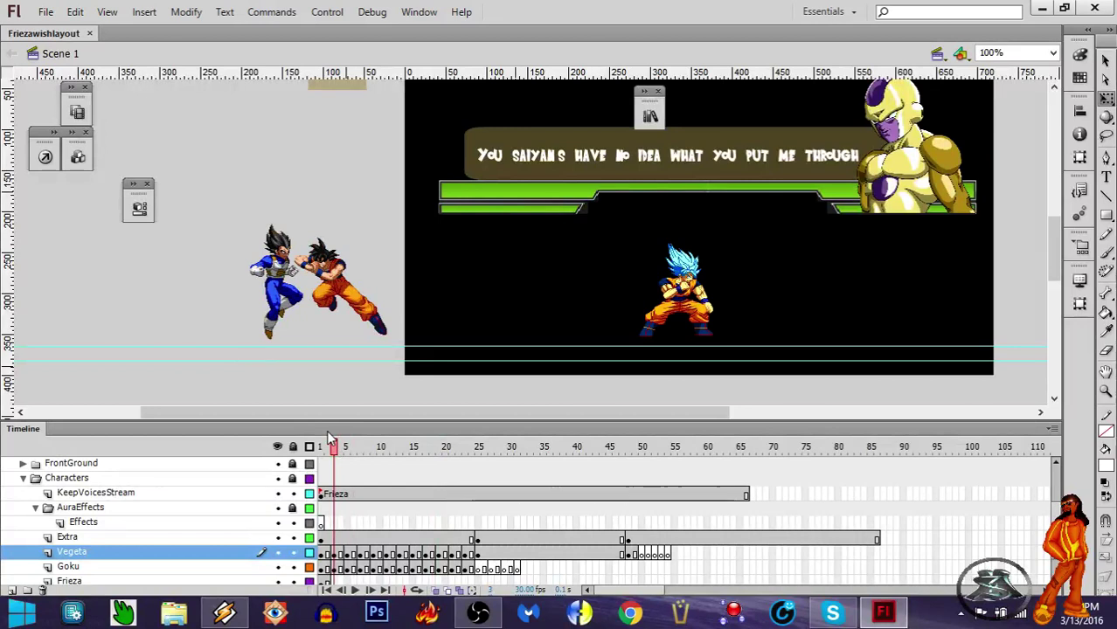
{"action": "key", "text": "Return"}
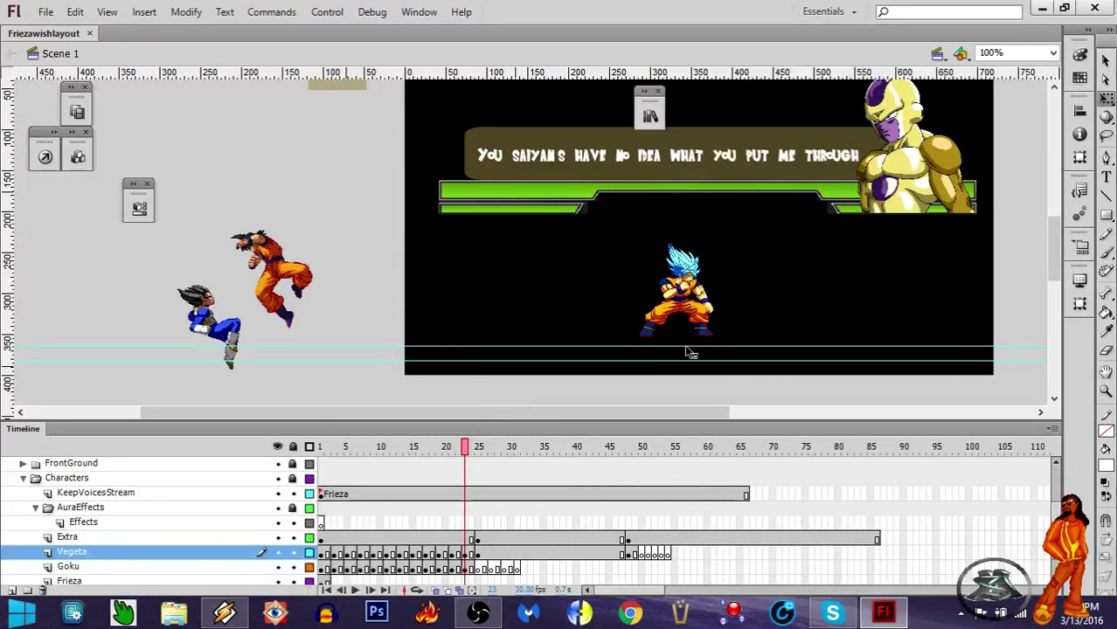
{"action": "left_click", "coordinate": [320, 447]}
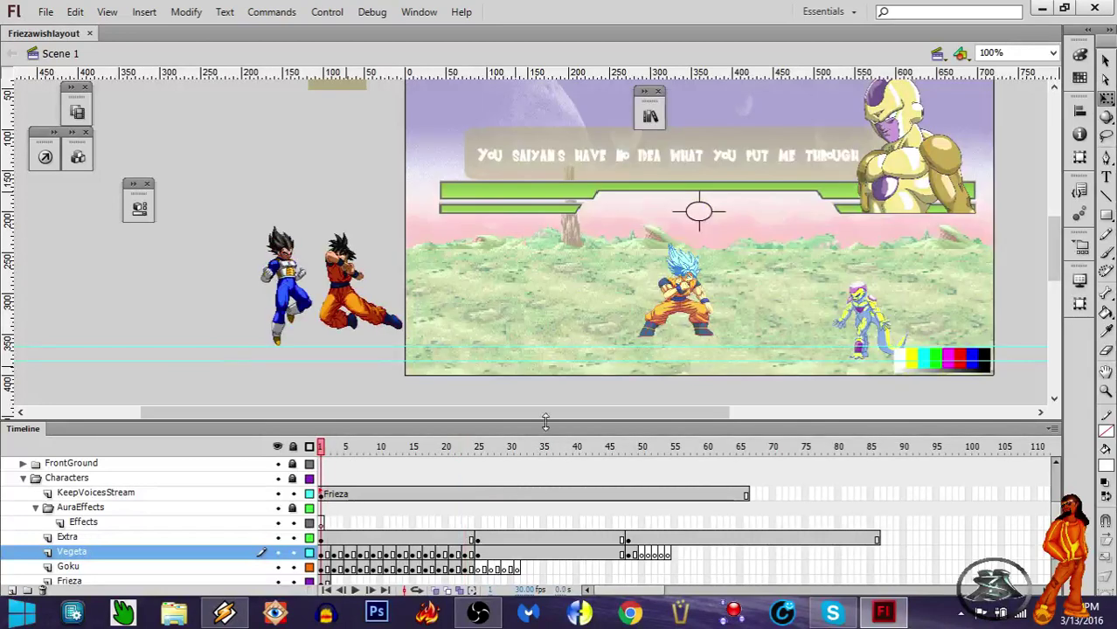
{"action": "left_click_drag", "start_coordinate": [650, 409], "coordinate": [720, 411]}
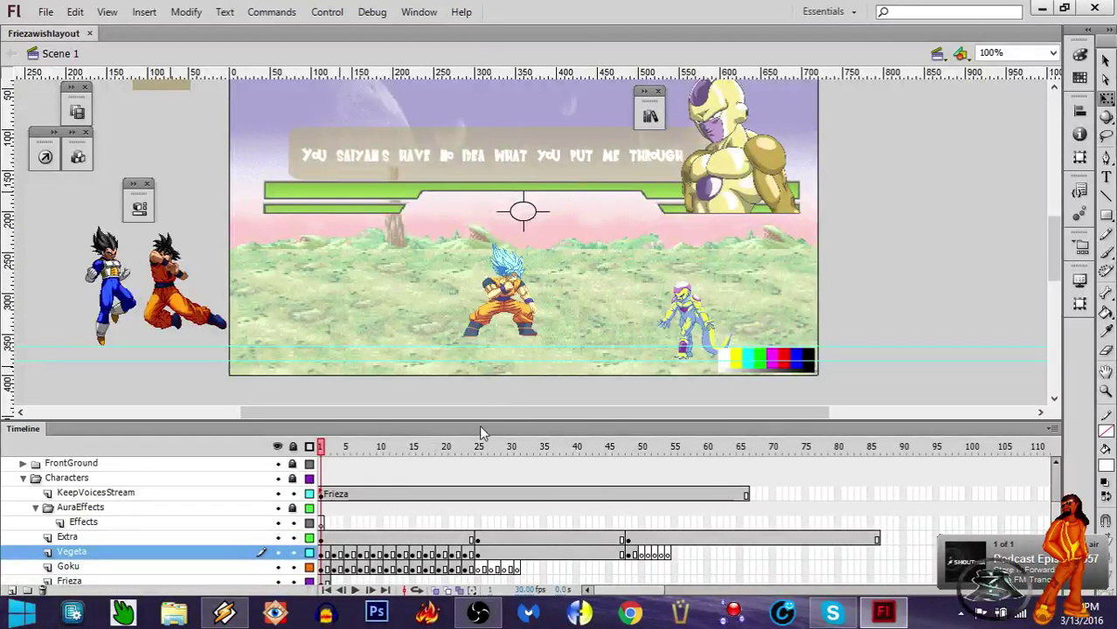
{"action": "left_click_drag", "start_coordinate": [479, 417], "coordinate": [446, 414]}
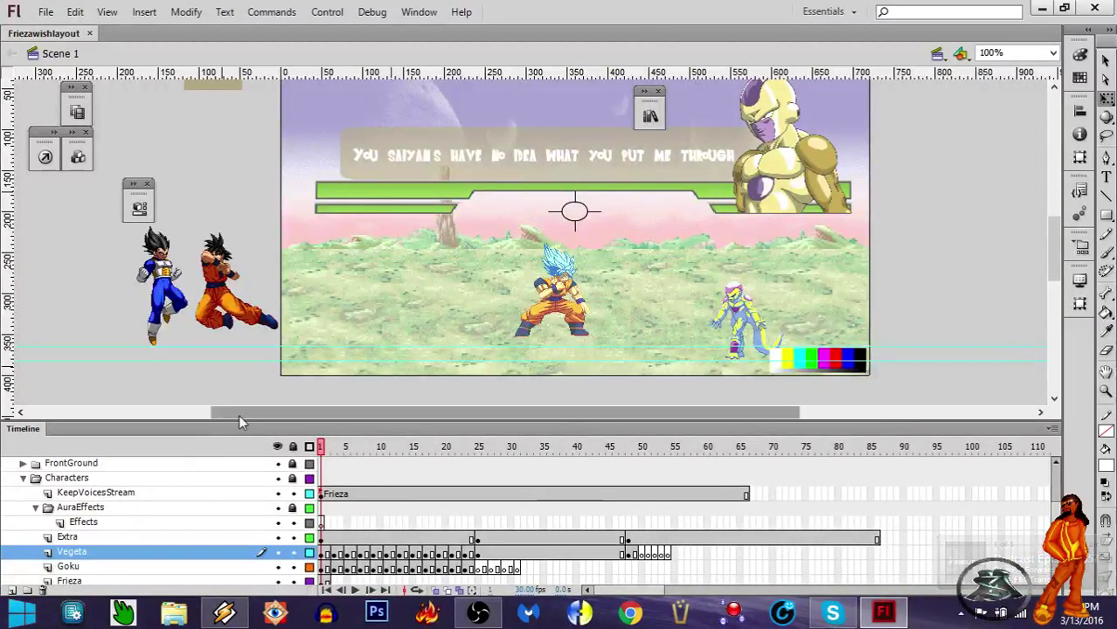
{"action": "left_click_drag", "start_coordinate": [238, 414], "coordinate": [212, 411]}
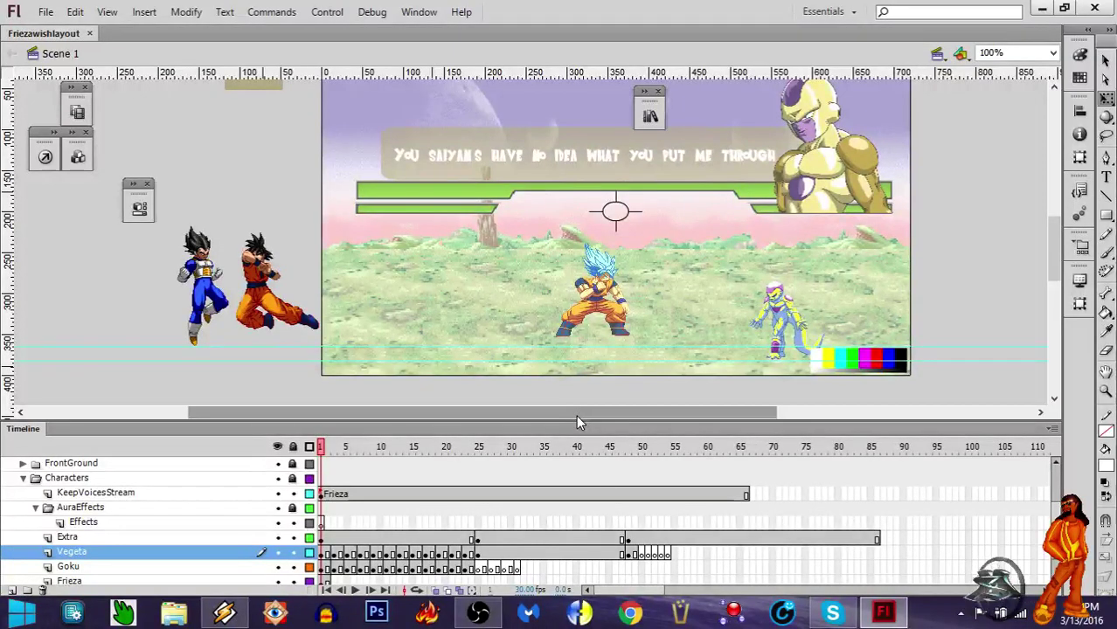
{"action": "left_click_drag", "start_coordinate": [576, 415], "coordinate": [561, 420]}
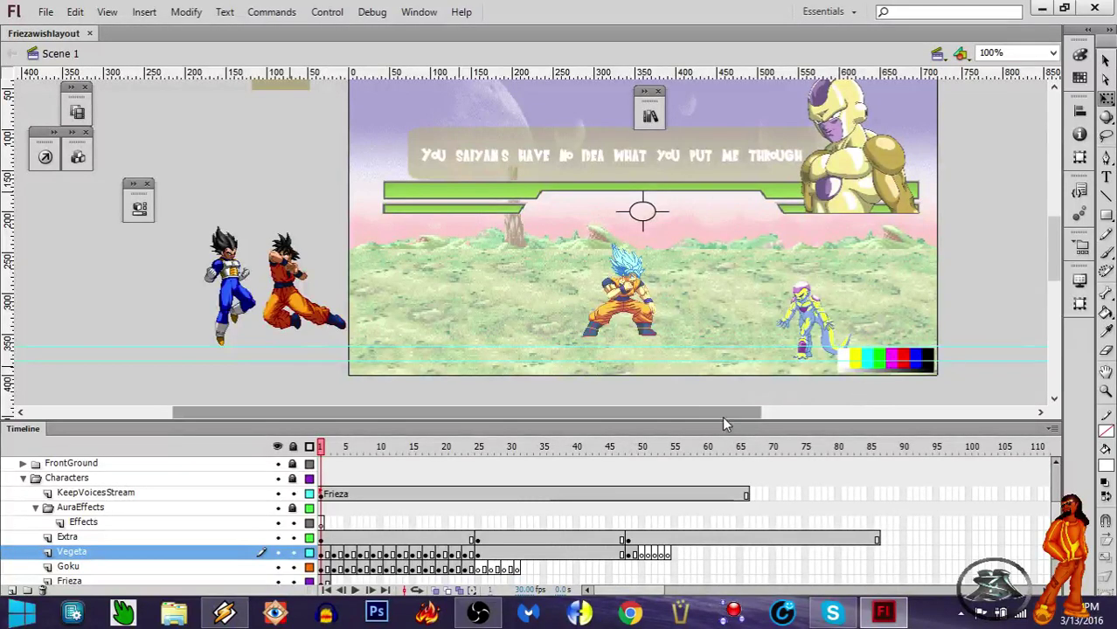
{"action": "left_click_drag", "start_coordinate": [722, 416], "coordinate": [811, 416]}
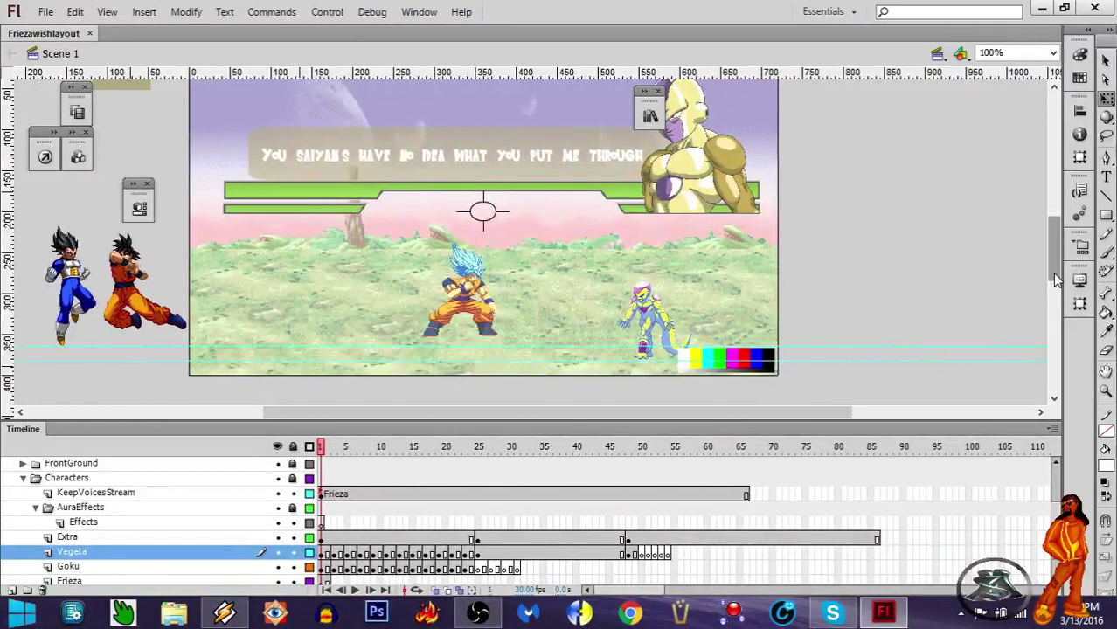
{"action": "left_click_drag", "start_coordinate": [1052, 273], "coordinate": [1044, 261]}
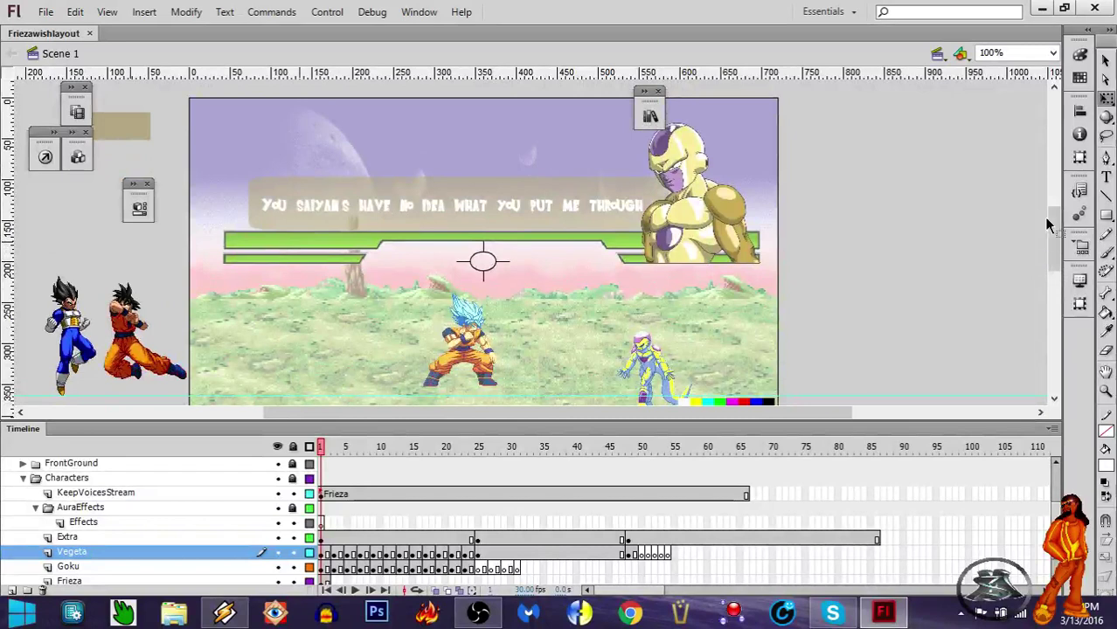
{"action": "left_click_drag", "start_coordinate": [1047, 225], "coordinate": [1060, 229]}
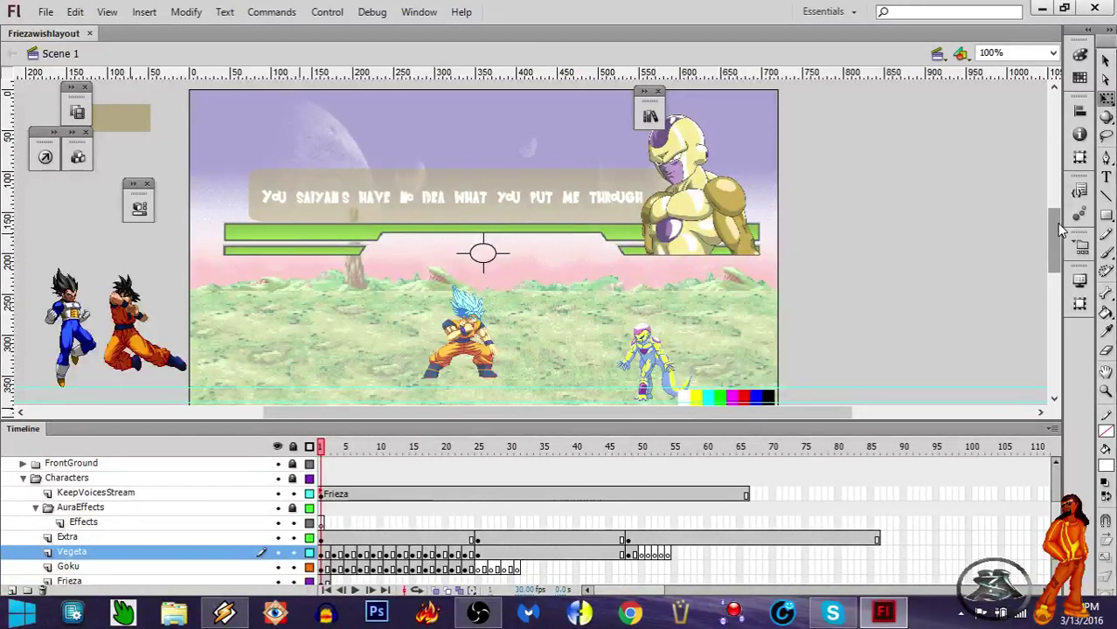
{"action": "scroll", "coordinate": [1054, 229], "scroll_direction": "down", "scroll_amount": 1}
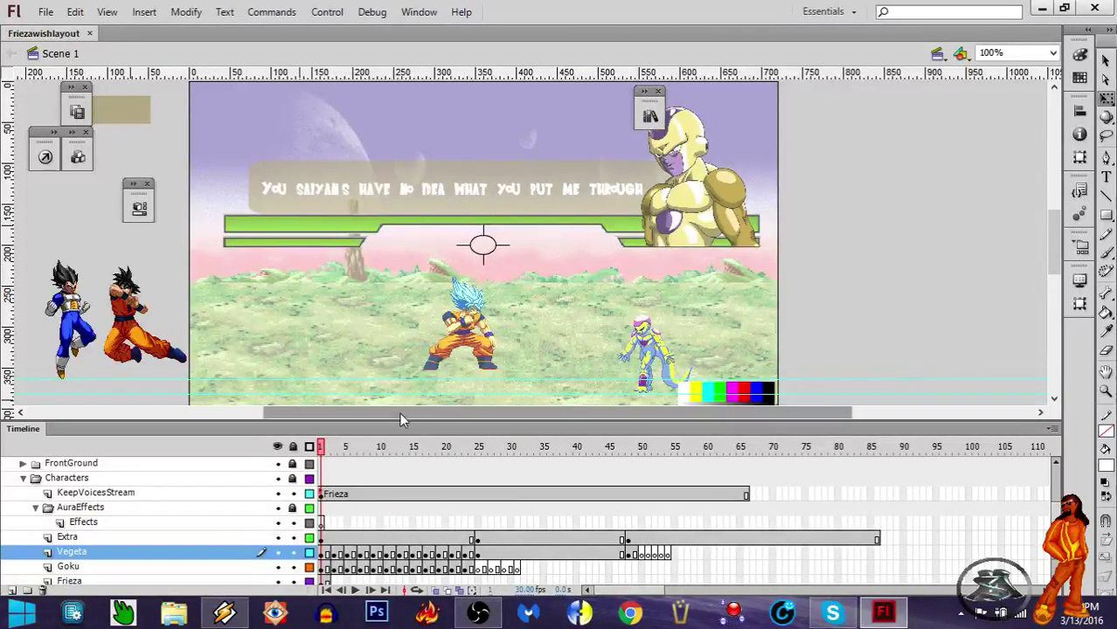
Step: Switch to Open Broadcaster Software and change the active scene to DBZ
{"action": "left_click", "coordinate": [469, 623]}
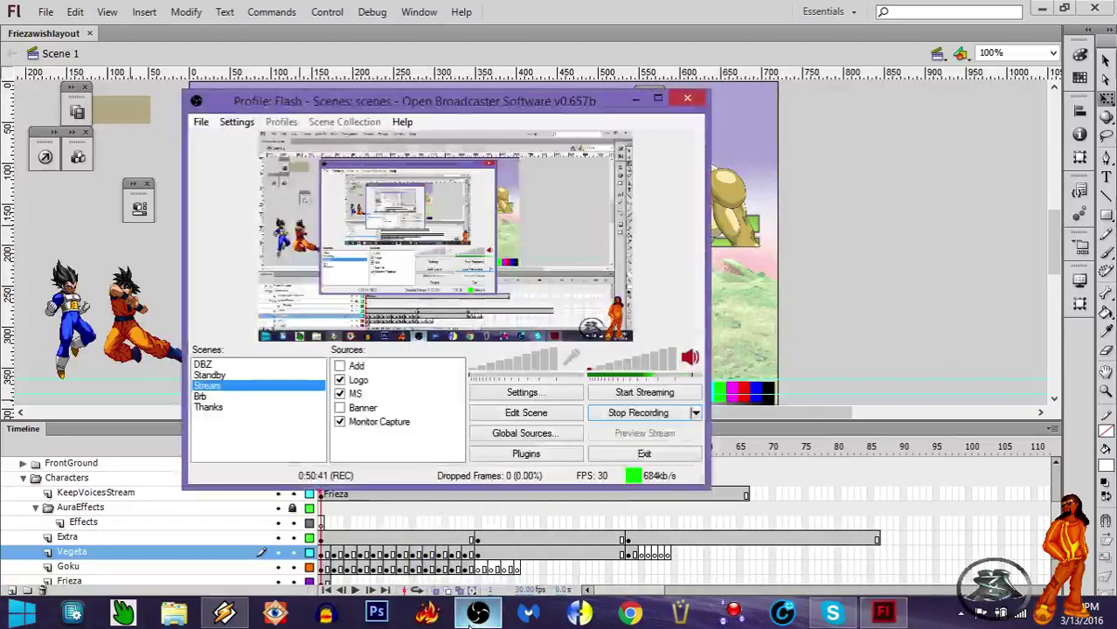
{"action": "left_click", "coordinate": [202, 365]}
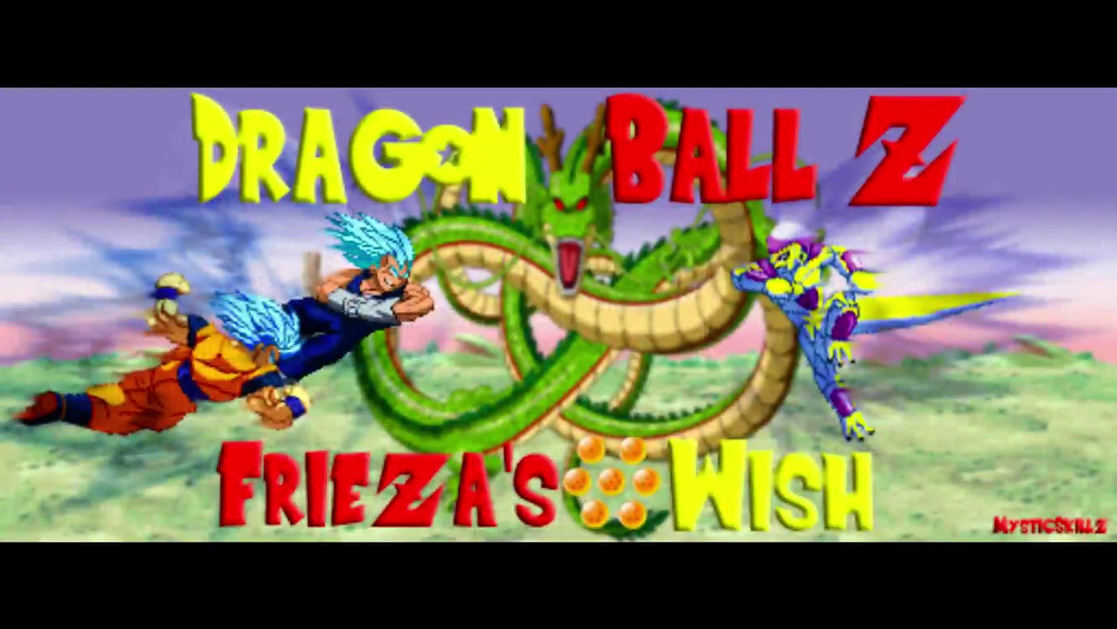